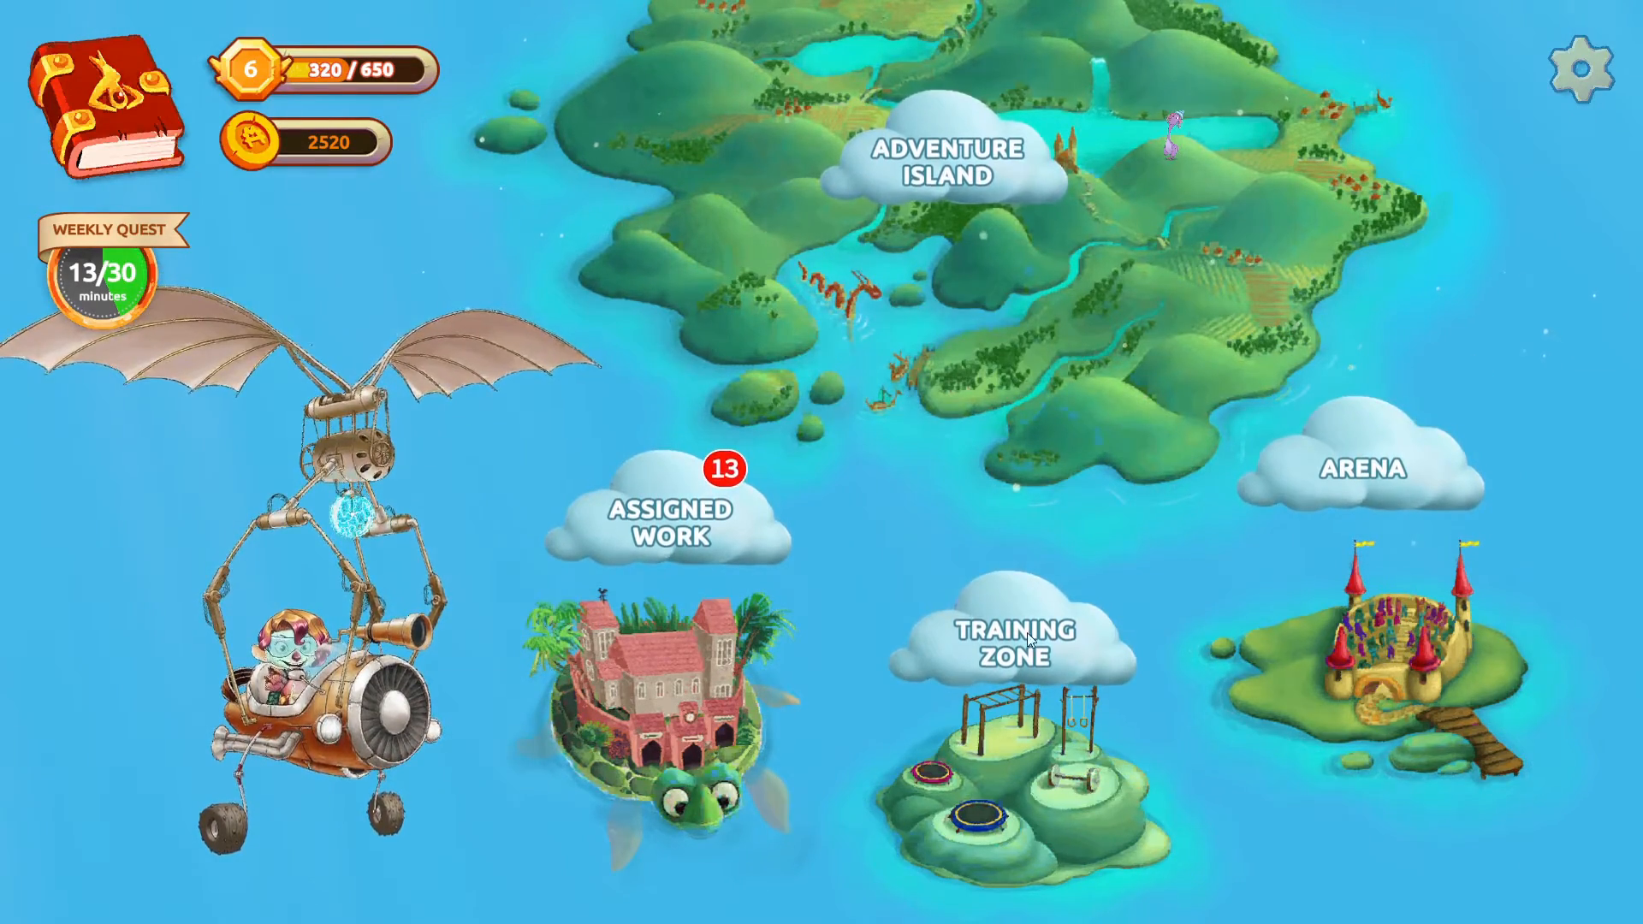
- Visit the Assigned Work area and the Training Zone, check the year levels offered for the global average, and return to the map
{"action": "left_click", "coordinate": [649, 729]}
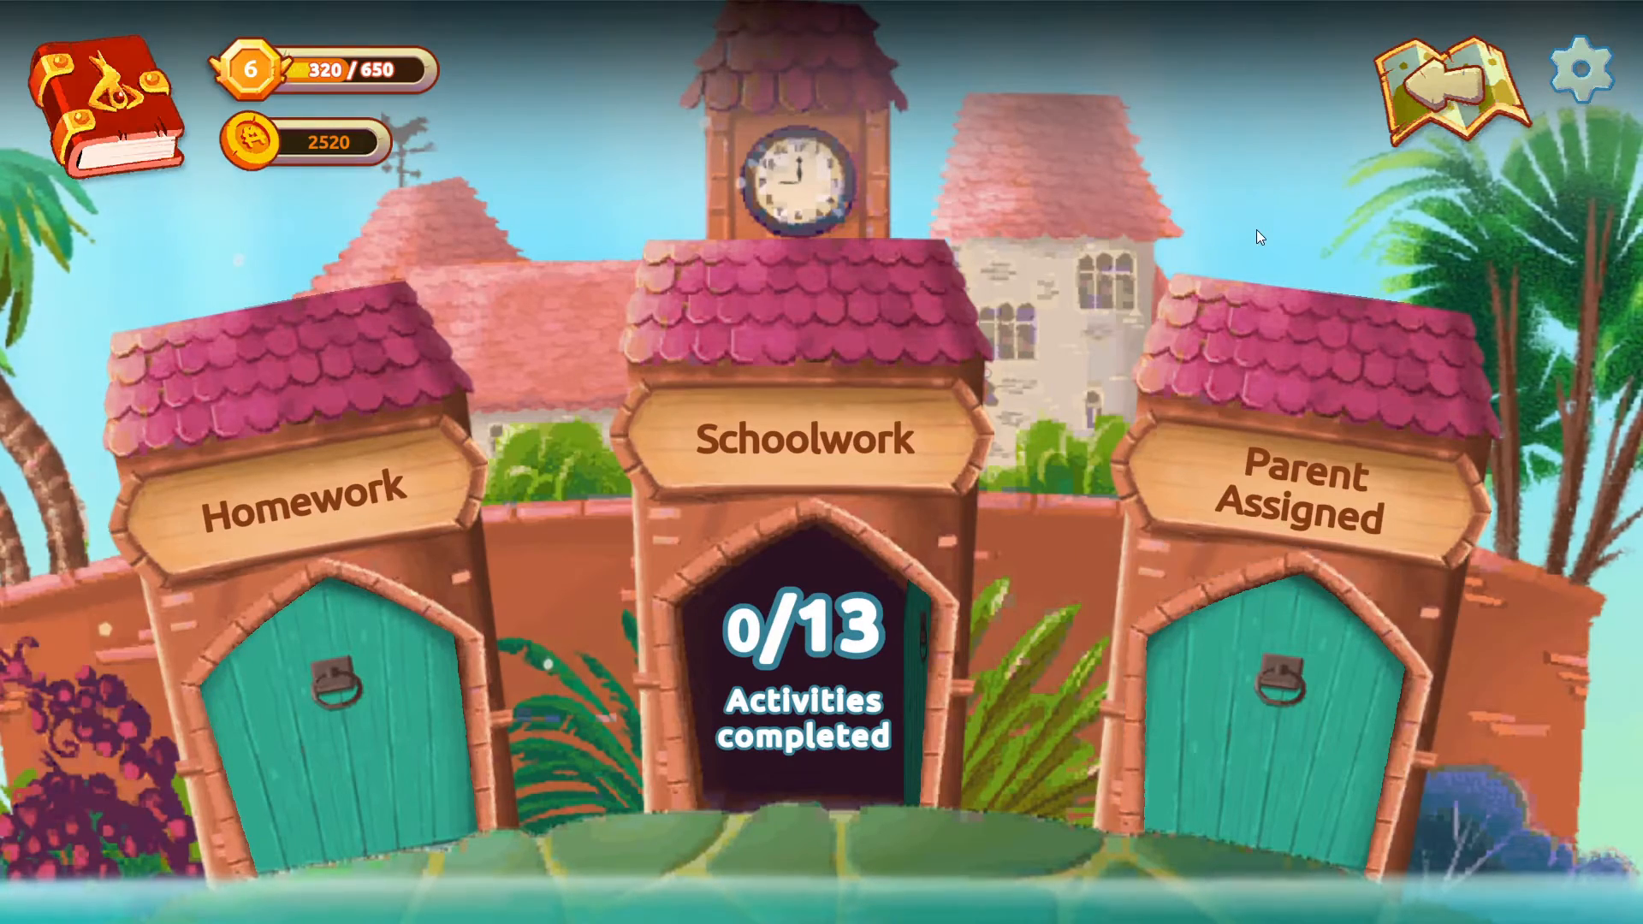
{"action": "left_click", "coordinate": [1412, 90]}
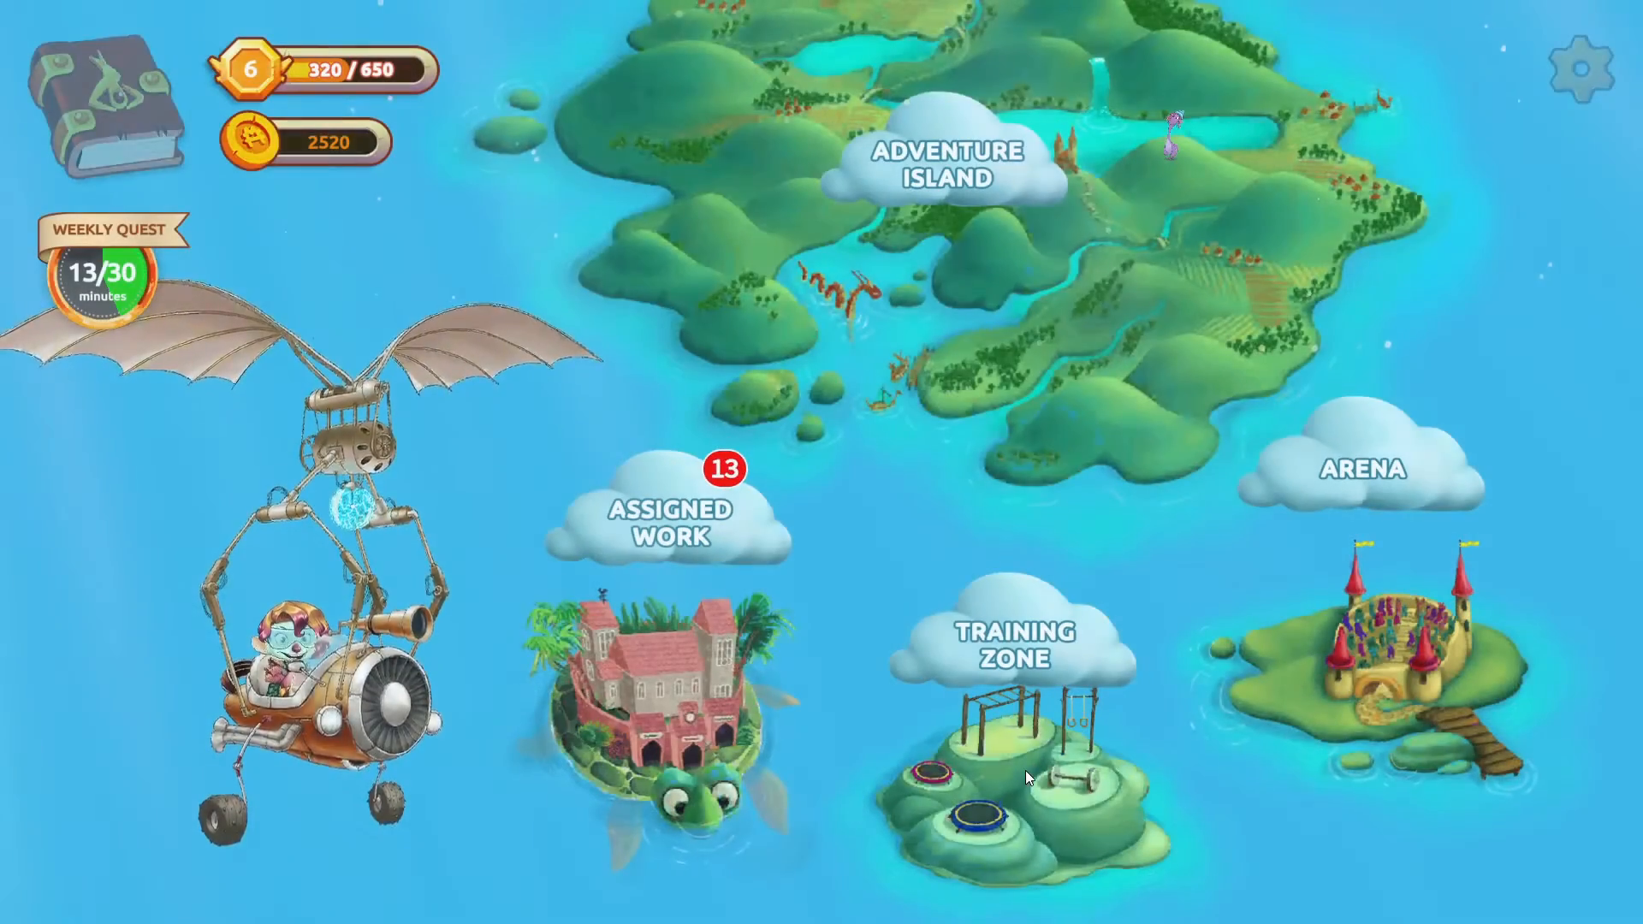
{"action": "left_click", "coordinate": [1026, 771]}
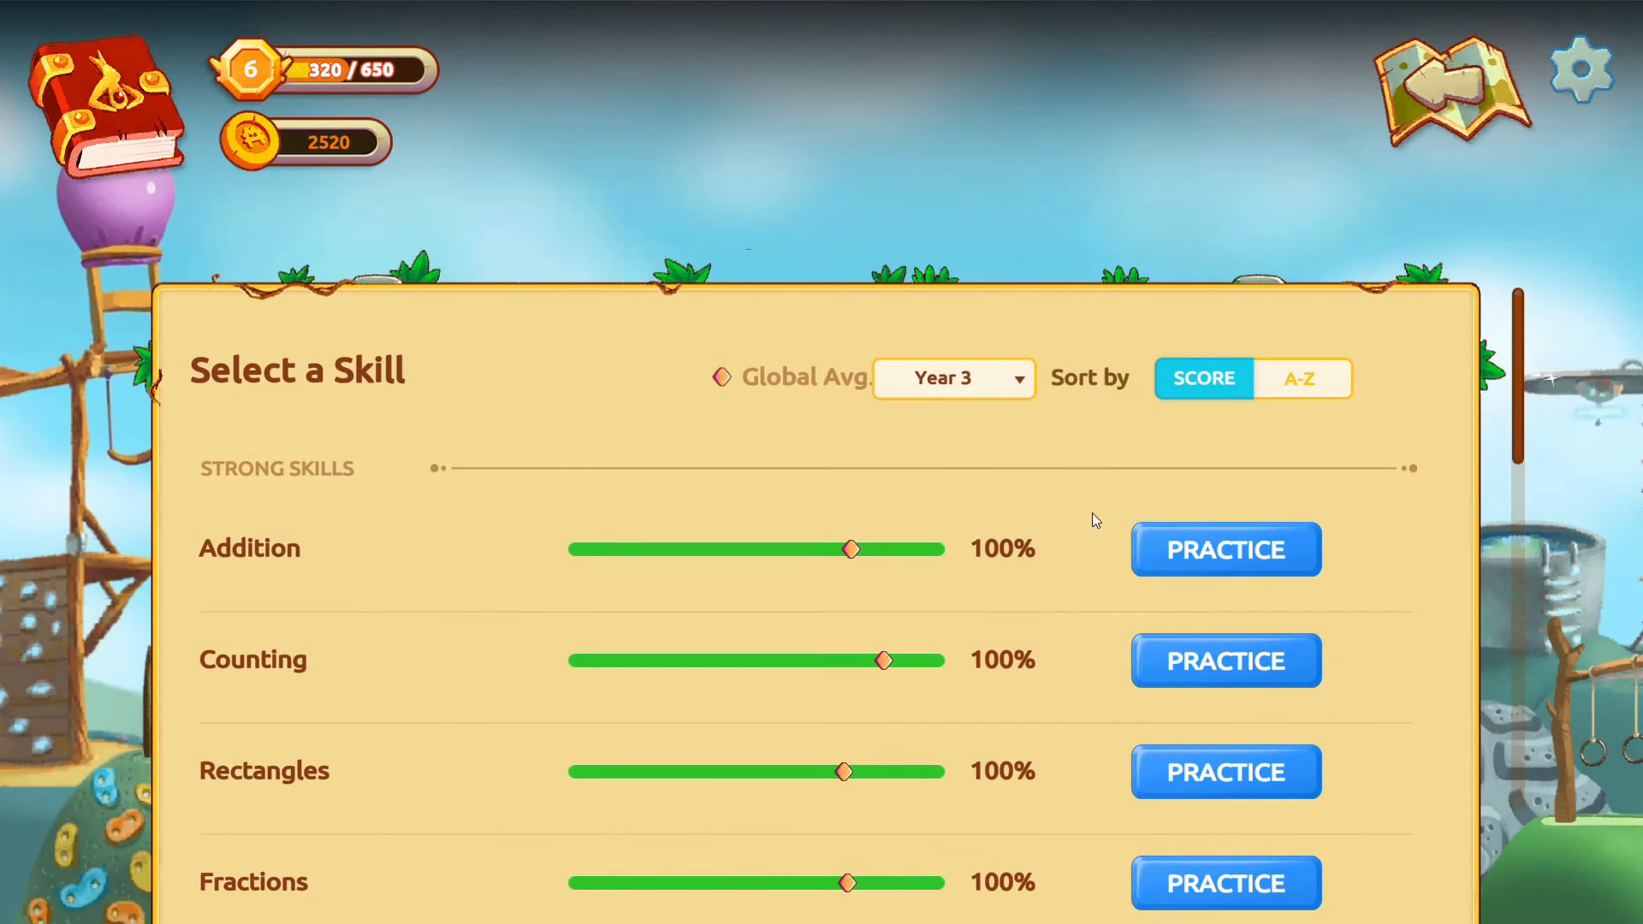
{"action": "left_click", "coordinate": [1003, 376]}
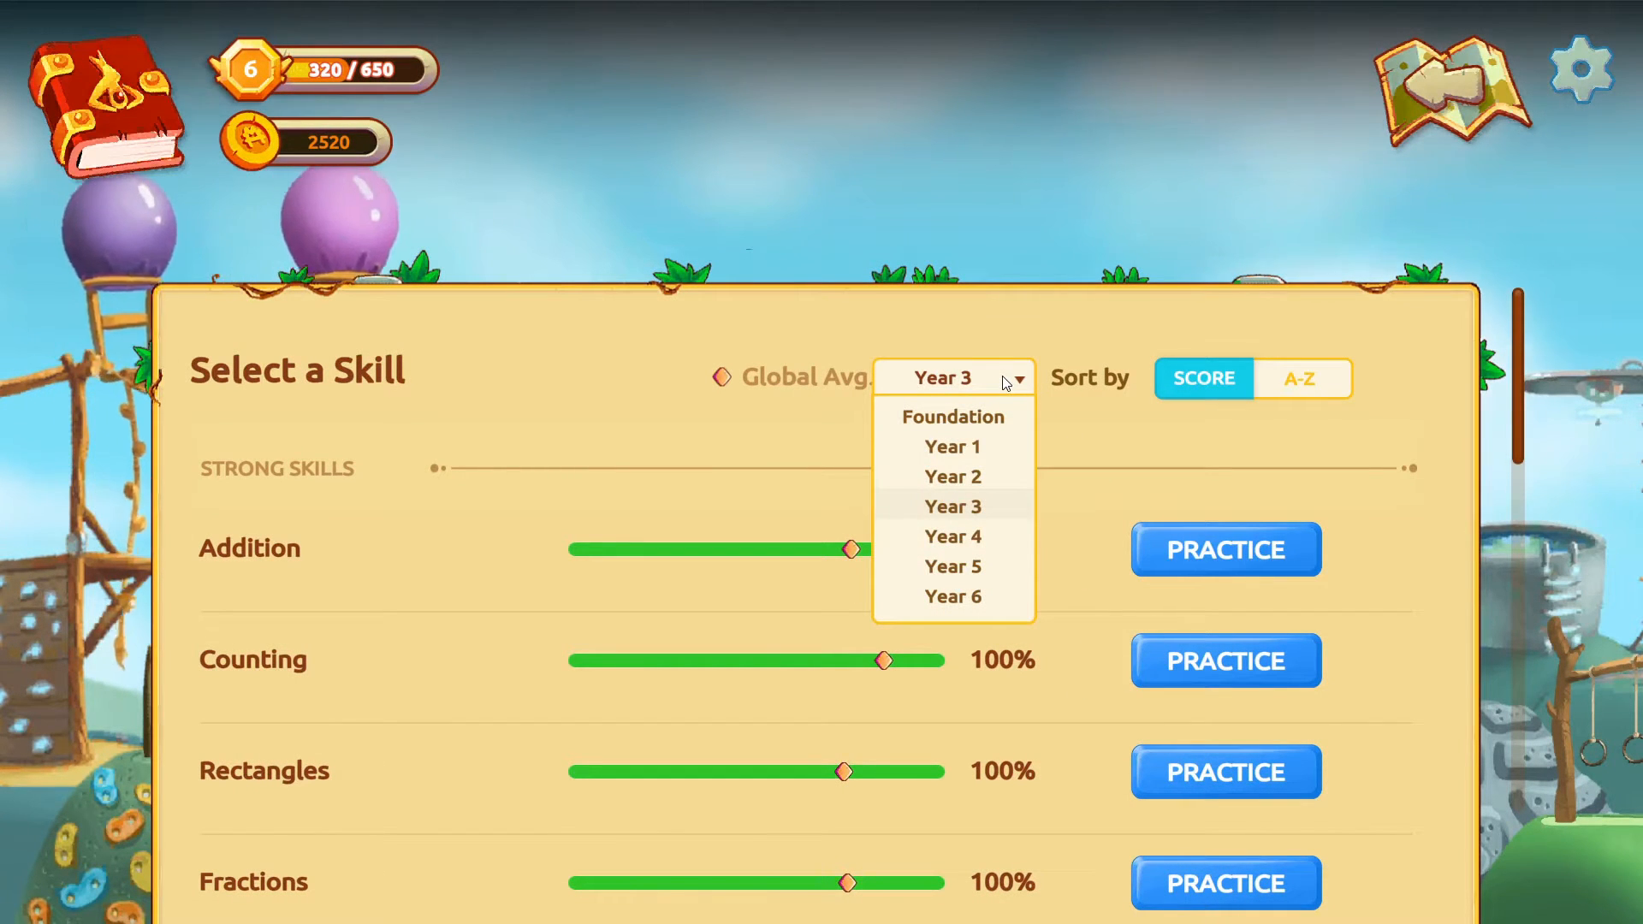
{"action": "left_click", "coordinate": [1009, 378]}
{"action": "left_click", "coordinate": [1463, 96]}
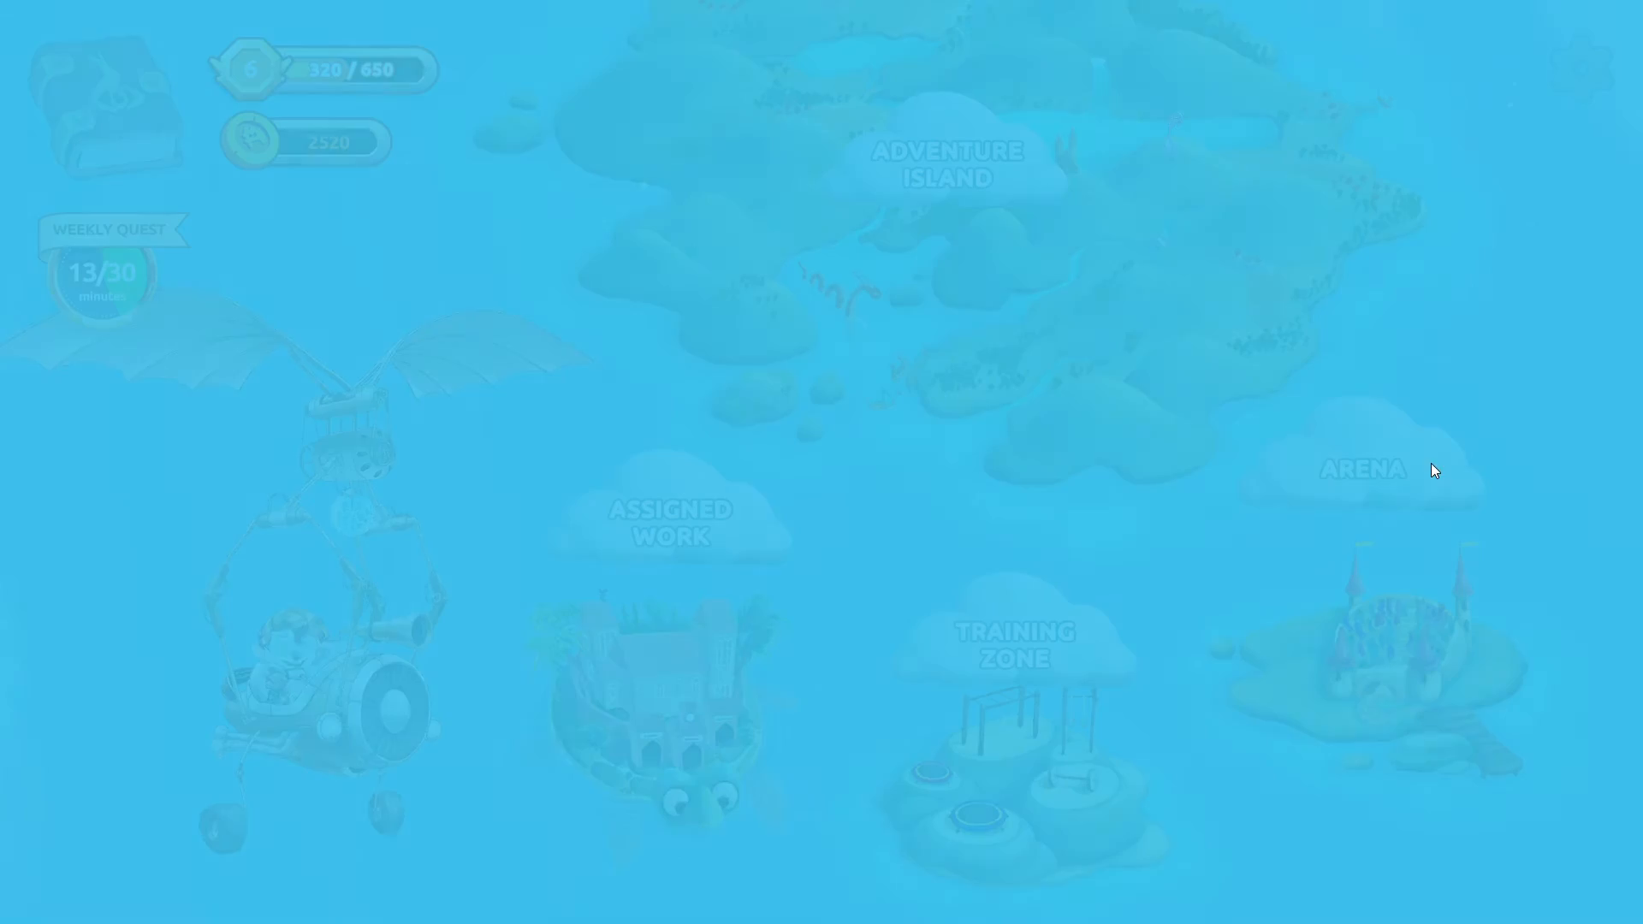
- Visit the Arena and Adventure Island, returning to the map after each one
{"action": "left_click", "coordinate": [1380, 656]}
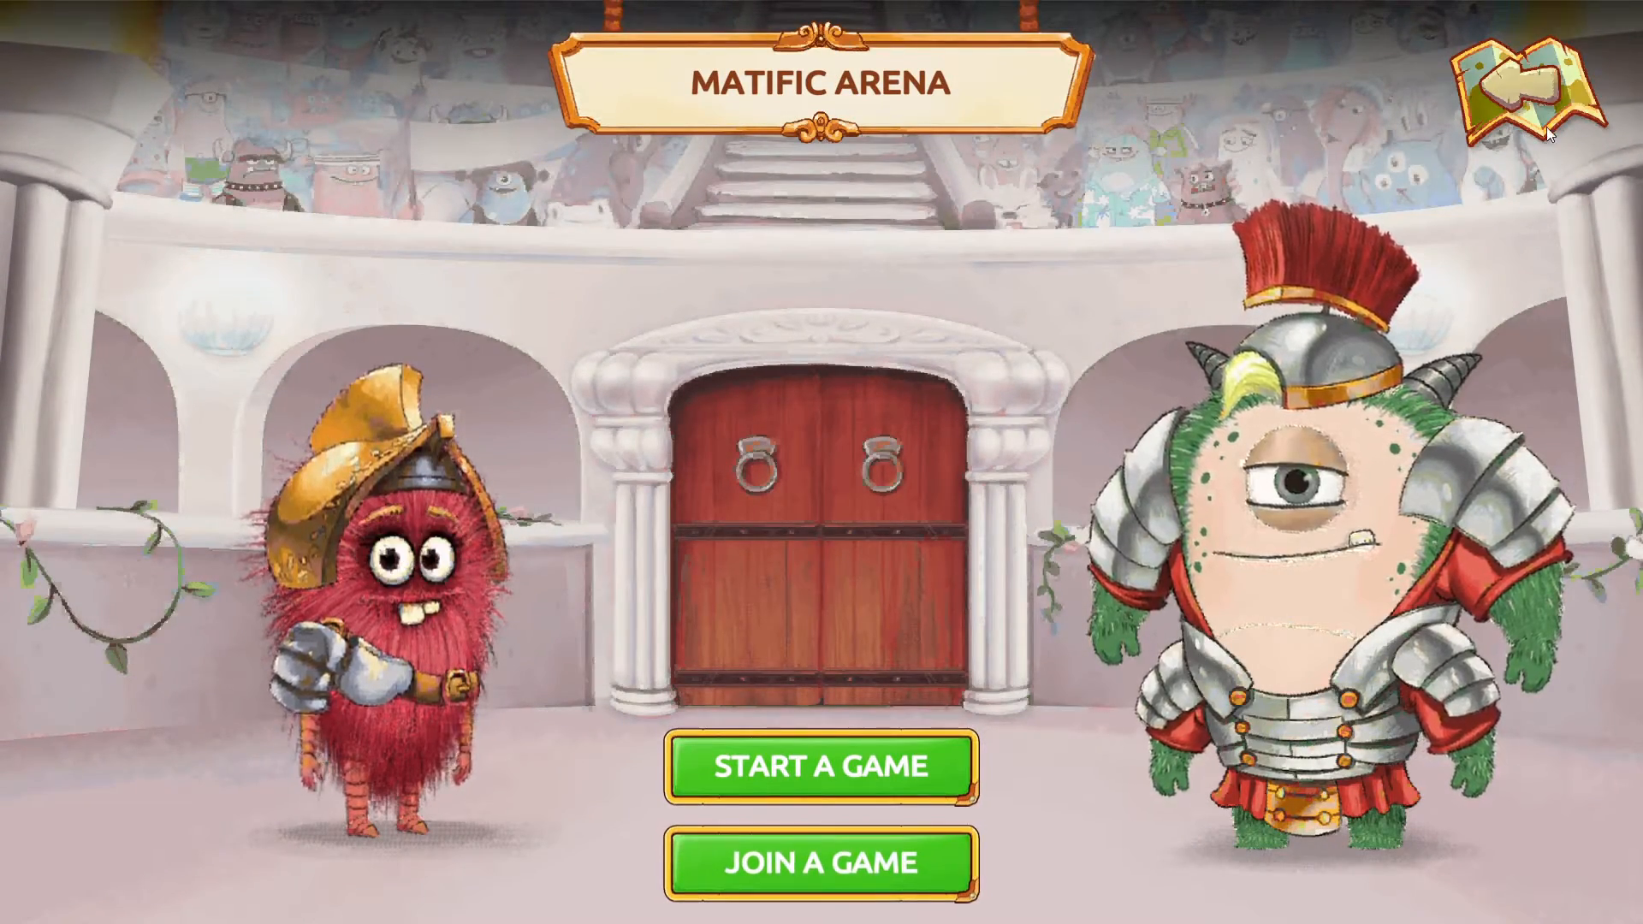
{"action": "left_click", "coordinate": [1528, 91]}
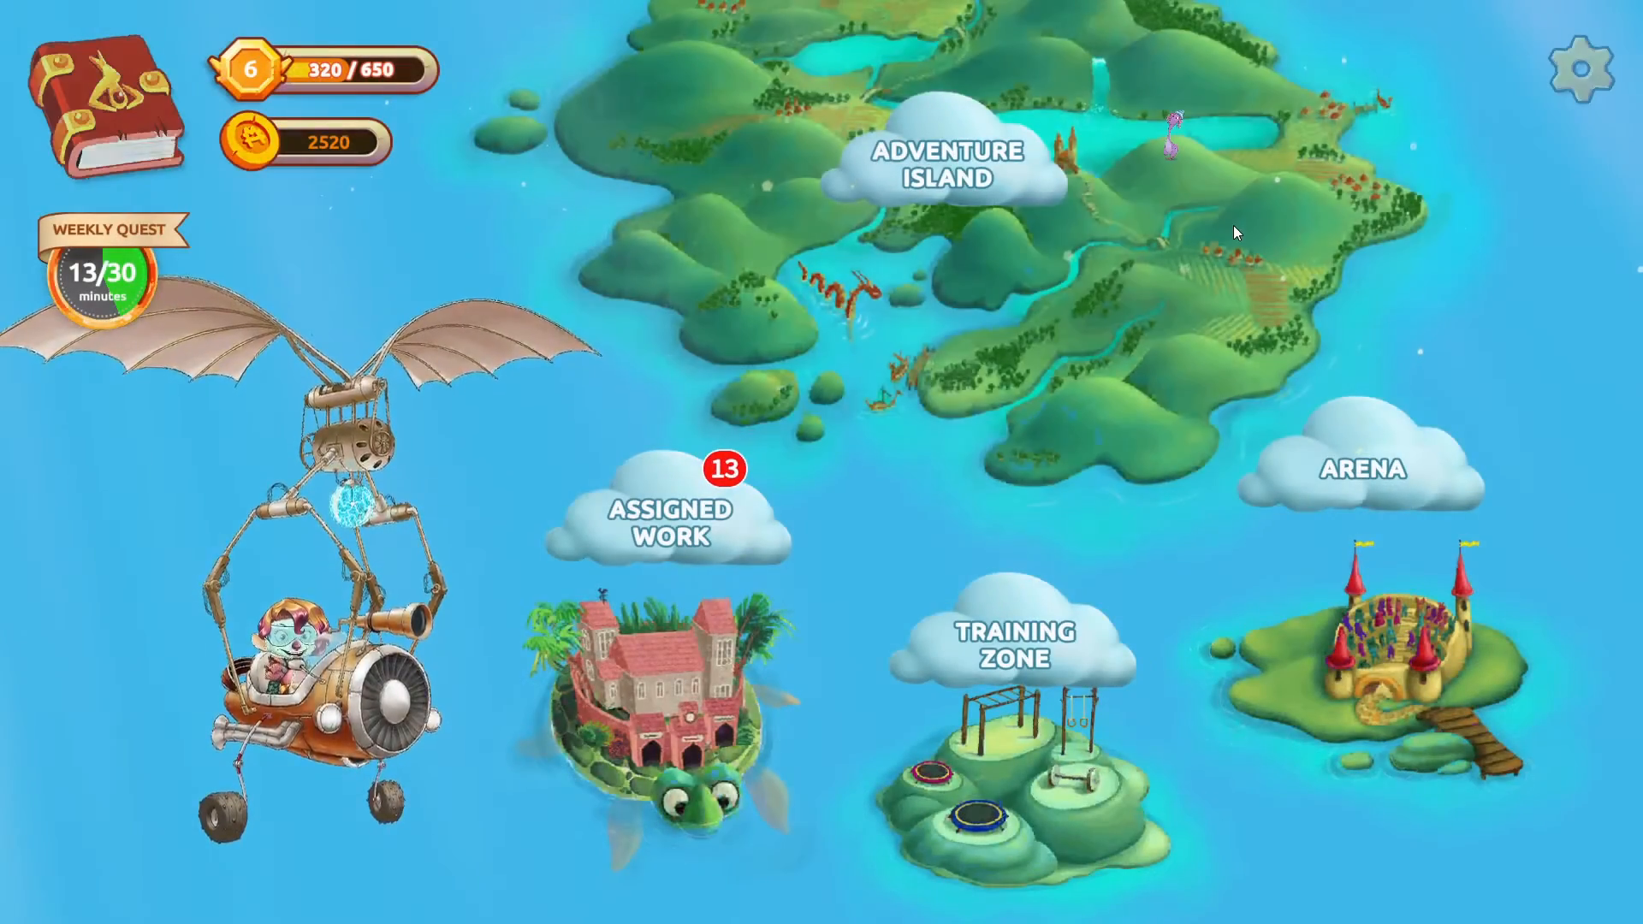
{"action": "left_click", "coordinate": [1234, 224]}
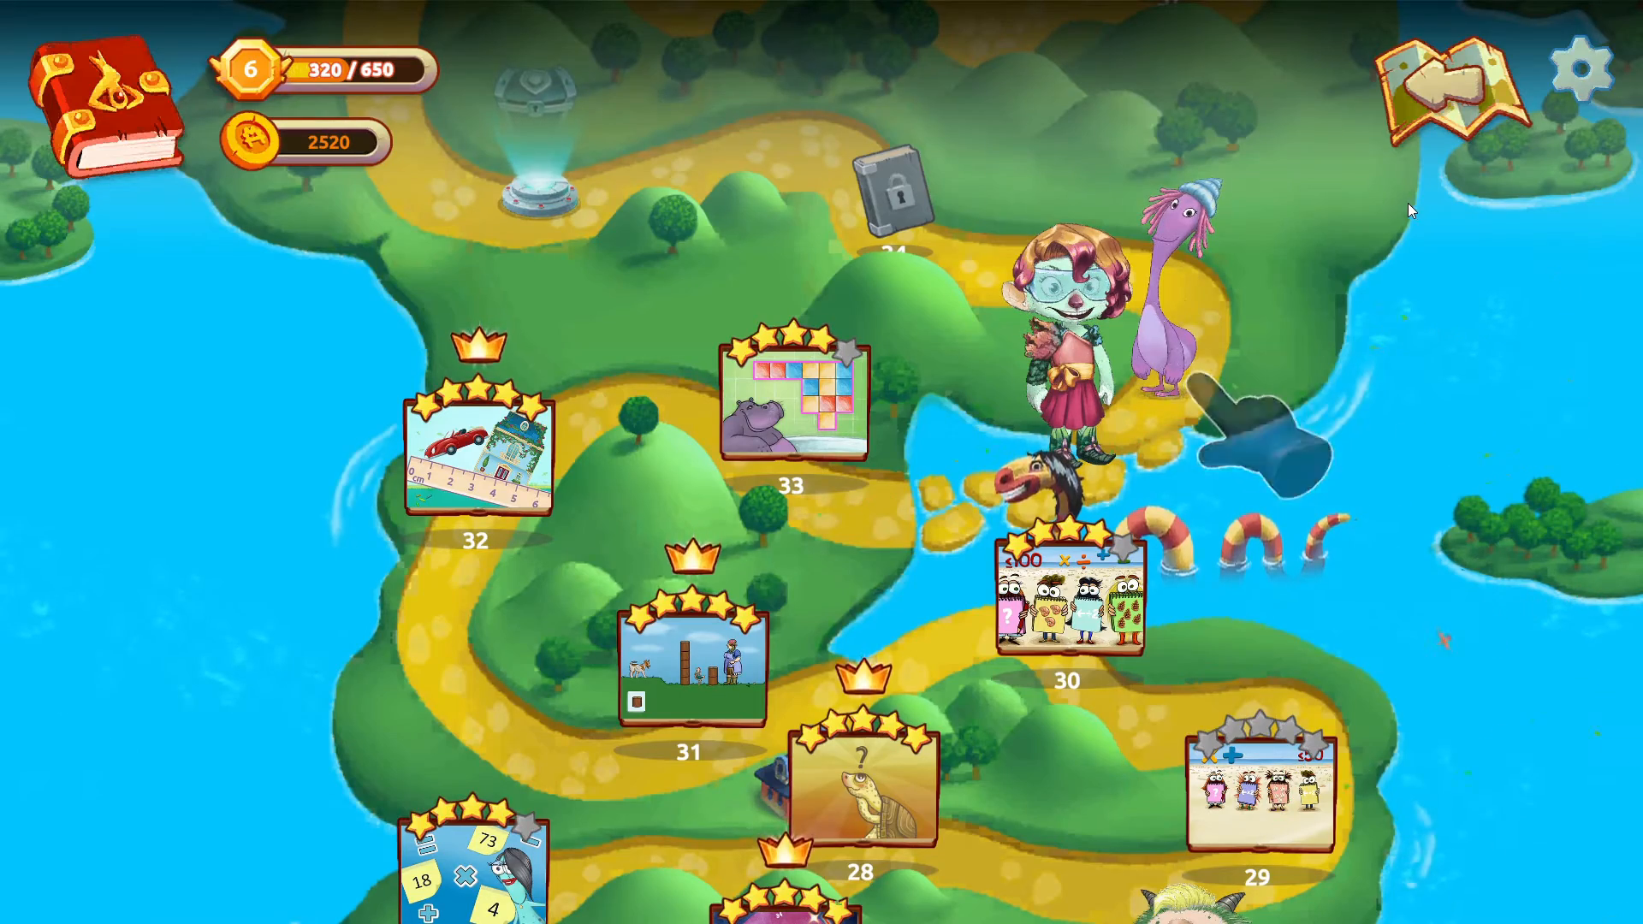
{"action": "left_click", "coordinate": [1450, 100]}
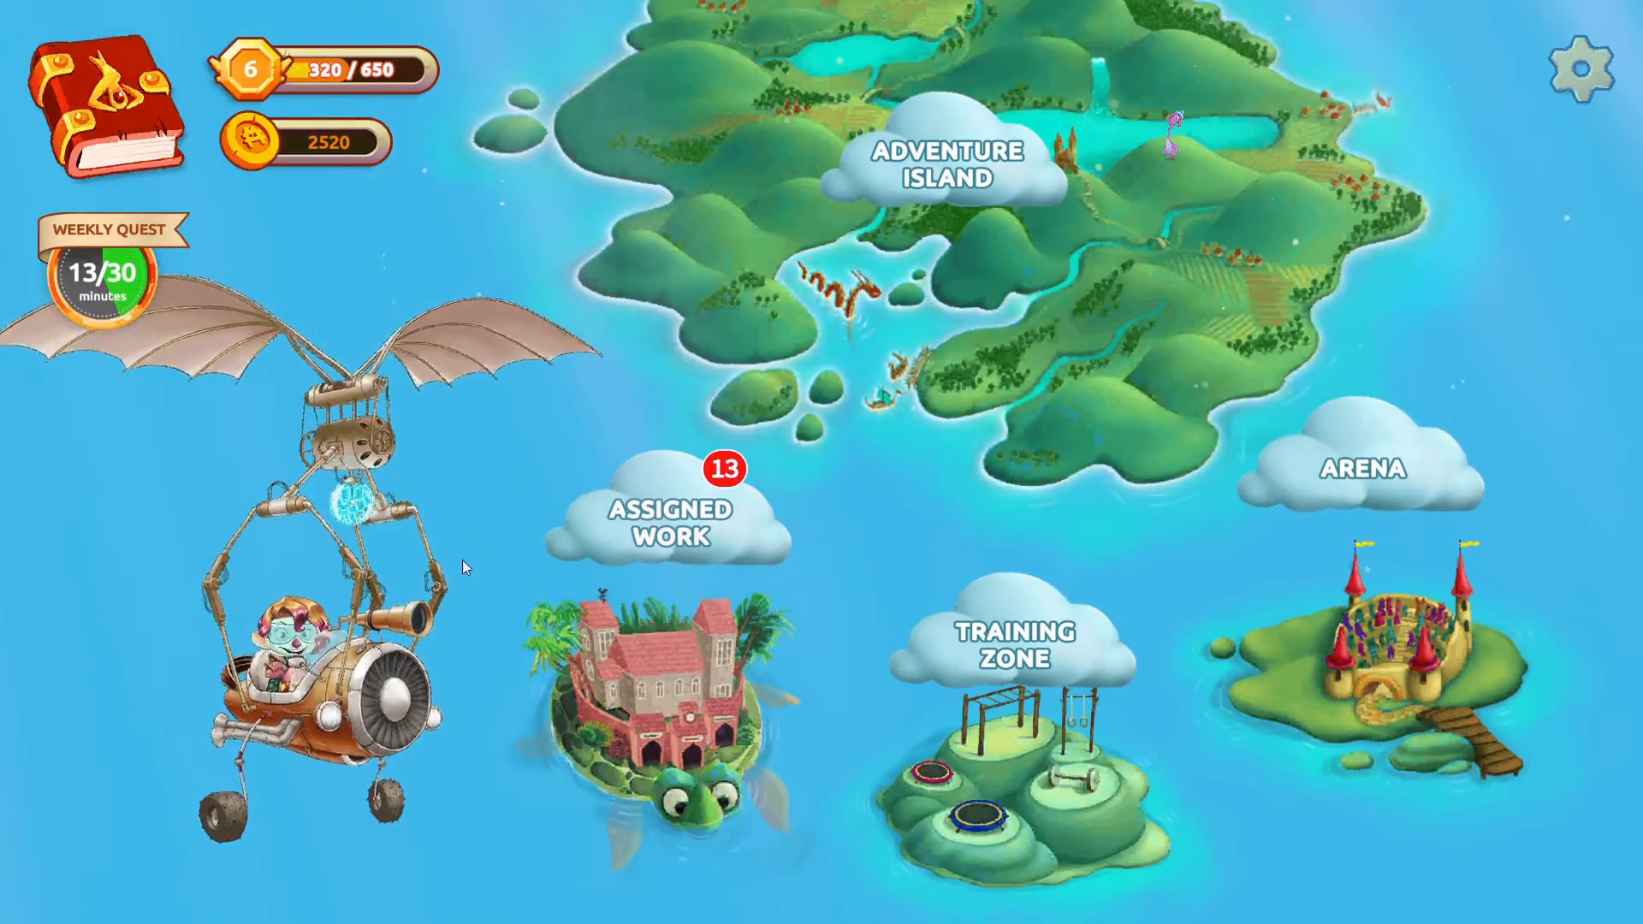
- View the avatar customisation options from the student map and leave without changing the avatar
{"action": "left_click", "coordinate": [368, 658]}
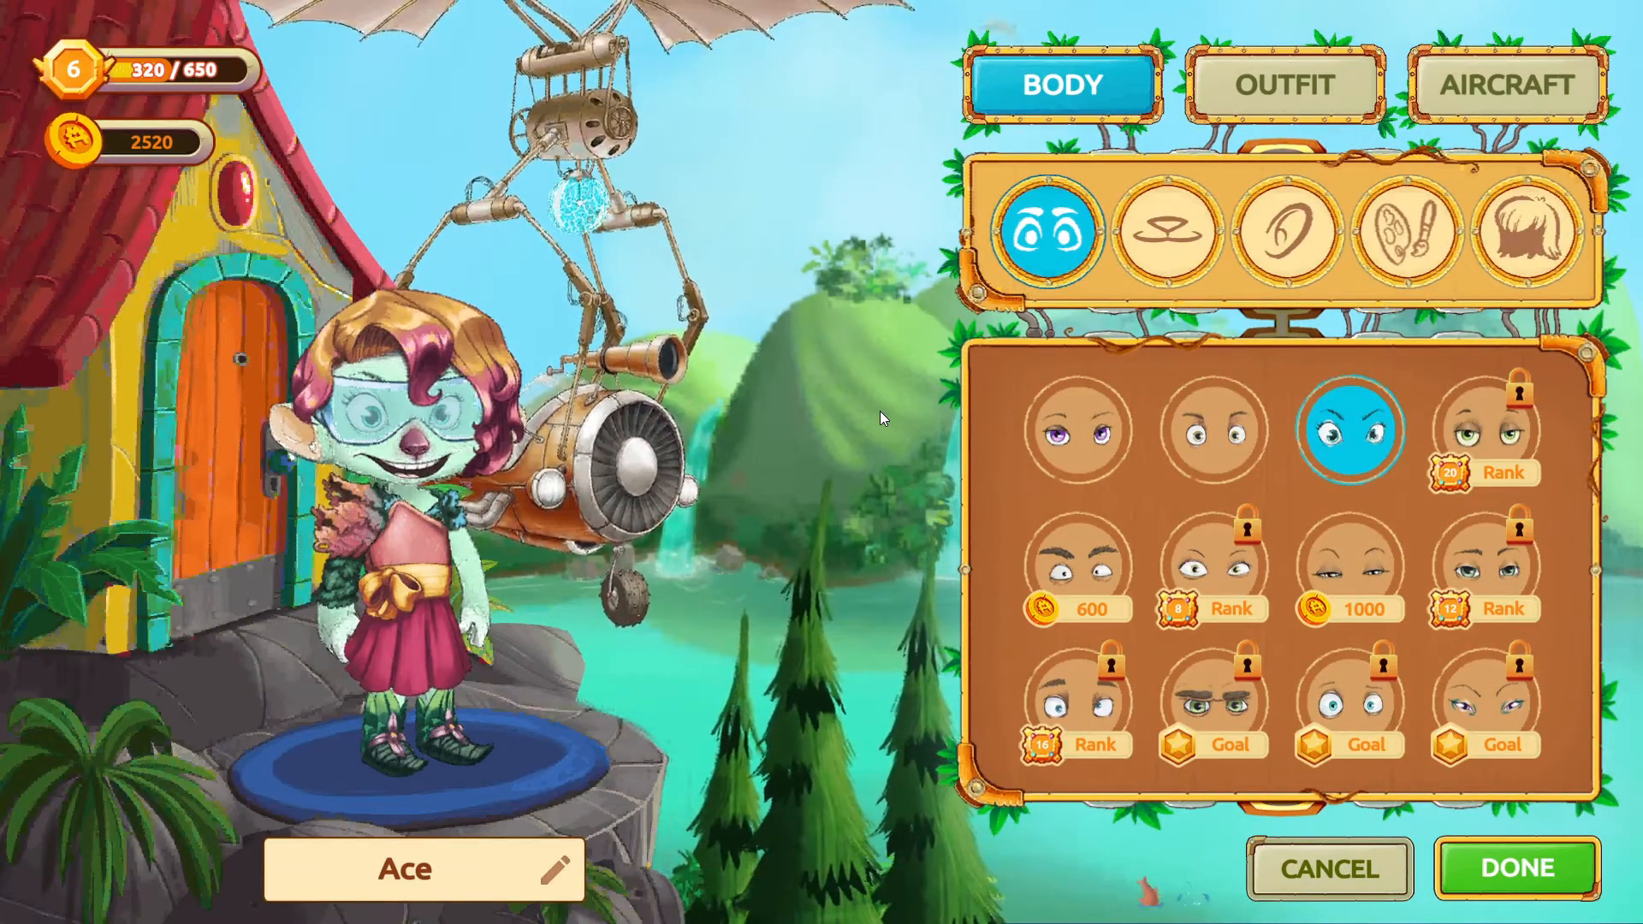
{"action": "left_click", "coordinate": [1322, 880]}
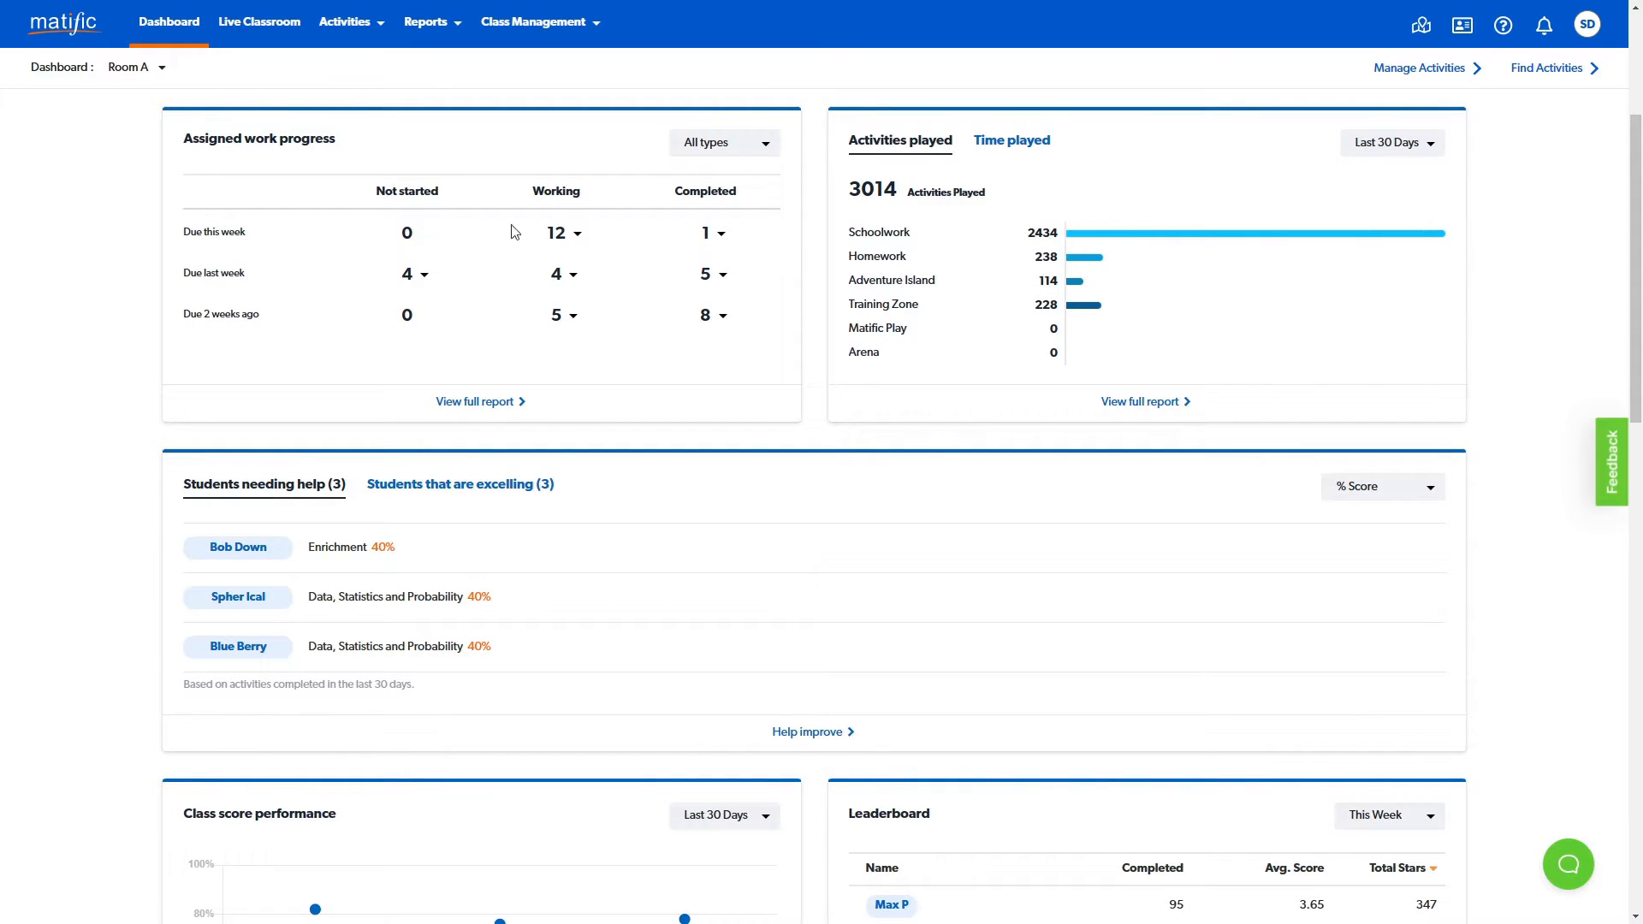
- Check which classes the teacher dashboard offers and view the working, completed and not-started student lists for work due last week
{"action": "left_click", "coordinate": [150, 66]}
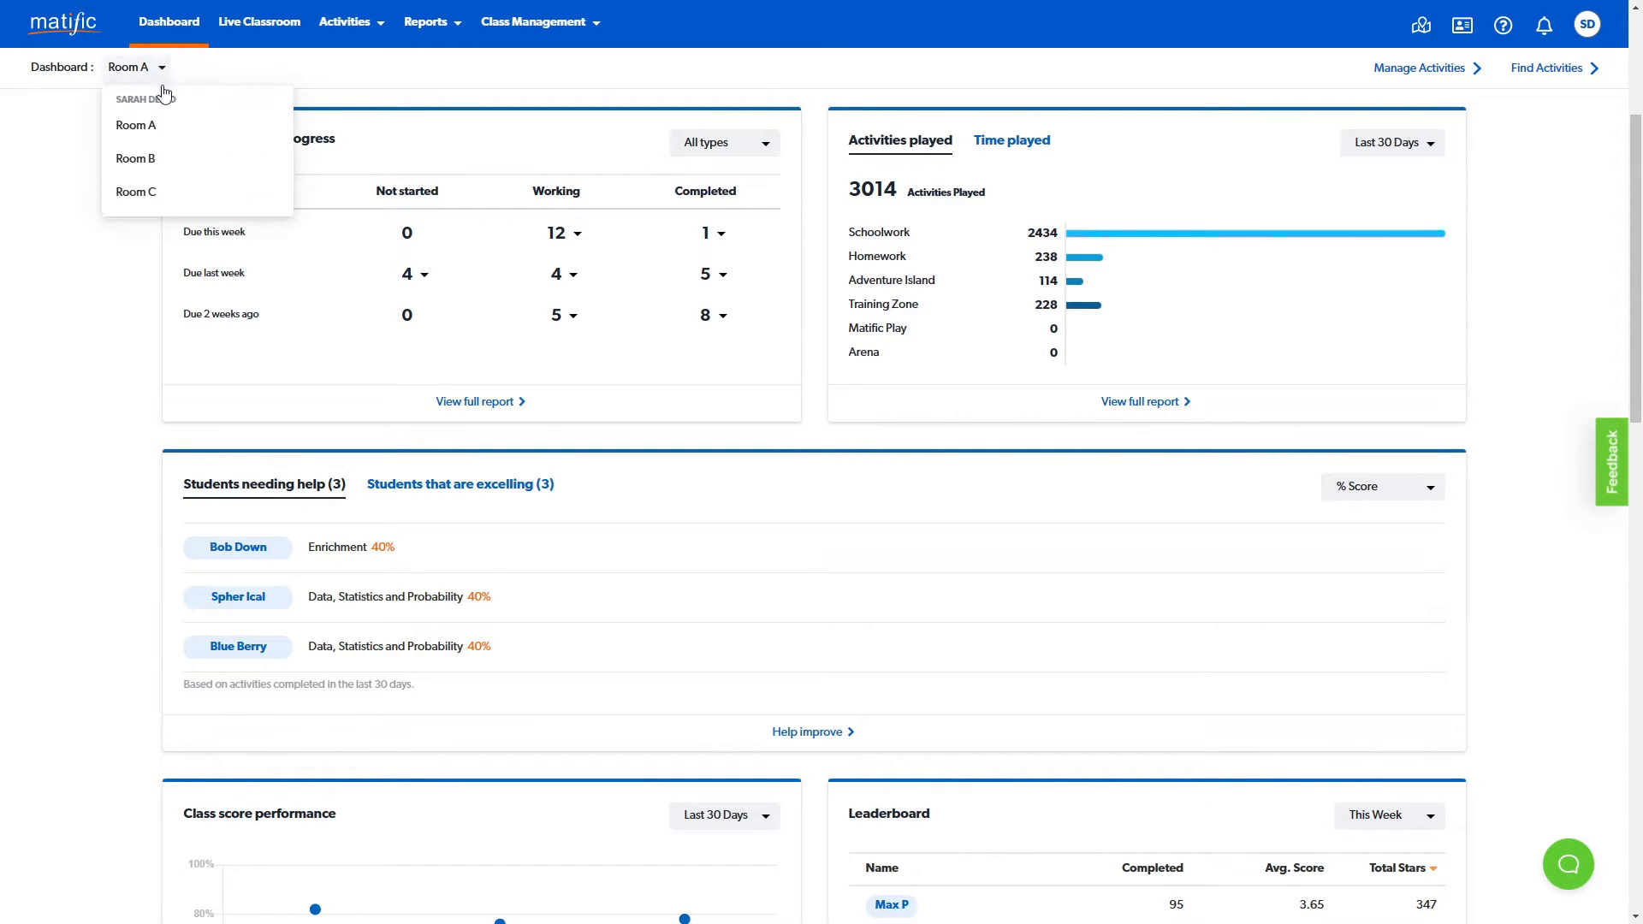
{"action": "left_click", "coordinate": [96, 243]}
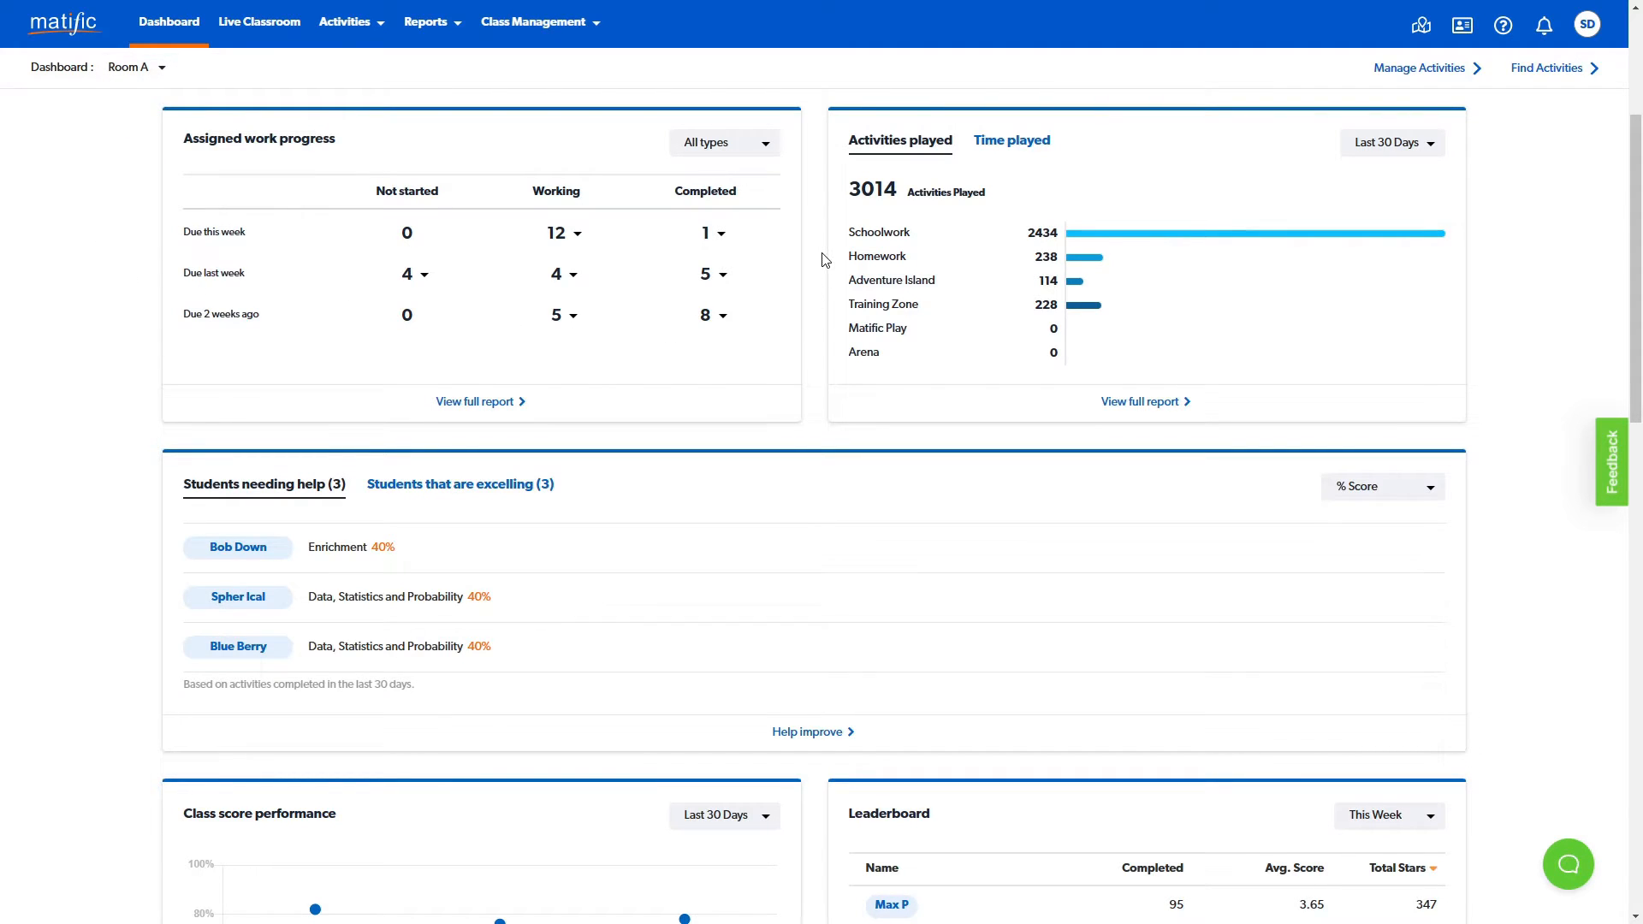
{"action": "left_click", "coordinate": [566, 279]}
{"action": "left_click", "coordinate": [566, 279]}
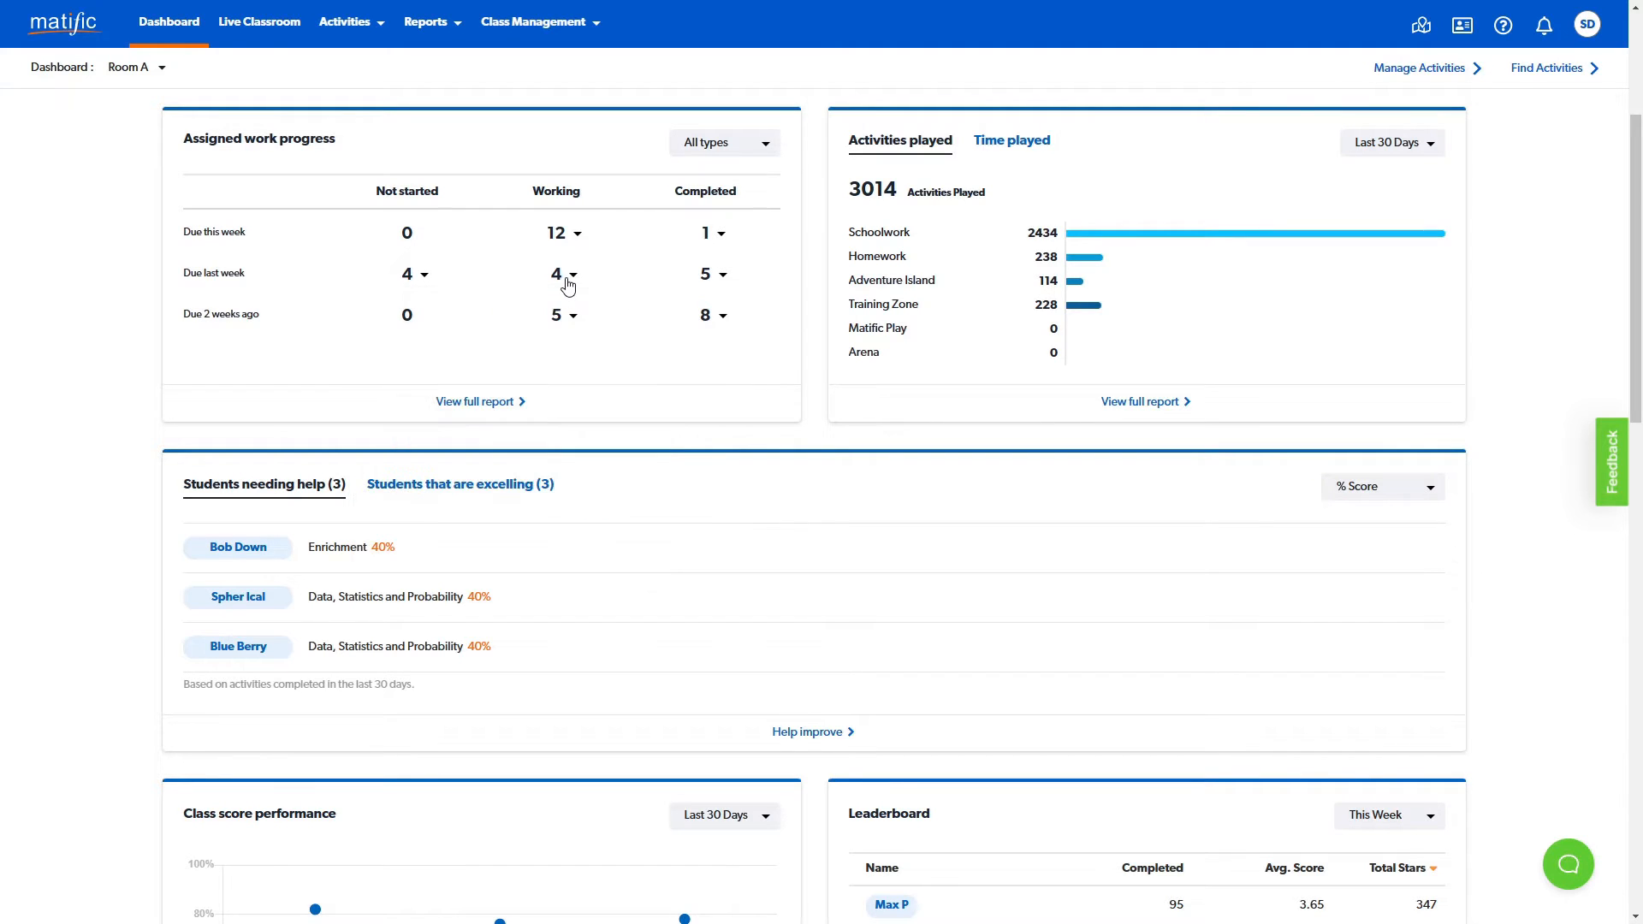
{"action": "left_click", "coordinate": [723, 278]}
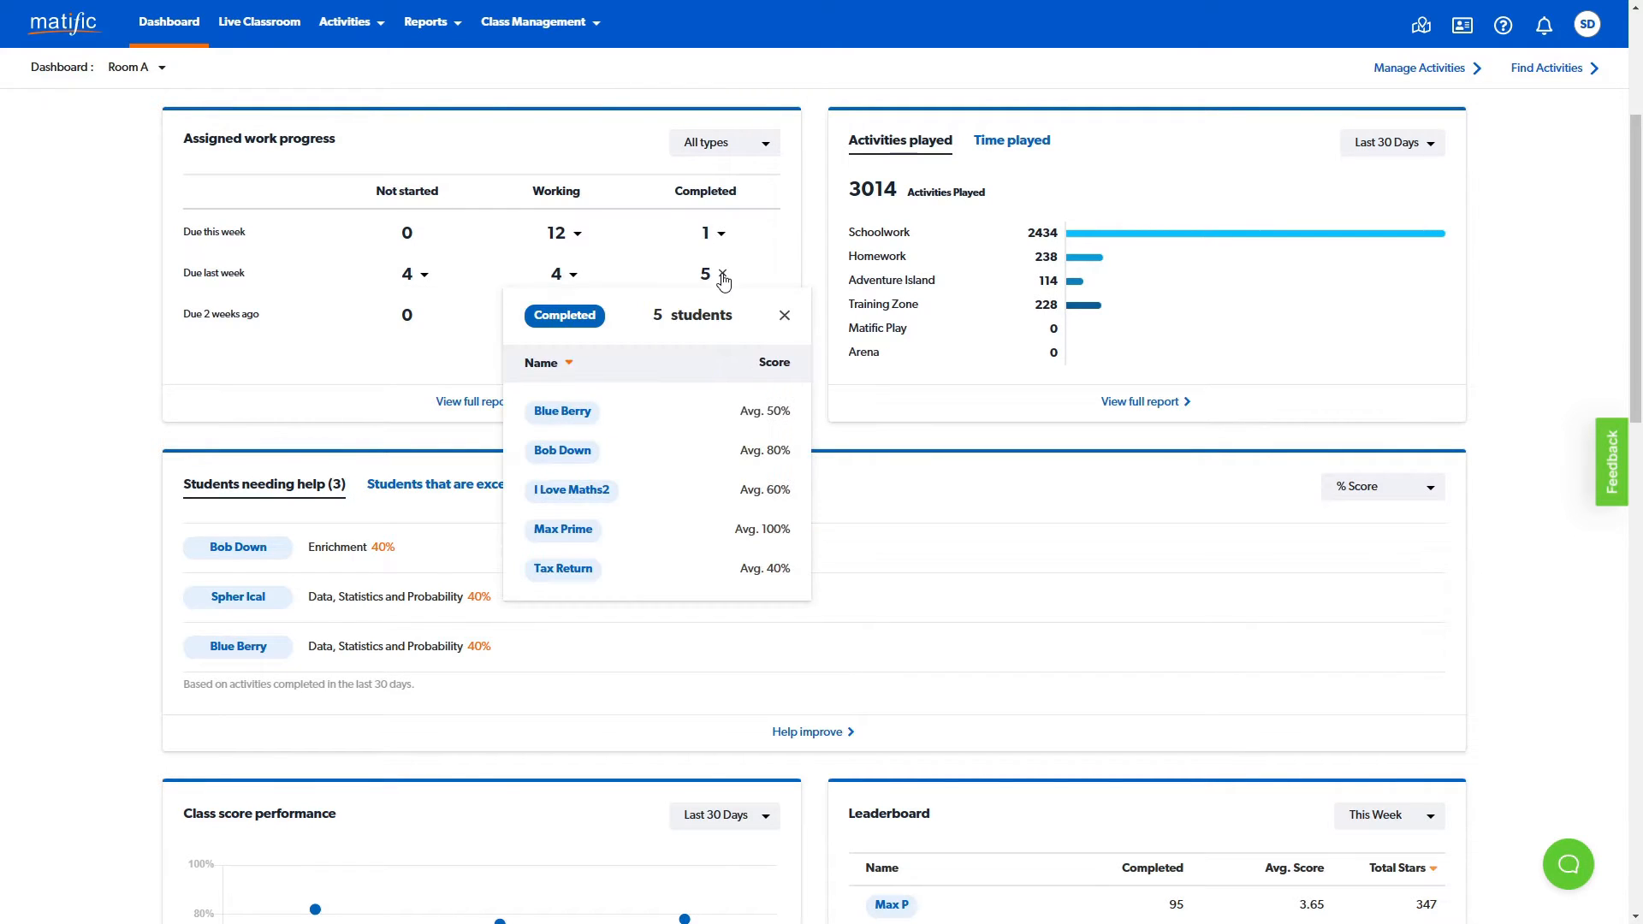
{"action": "left_click", "coordinate": [424, 274]}
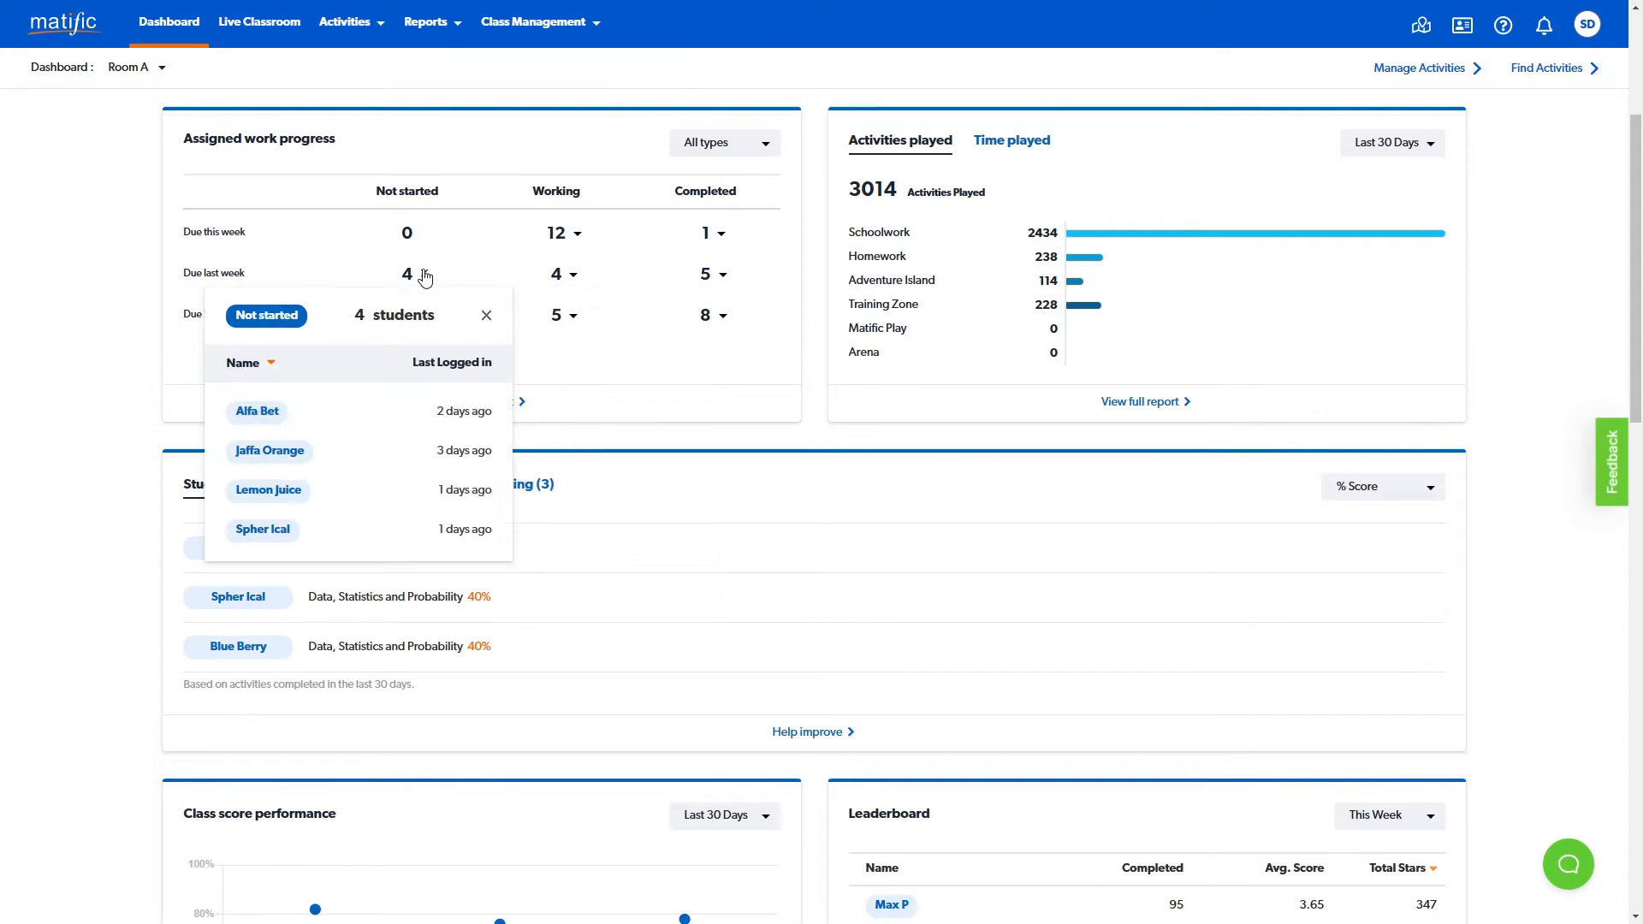
{"action": "left_click", "coordinate": [487, 318]}
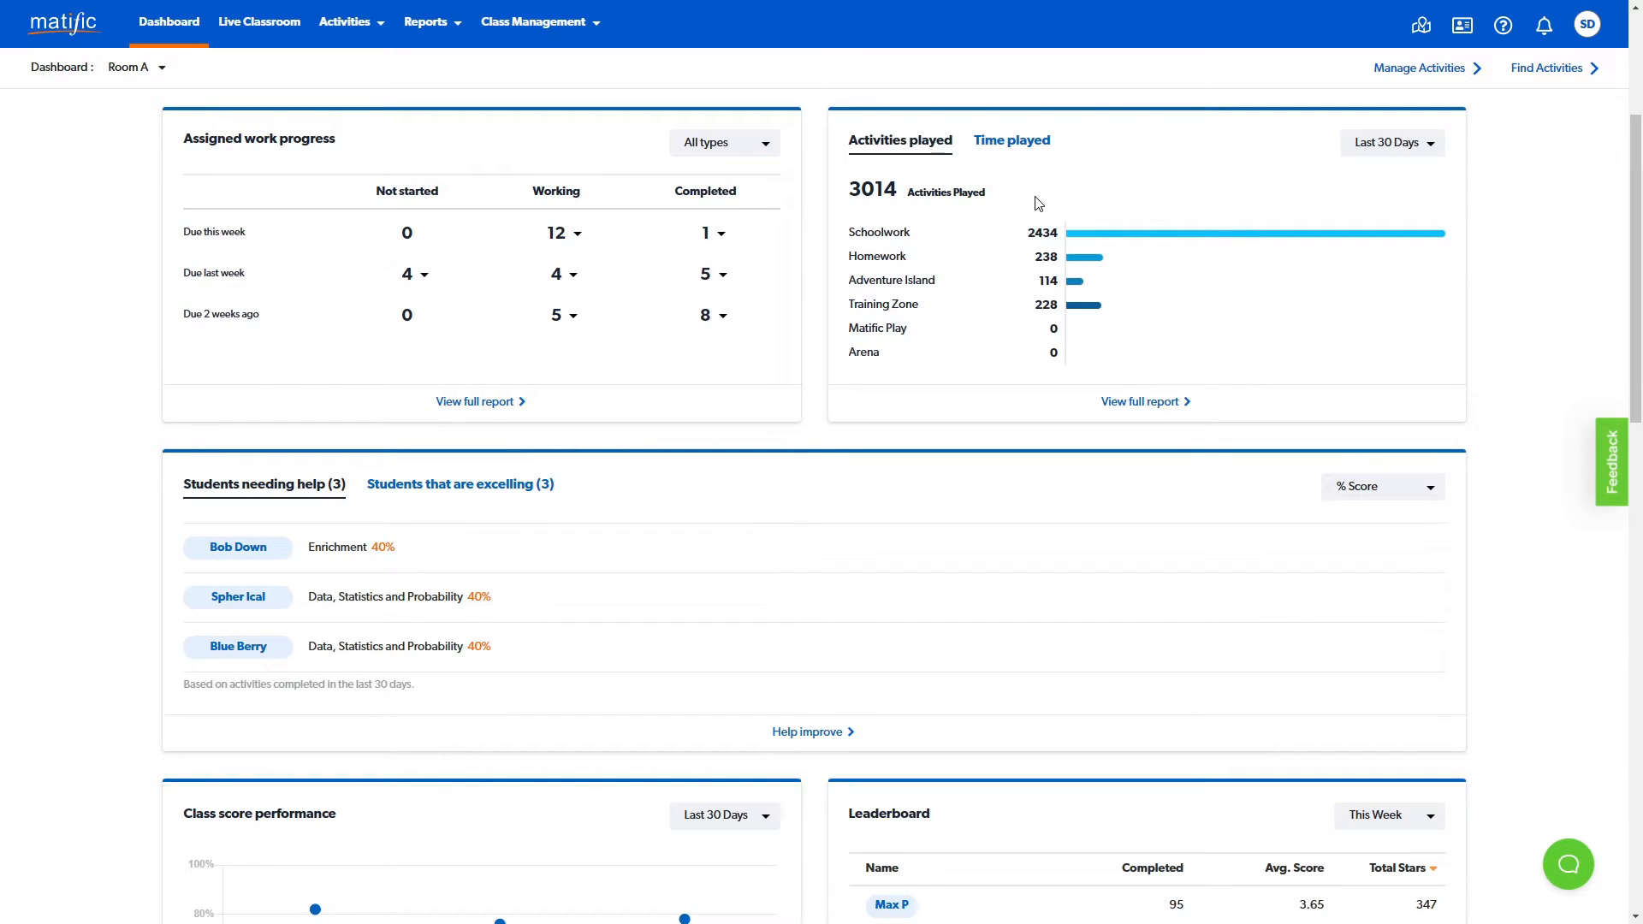
- Show the class's time played breakdown and the list of students that are excelling
{"action": "left_click", "coordinate": [1030, 158]}
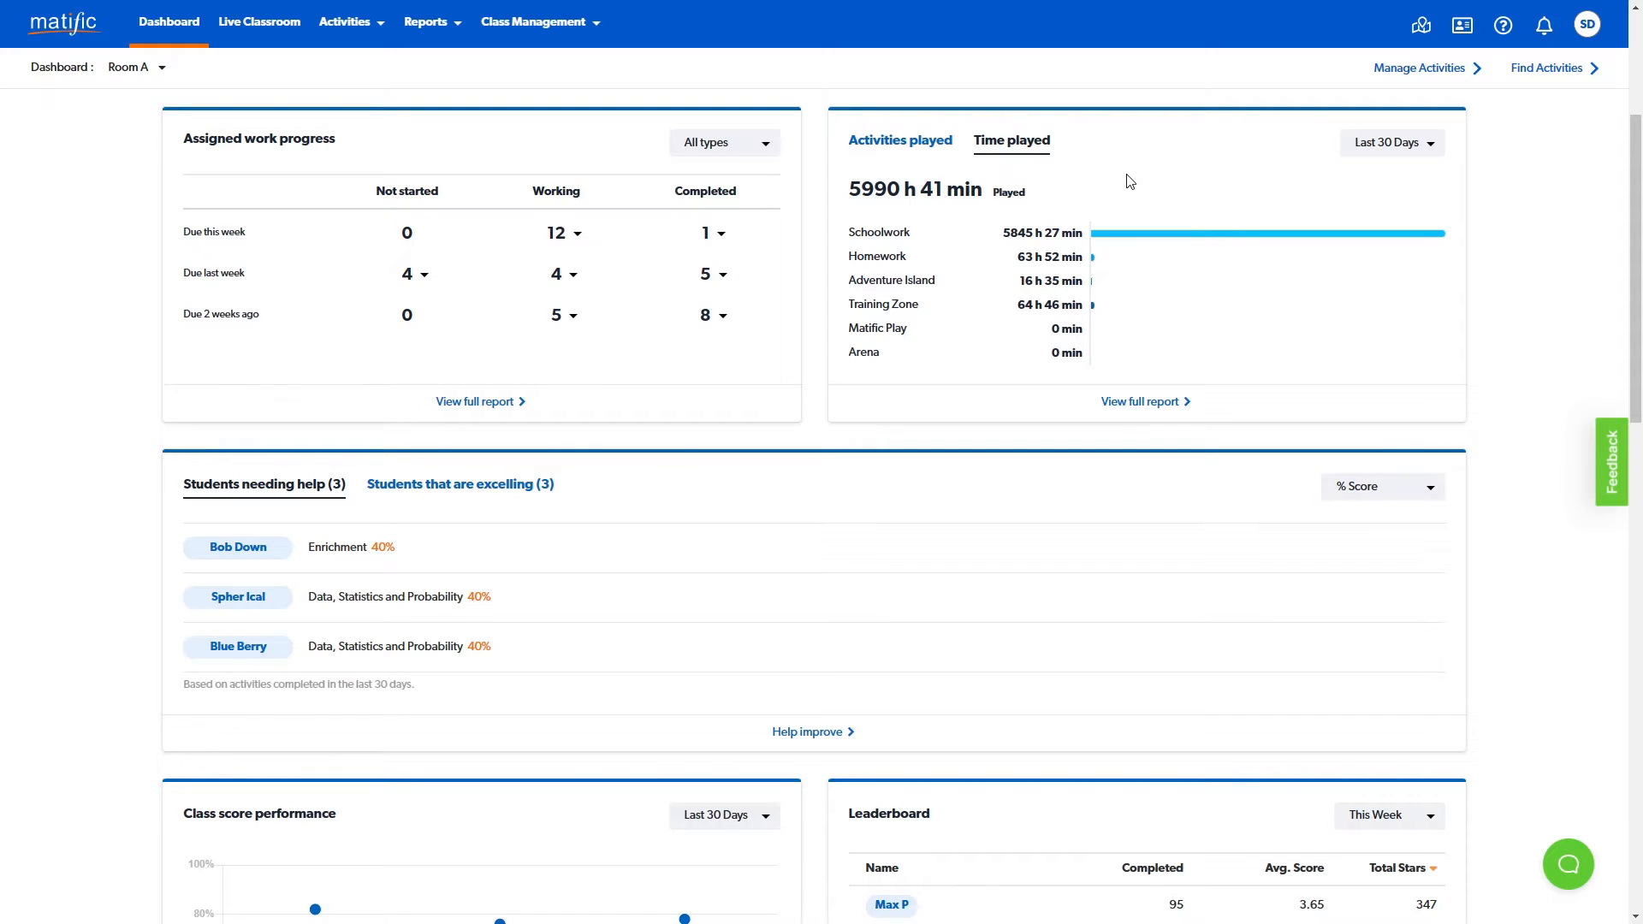
{"action": "scroll", "coordinate": [1321, 297], "scroll_direction": "down", "scroll_amount": 5}
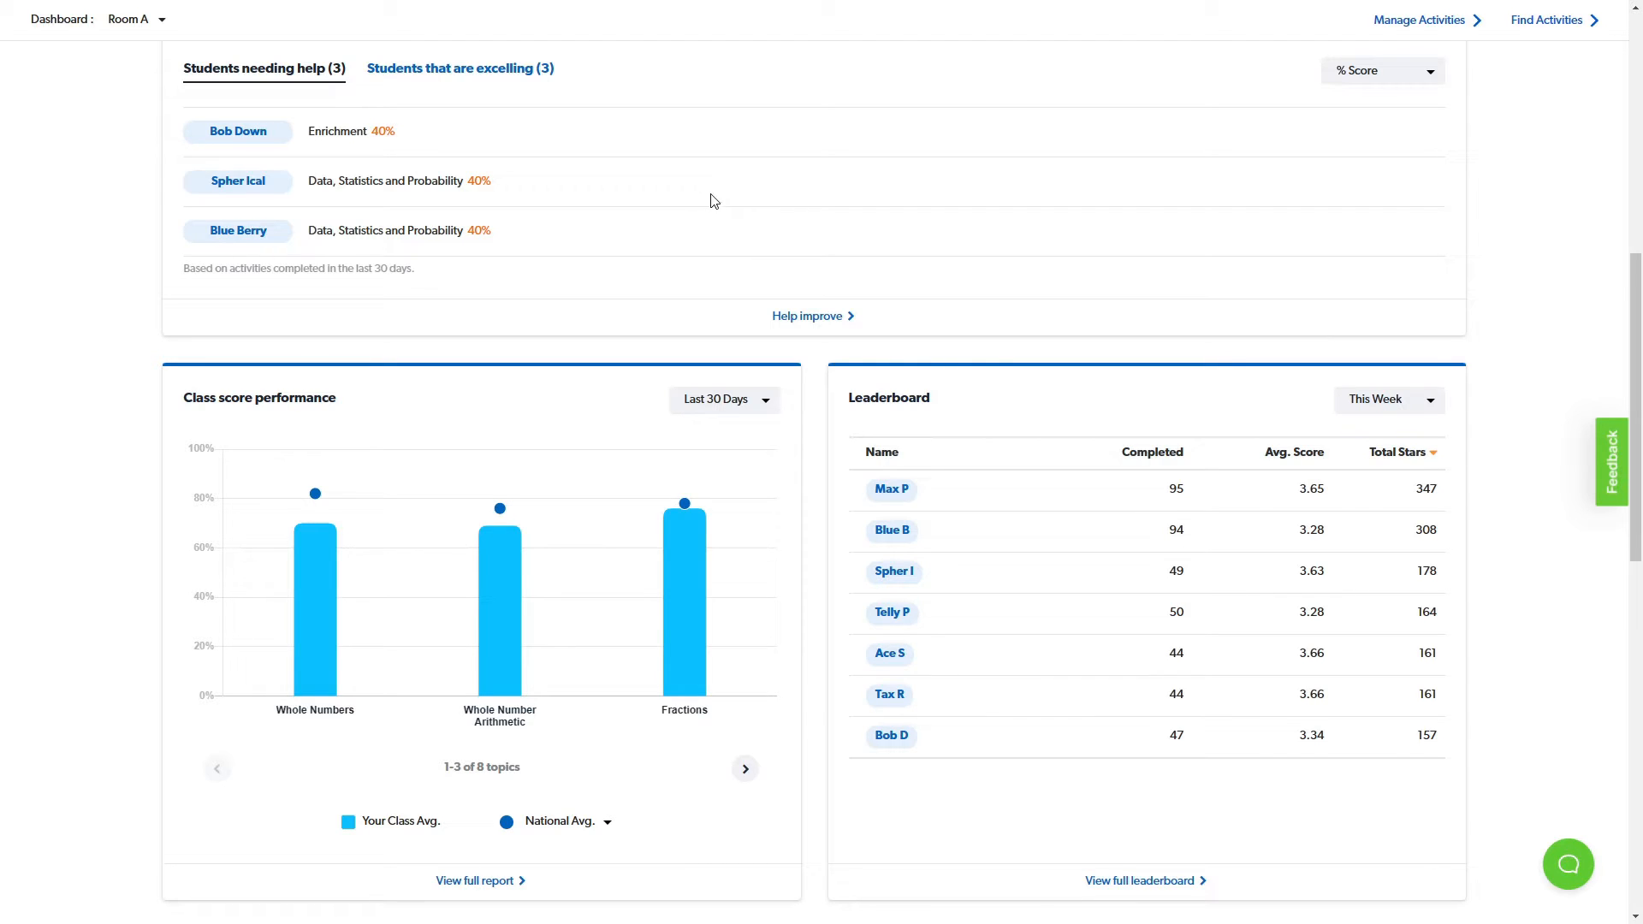
{"action": "left_click", "coordinate": [480, 70]}
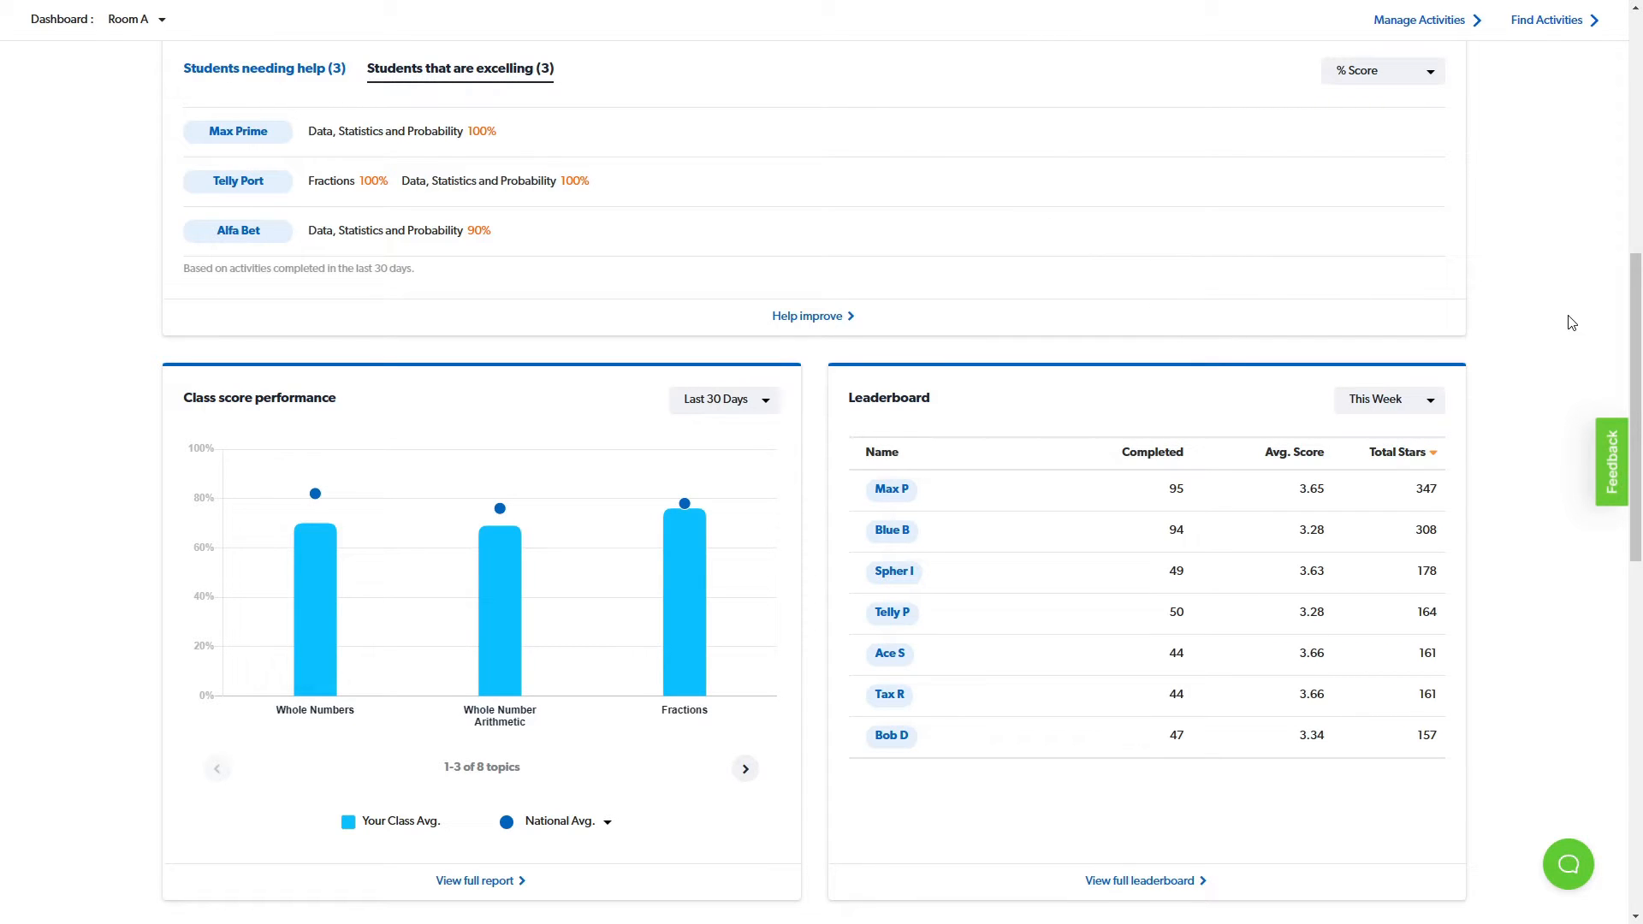
- Show the next set of topics in the class score performance chart and review the achievements and today's critical insights
{"action": "scroll", "coordinate": [1530, 313], "scroll_direction": "down", "scroll_amount": 3}
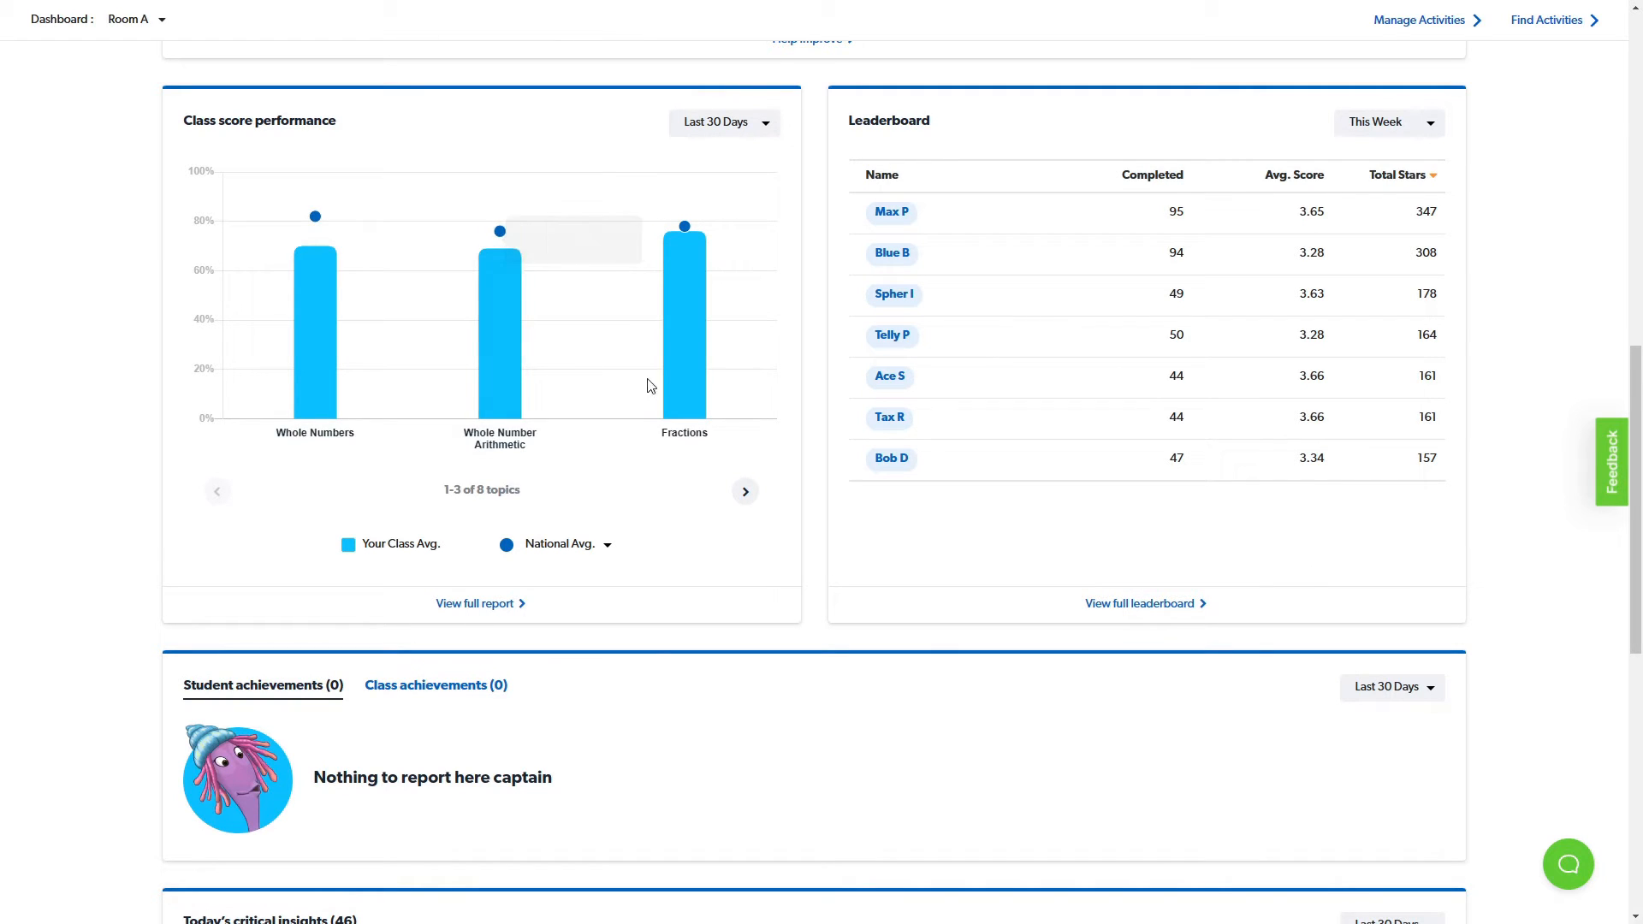
{"action": "mouse_move", "coordinate": [691, 383]}
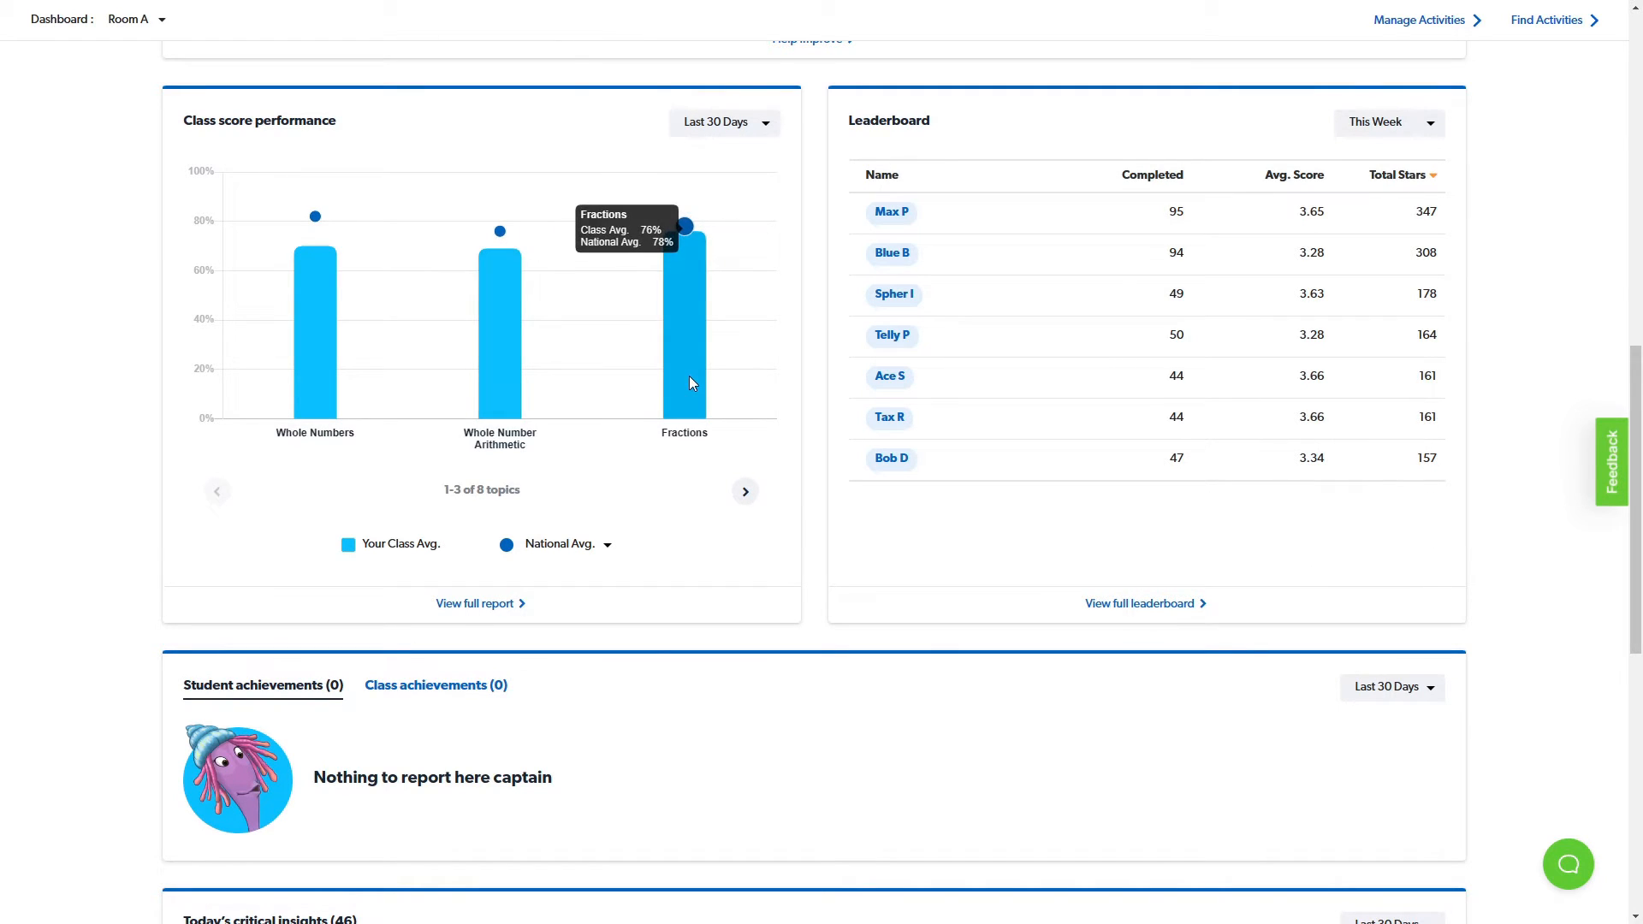
{"action": "left_click", "coordinate": [746, 493]}
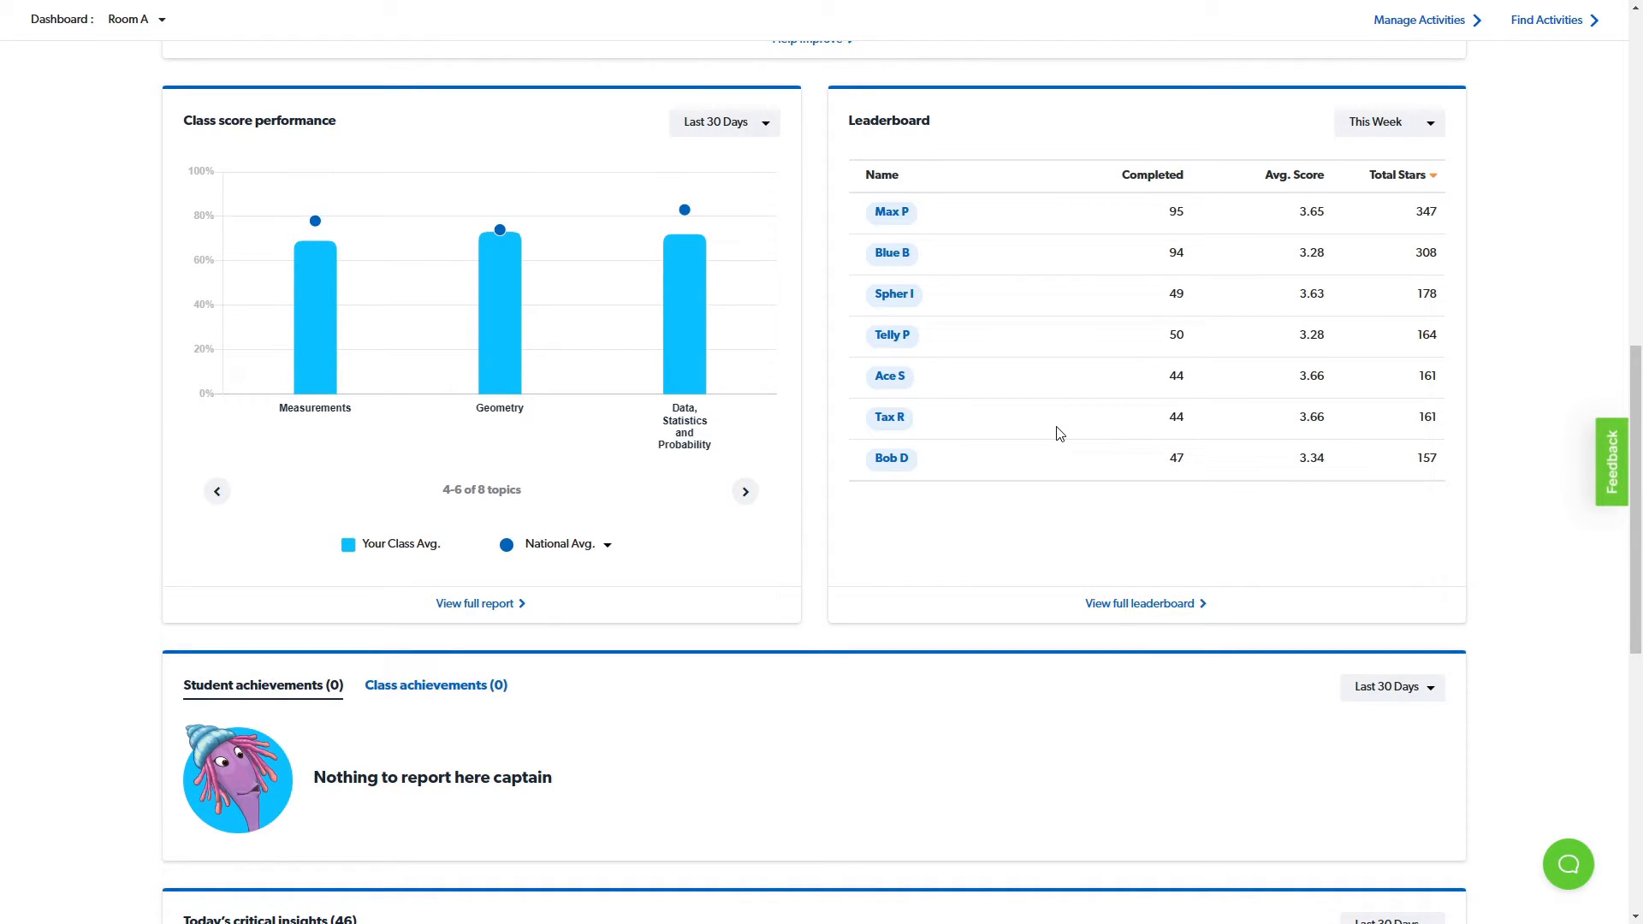
{"action": "scroll", "coordinate": [1058, 434], "scroll_direction": "down", "scroll_amount": 5}
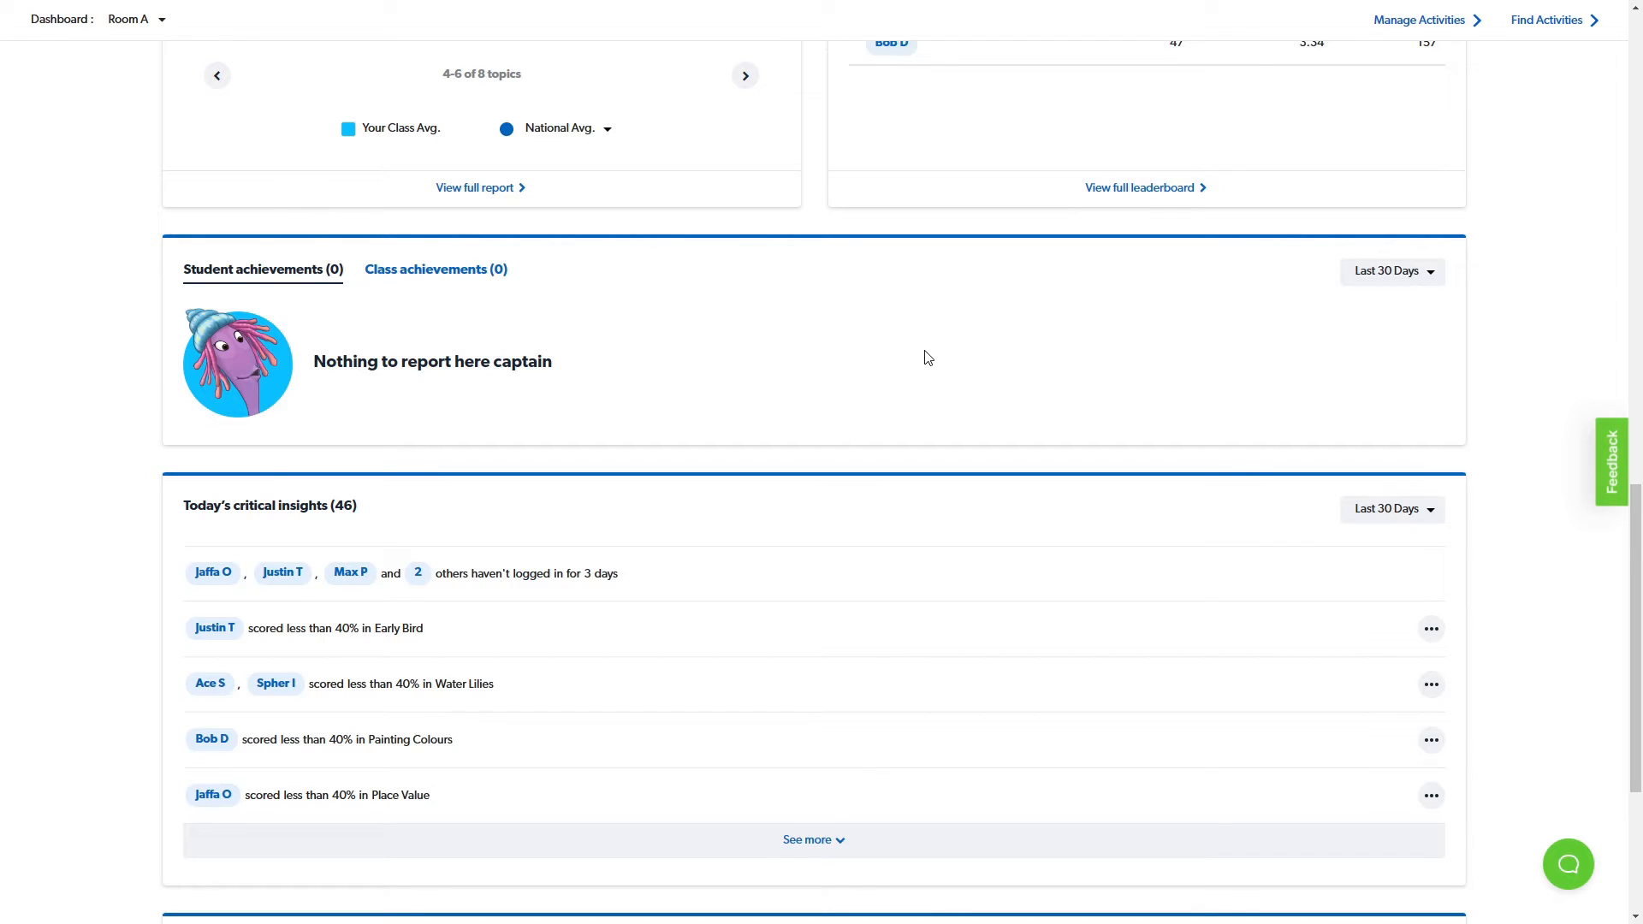
- Open the Manage My Classes page from Class Management
{"action": "scroll", "coordinate": [929, 400], "scroll_direction": "up", "scroll_amount": 2}
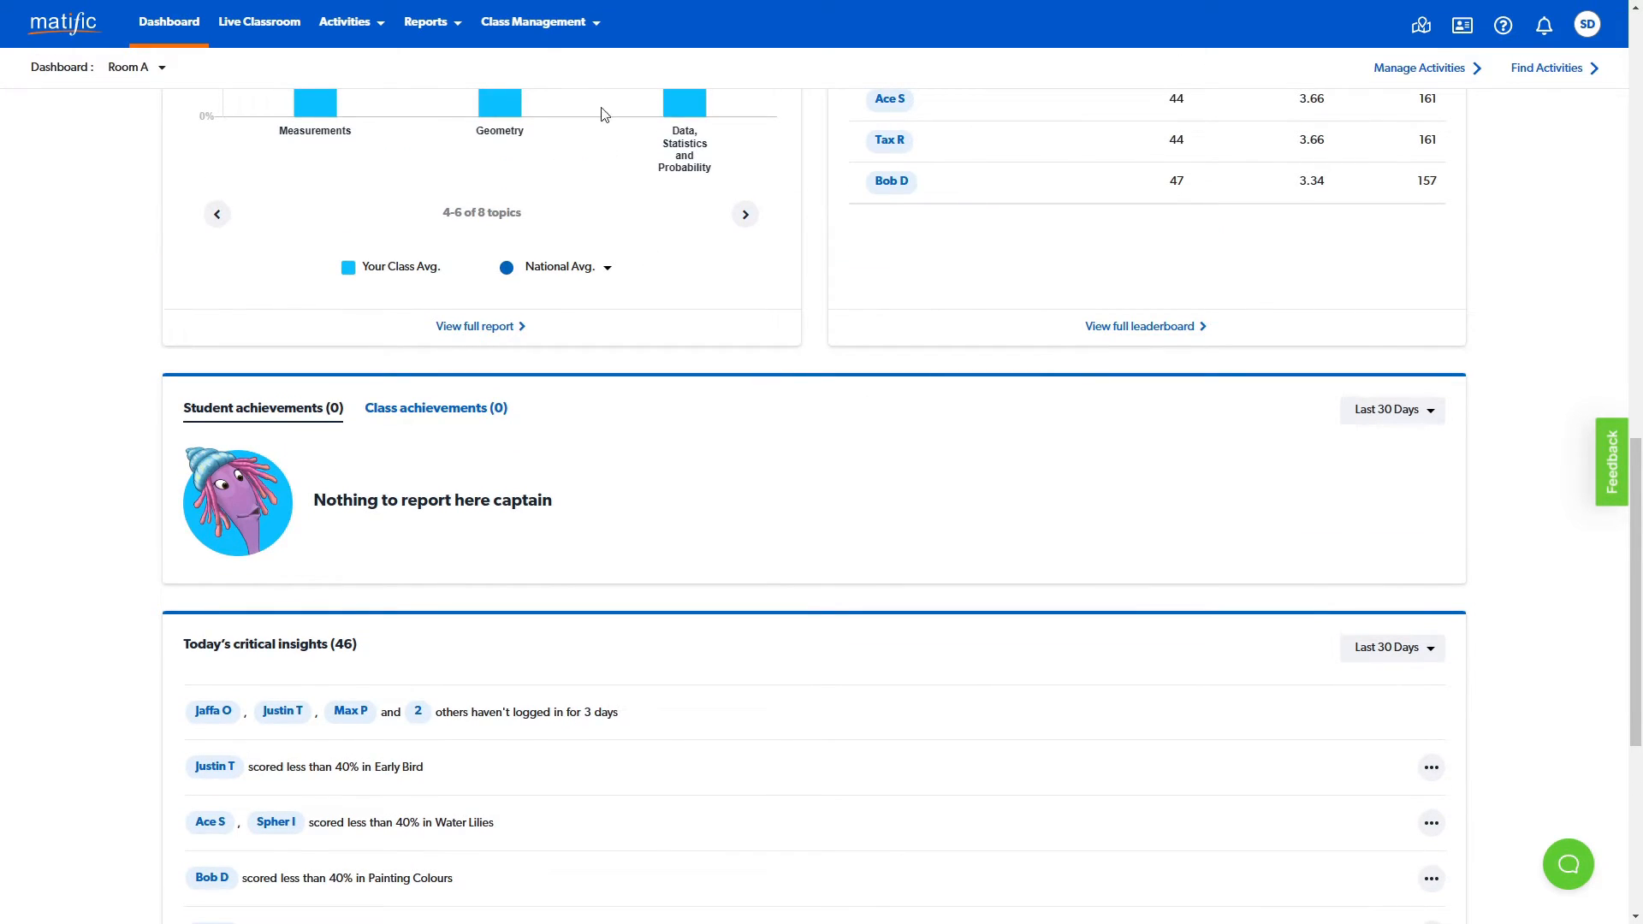
{"action": "left_click", "coordinate": [591, 22]}
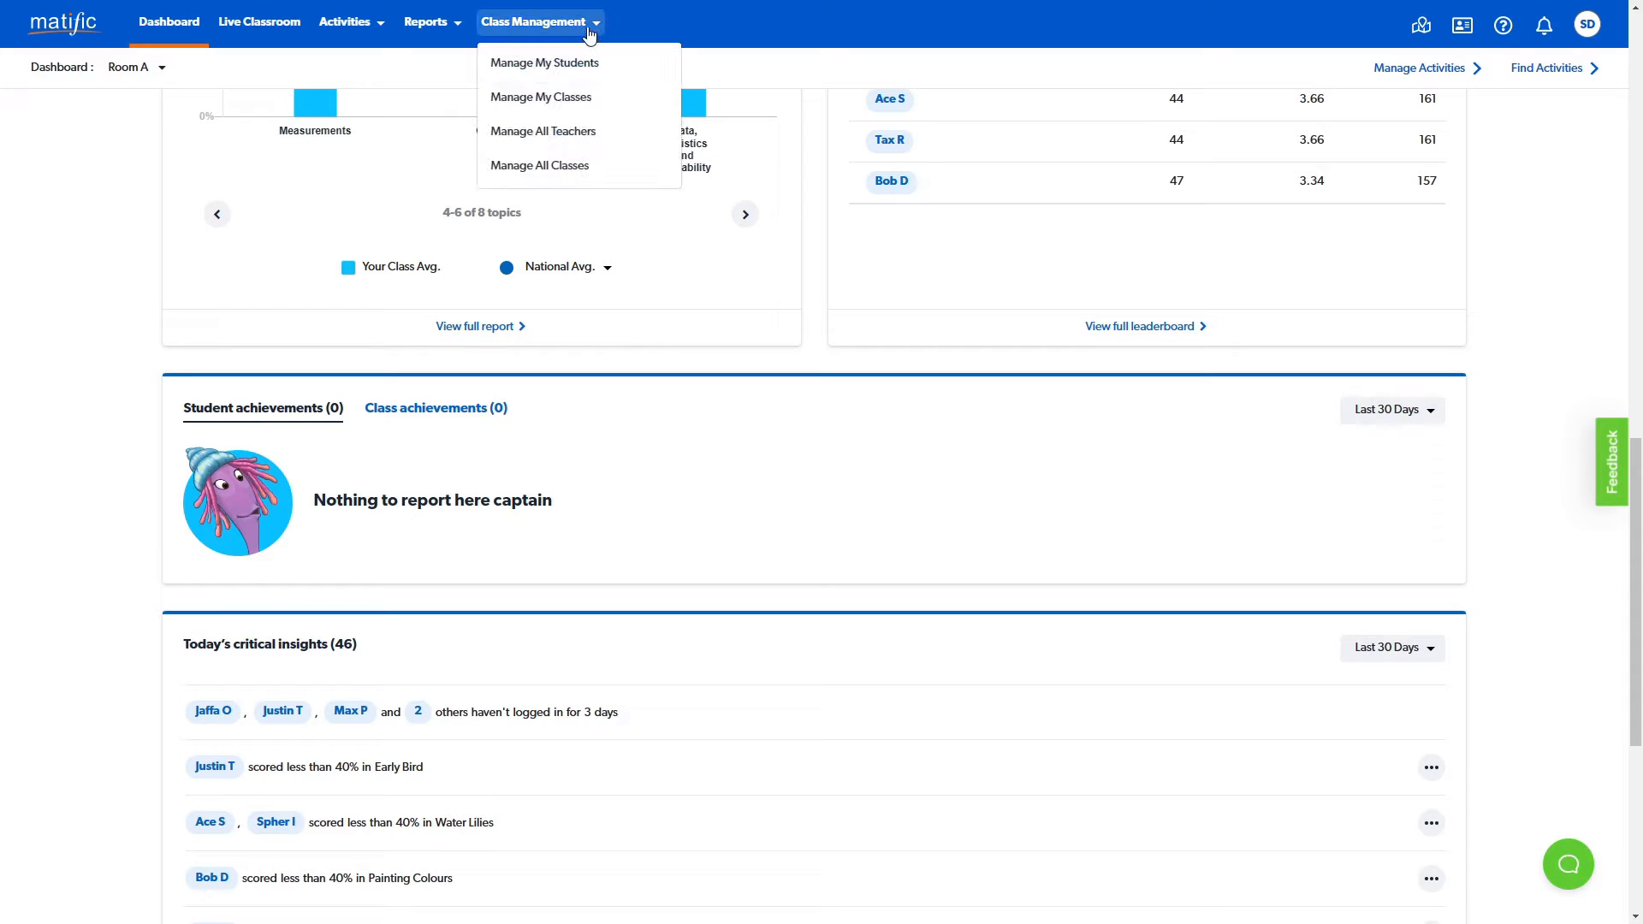
{"action": "left_click", "coordinate": [607, 100]}
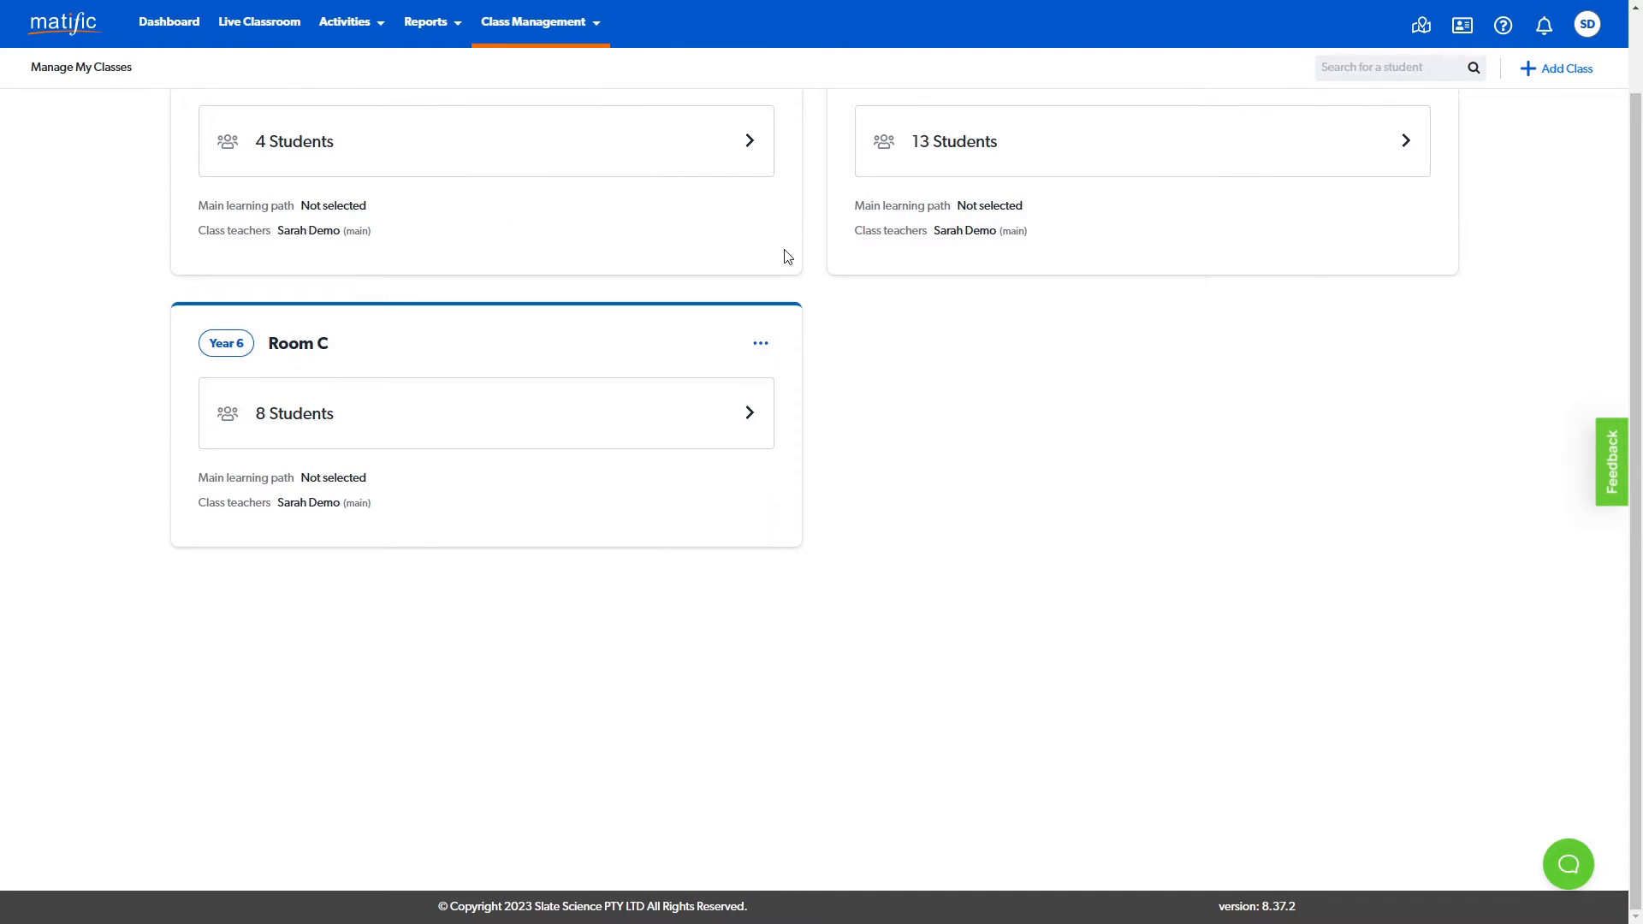
- Add the second and third listed teachers as team teachers in Room A's class details
{"action": "scroll", "coordinate": [1079, 531], "scroll_direction": "up", "scroll_amount": 1}
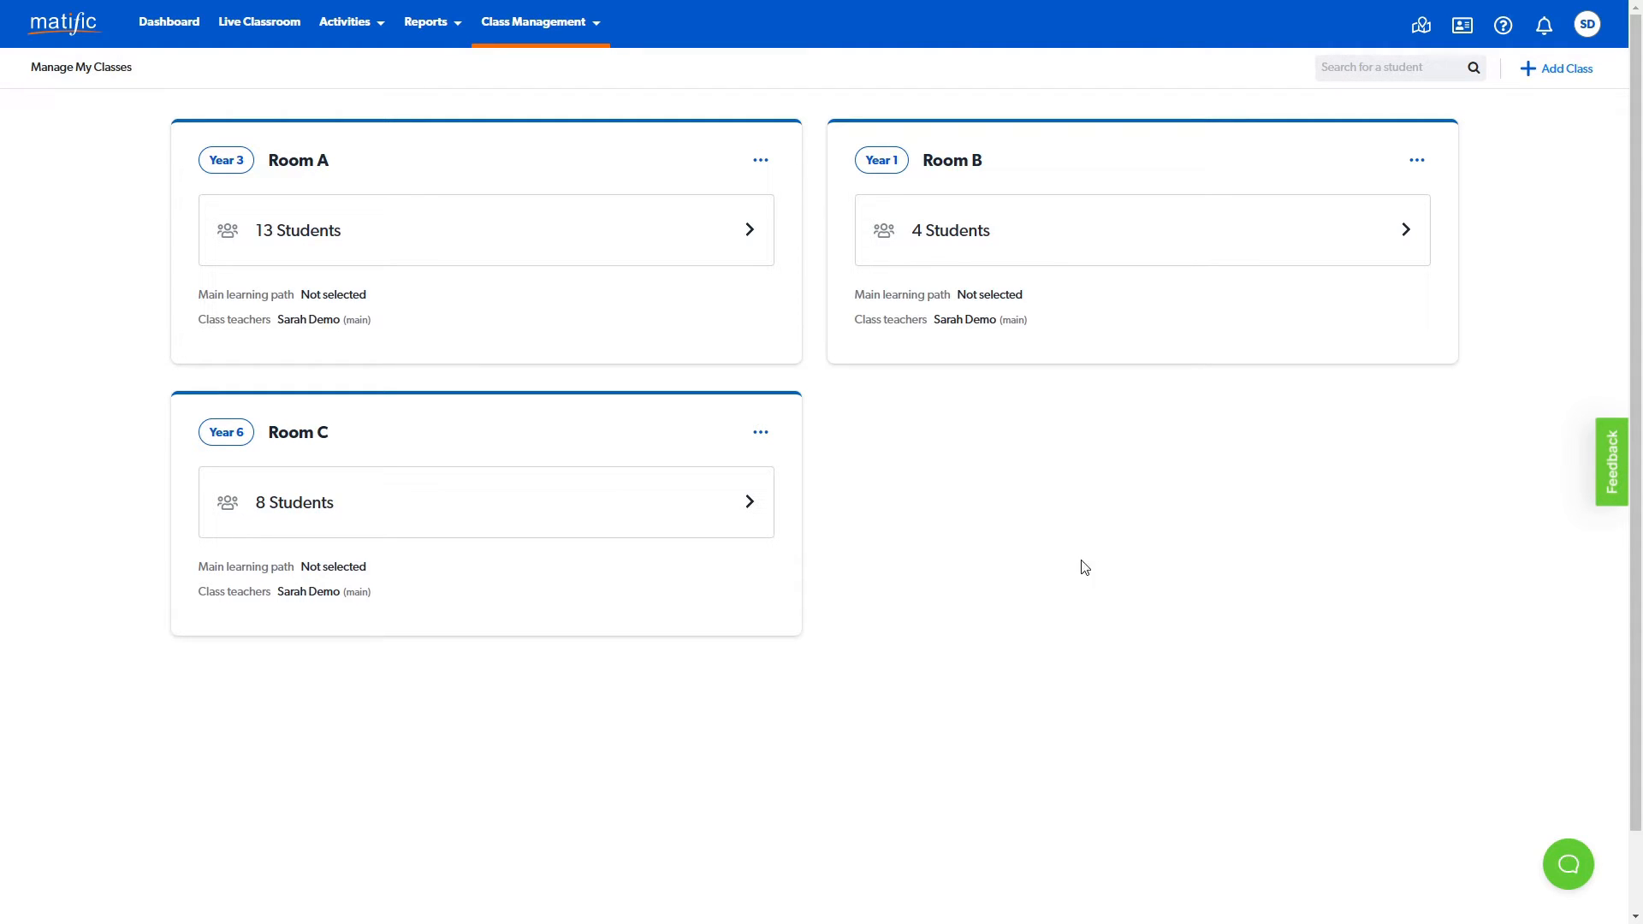
{"action": "left_click", "coordinate": [760, 160]}
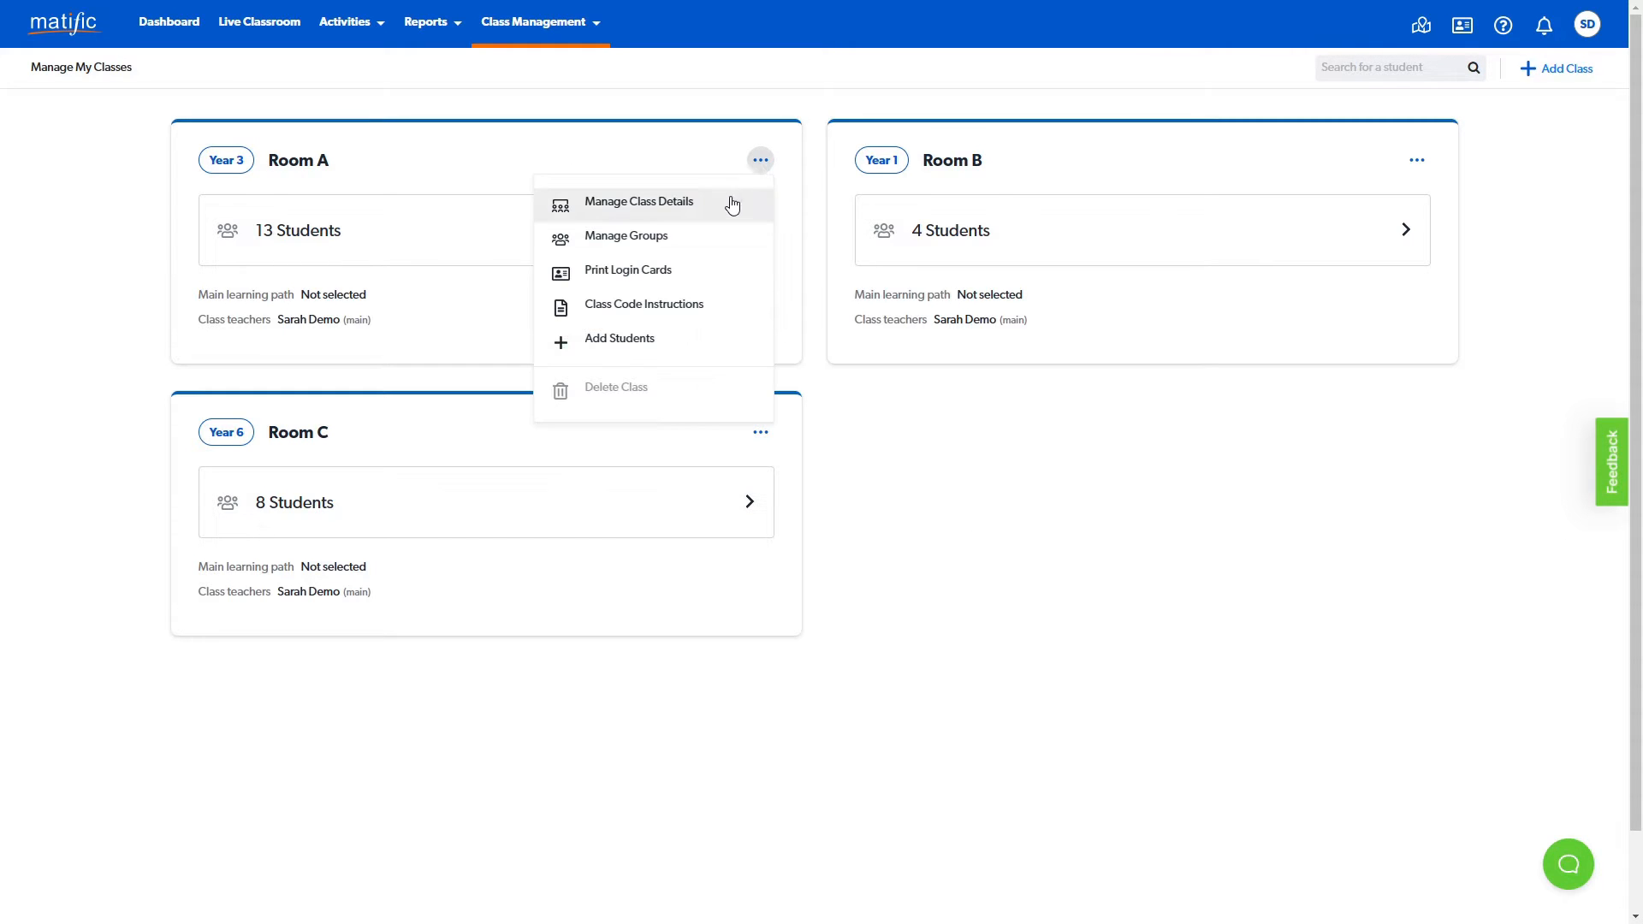
{"action": "left_click", "coordinate": [728, 206]}
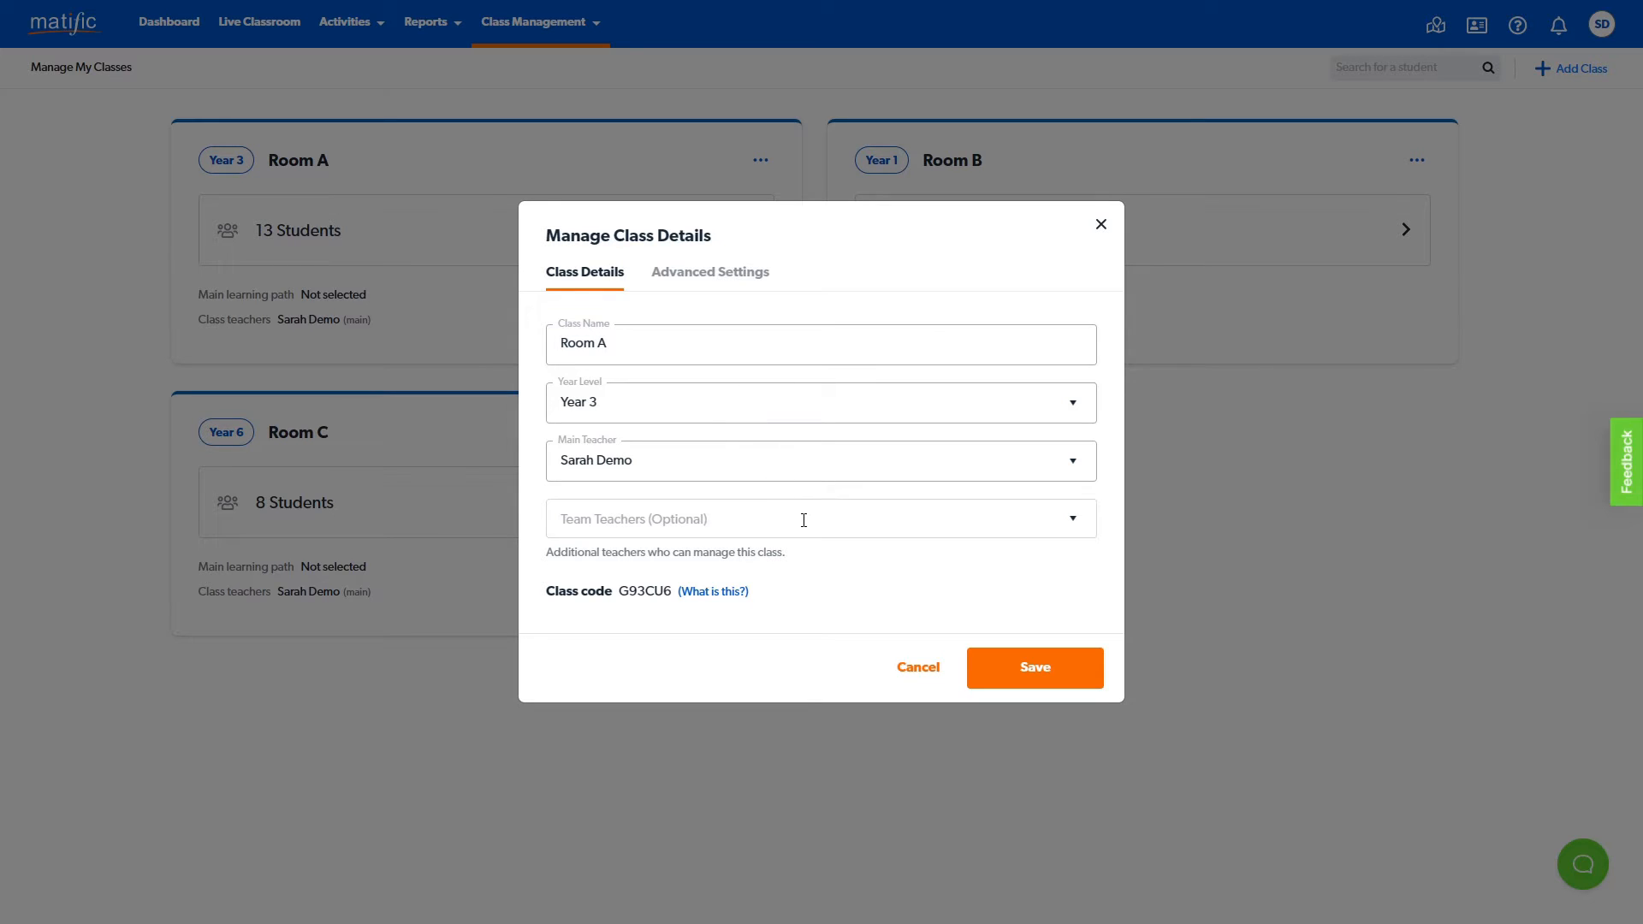
{"action": "left_click", "coordinate": [839, 520]}
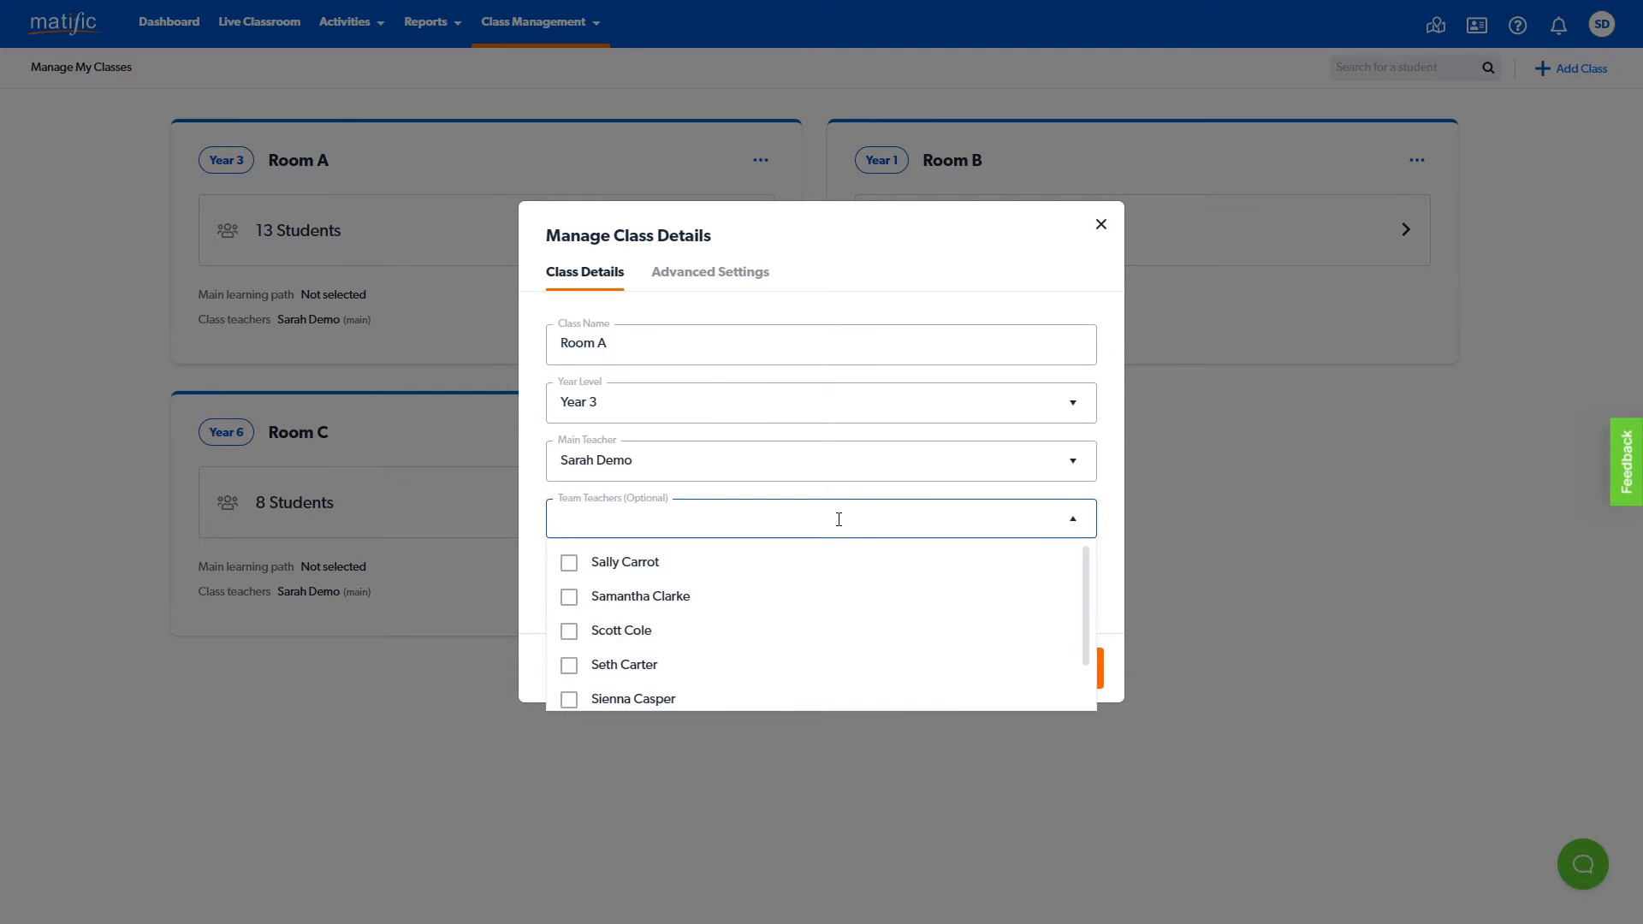
{"action": "left_click", "coordinate": [570, 601]}
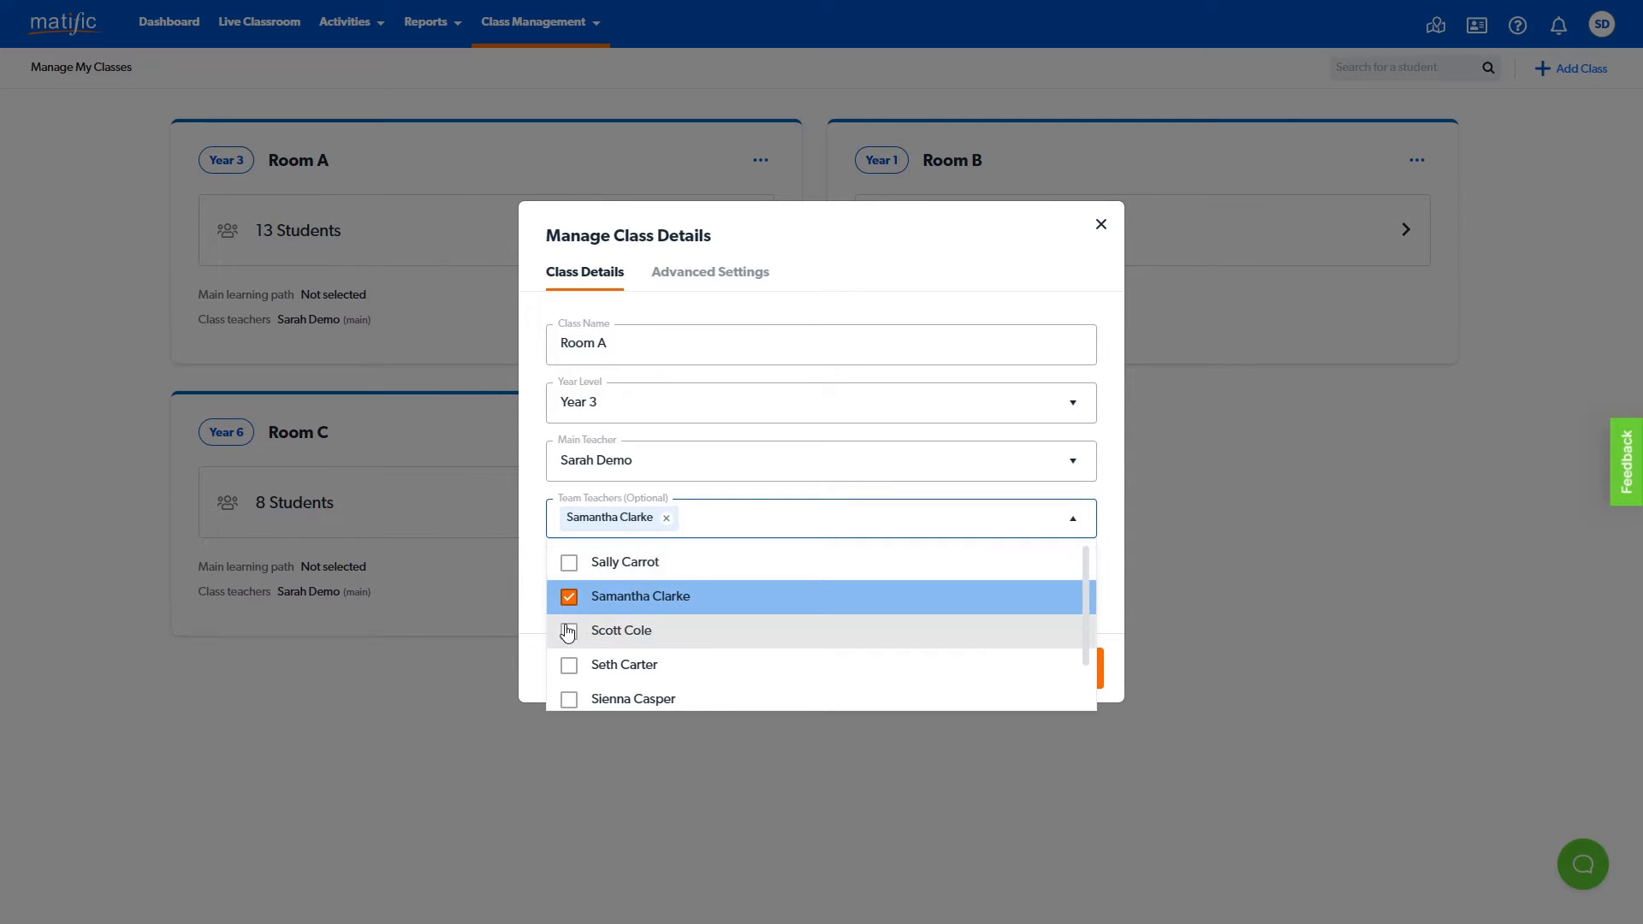
{"action": "left_click", "coordinate": [569, 635]}
{"action": "left_click", "coordinate": [1110, 496]}
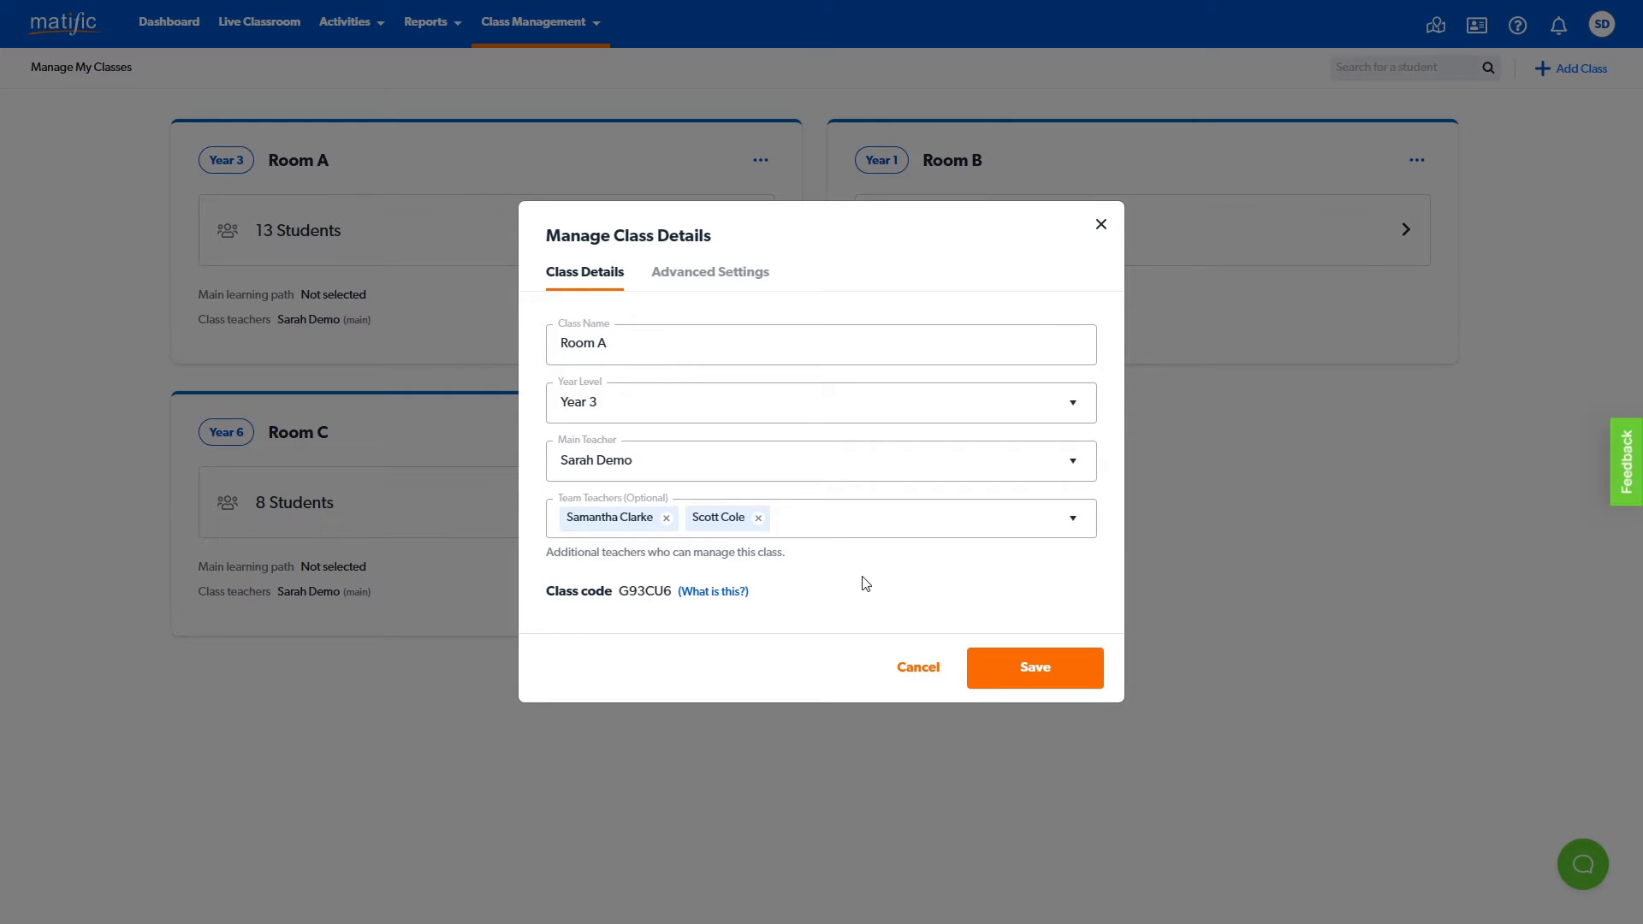
- Choose V9 - Australian Curriculum (2022) as Room A's preferred curriculum in the advanced settings and view the available textbooks
{"action": "left_click", "coordinate": [720, 285]}
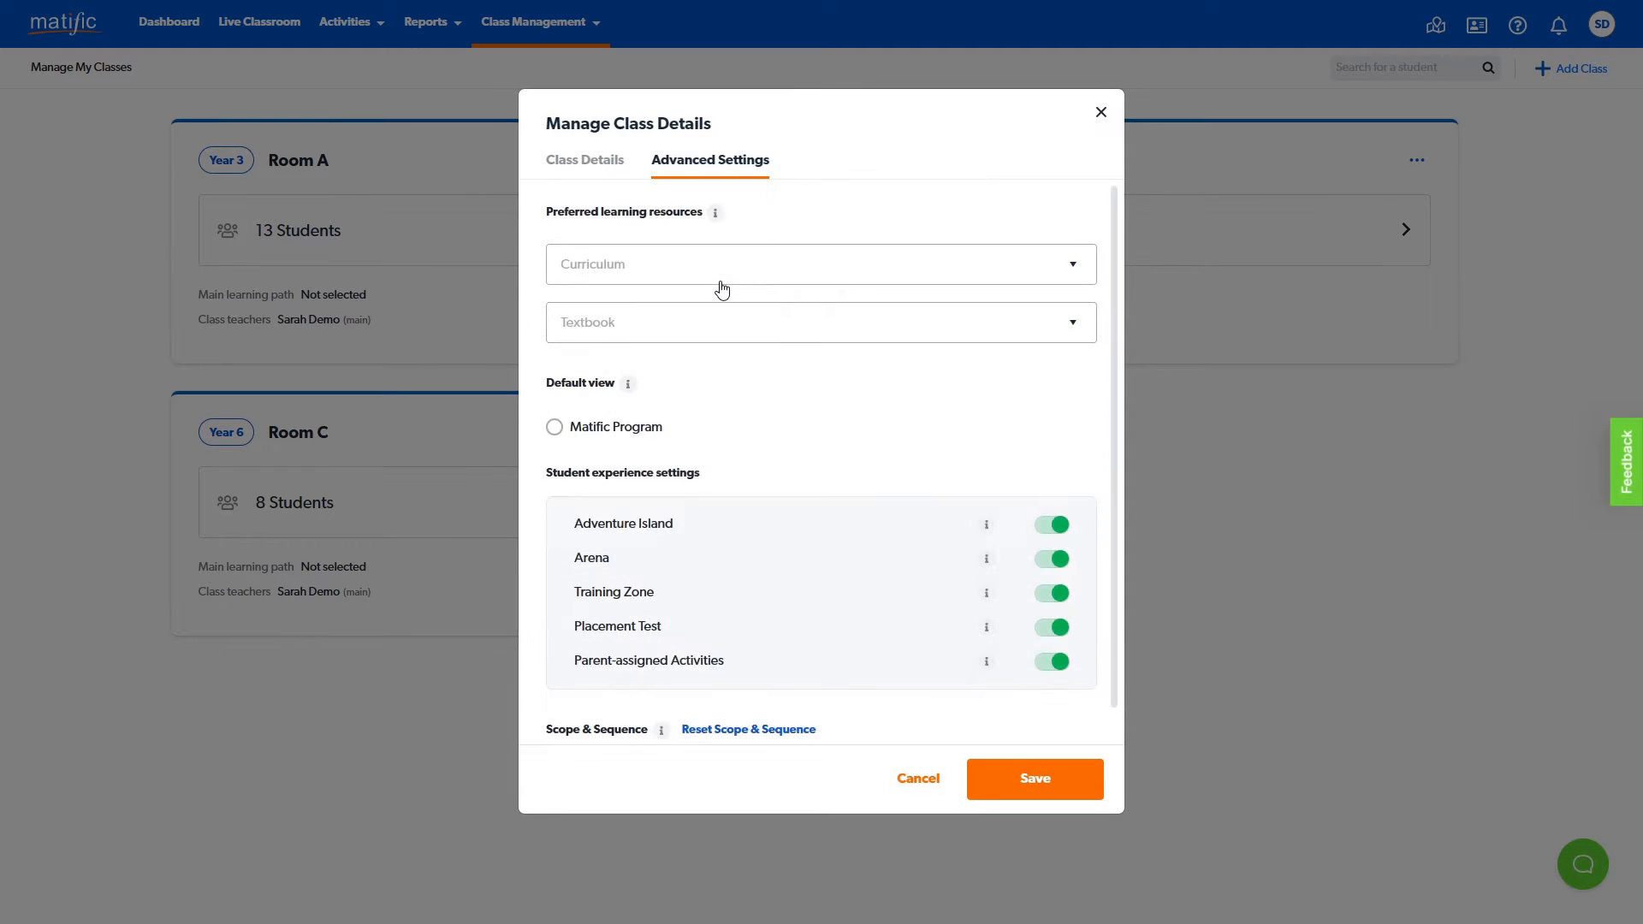
{"action": "left_click", "coordinate": [756, 274]}
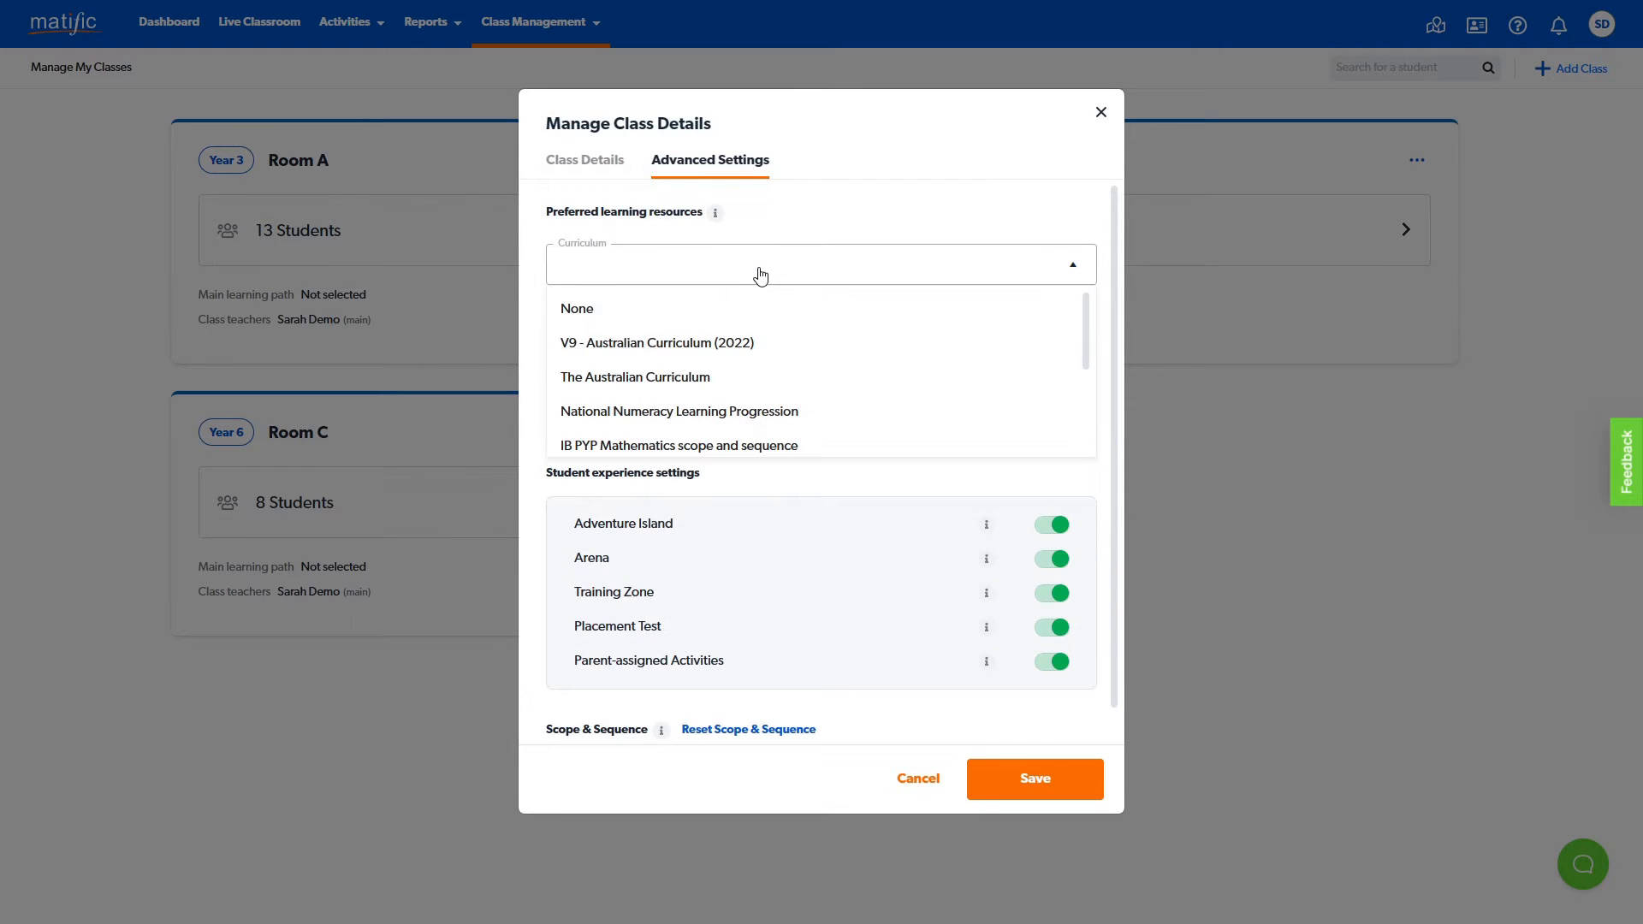
{"action": "left_click", "coordinate": [780, 349]}
{"action": "left_click", "coordinate": [899, 327]}
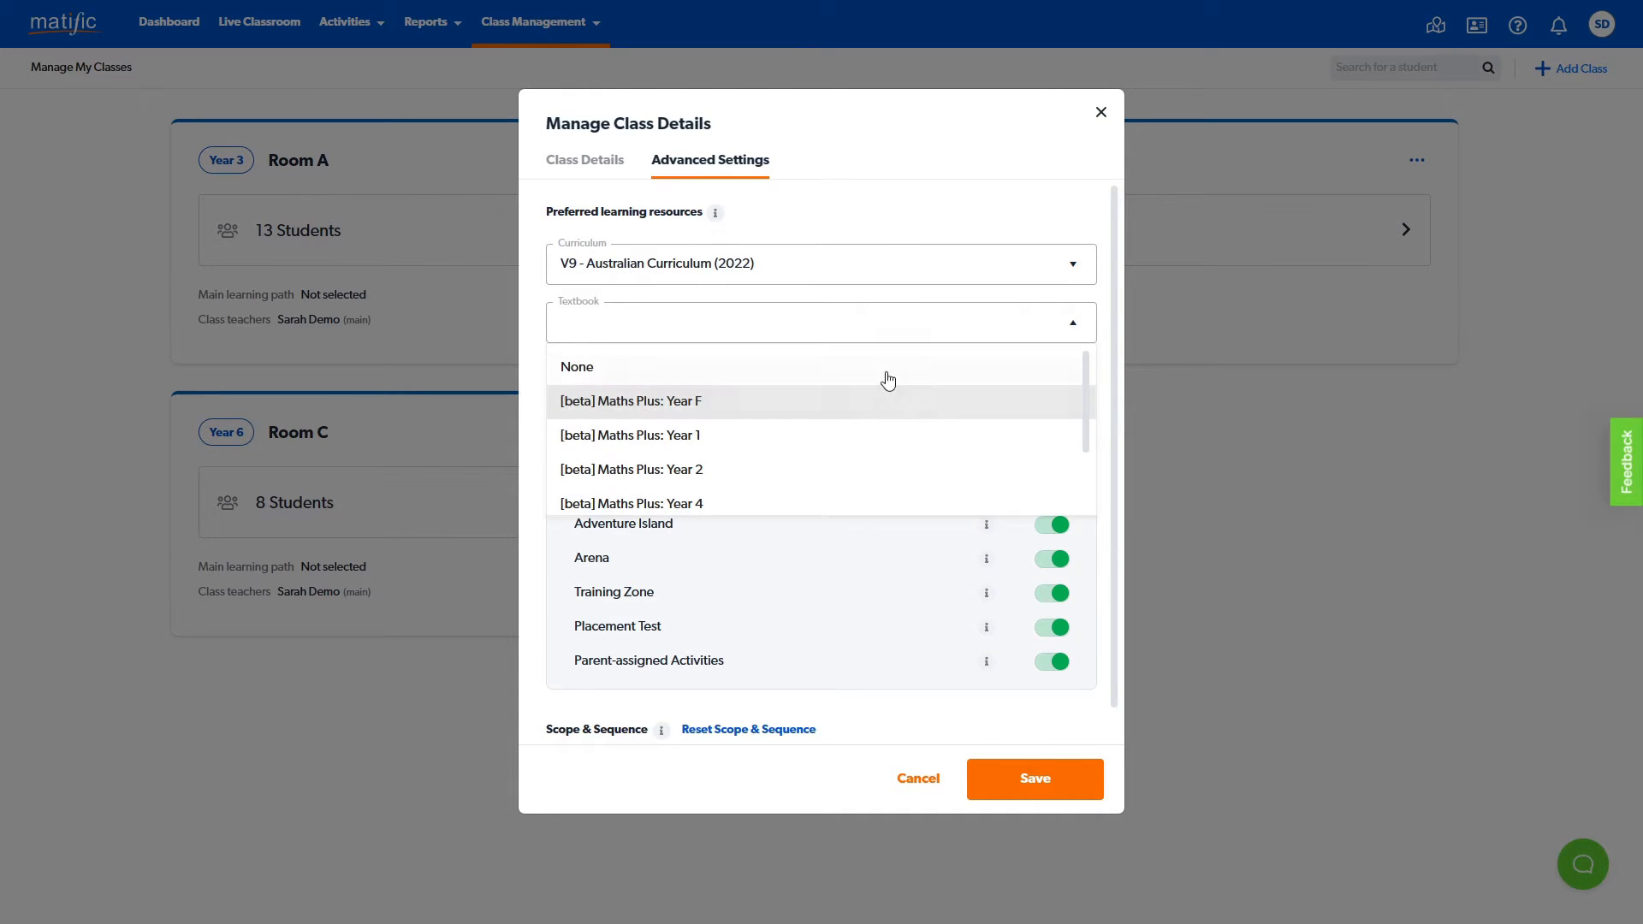
{"action": "left_click", "coordinate": [902, 331]}
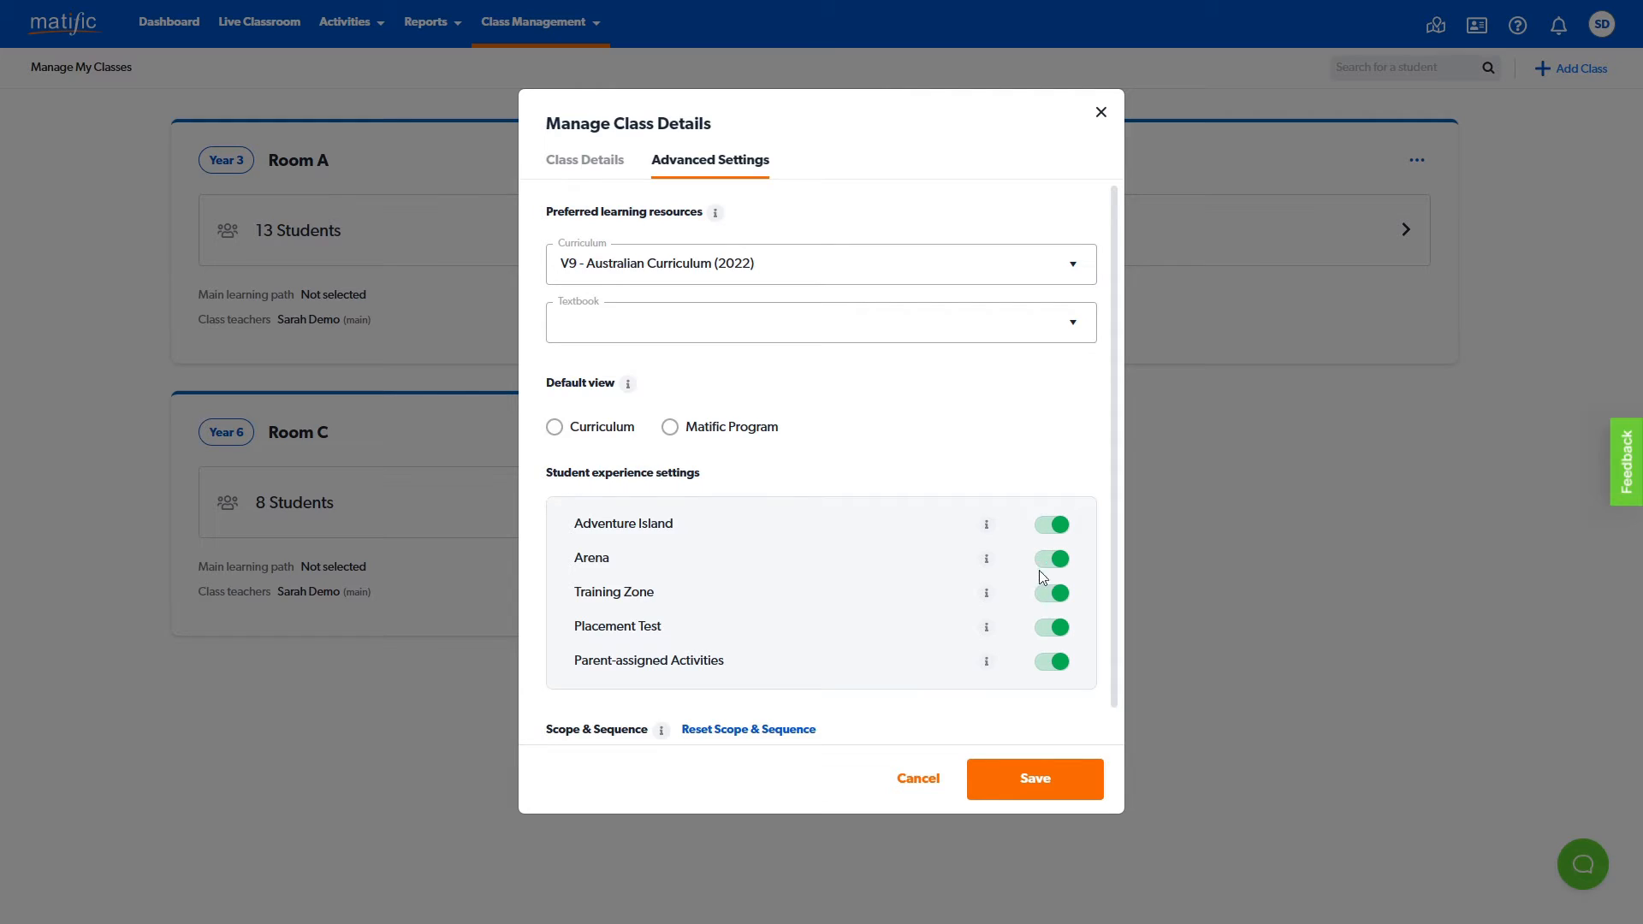
- Switch Parent-assigned Activities and Training Zone off and back on for Room A, and discard the class changes
{"action": "left_click", "coordinate": [1052, 661]}
{"action": "left_click", "coordinate": [1052, 664]}
{"action": "left_click", "coordinate": [1046, 596]}
{"action": "left_click", "coordinate": [1045, 599]}
{"action": "left_click", "coordinate": [899, 796]}
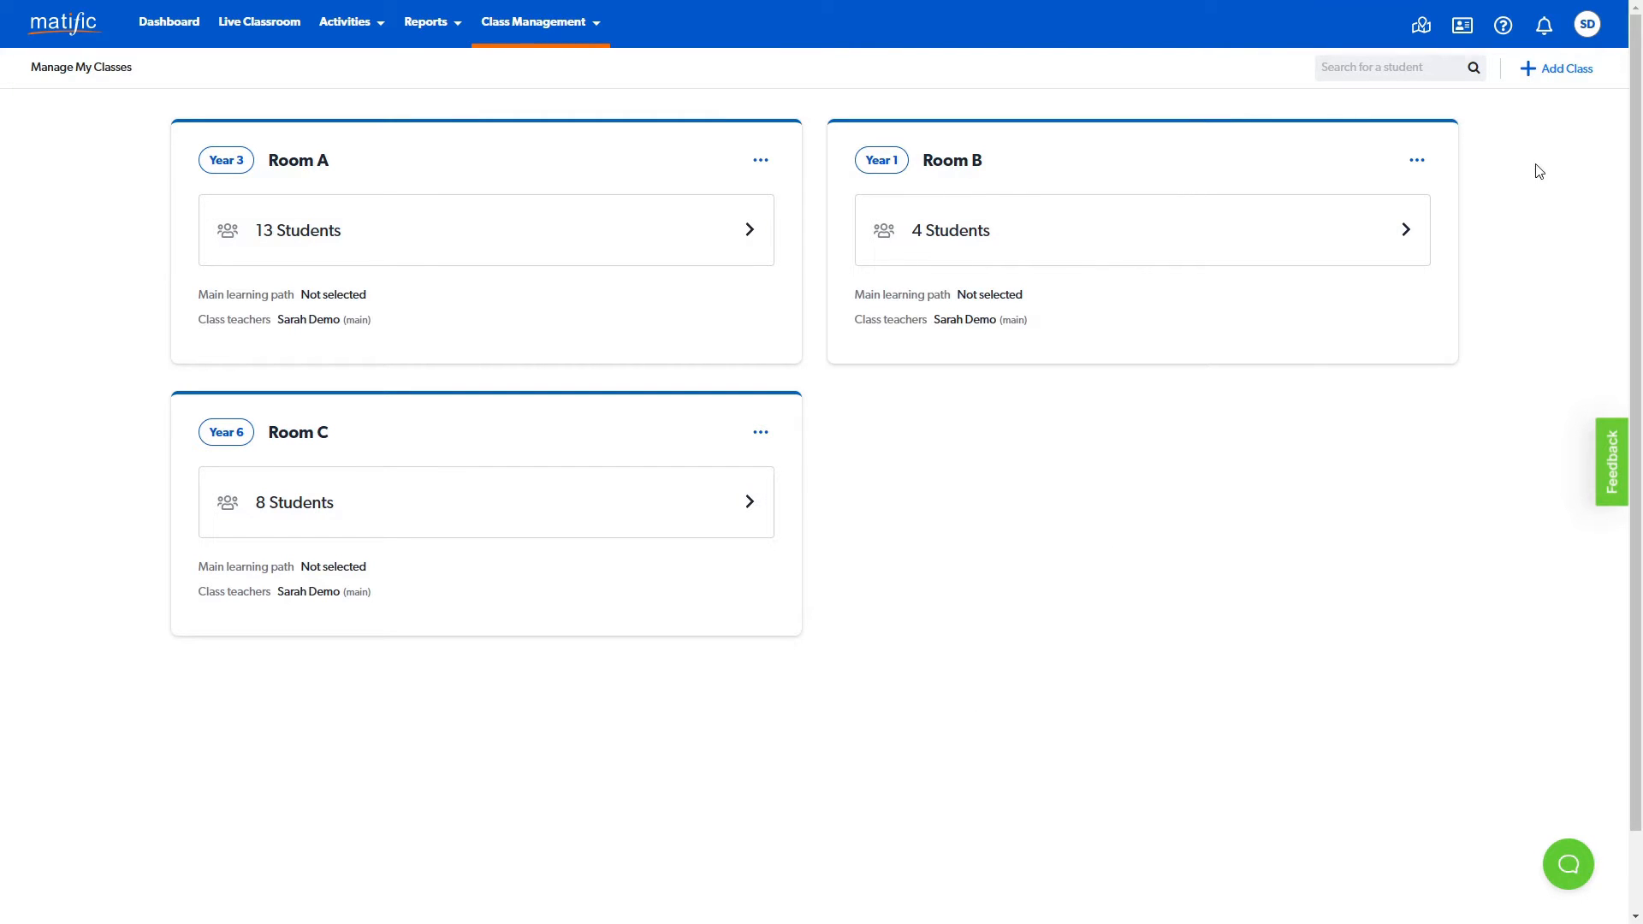
- View the class name and year level fields for adding your own class, and leave without creating one
{"action": "left_click", "coordinate": [1555, 77]}
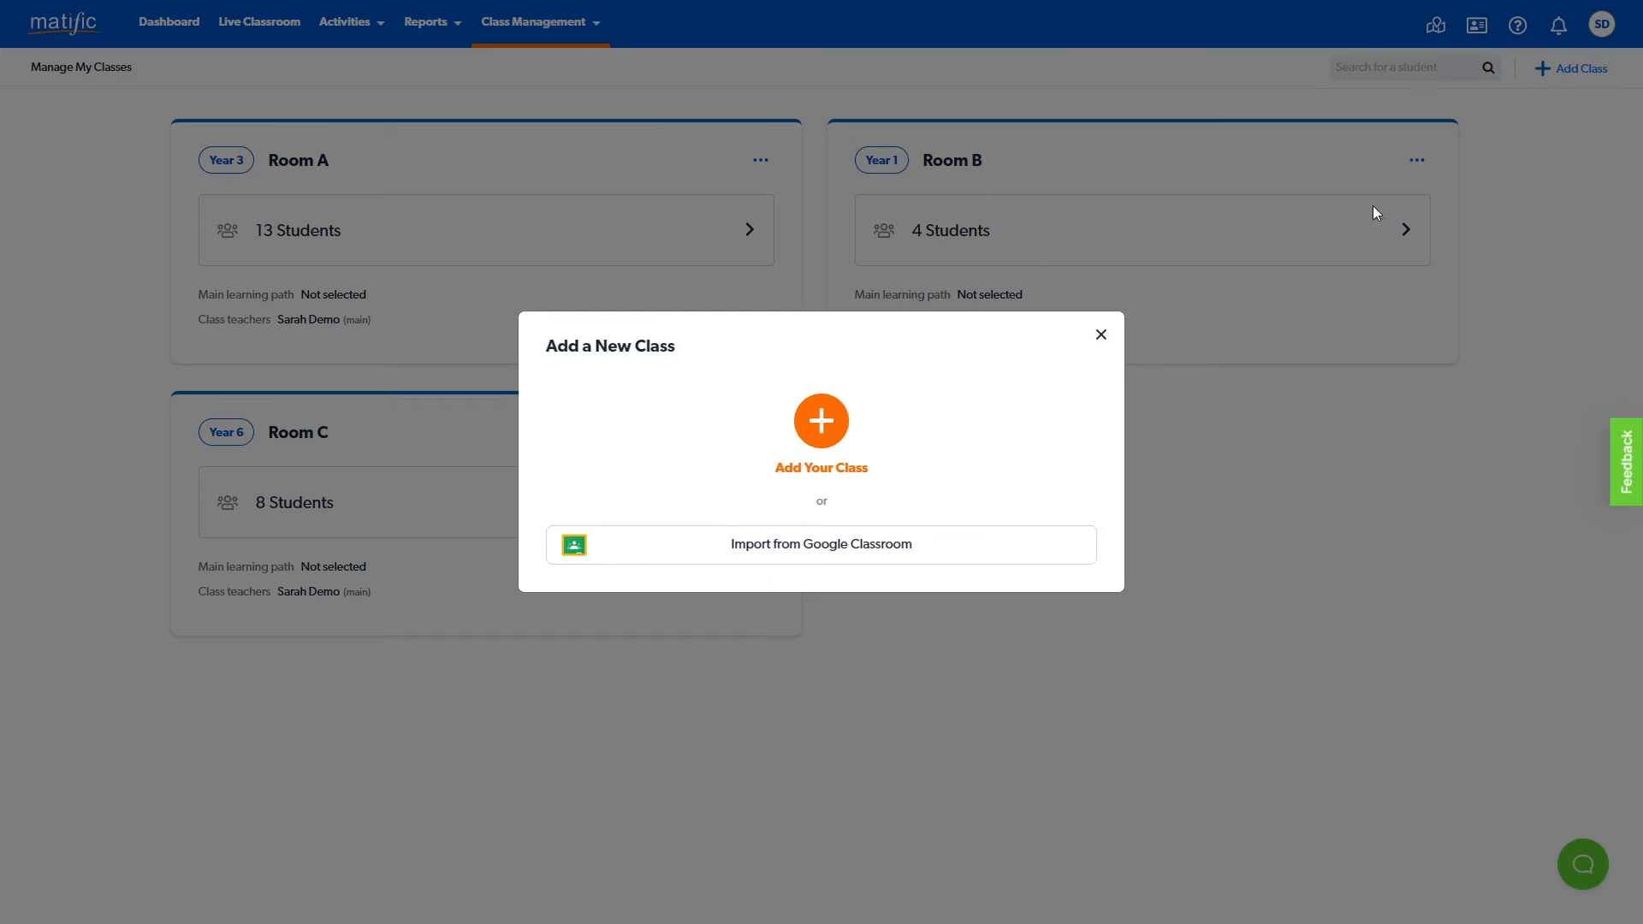
{"action": "left_click", "coordinate": [825, 444]}
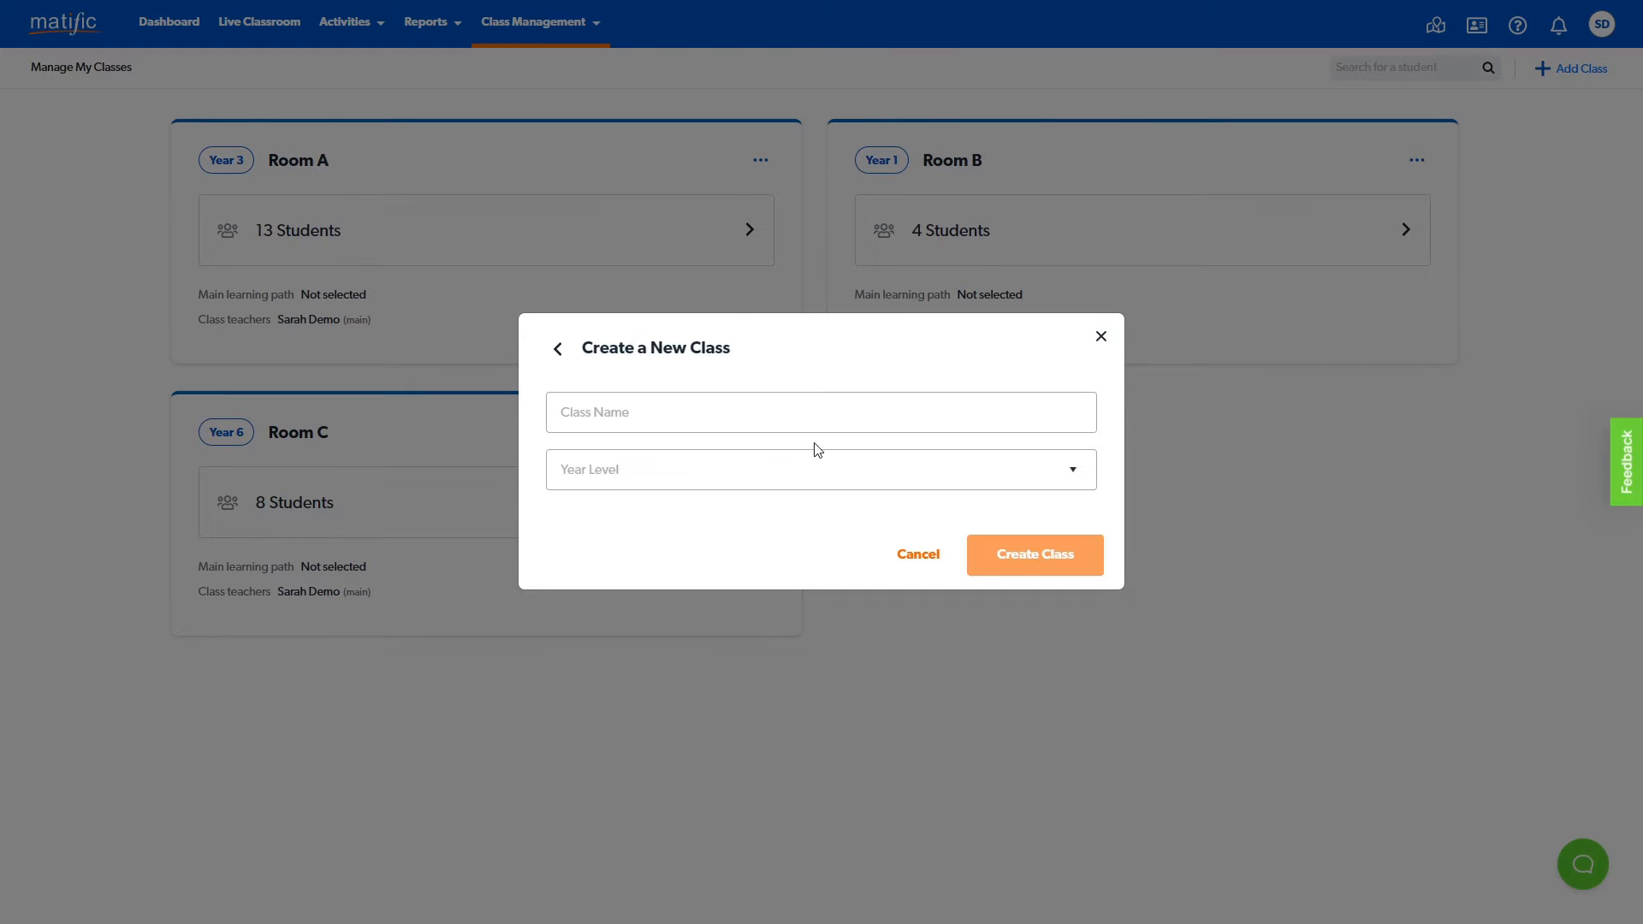
{"action": "left_click", "coordinate": [657, 414]}
{"action": "left_click", "coordinate": [766, 482]}
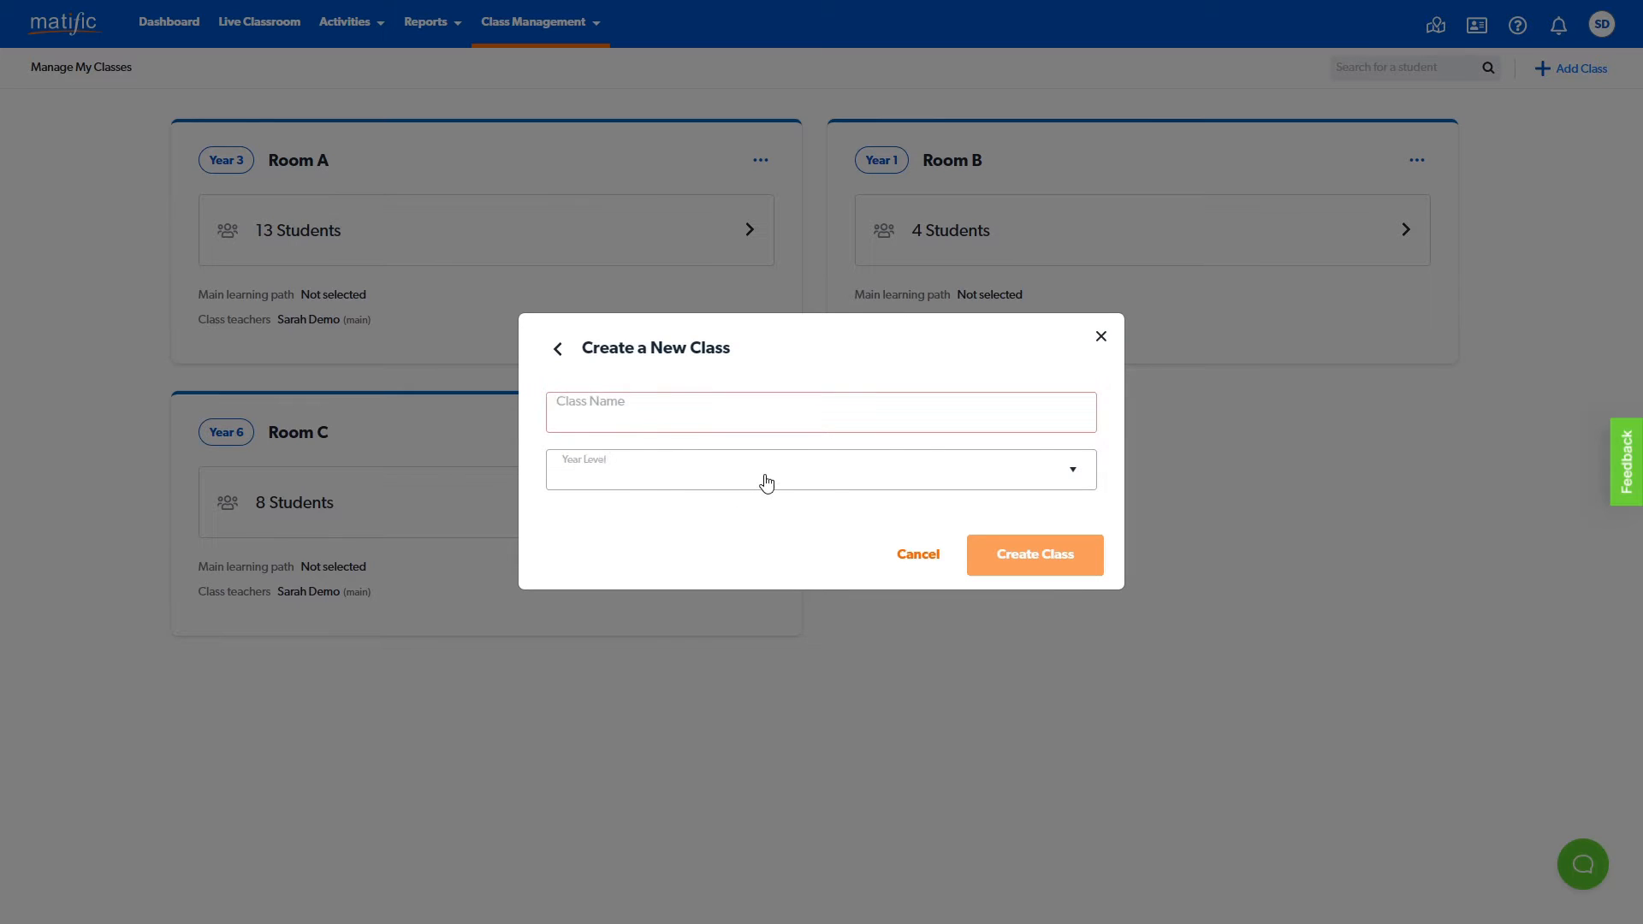
{"action": "left_click", "coordinate": [766, 485]}
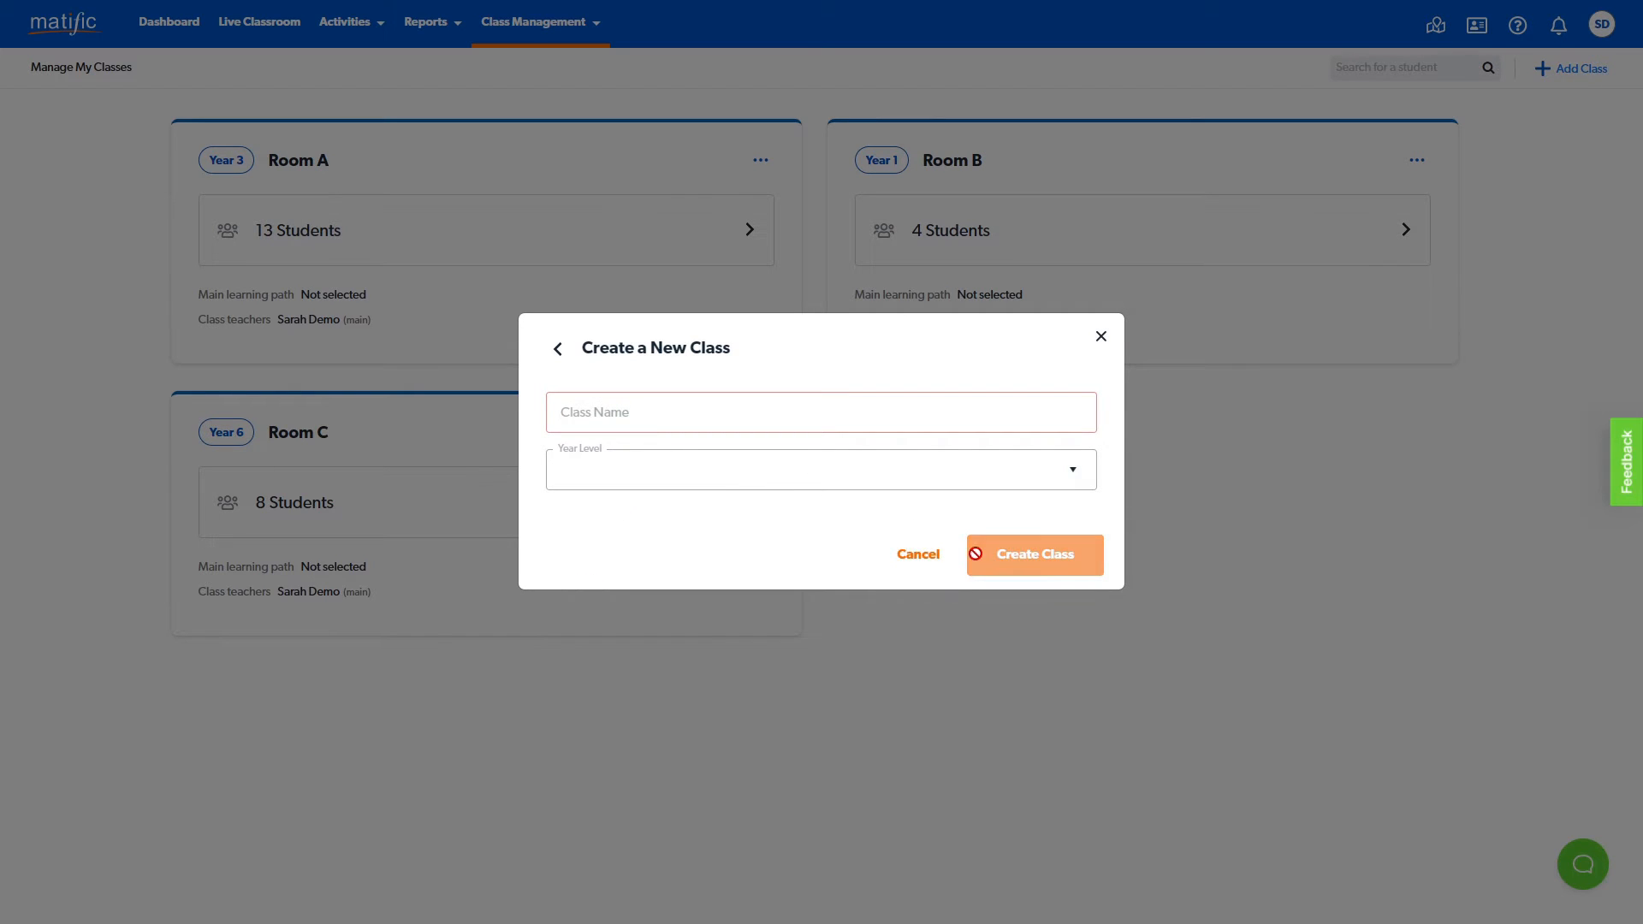
{"action": "left_click", "coordinate": [891, 565]}
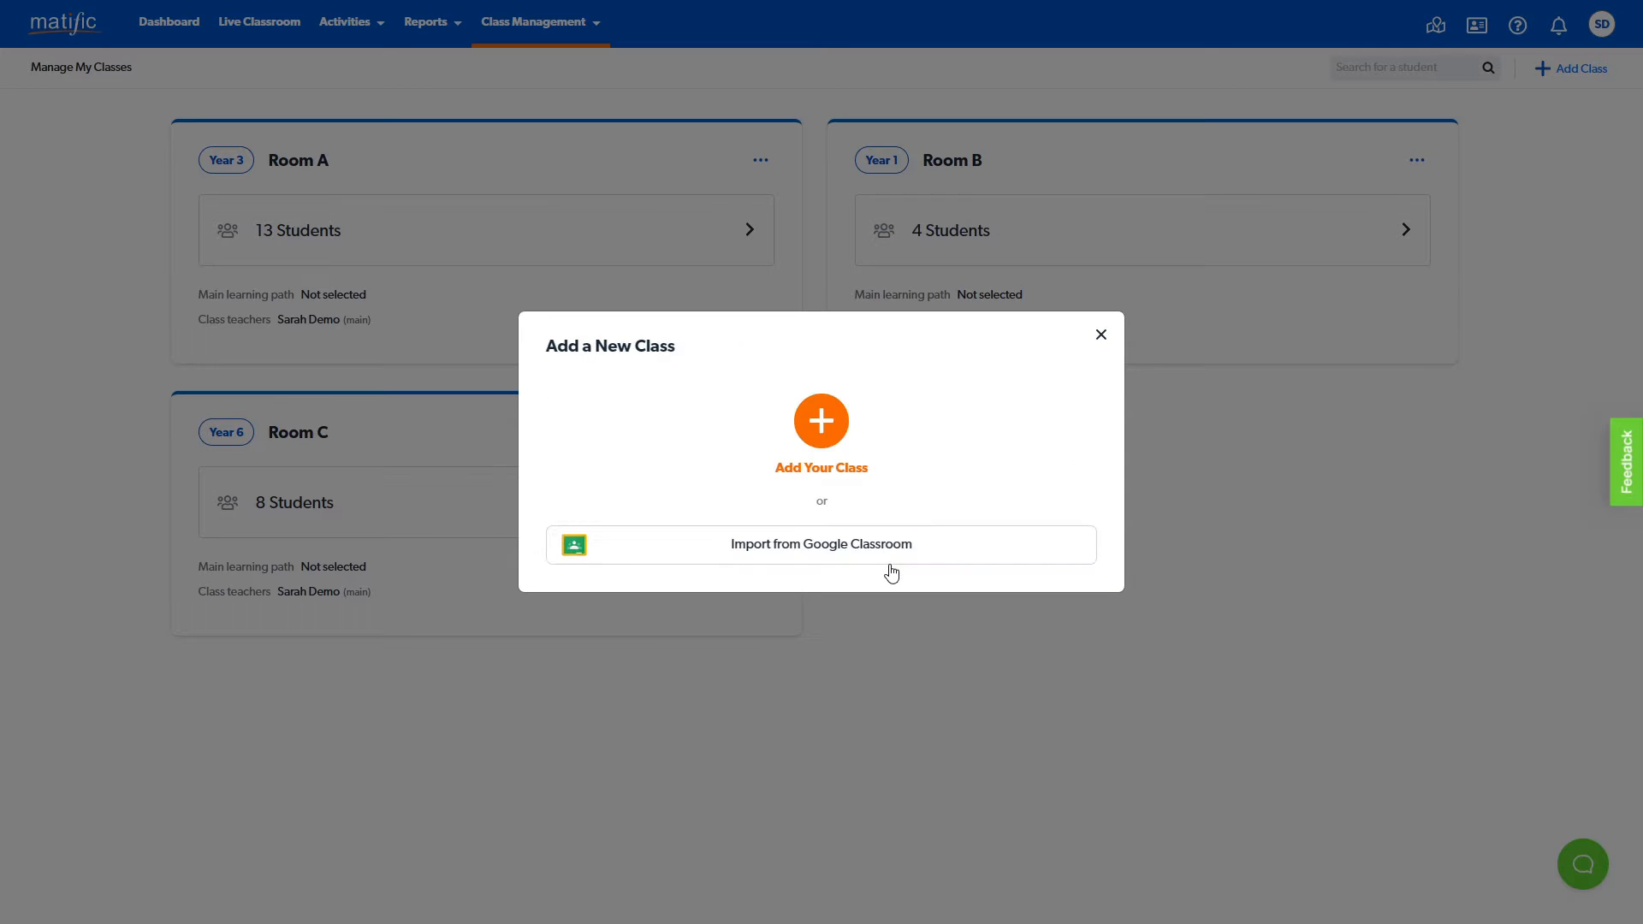
{"action": "left_click", "coordinate": [1100, 339]}
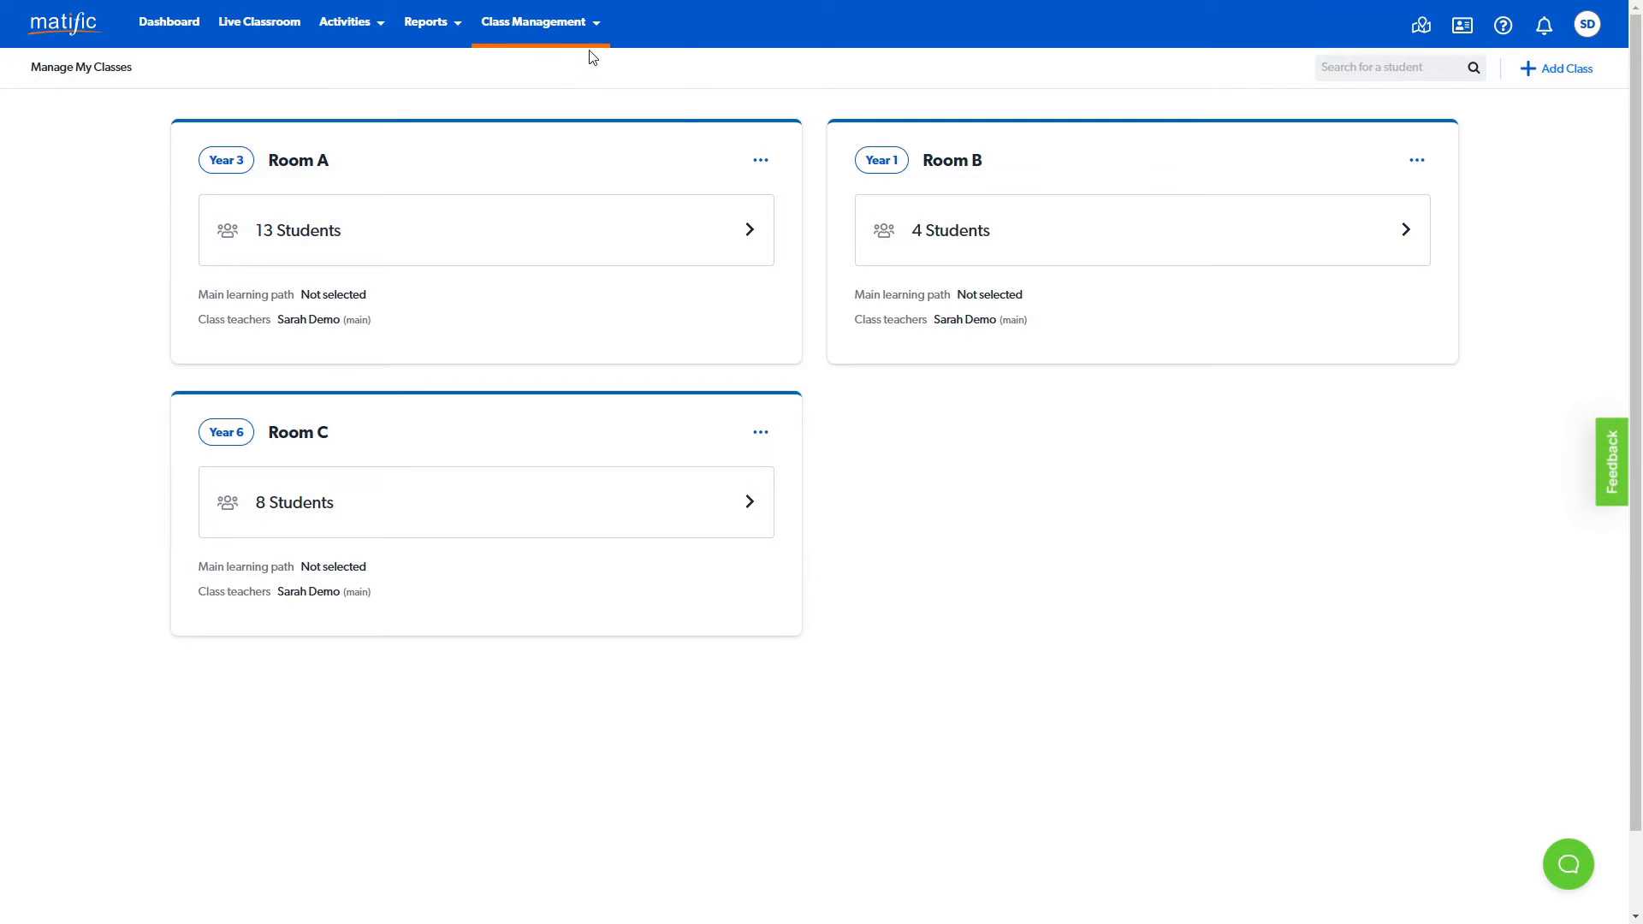
- Open Room A's student list and view the form for adding a parent's email to the first student, leaving it empty
{"action": "left_click", "coordinate": [593, 28]}
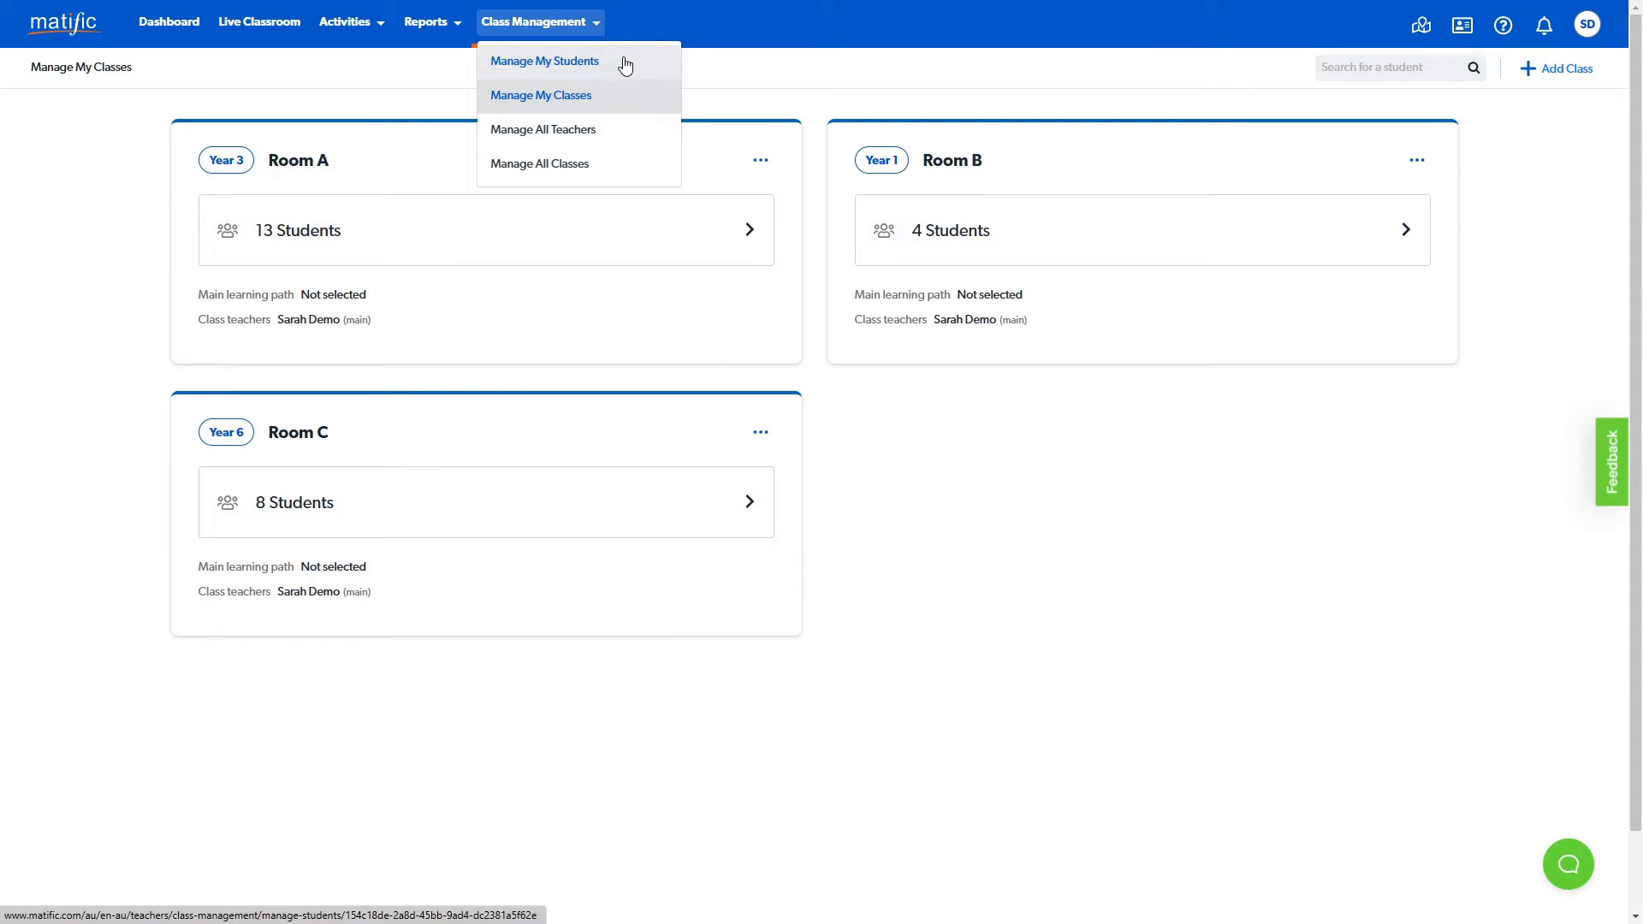
{"action": "left_click", "coordinate": [521, 248]}
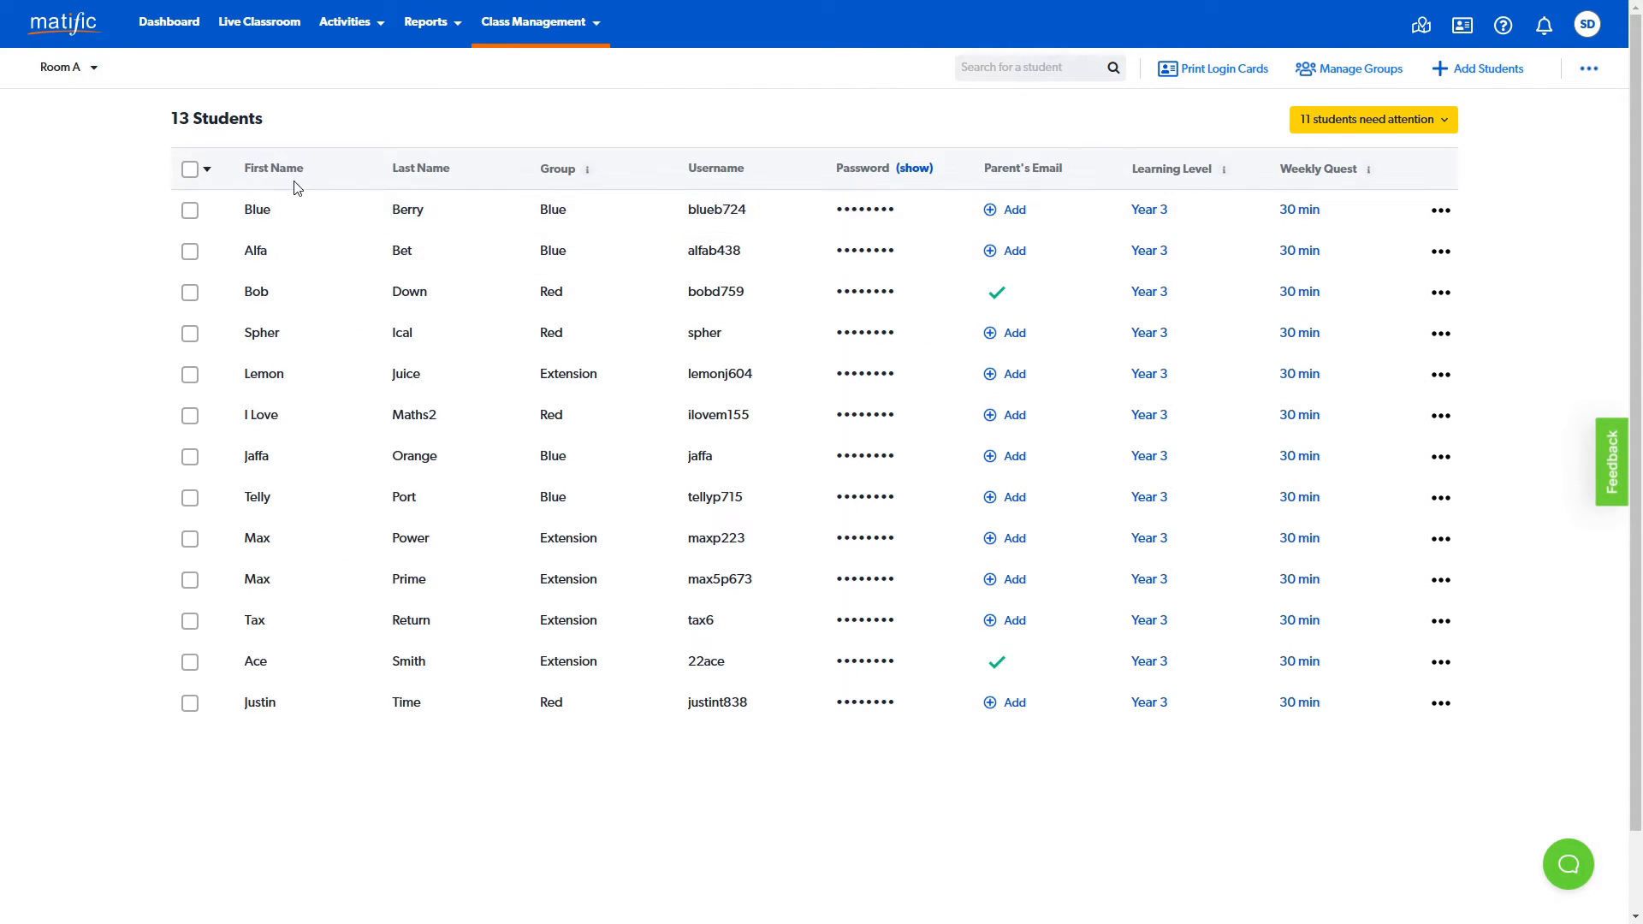
{"action": "mouse_move", "coordinate": [562, 184]}
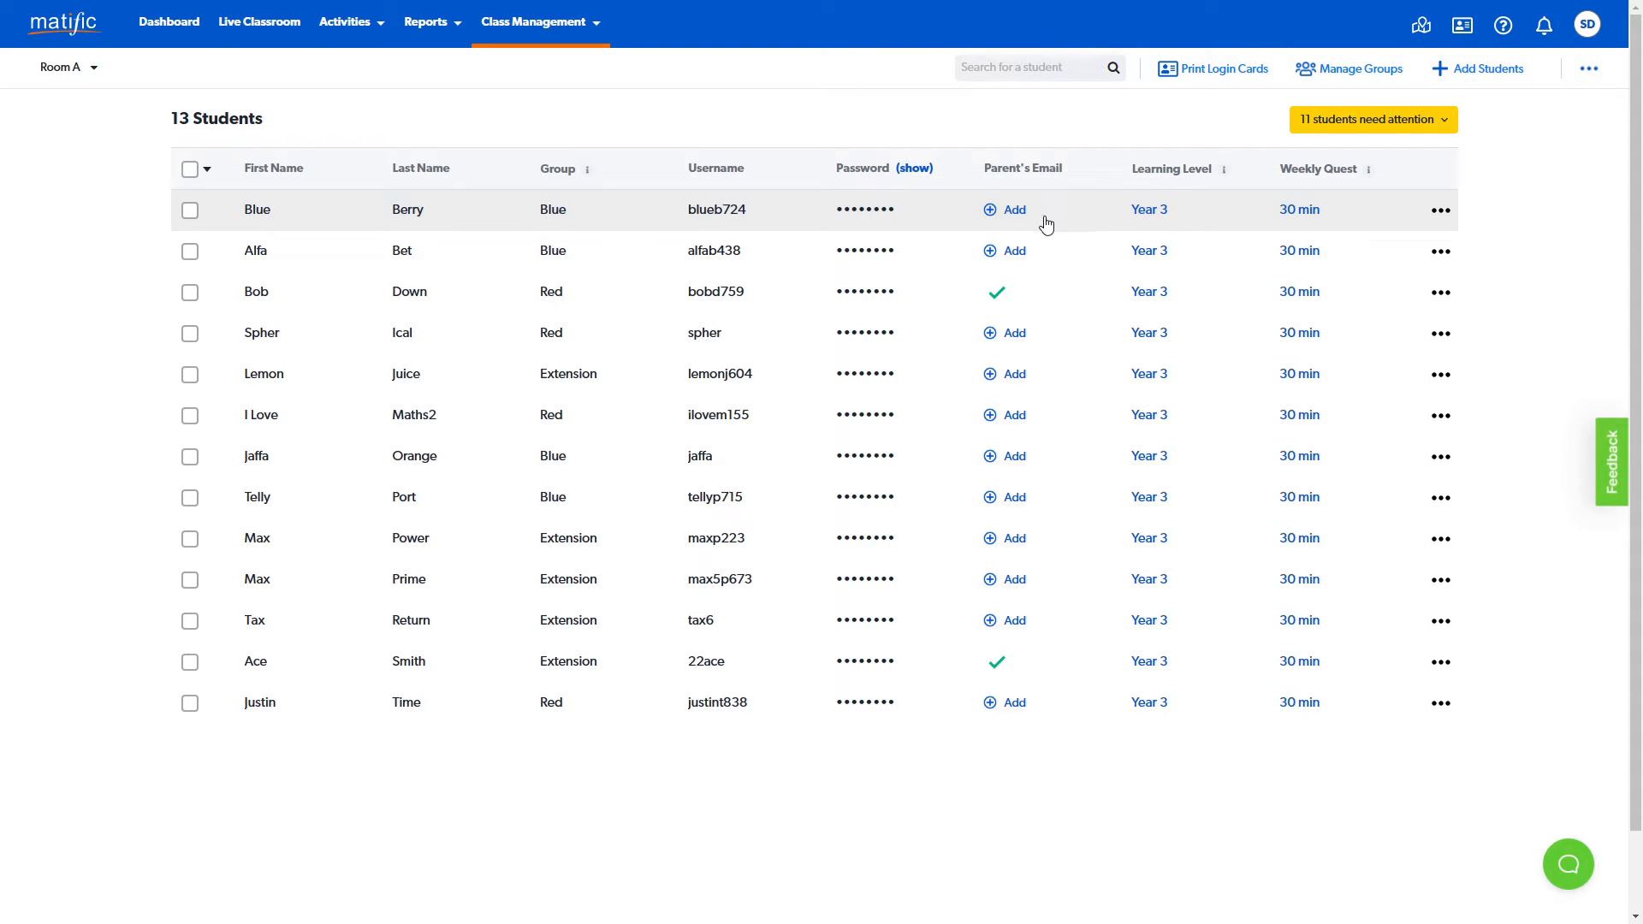
{"action": "left_click", "coordinate": [992, 212]}
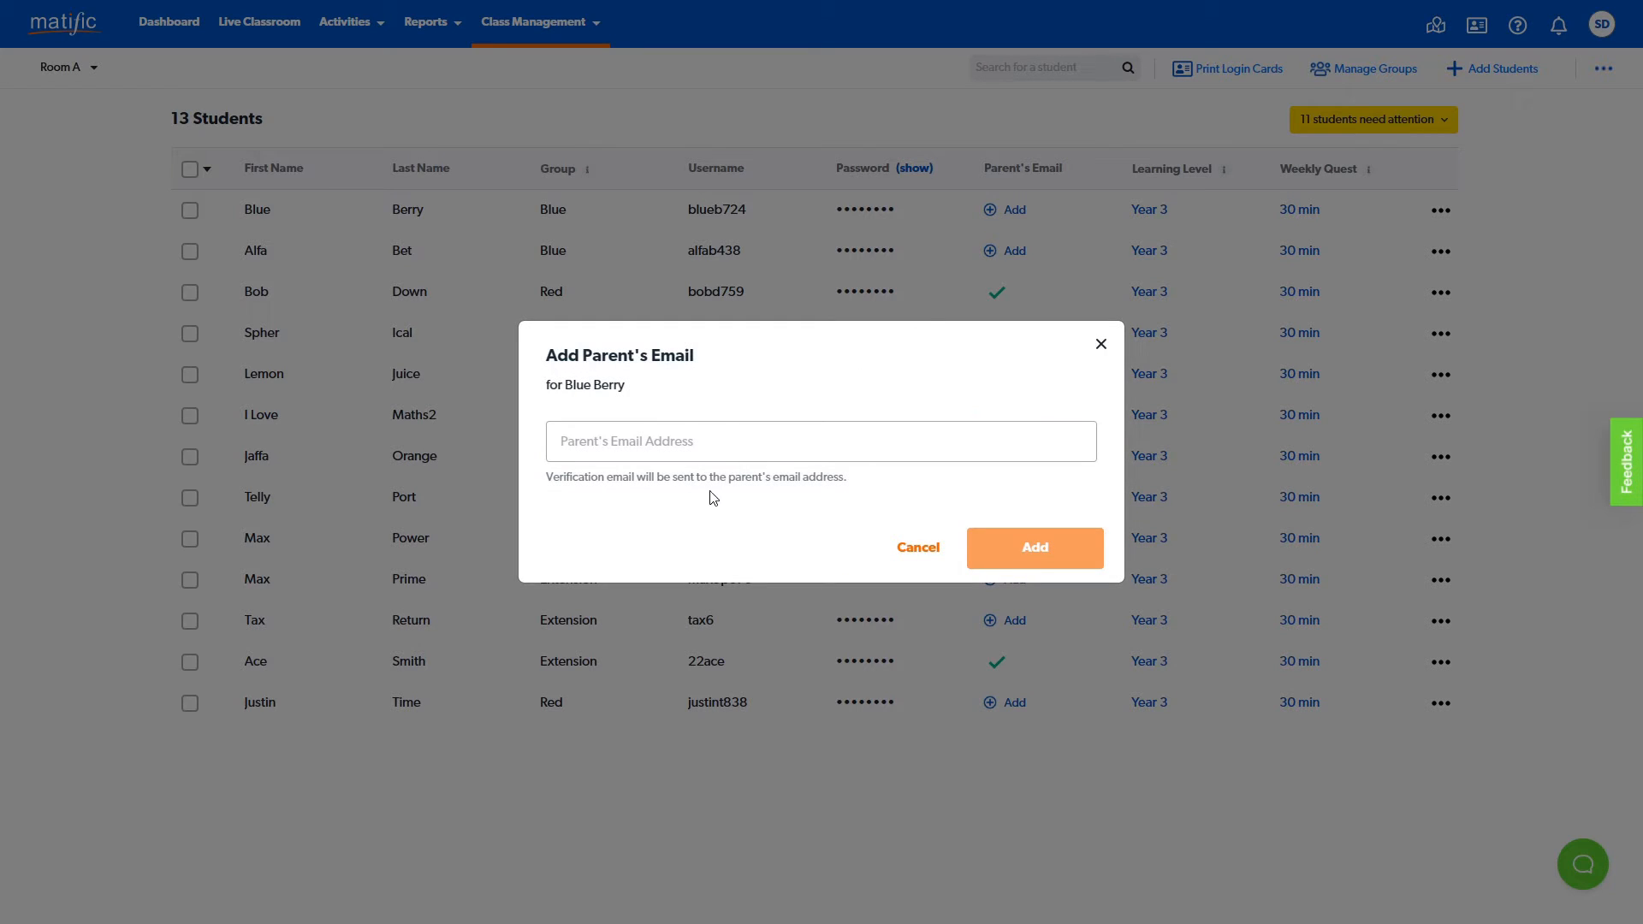
{"action": "left_click", "coordinate": [894, 550]}
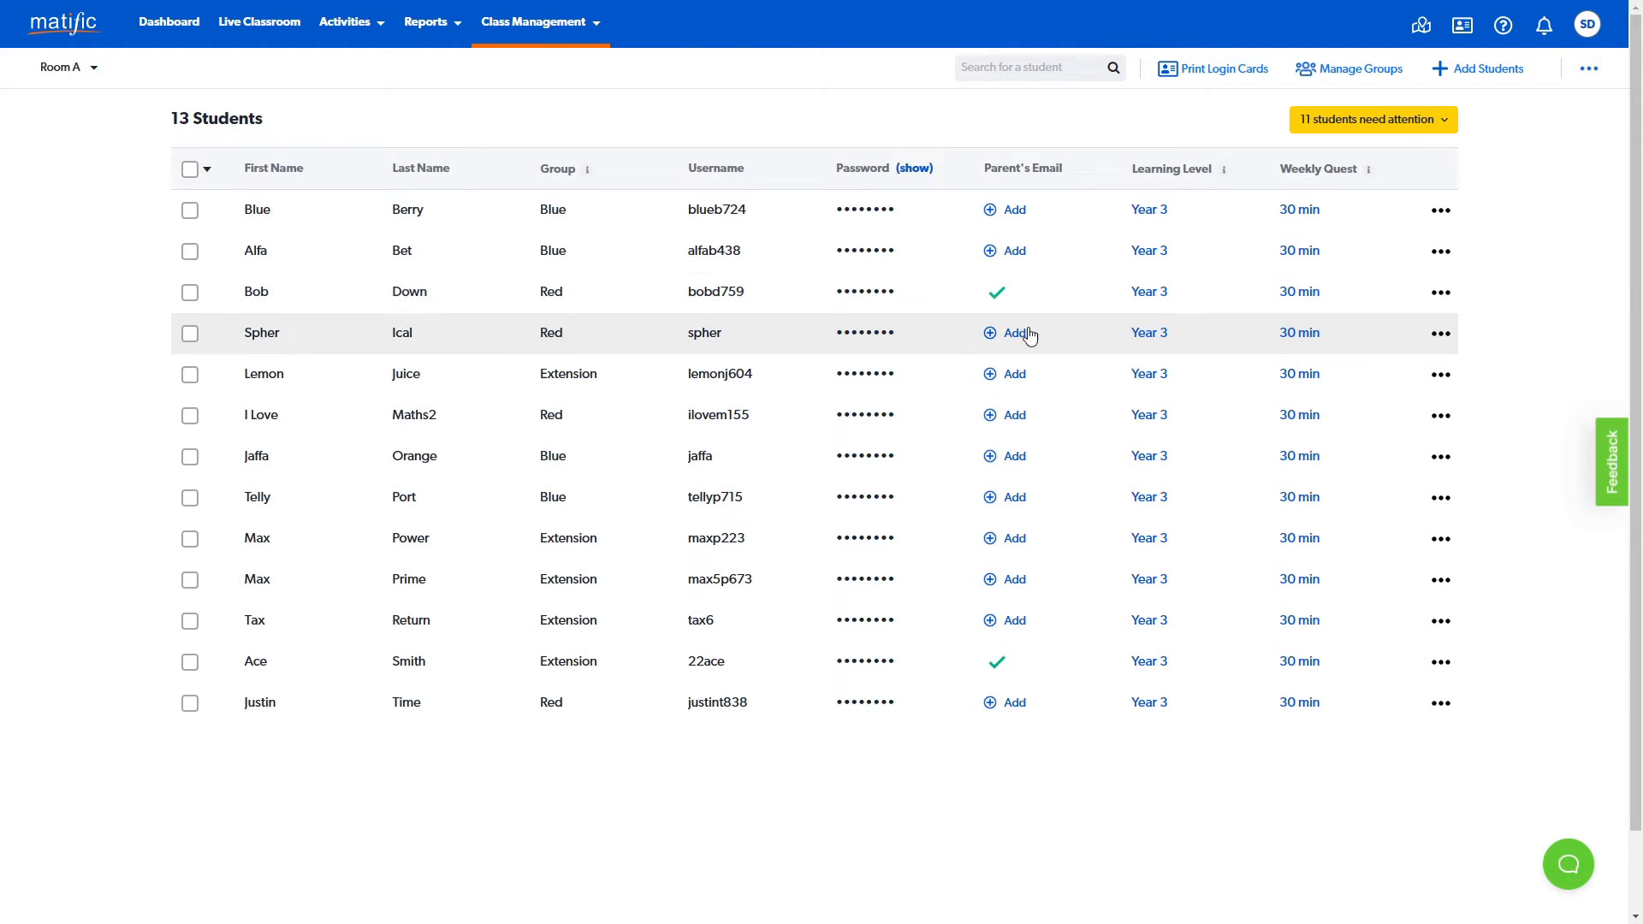
- Review the Student Certificate, Parent Letter and Login Card options available for the fourth student in the list
{"action": "left_click", "coordinate": [1437, 338]}
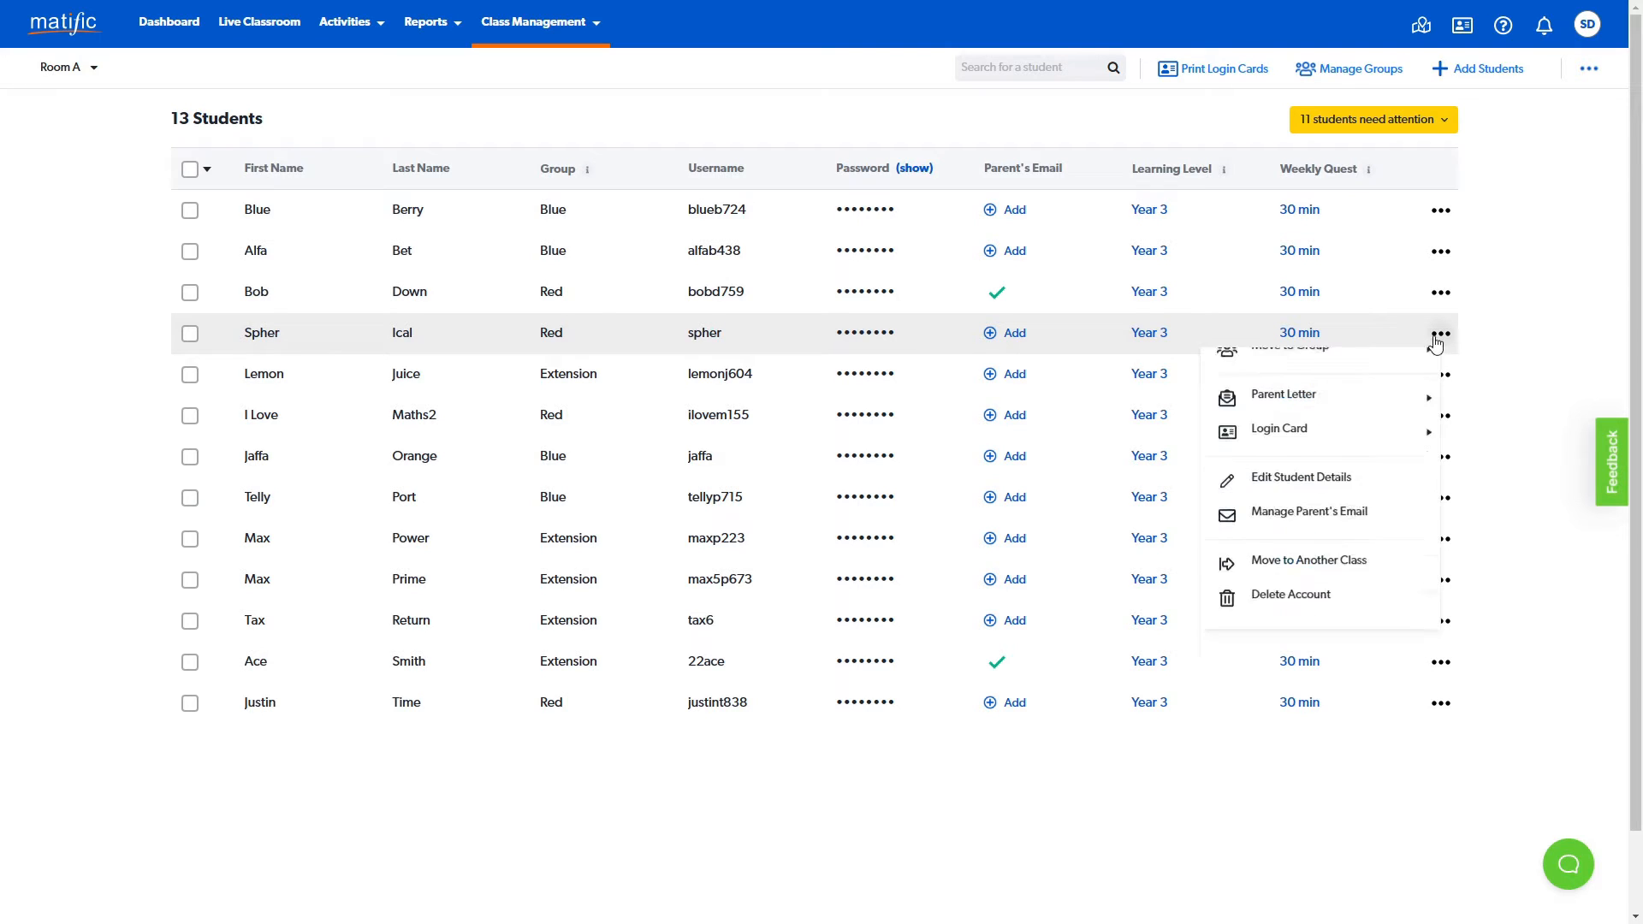
{"action": "mouse_move", "coordinate": [1388, 390]}
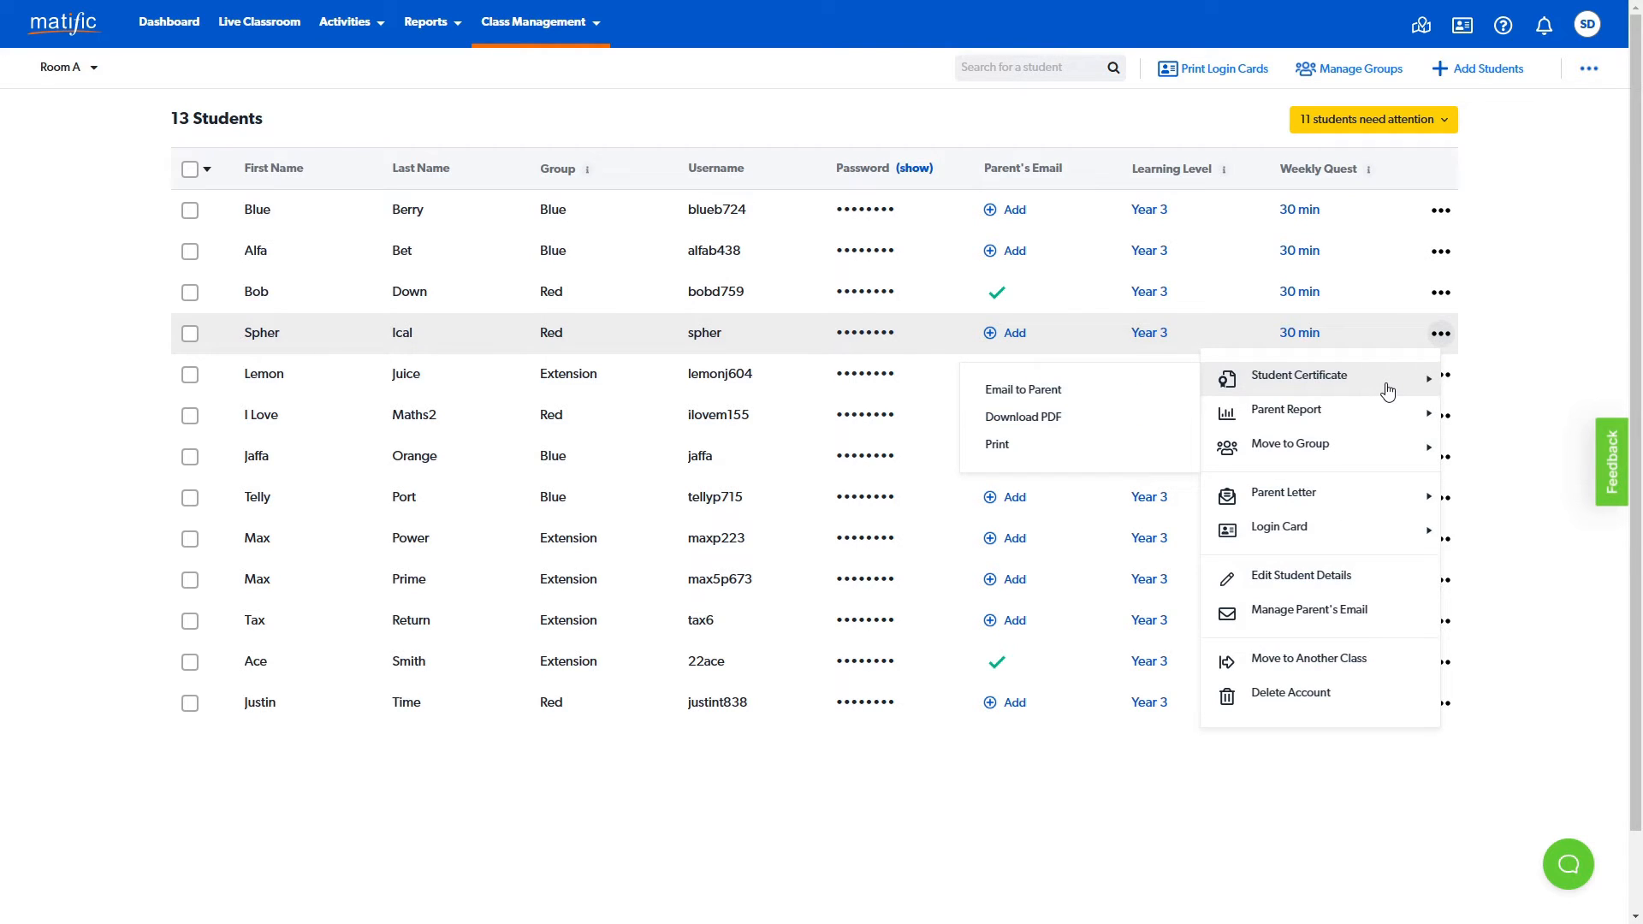
{"action": "mouse_move", "coordinate": [1328, 496]}
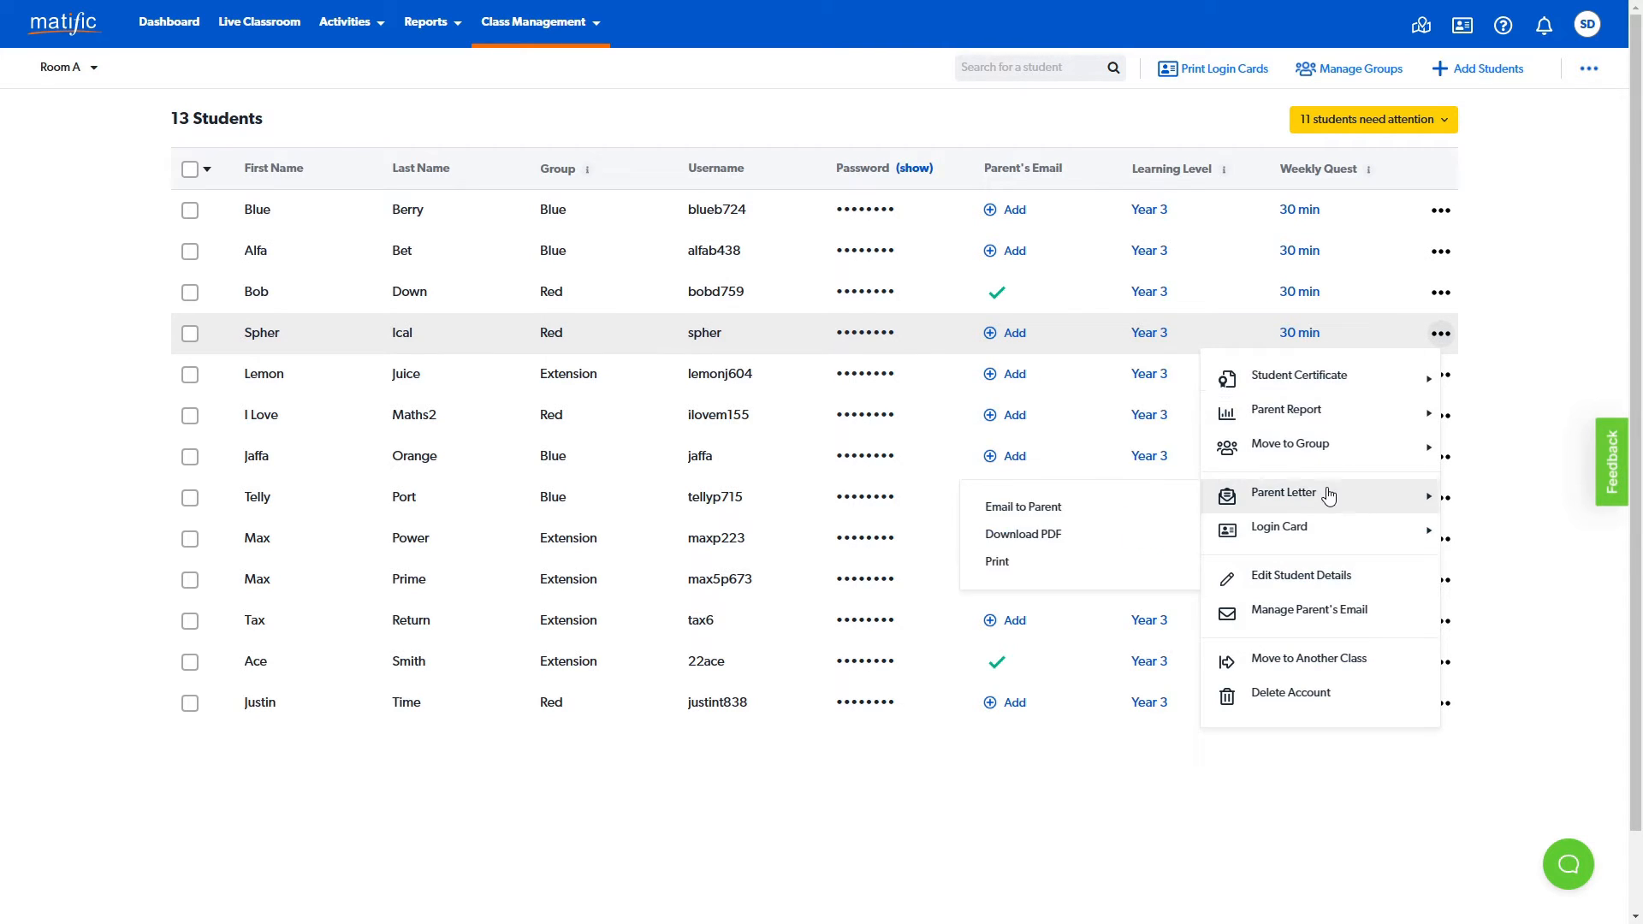
{"action": "mouse_move", "coordinate": [1328, 531]}
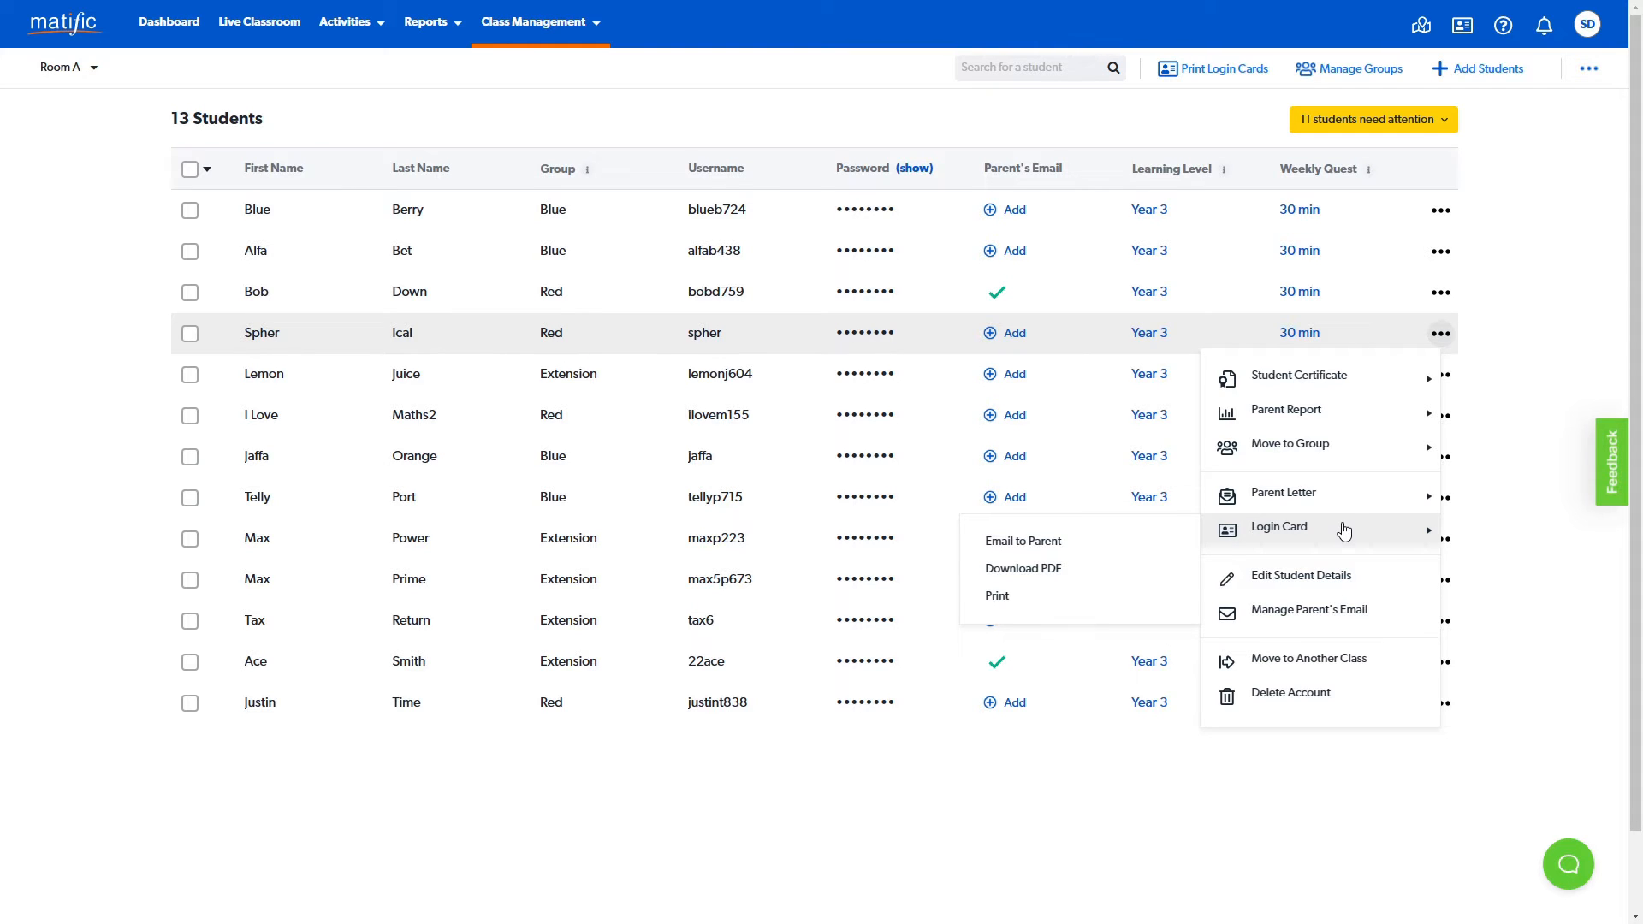
- Open the fourth student's details for editing and browse the student language choices in the account settings
{"action": "left_click", "coordinate": [1364, 582]}
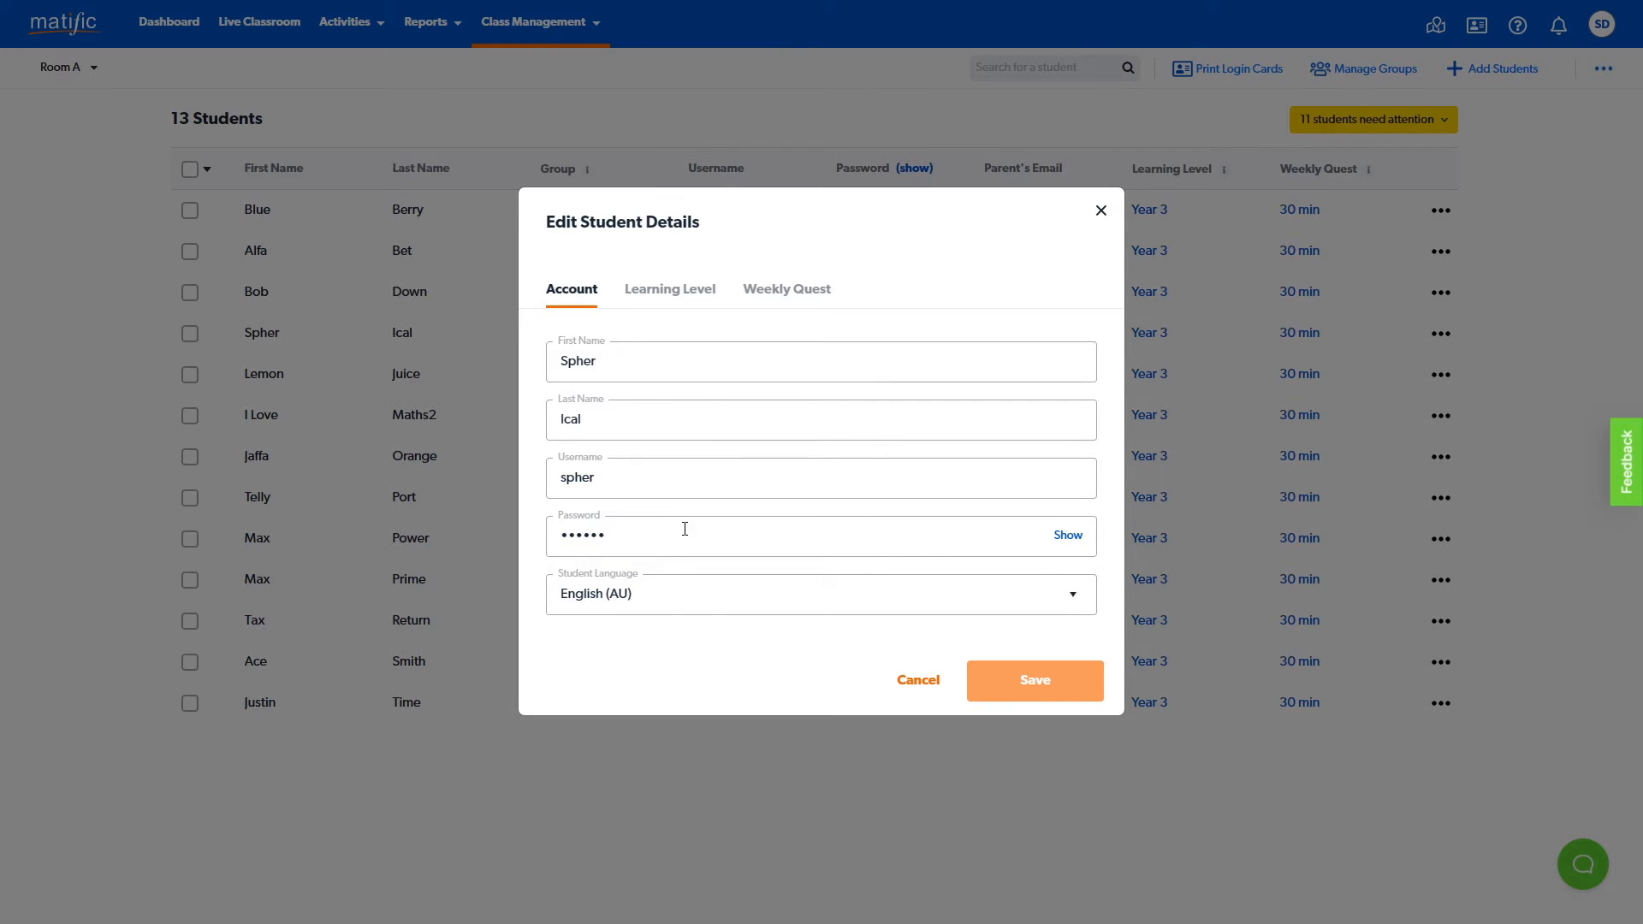
{"action": "left_click", "coordinate": [993, 601]}
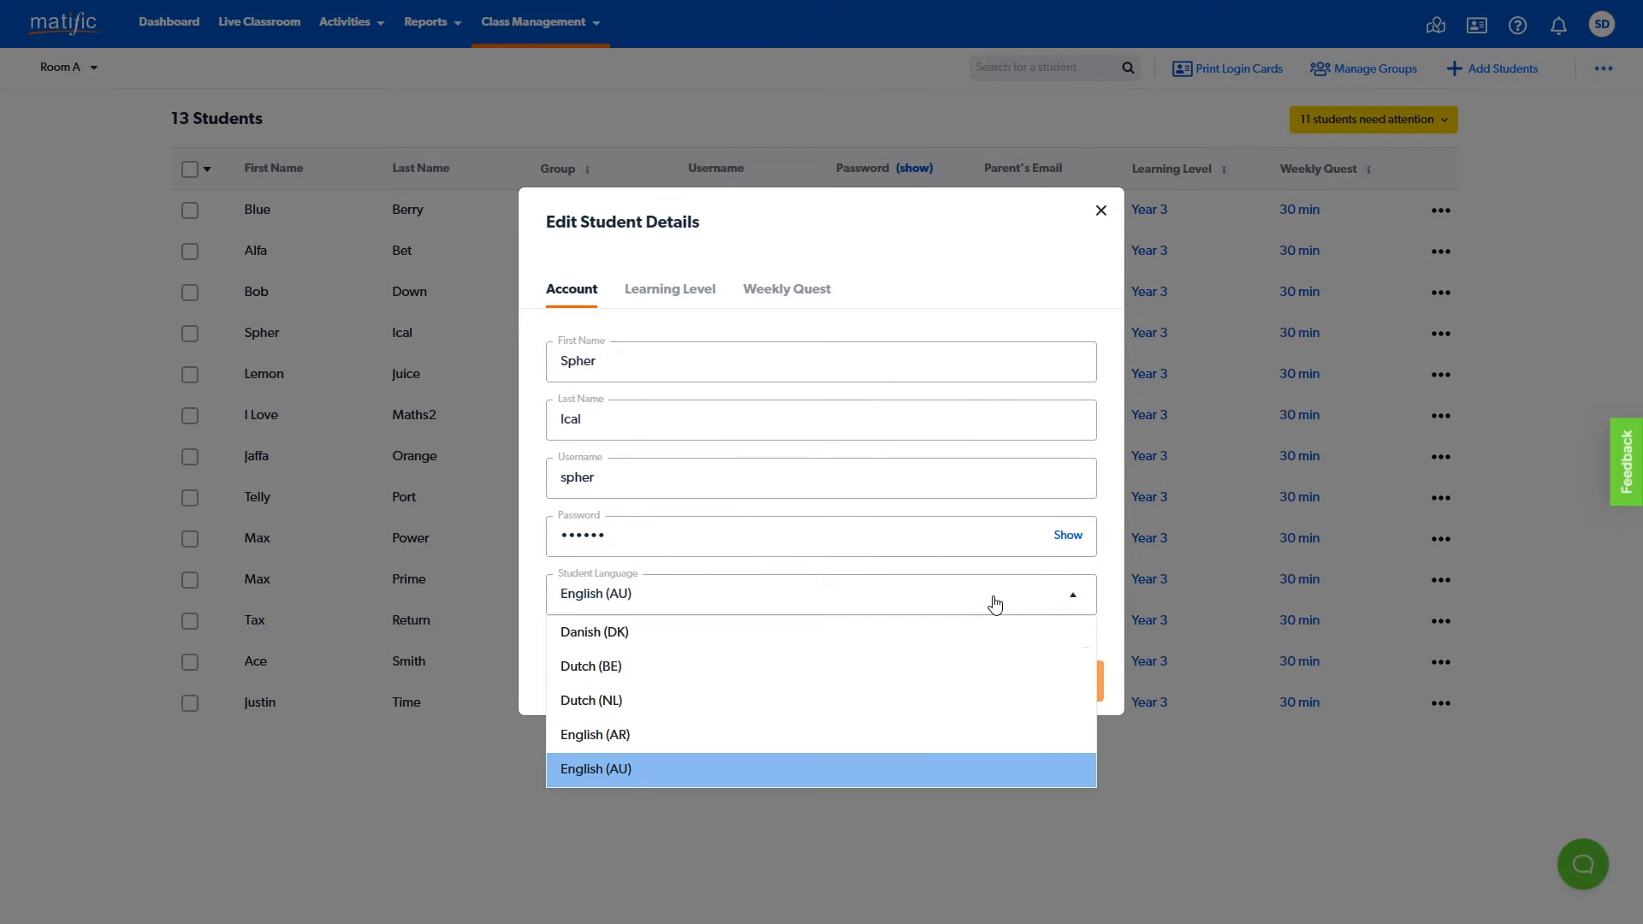
{"action": "scroll", "coordinate": [859, 686], "scroll_direction": "up", "scroll_amount": 5}
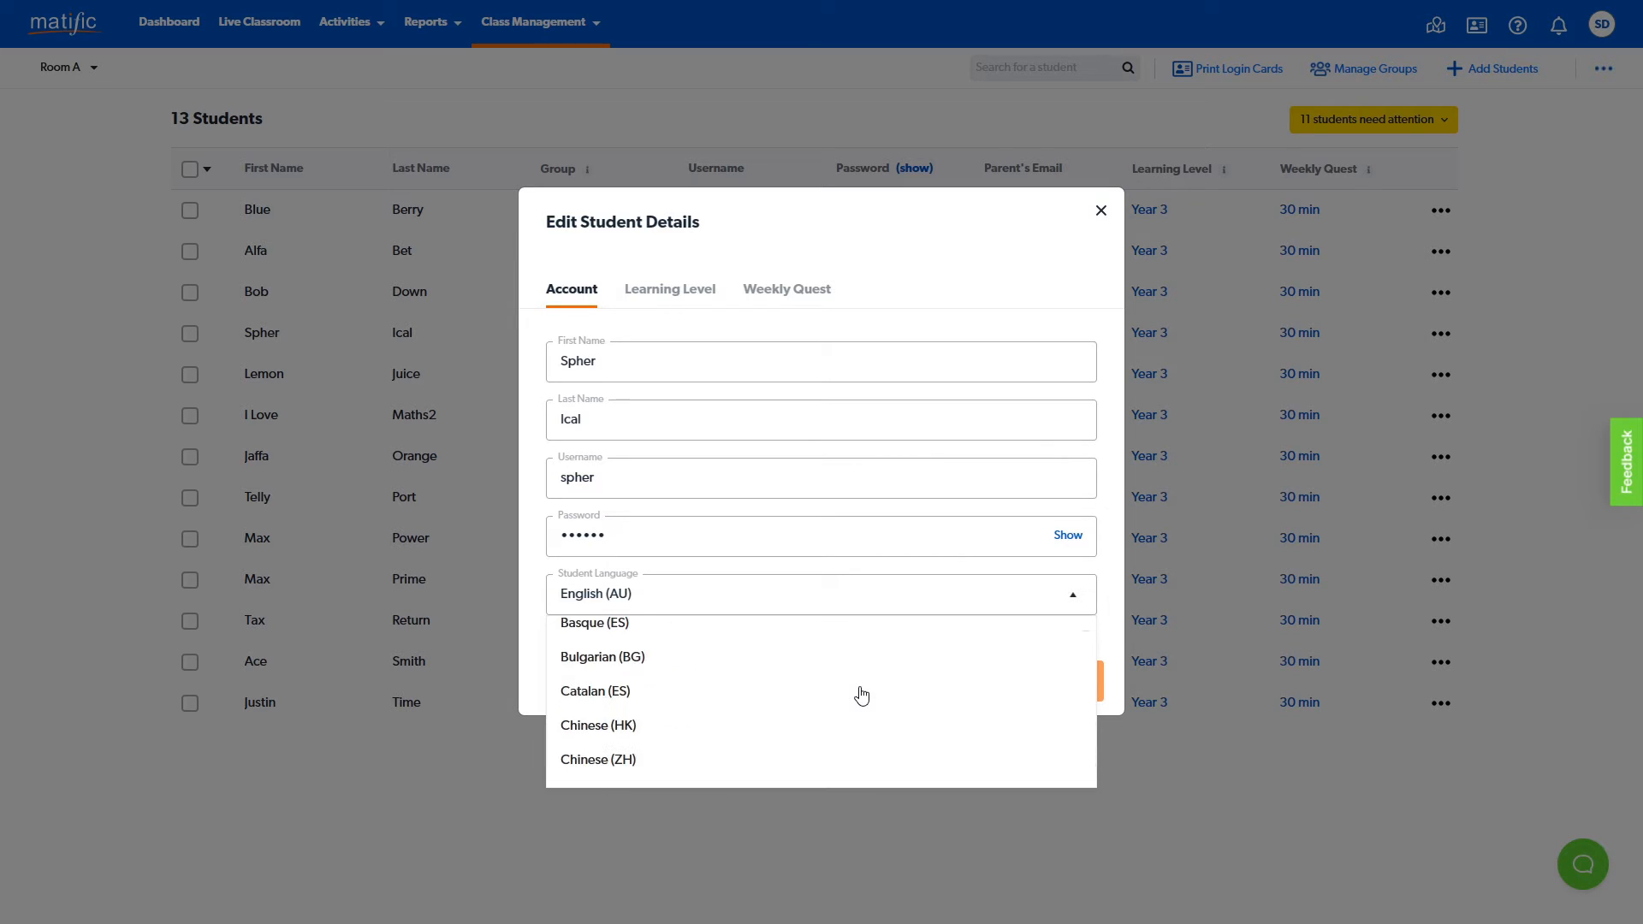
{"action": "left_click", "coordinate": [1107, 495]}
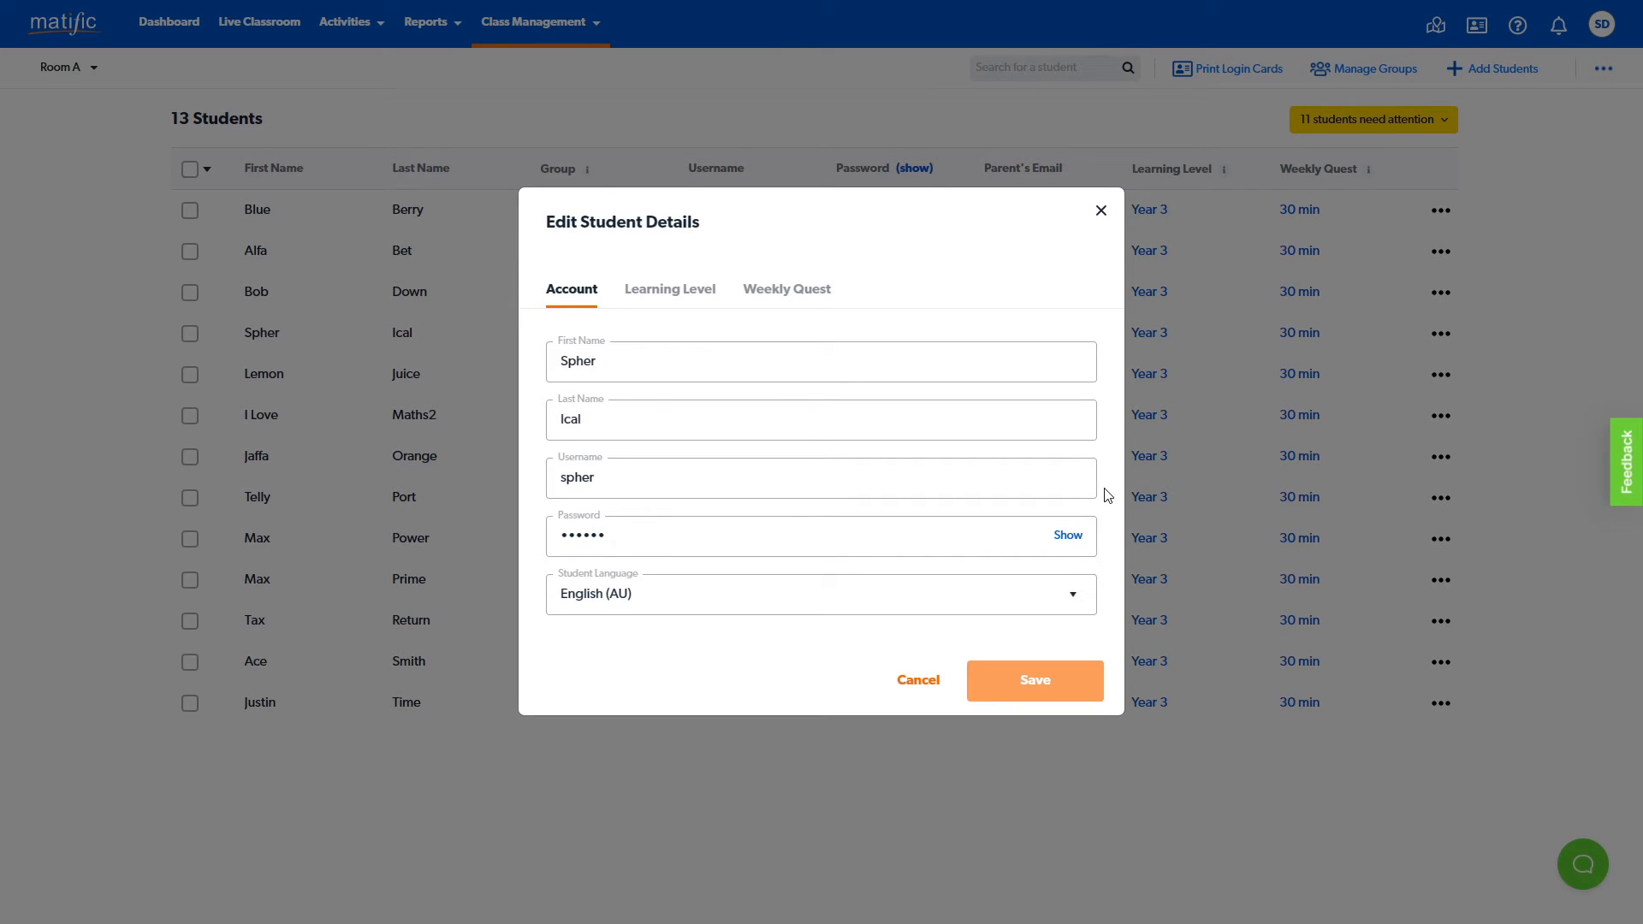
- Review the student's Learning Level and Weekly Quest choices and close the student details without saving
{"action": "left_click", "coordinate": [678, 295]}
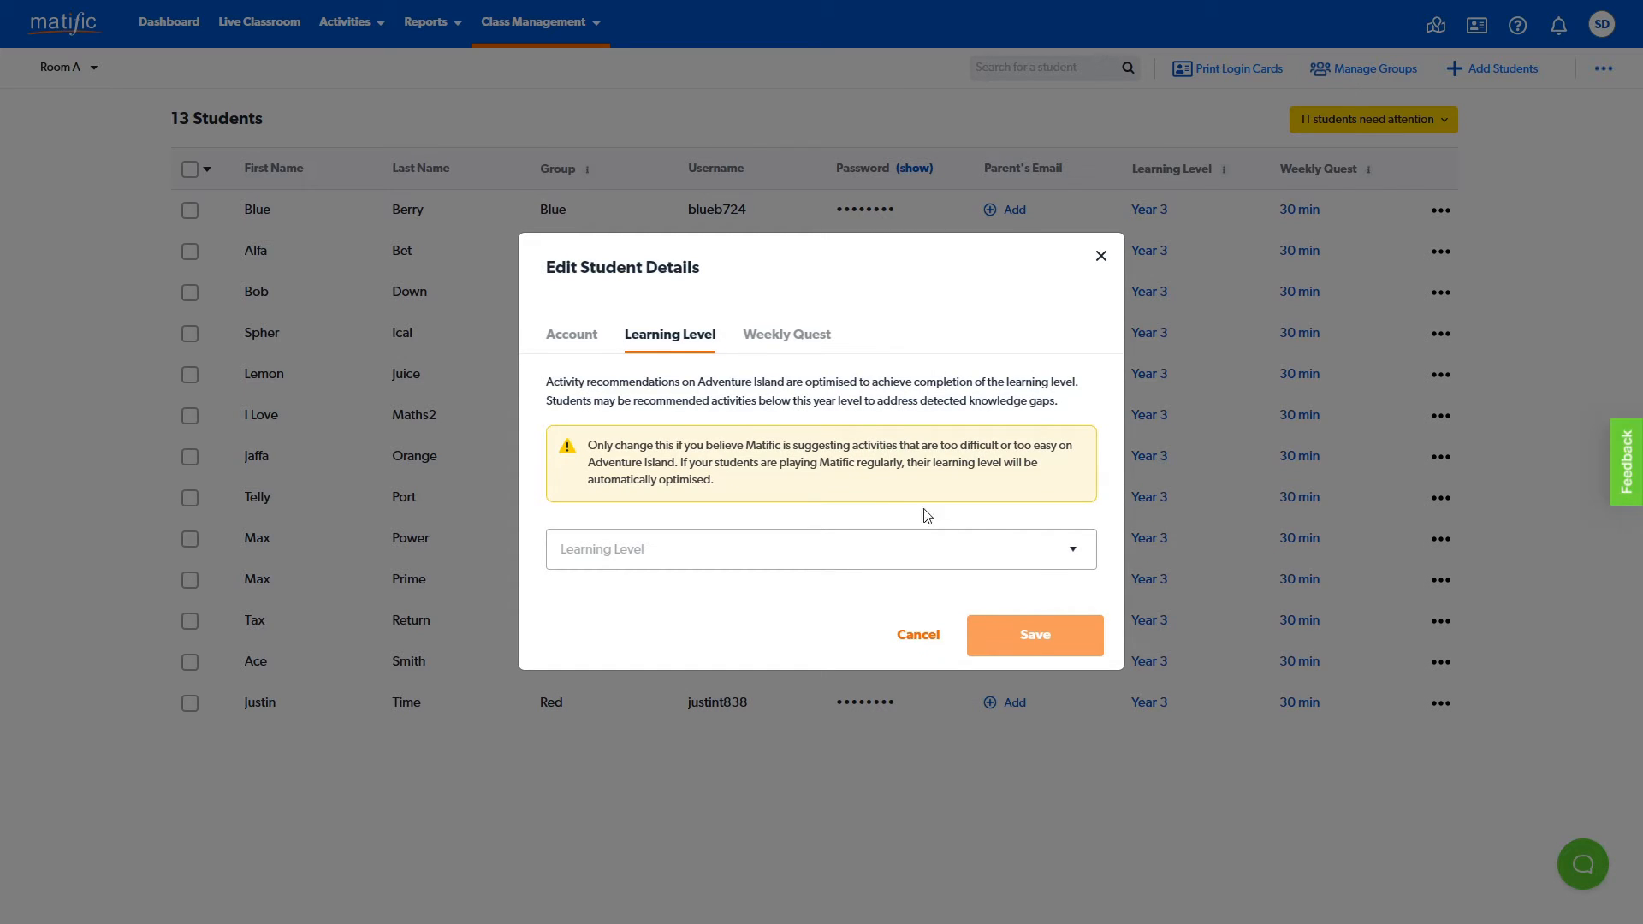
{"action": "left_click", "coordinate": [1046, 563]}
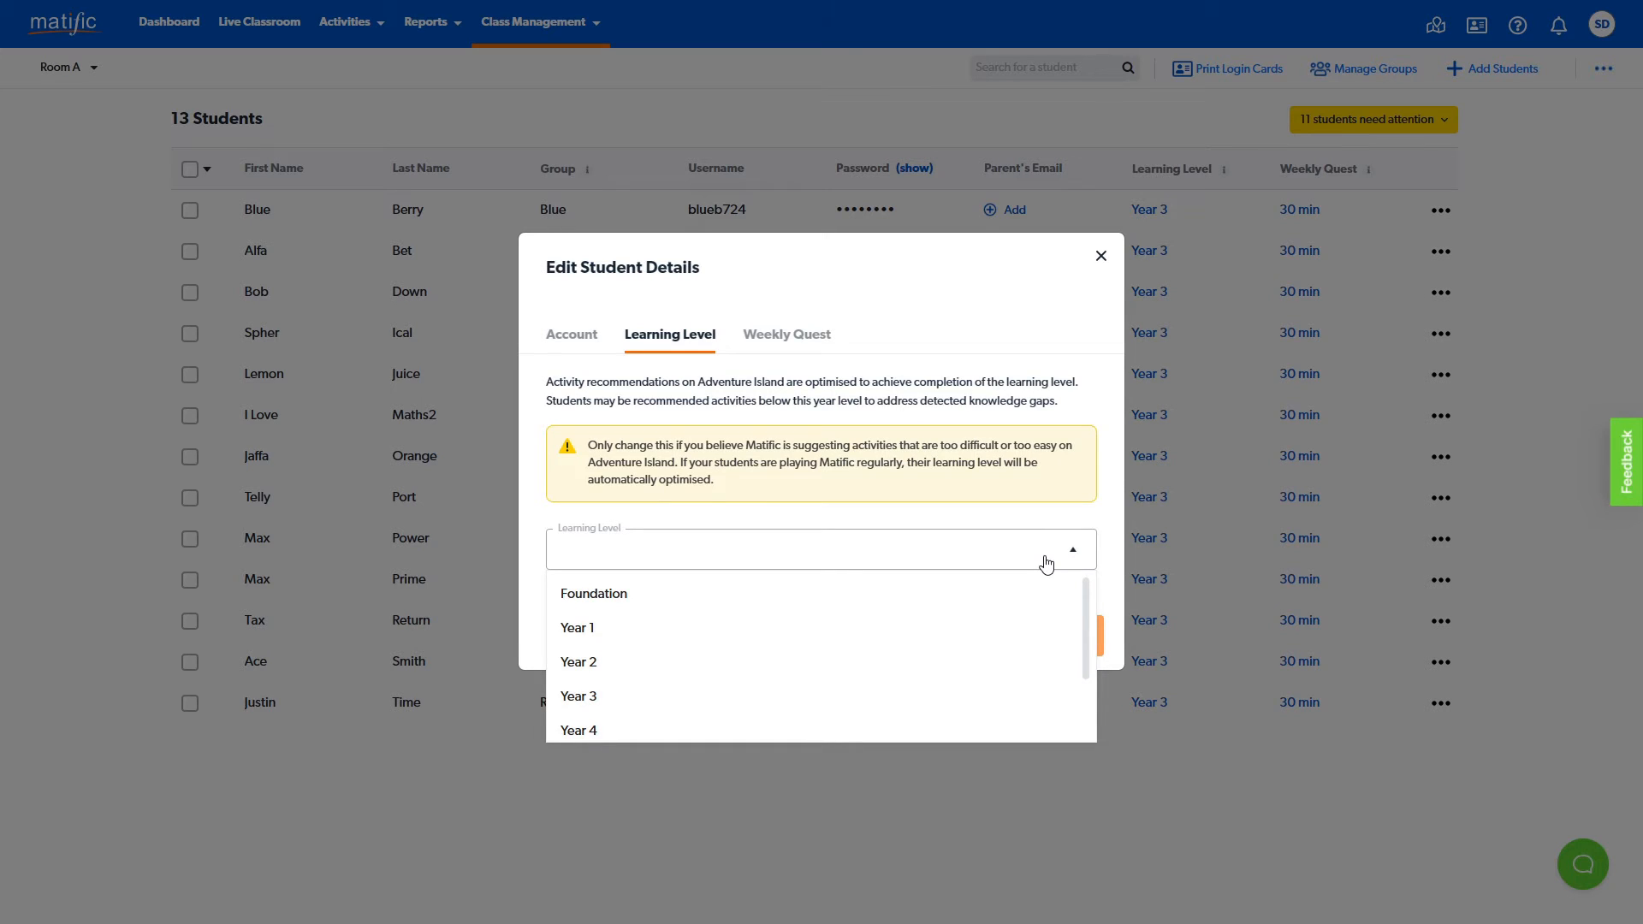
{"action": "left_click", "coordinate": [1046, 564]}
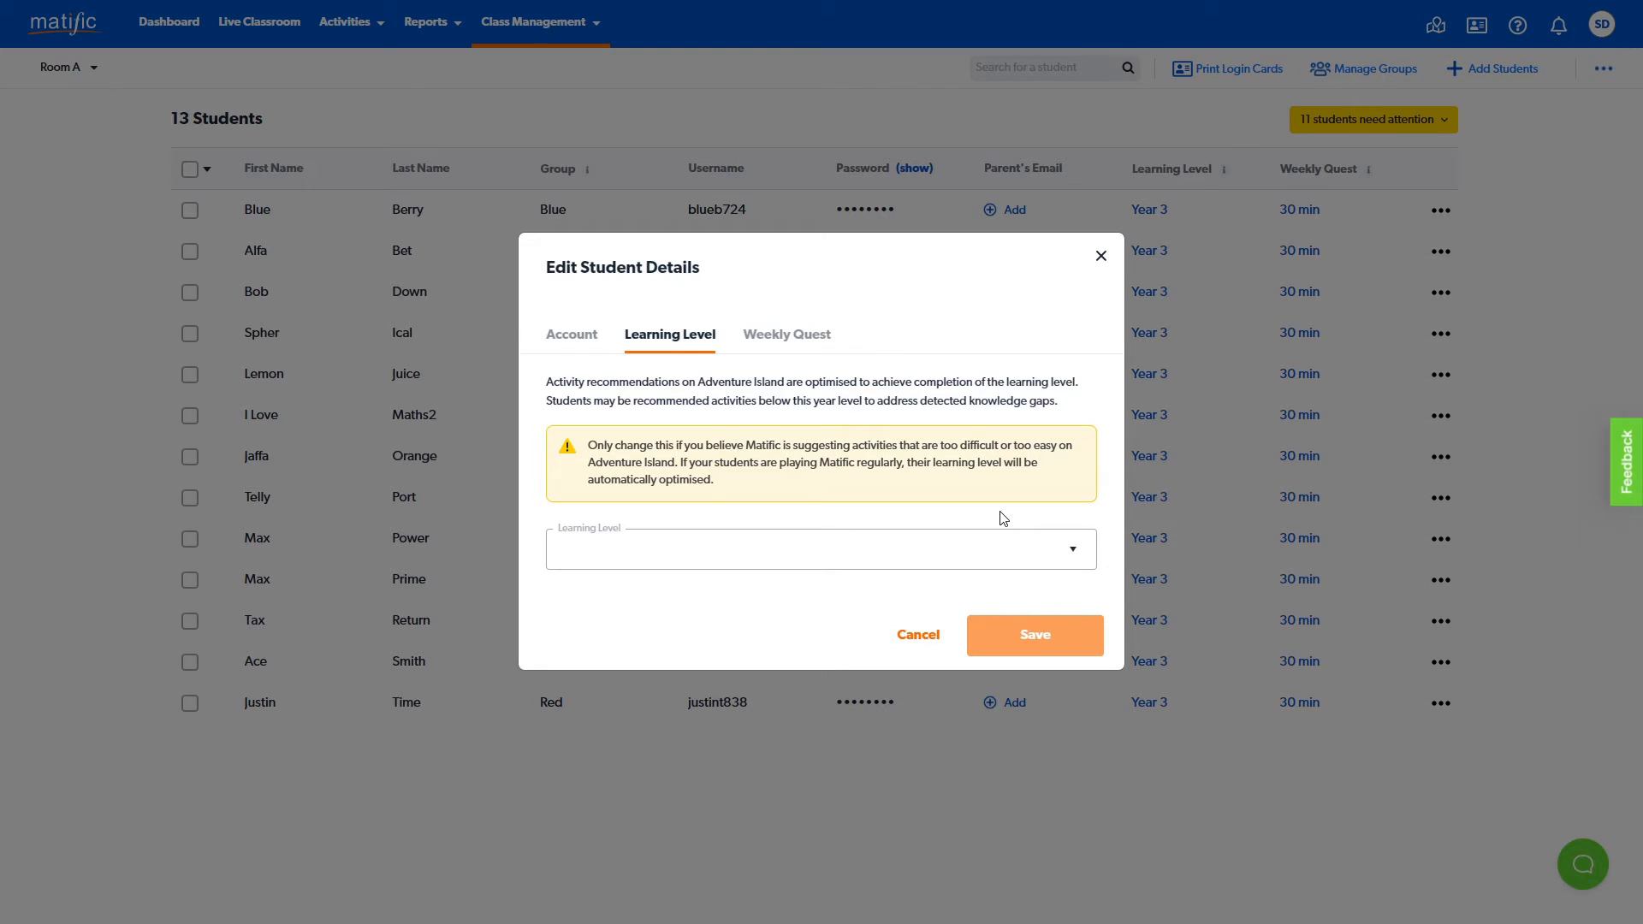
{"action": "left_click", "coordinate": [792, 345]}
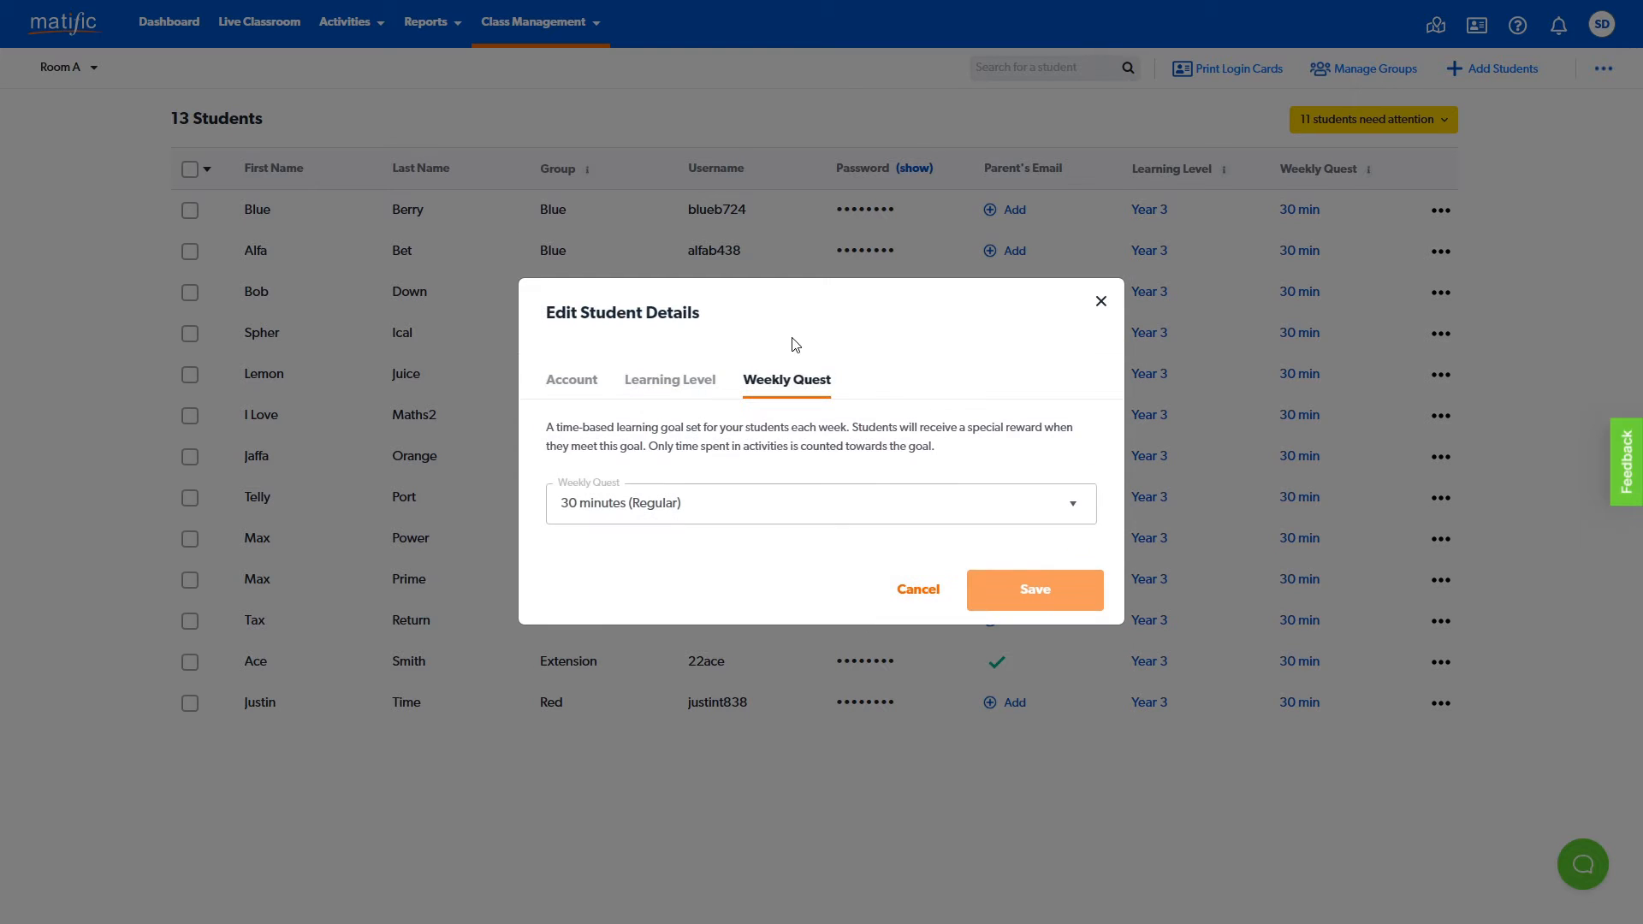
{"action": "left_click", "coordinate": [1037, 519]}
{"action": "left_click", "coordinate": [1037, 518]}
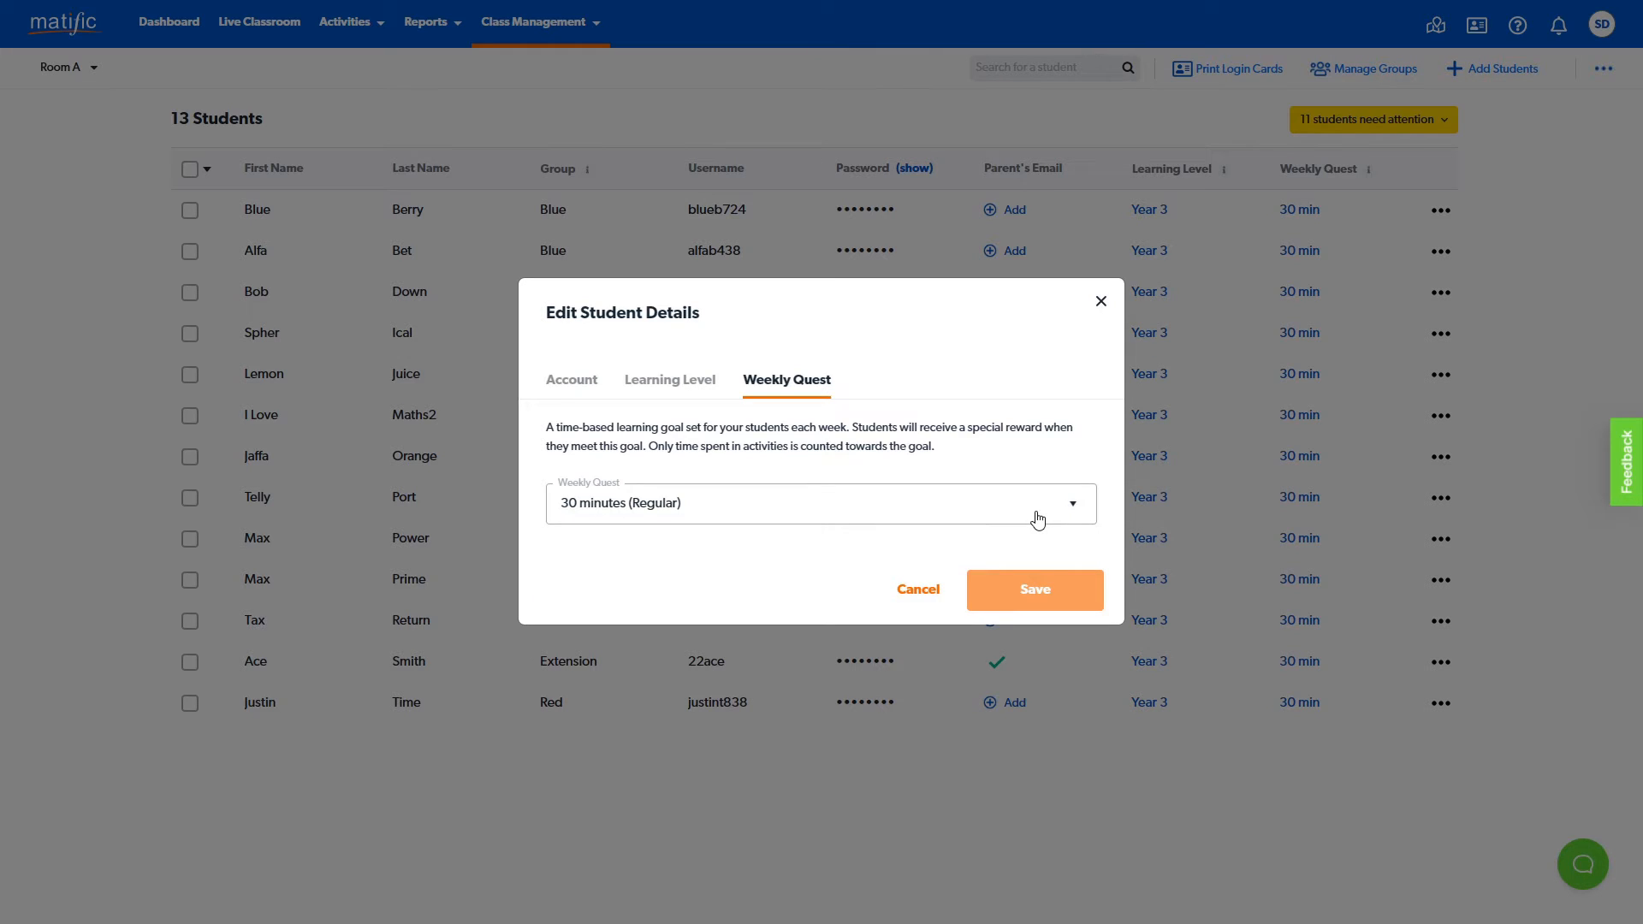
{"action": "left_click", "coordinate": [918, 589]}
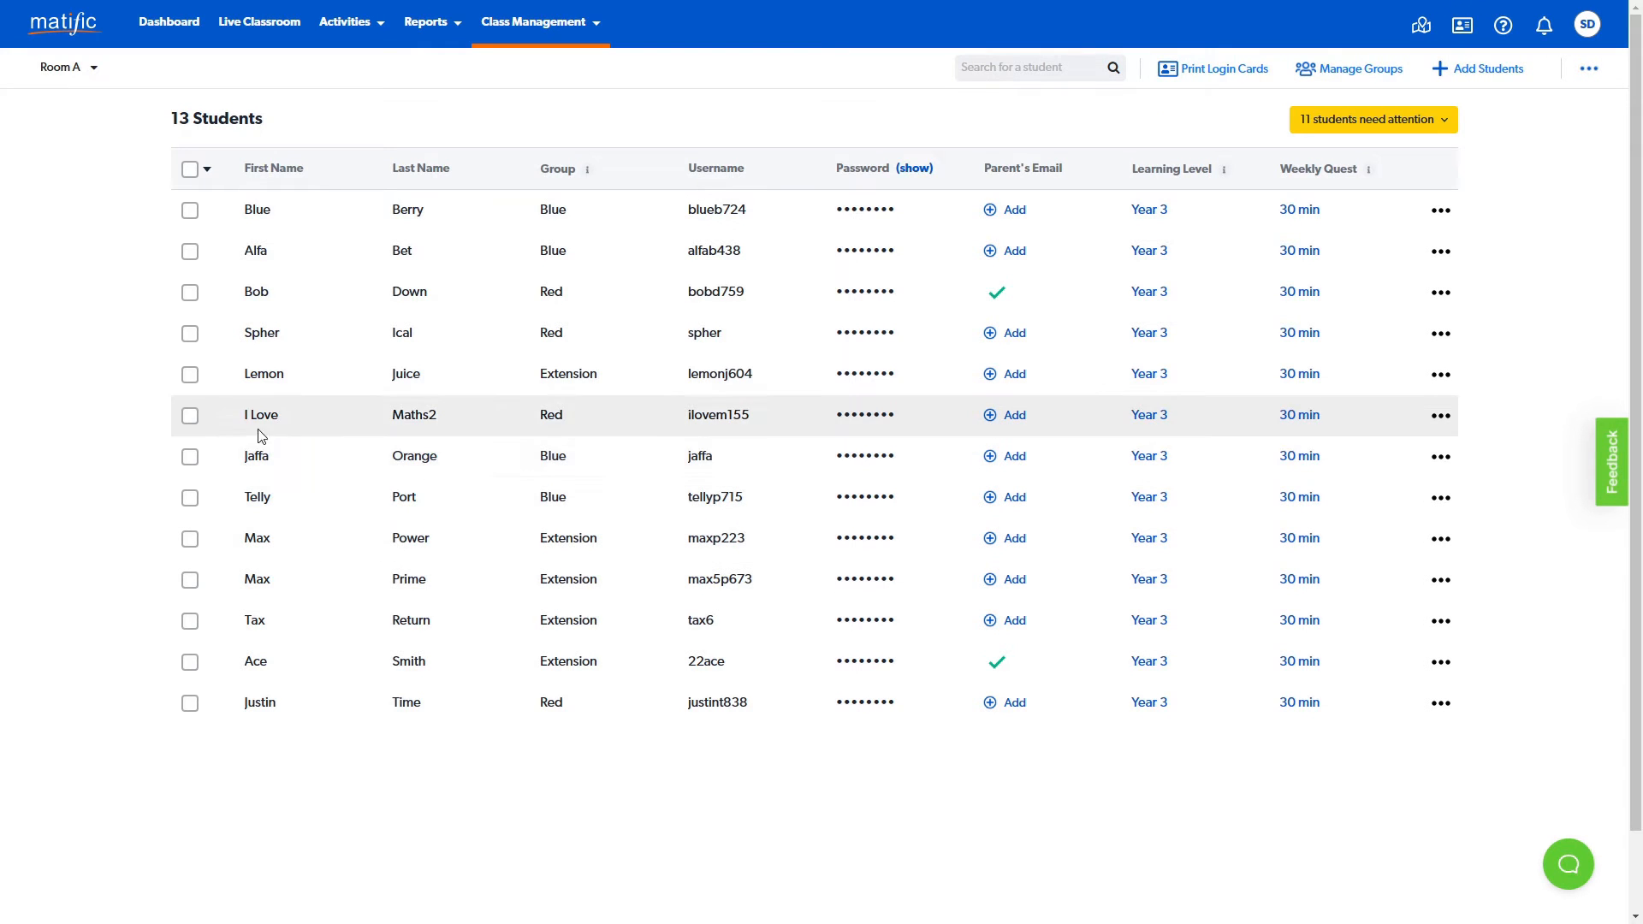
- Select the sixth and seventh students, bring up the deletion confirmation for their accounts, and cancel it
{"action": "left_click", "coordinate": [190, 460]}
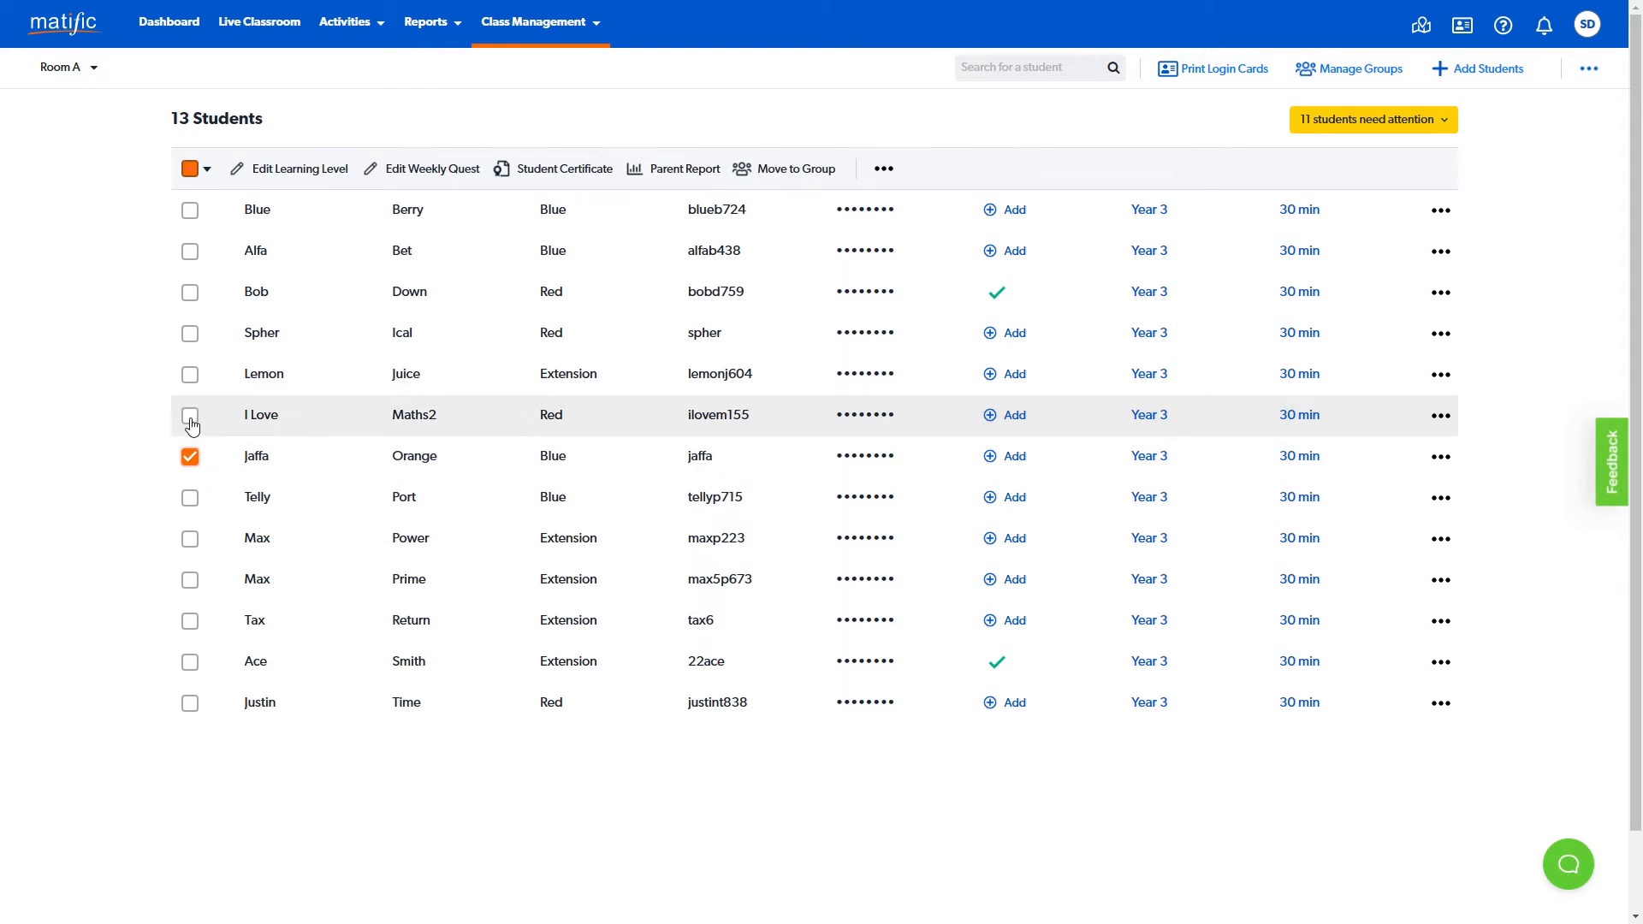
{"action": "left_click", "coordinate": [190, 417]}
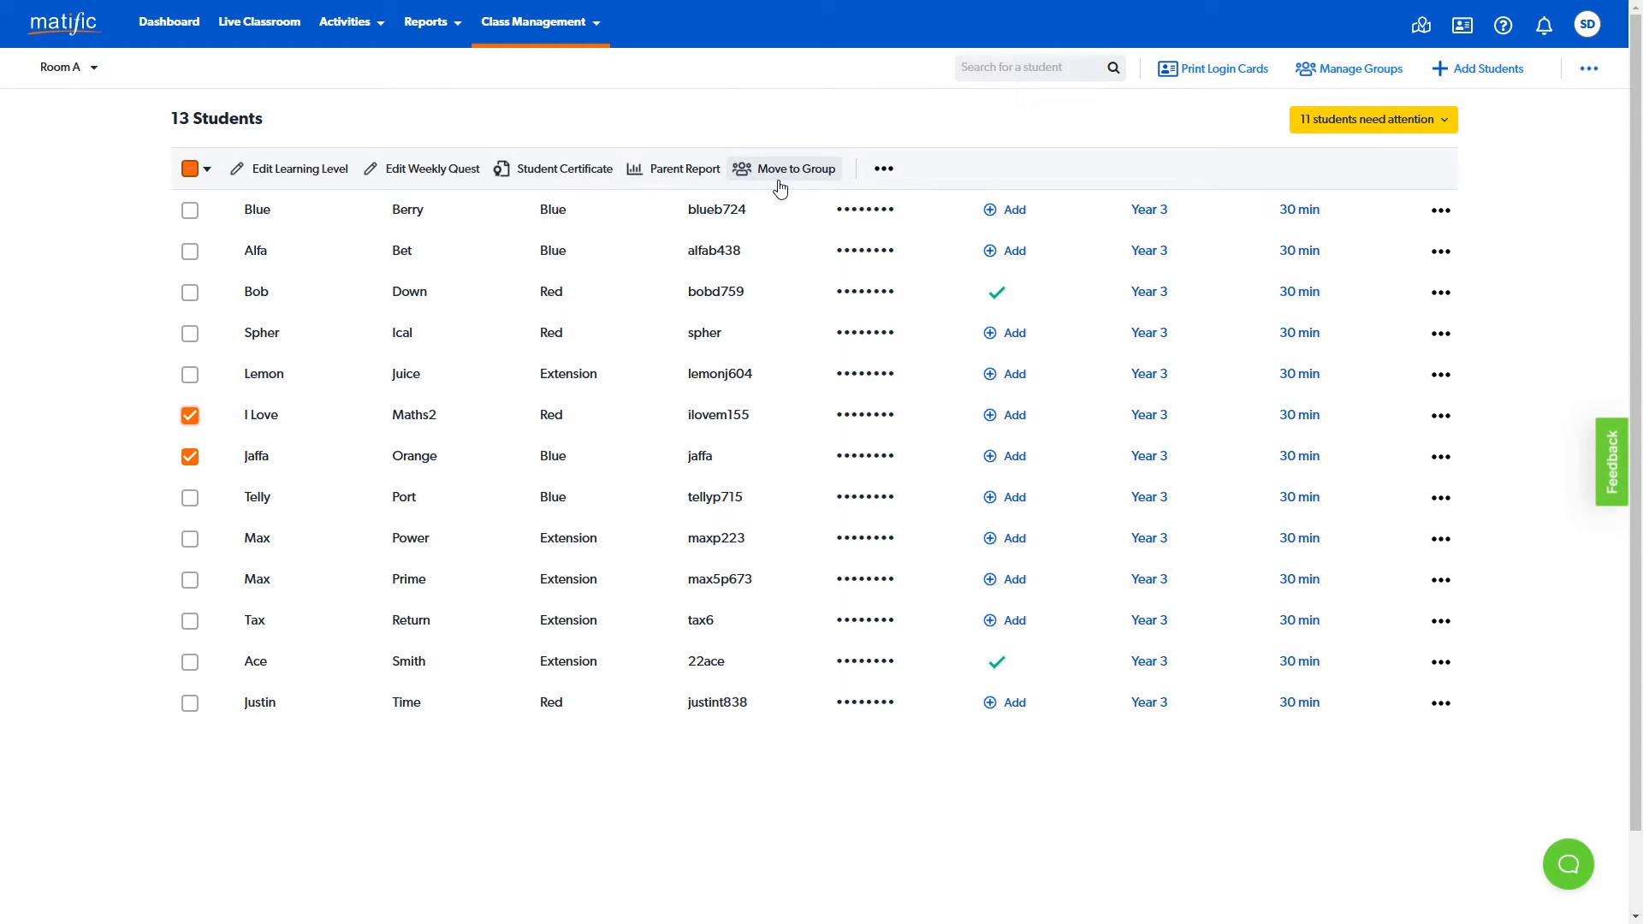
{"action": "left_click", "coordinate": [884, 171]}
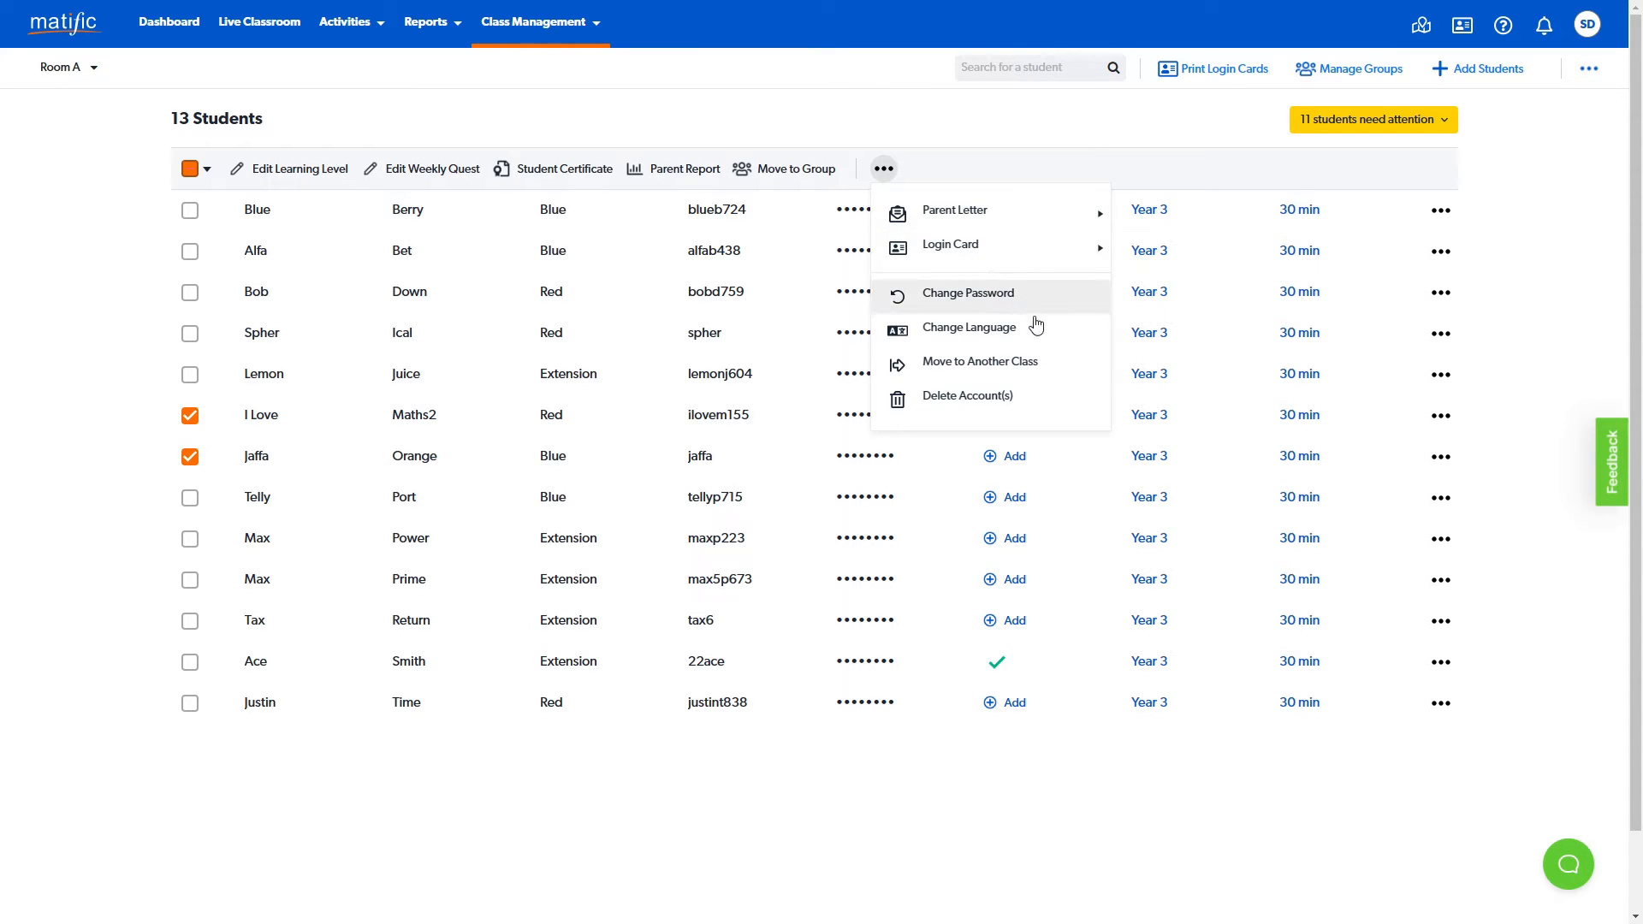
{"action": "left_click", "coordinate": [1032, 407]}
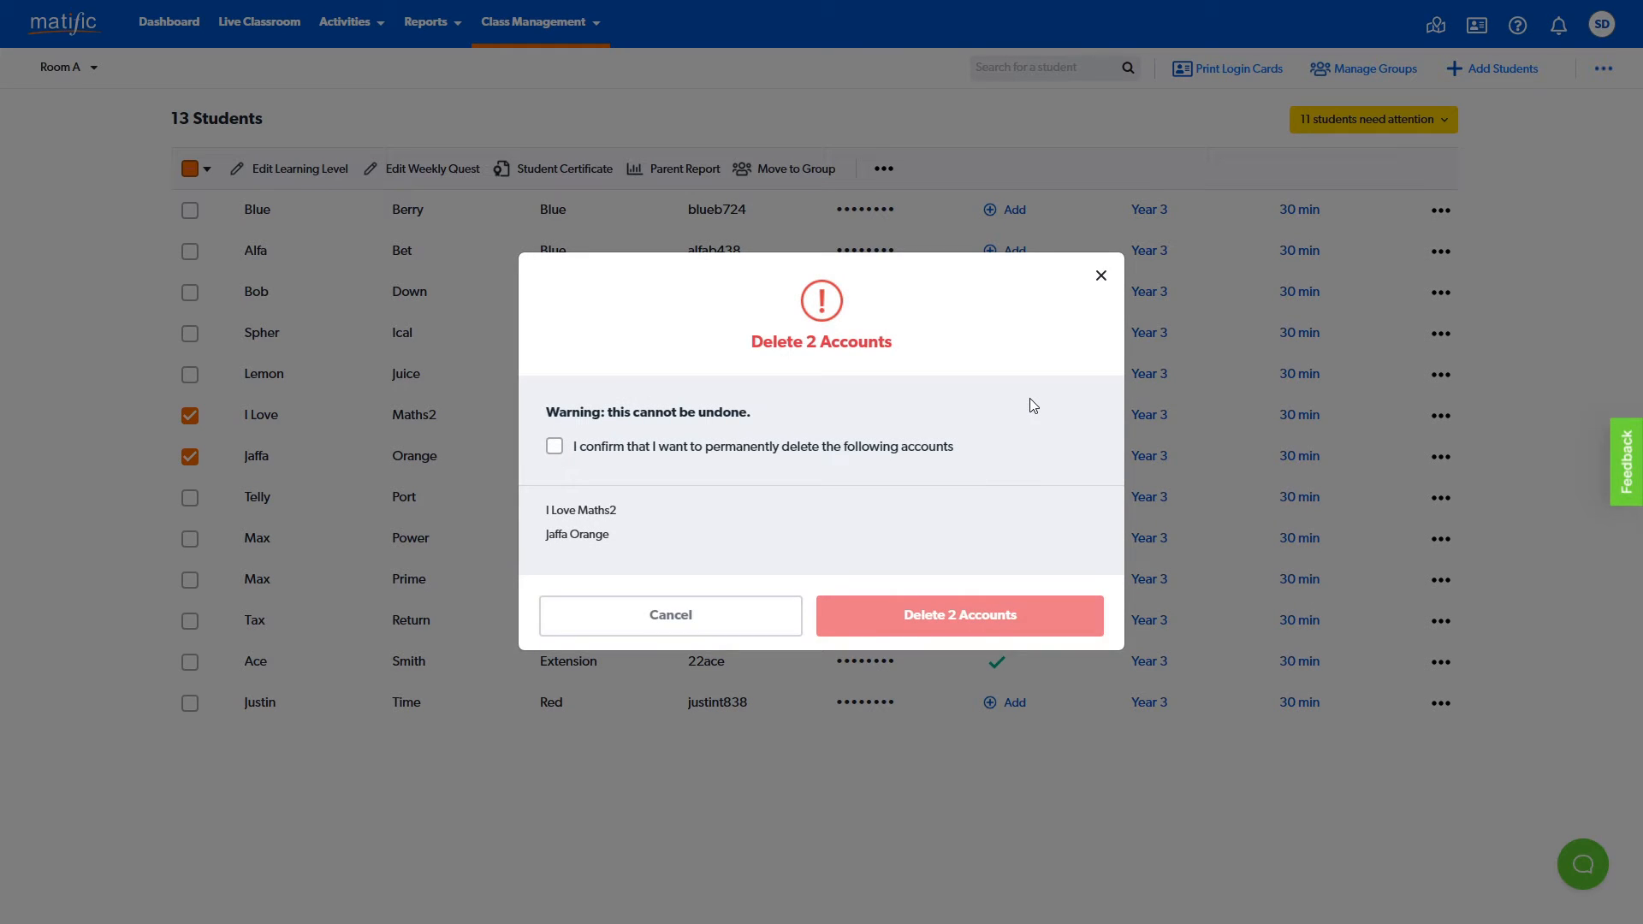
{"action": "left_click", "coordinate": [751, 622]}
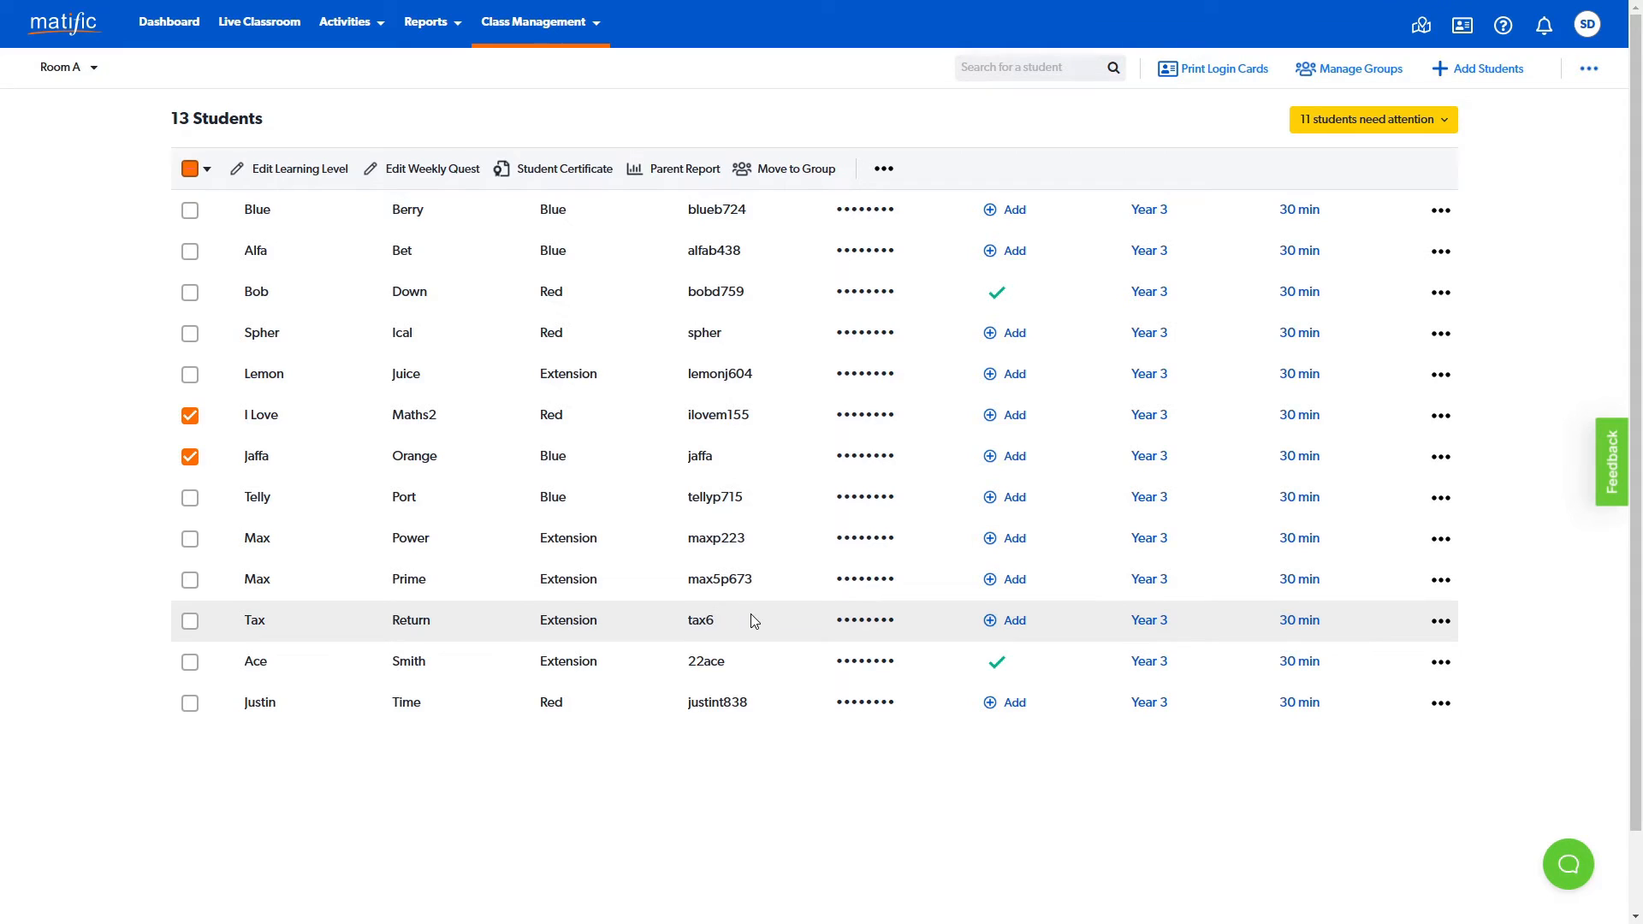
- Clear the selection of the sixth and seventh students and open group management for Room A
{"action": "left_click", "coordinate": [190, 457]}
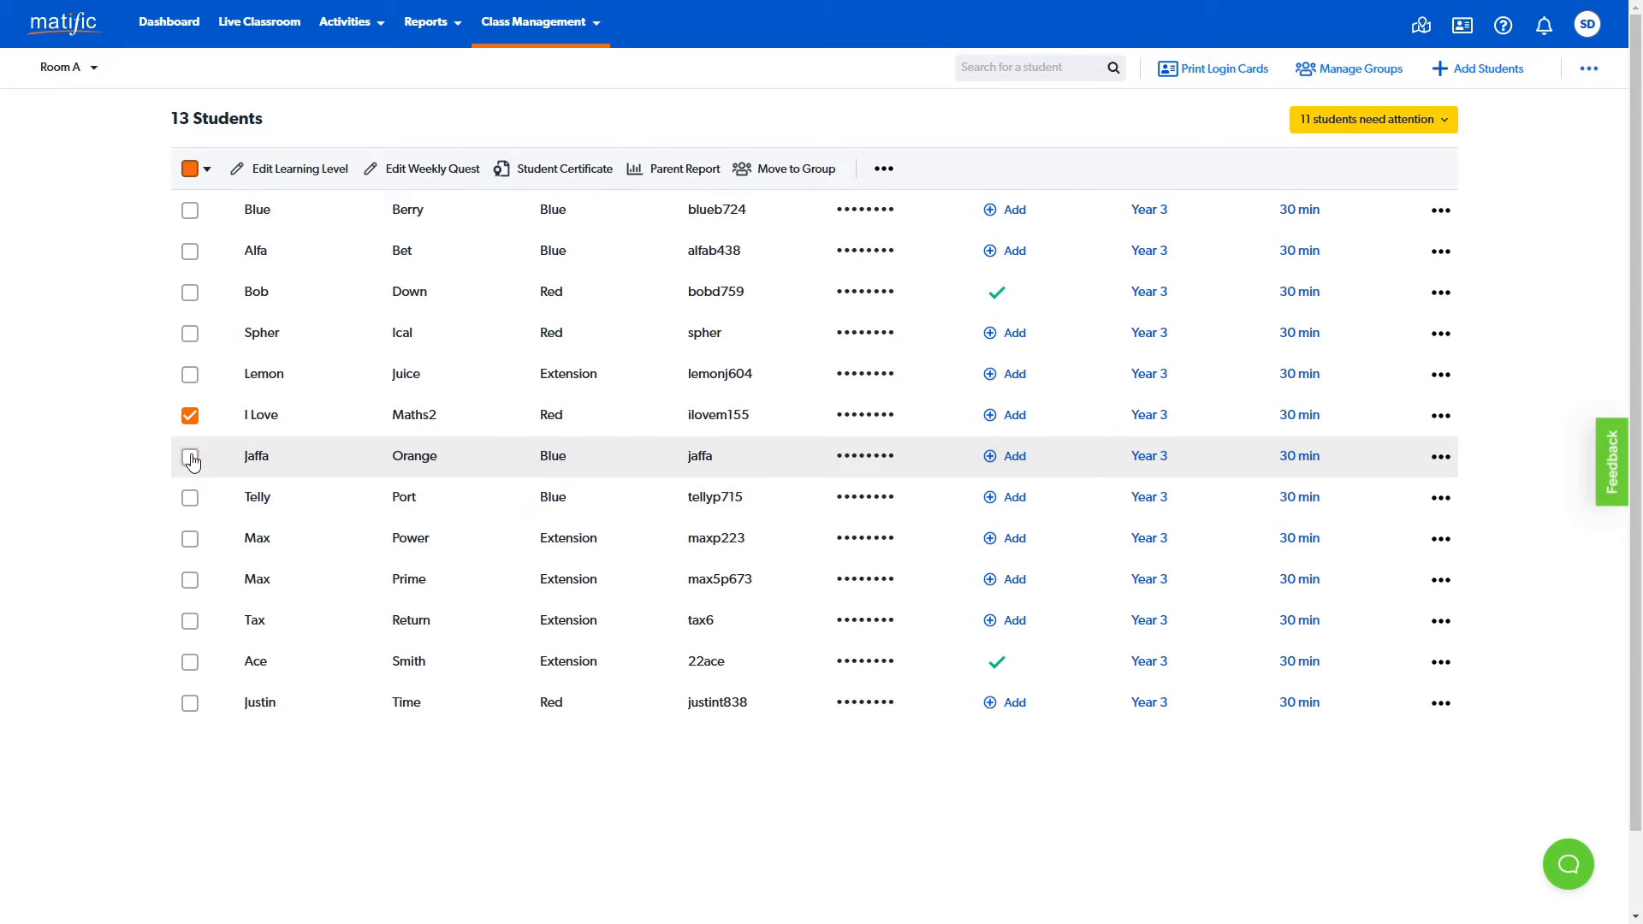
{"action": "left_click", "coordinate": [190, 417]}
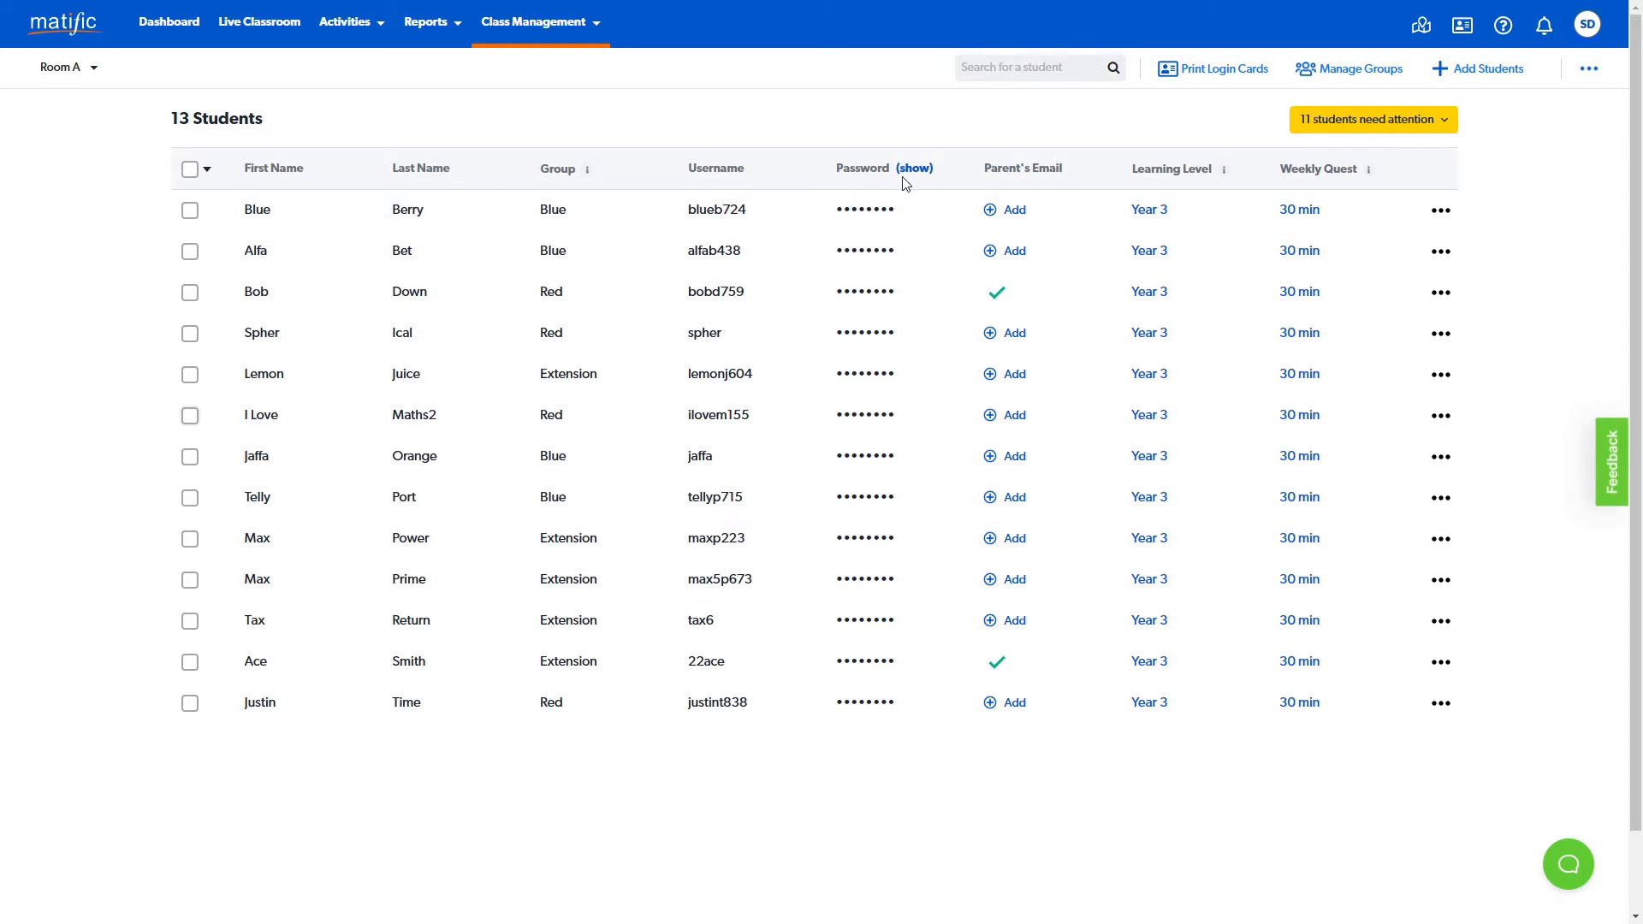
{"action": "mouse_move", "coordinate": [1235, 159]}
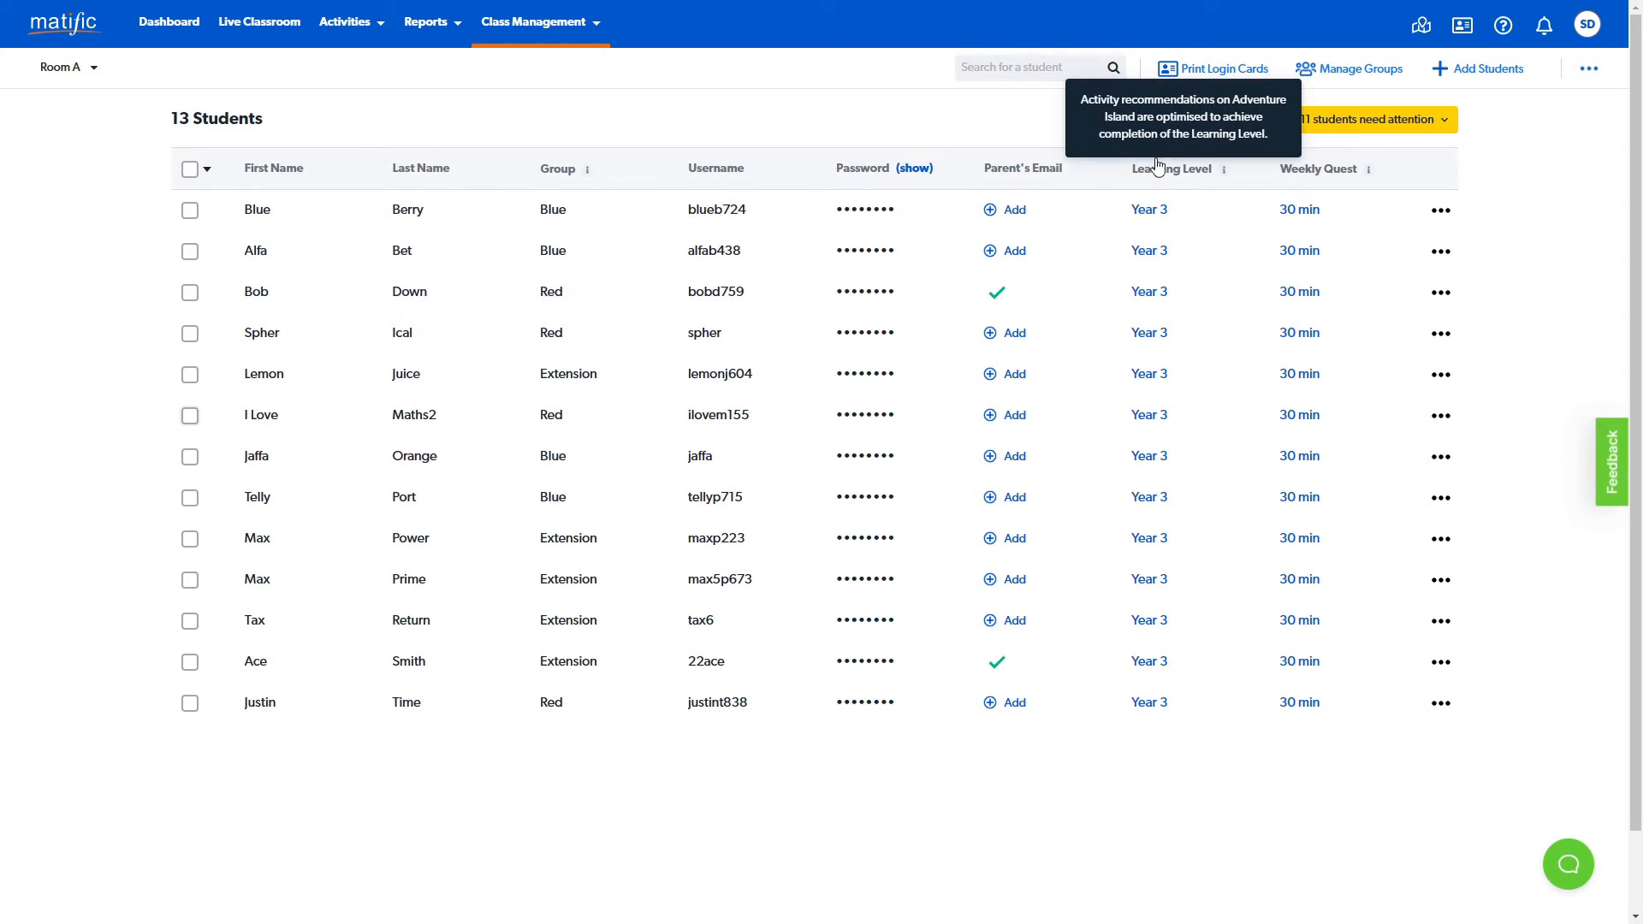
{"action": "left_click", "coordinate": [1361, 68]}
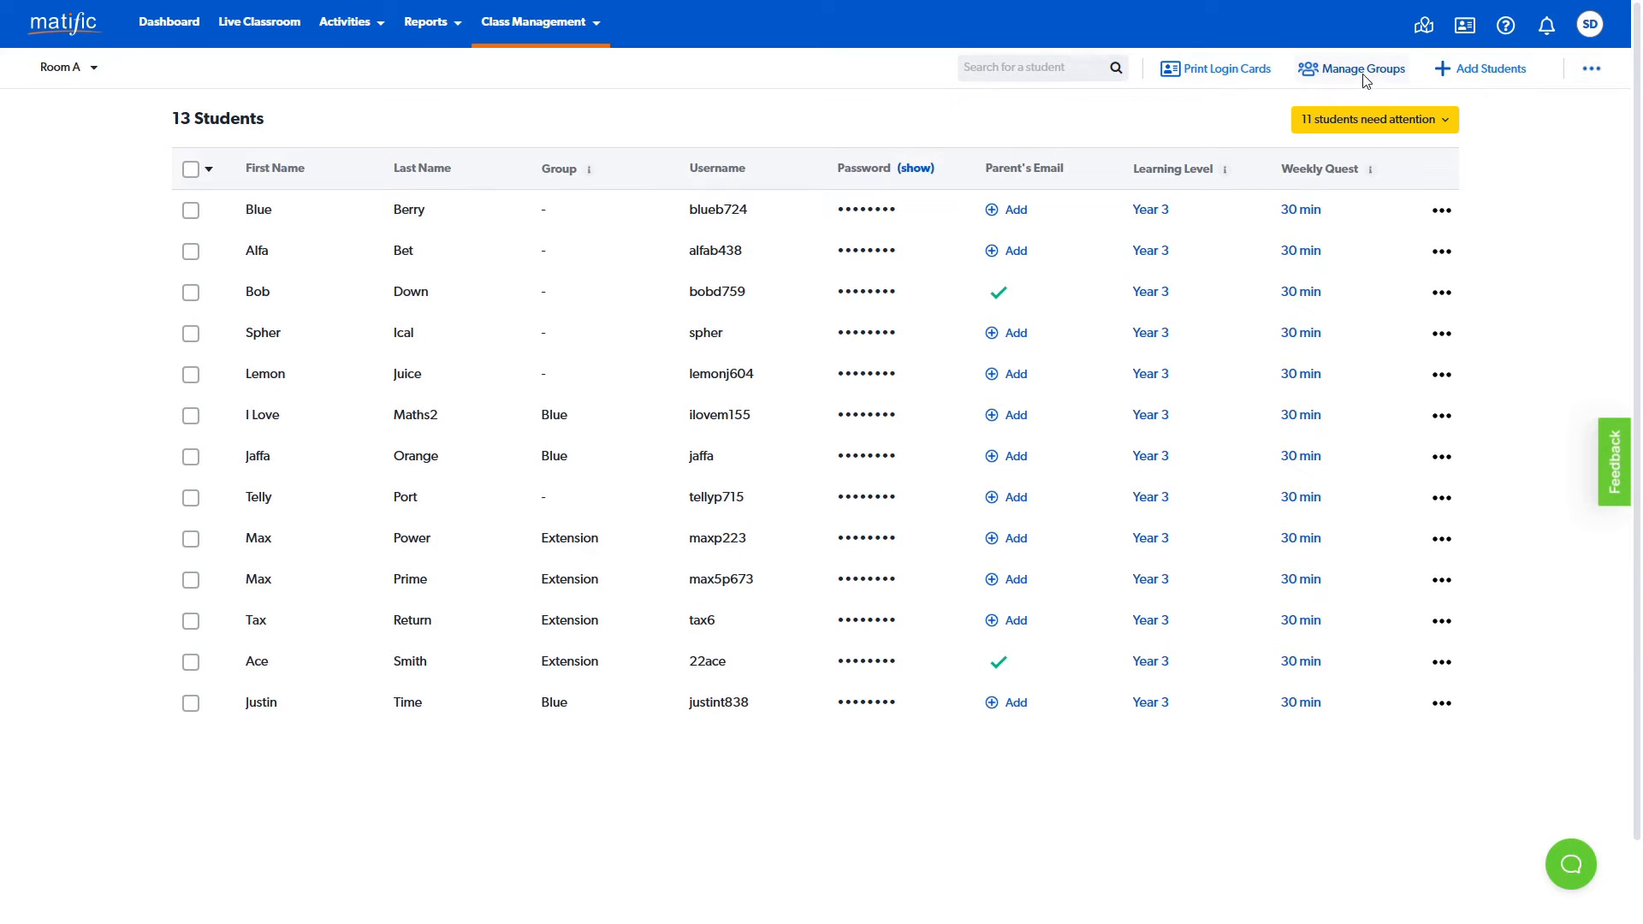
{"action": "left_click", "coordinate": [1364, 77]}
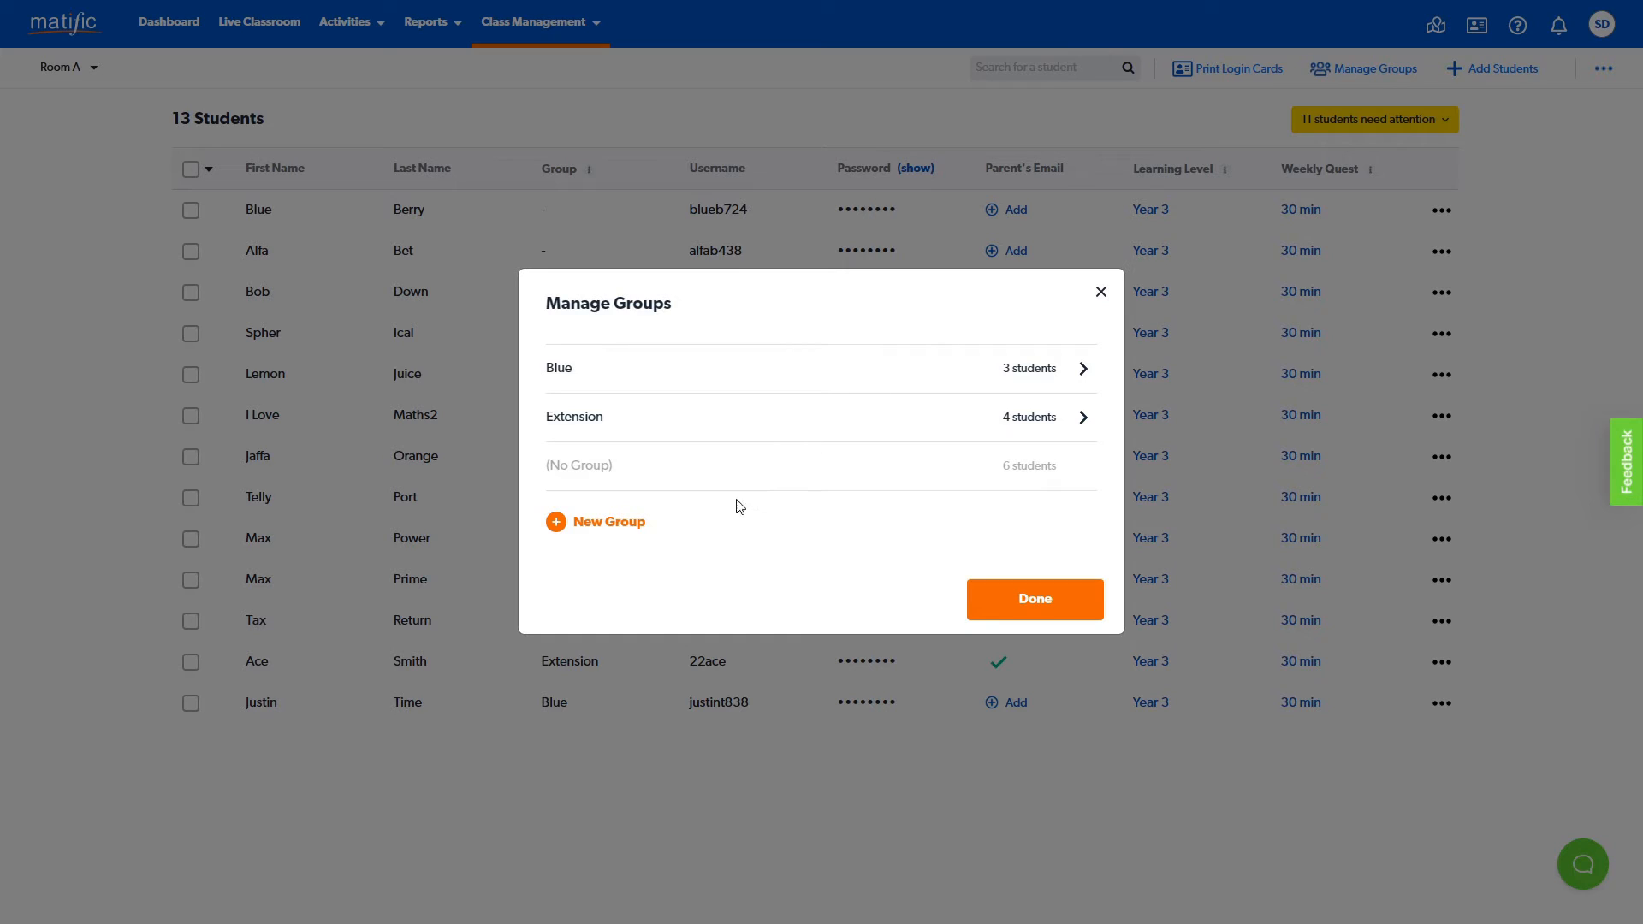
- Create a new group named Red containing the first four students who have no current group
{"action": "left_click", "coordinate": [558, 524]}
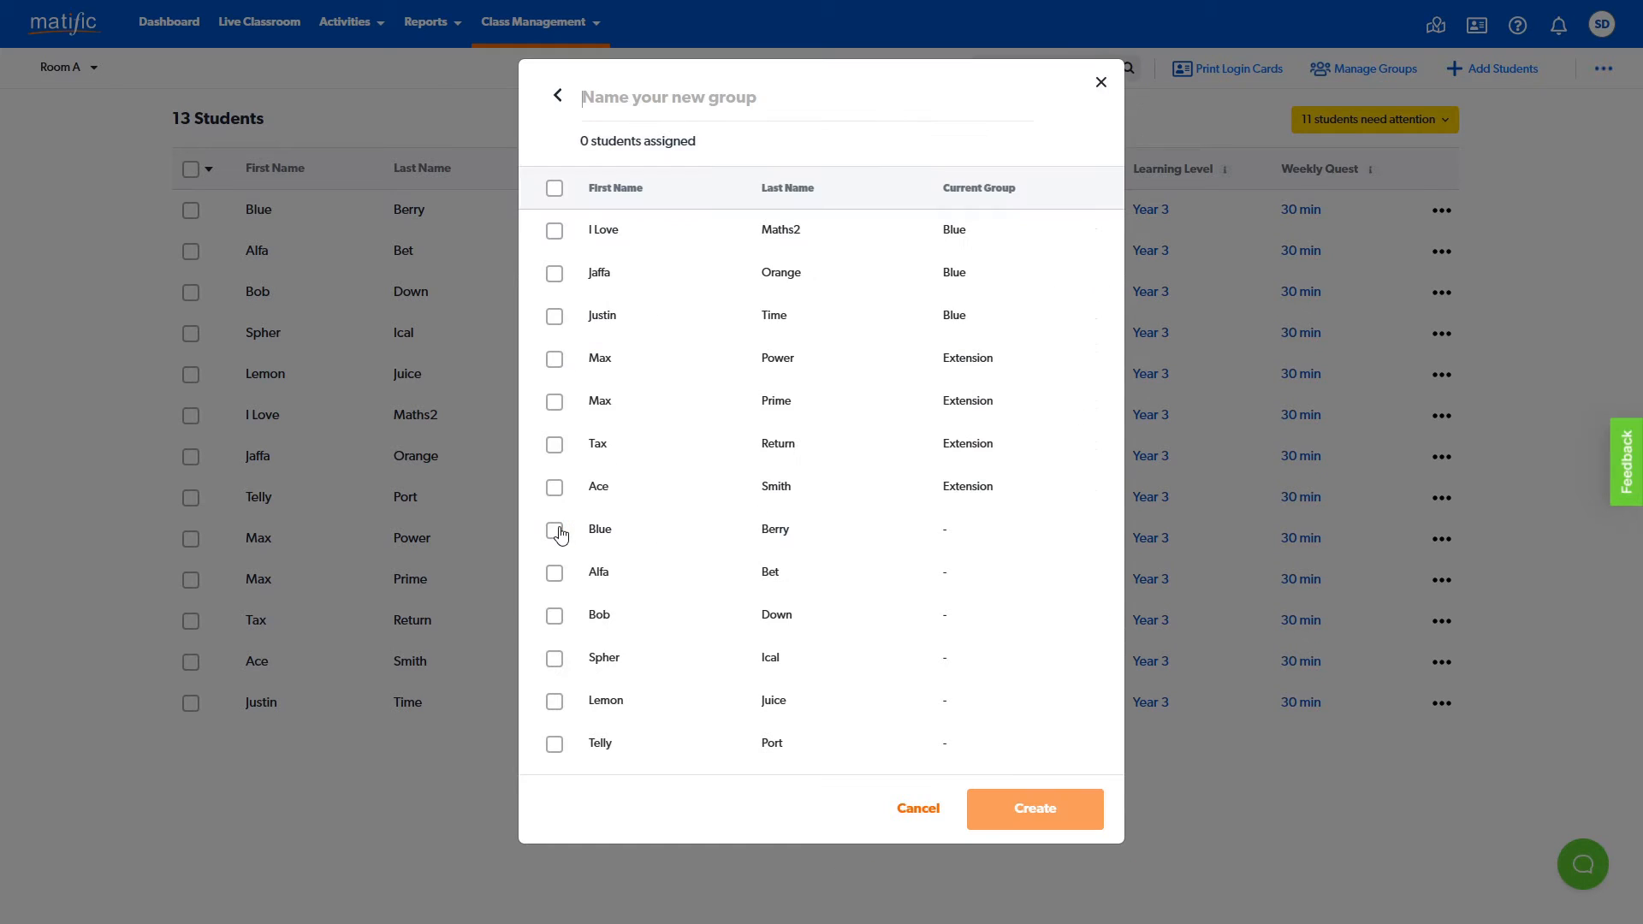
{"action": "left_click", "coordinate": [672, 91]}
{"action": "type", "text": "Red"}
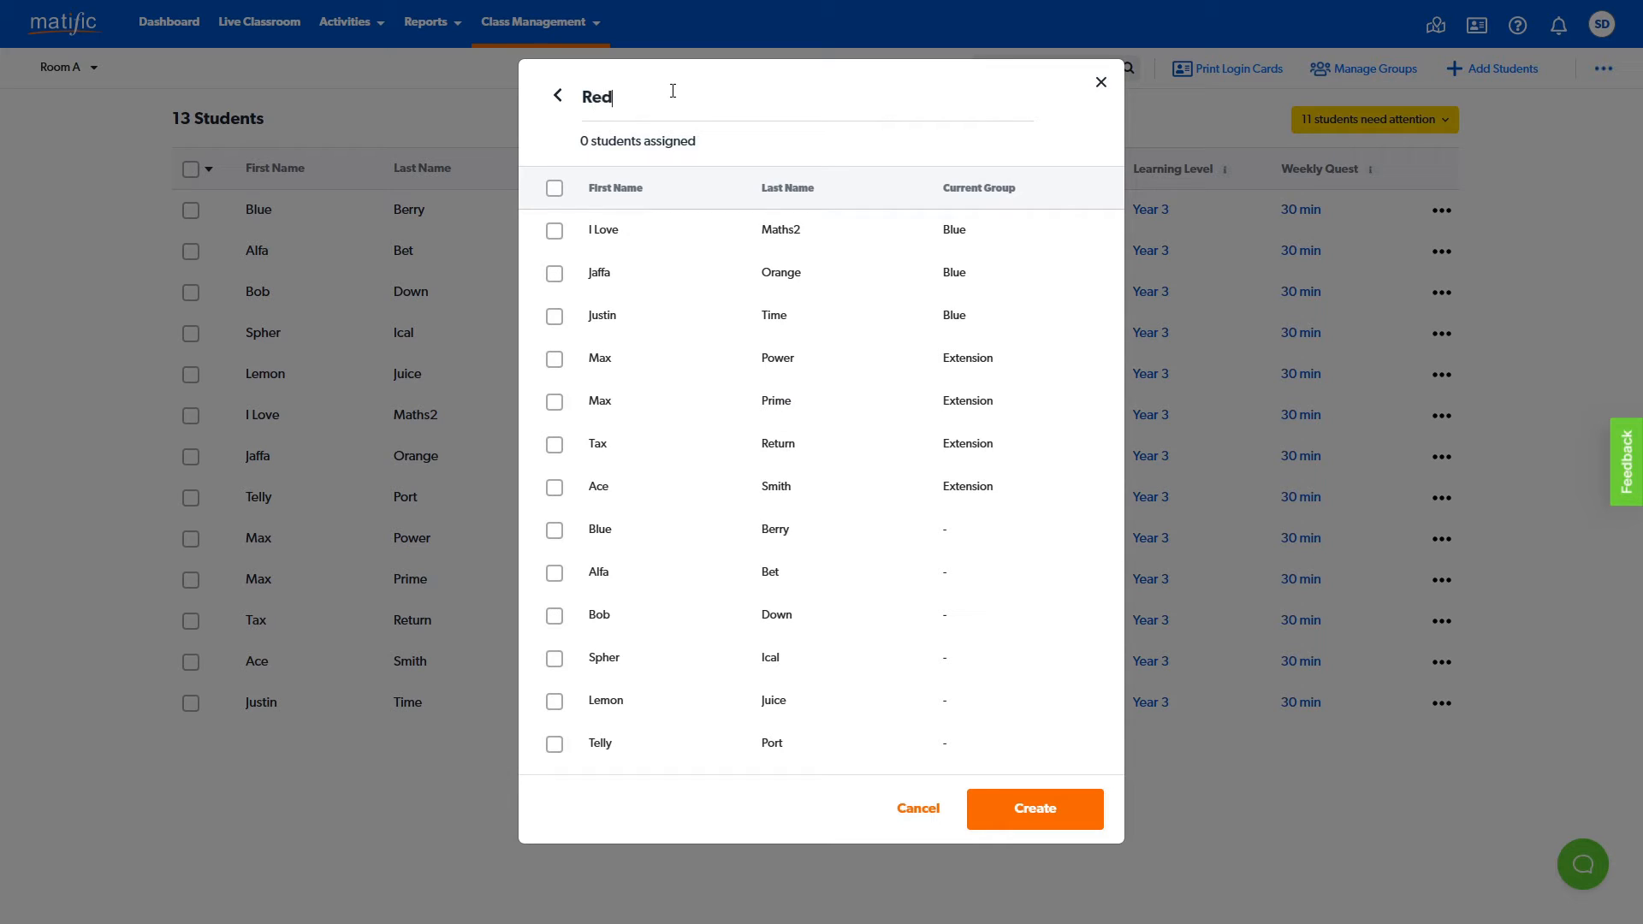
{"action": "left_click", "coordinate": [555, 536]}
{"action": "left_click", "coordinate": [555, 579]}
{"action": "left_click", "coordinate": [556, 618]}
{"action": "left_click", "coordinate": [556, 659]}
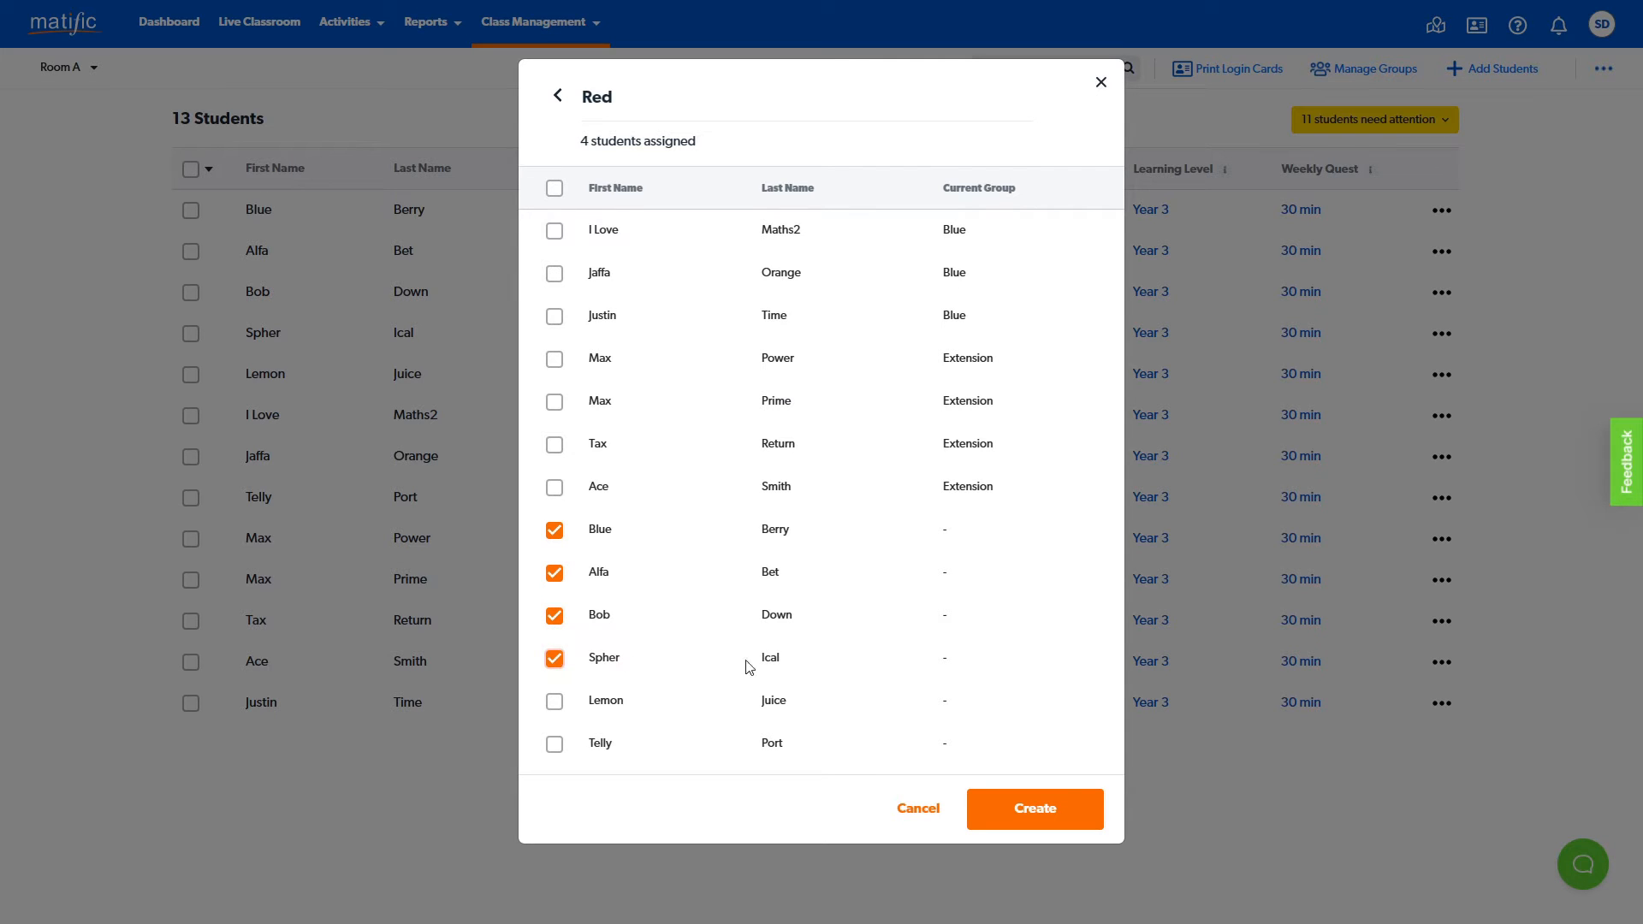
{"action": "left_click", "coordinate": [1081, 808]}
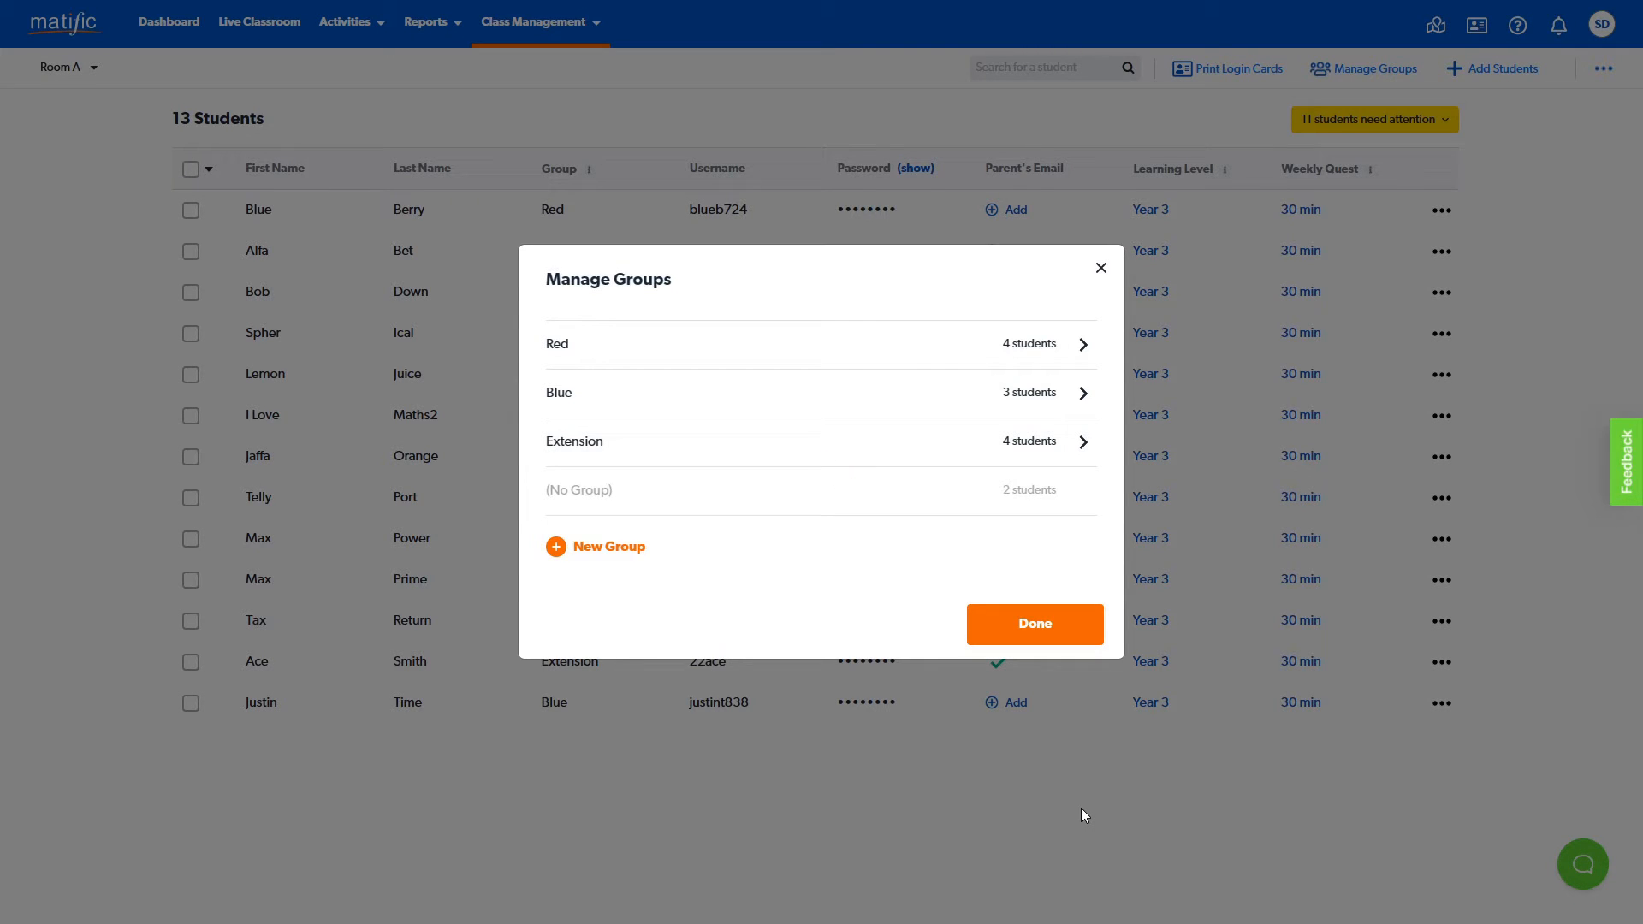
- Add the first student of the Extension group to the Blue group, save it, and close group management
{"action": "left_click", "coordinate": [1082, 399]}
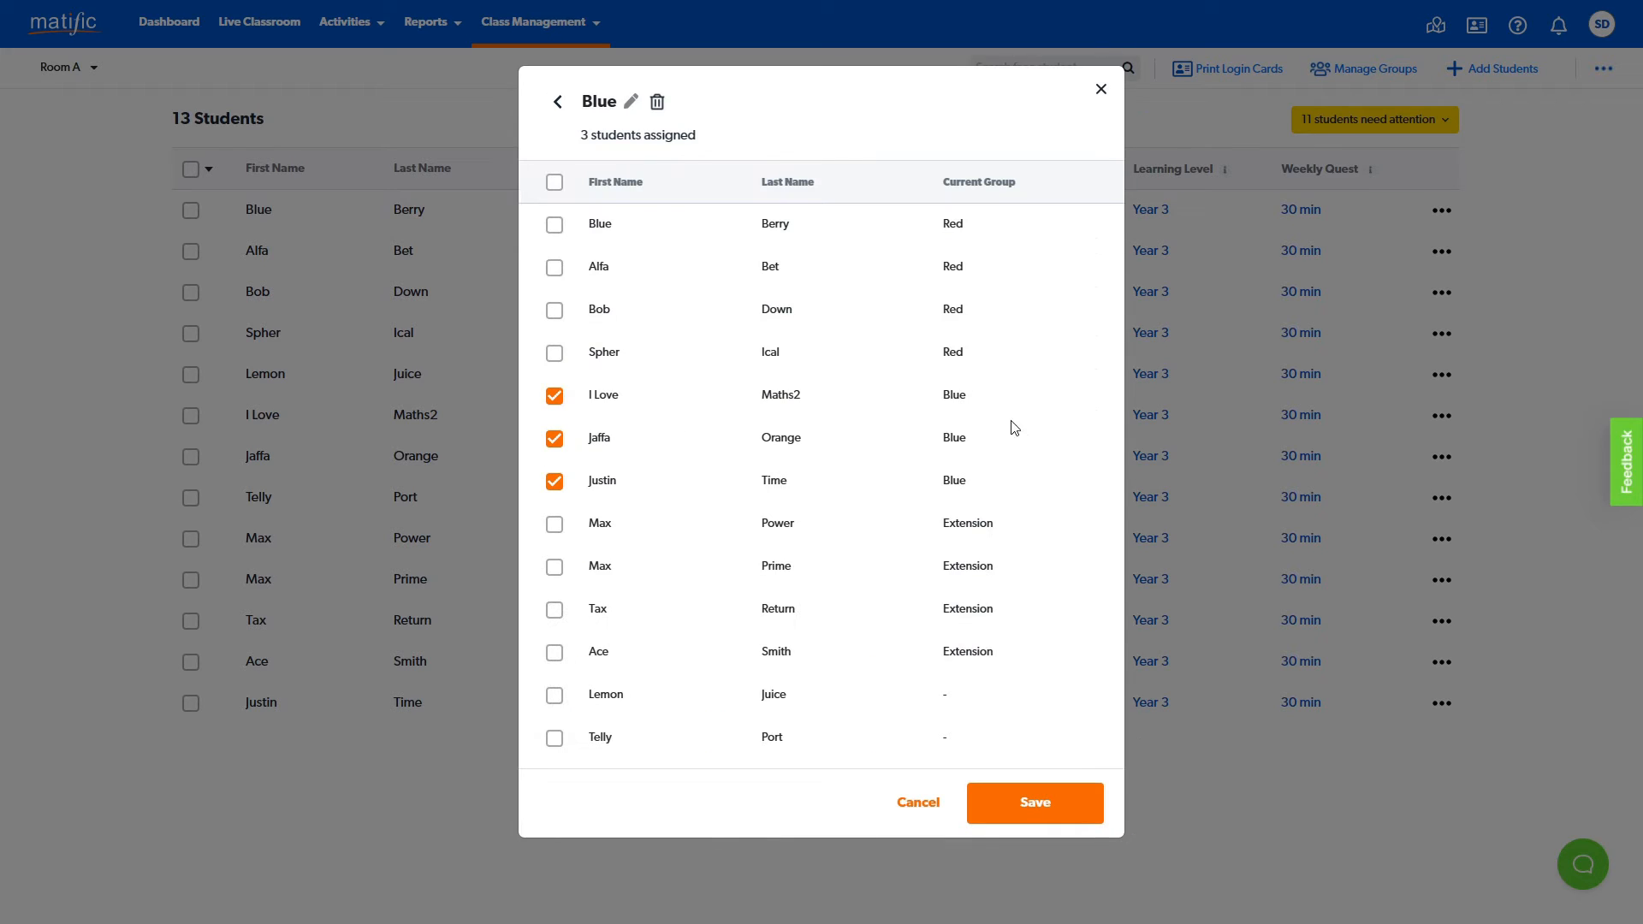
{"action": "left_click", "coordinate": [555, 526]}
{"action": "left_click", "coordinate": [1063, 808]}
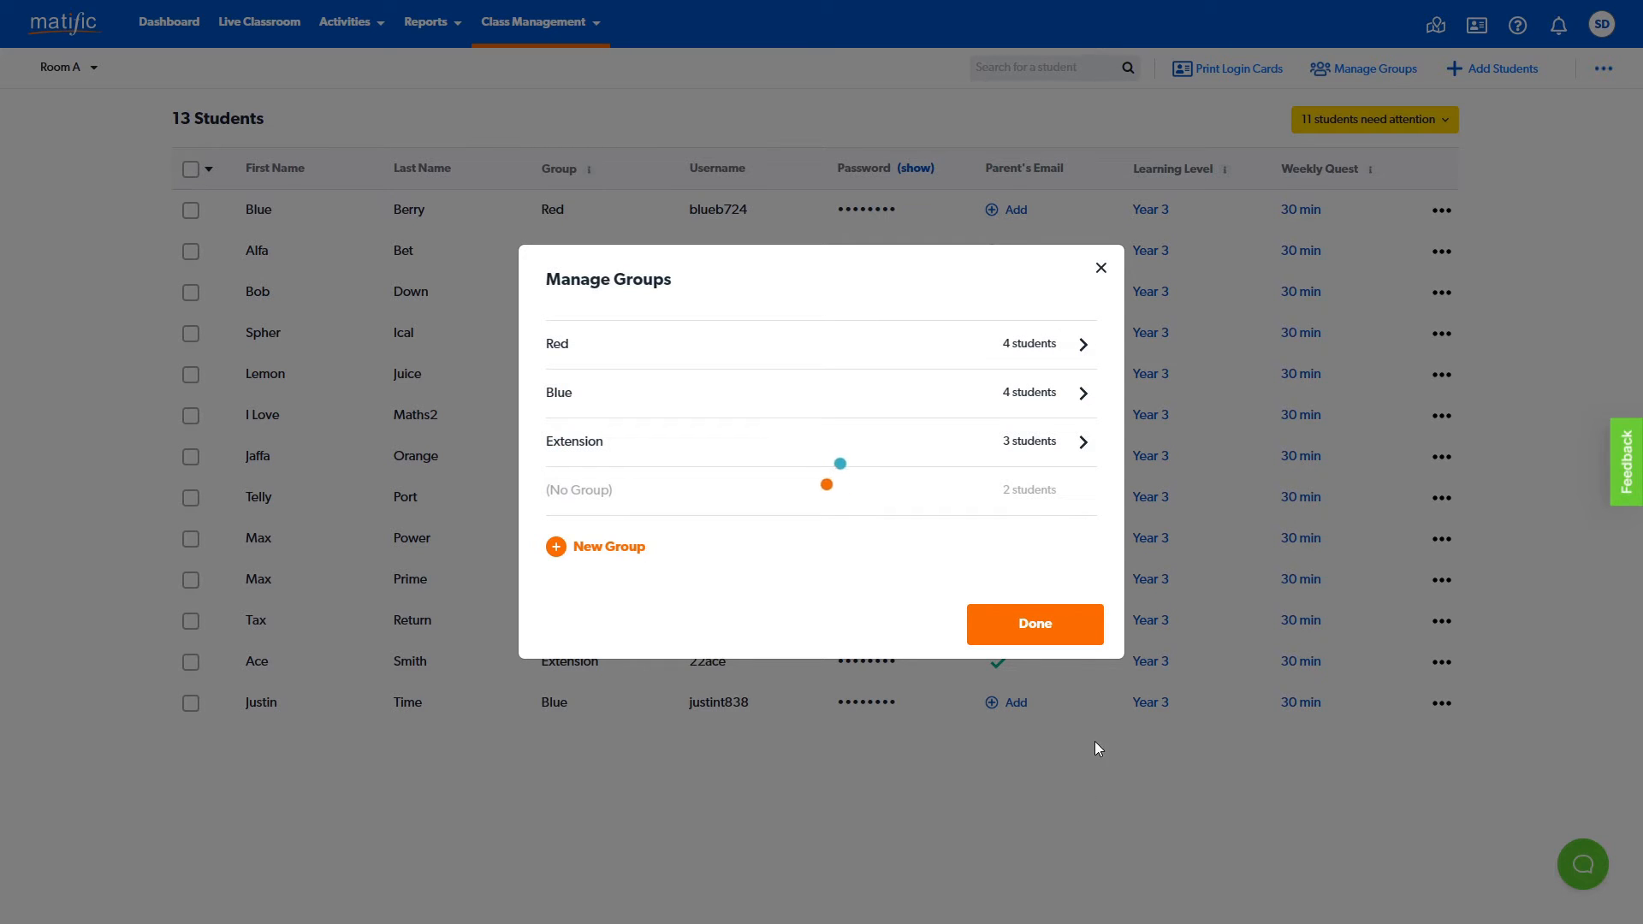
{"action": "left_click", "coordinate": [1100, 269]}
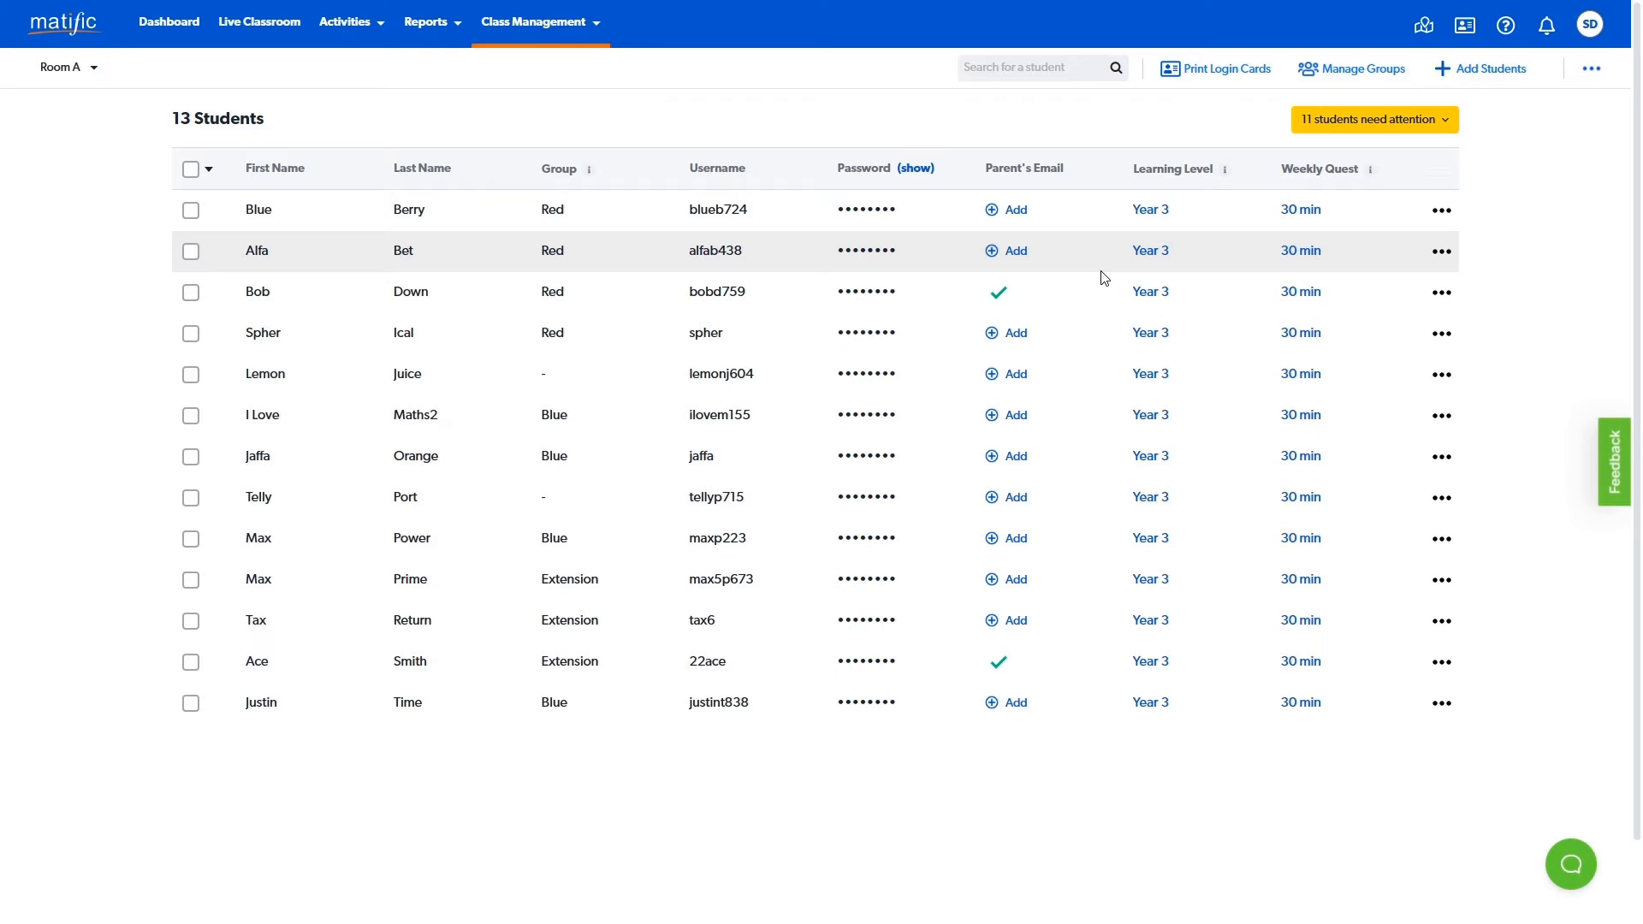
- Go to Find Activities and browse the weeks in which activities can be assigned to start
{"action": "left_click", "coordinate": [367, 31]}
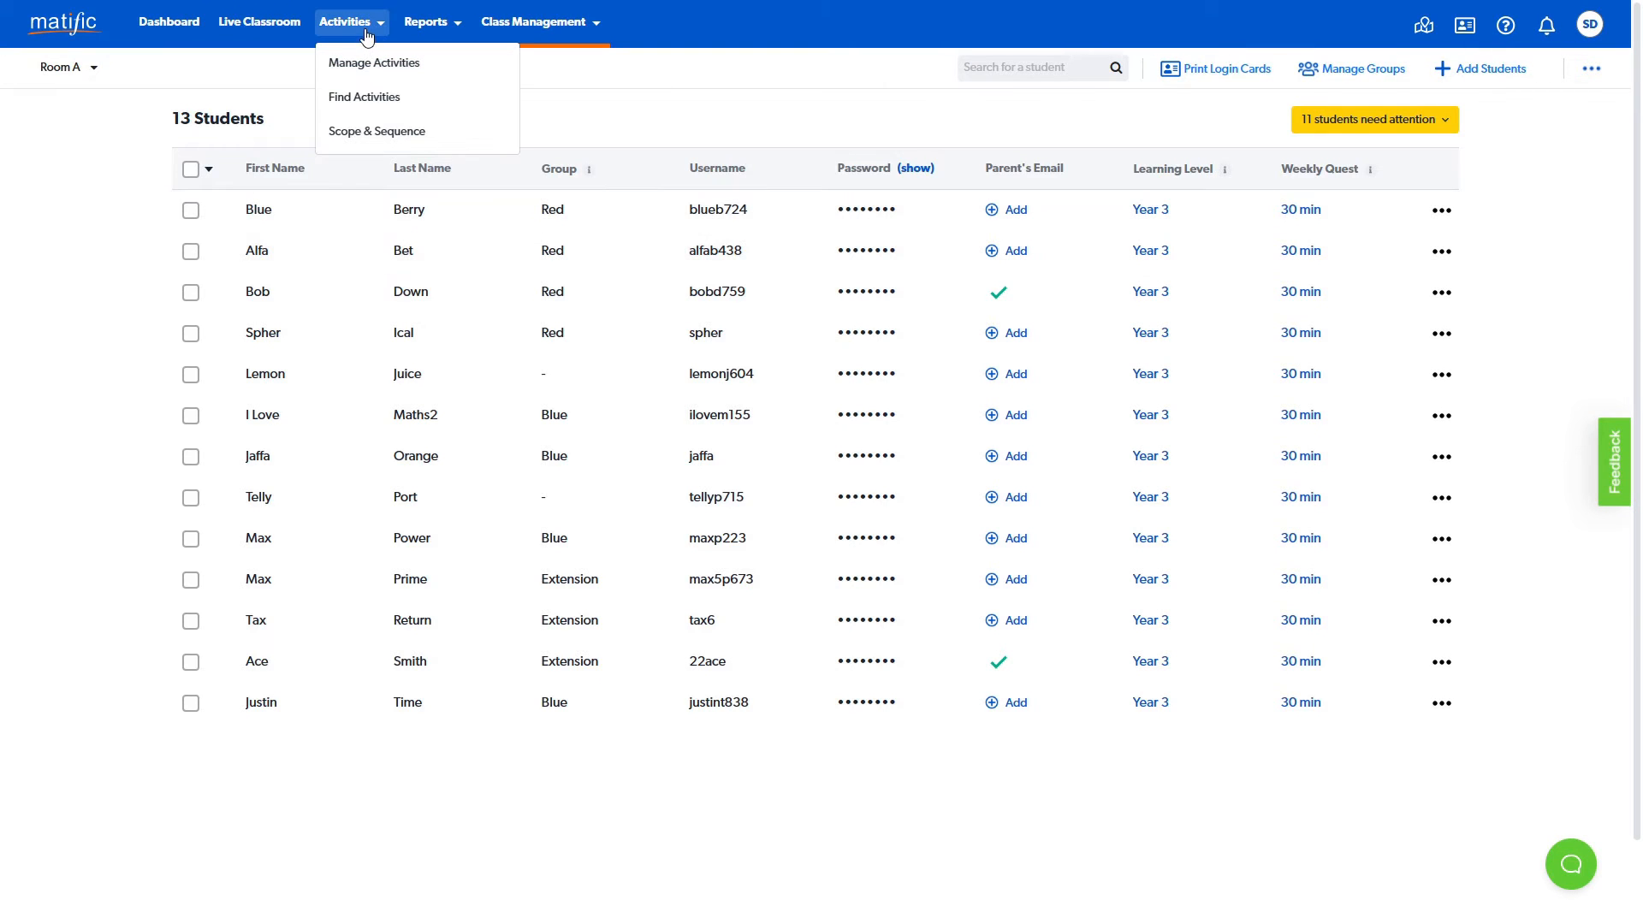
{"action": "left_click", "coordinate": [421, 97]}
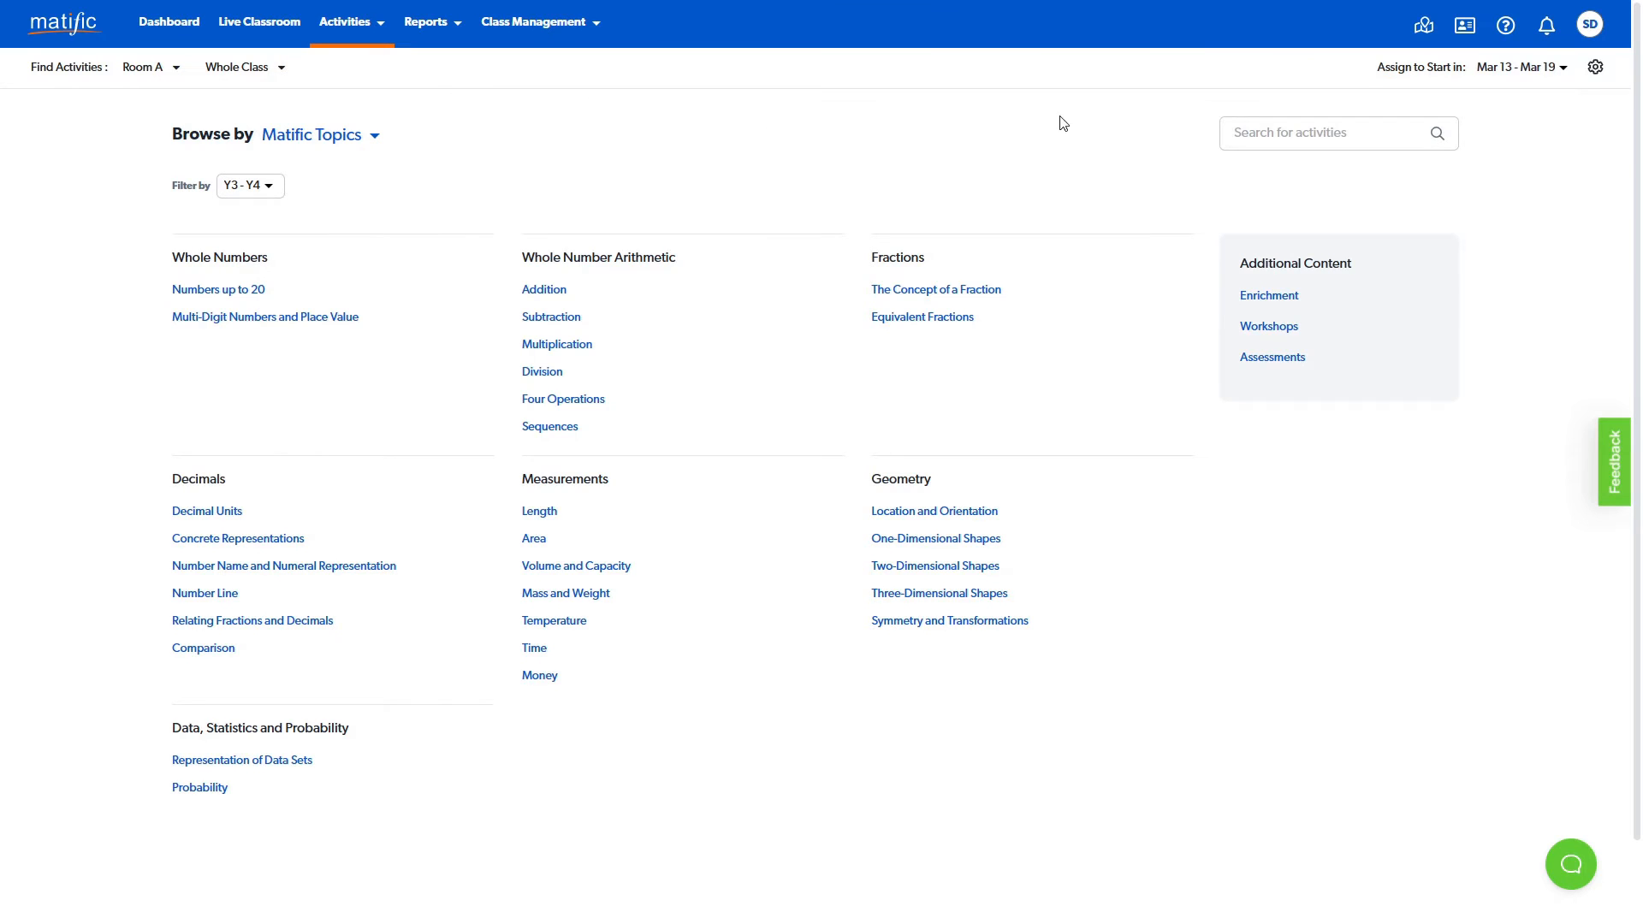
{"action": "left_click", "coordinate": [1561, 75]}
{"action": "scroll", "coordinate": [1528, 141], "scroll_direction": "down", "scroll_amount": 1}
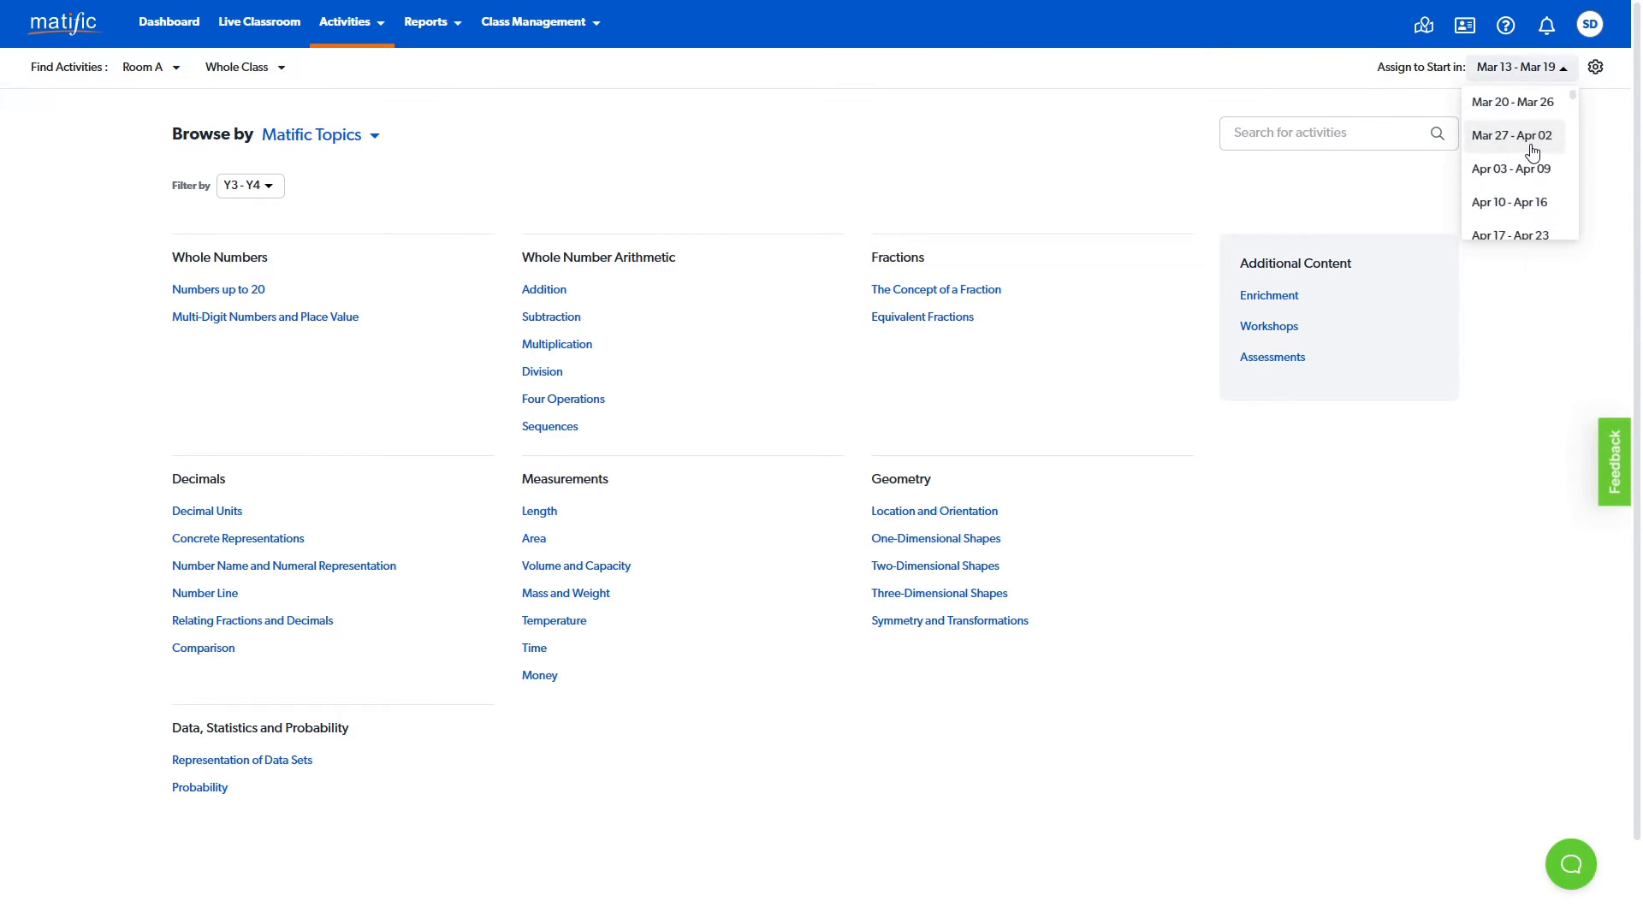
{"action": "scroll", "coordinate": [1532, 152], "scroll_direction": "down", "scroll_amount": 6}
{"action": "left_click", "coordinate": [1595, 118]}
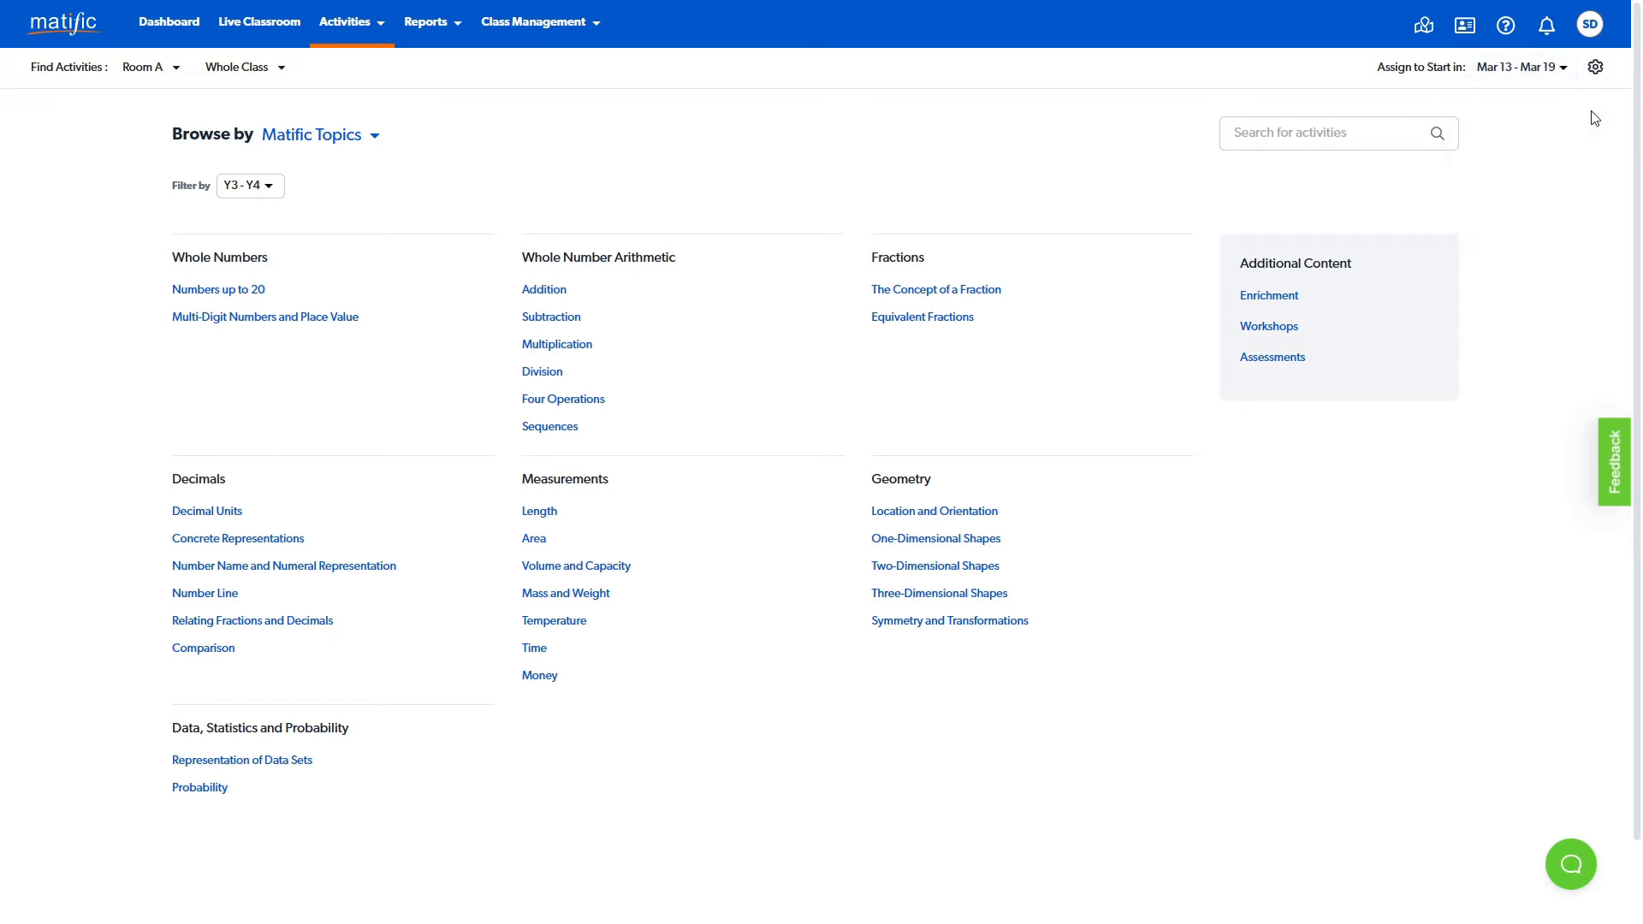
- Open the assignment settings and review the day and time choices for when activities start
{"action": "left_click", "coordinate": [1596, 69]}
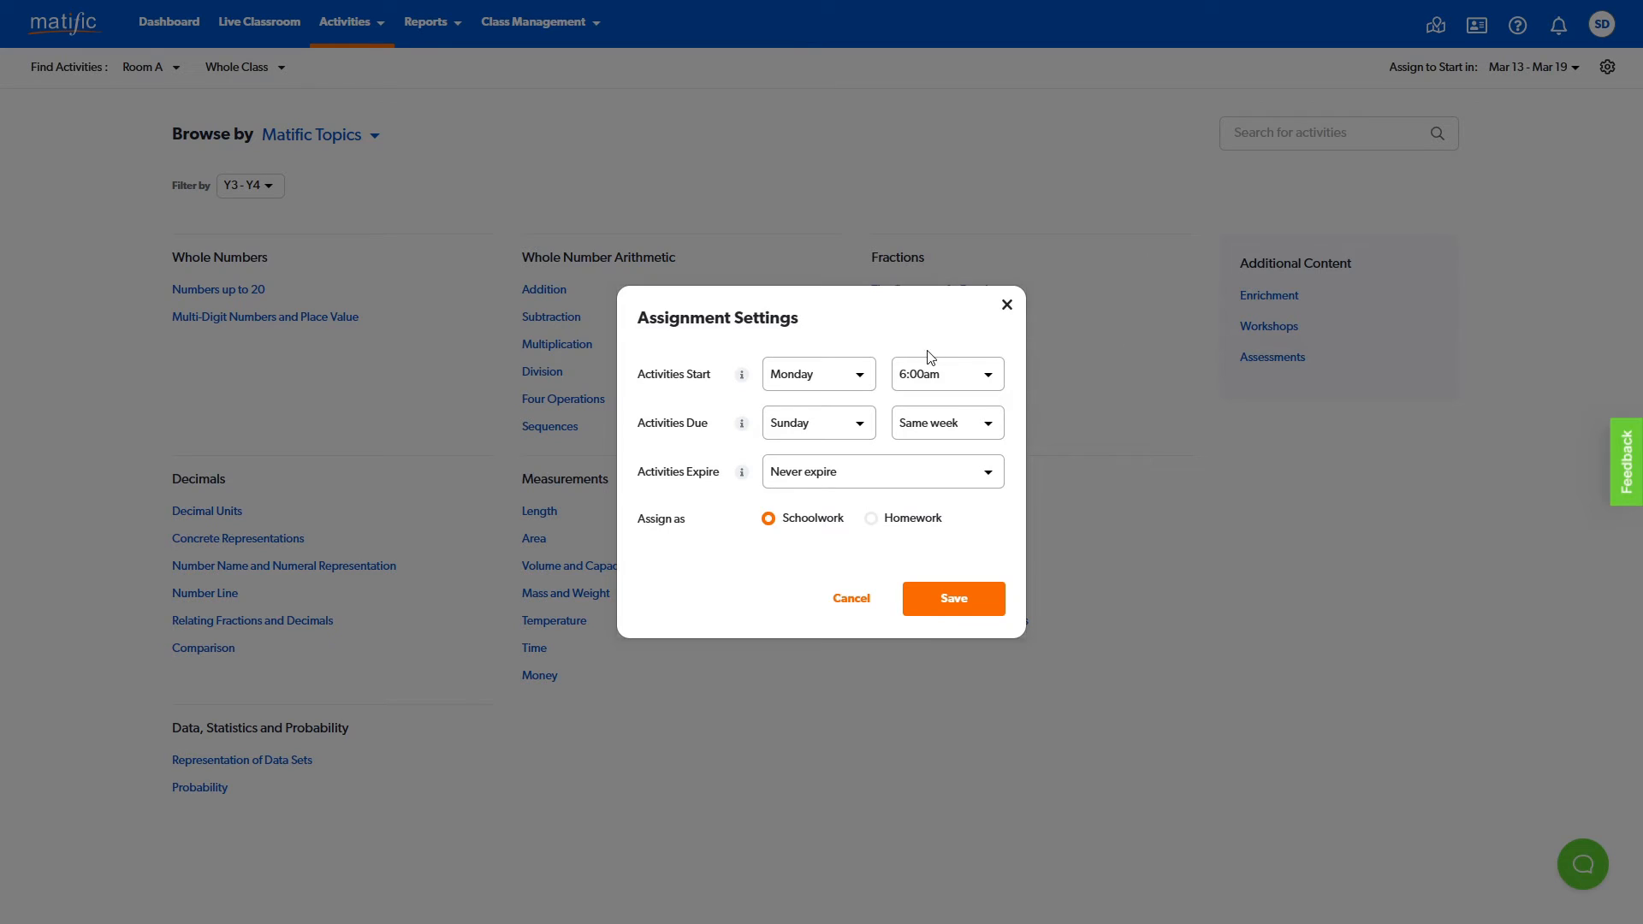
{"action": "left_click", "coordinate": [859, 377]}
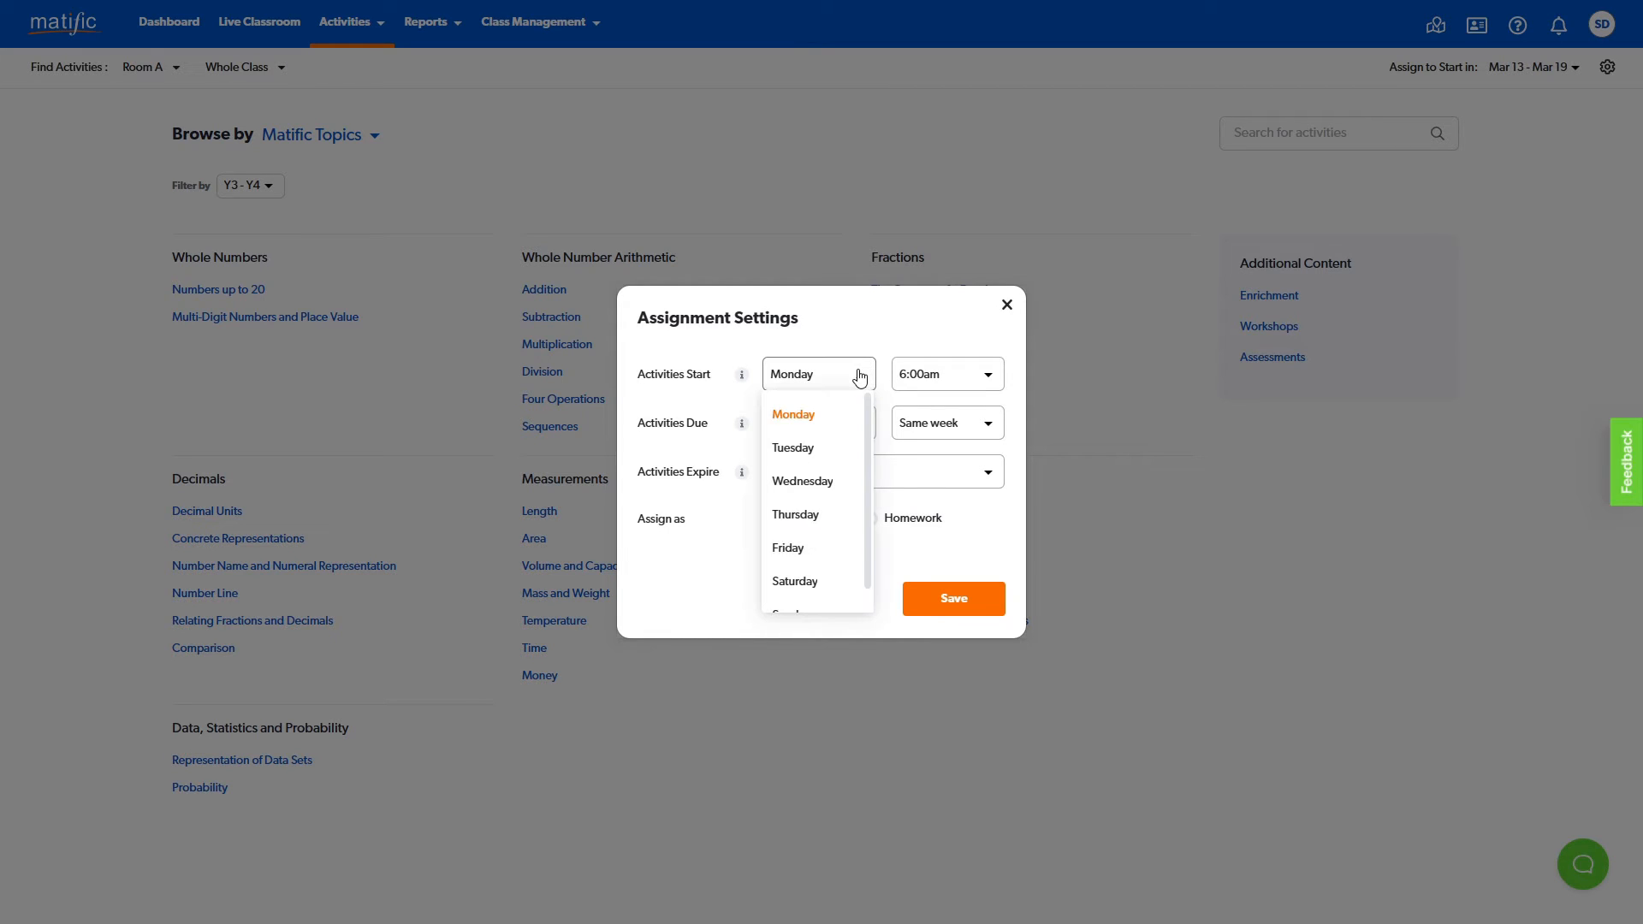
{"action": "left_click", "coordinate": [859, 377]}
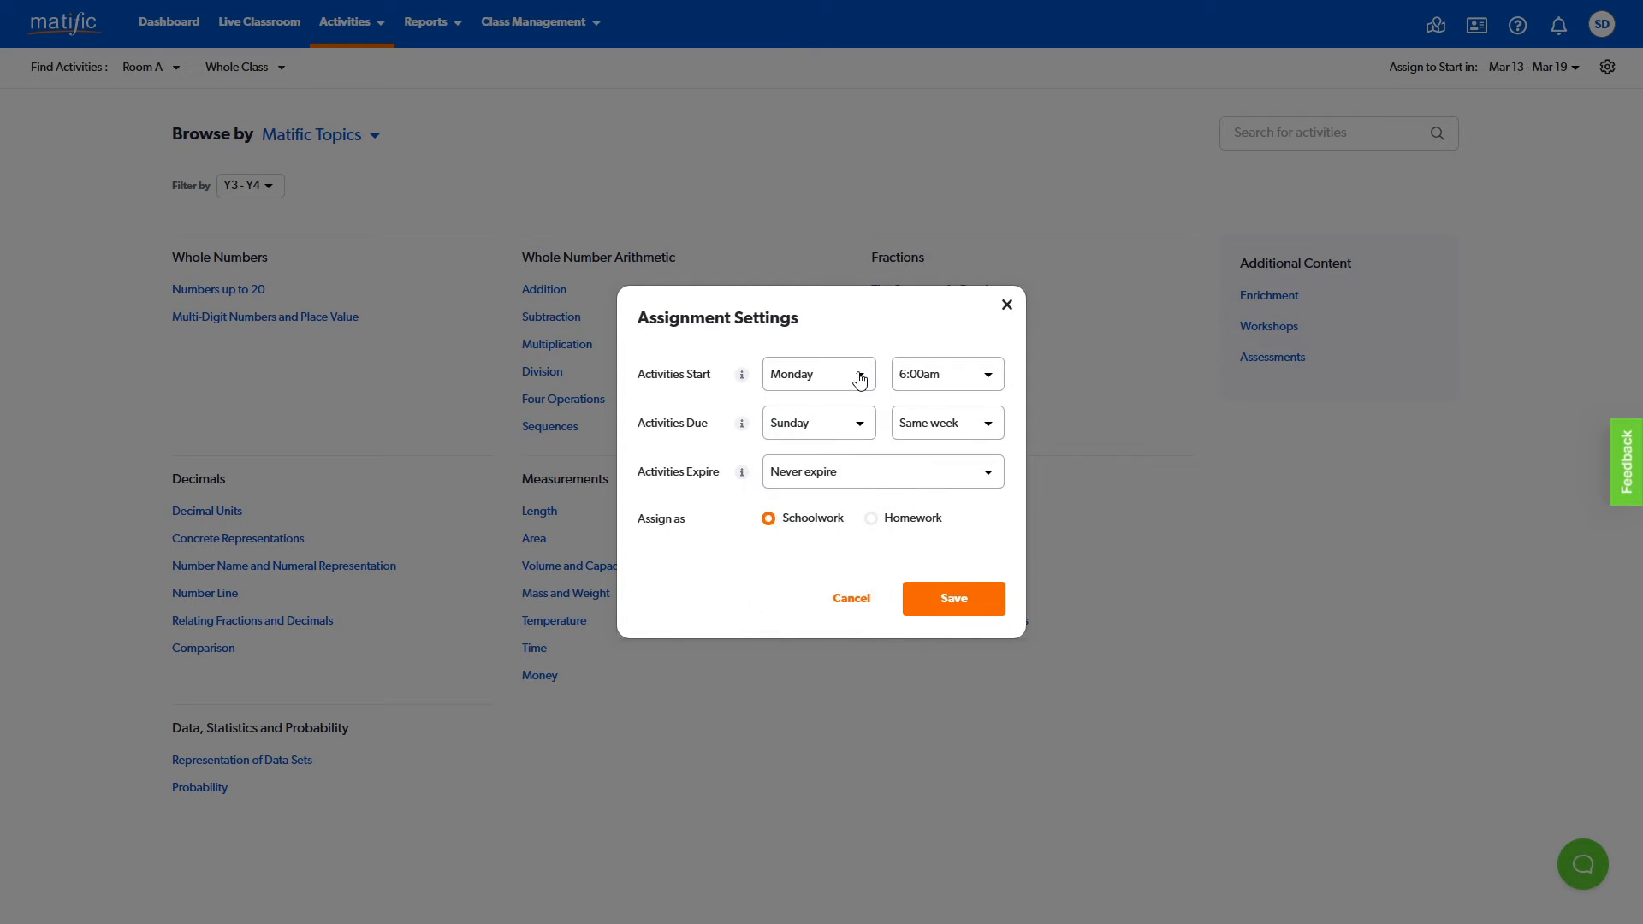
{"action": "left_click", "coordinate": [987, 376]}
{"action": "scroll", "coordinate": [955, 445], "scroll_direction": "down", "scroll_amount": 3}
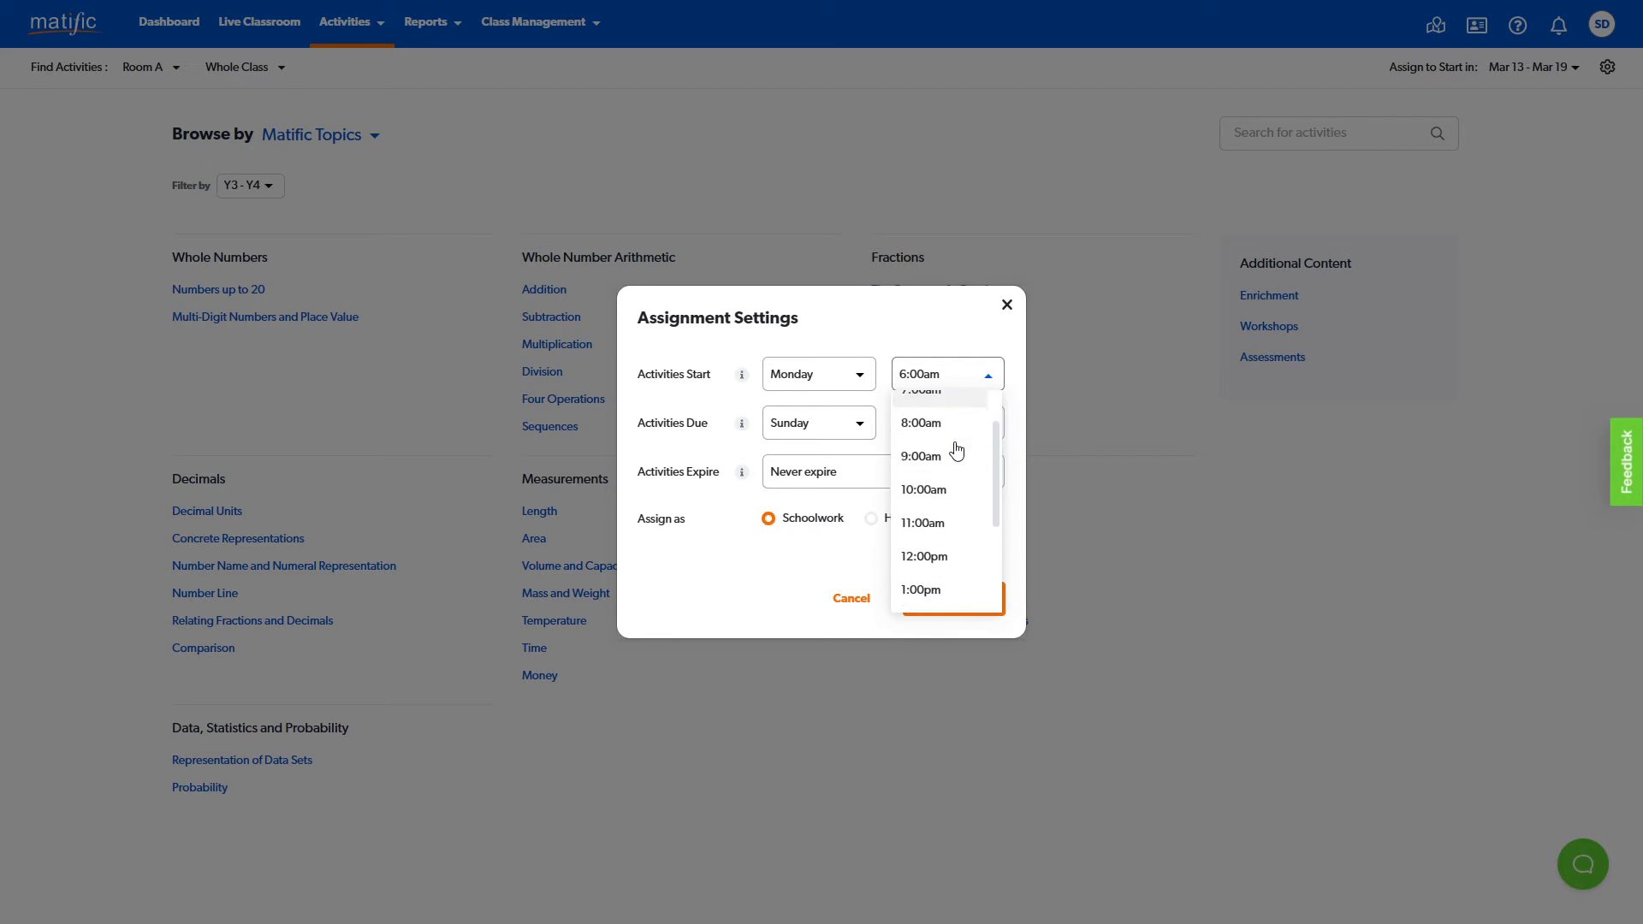
{"action": "left_click", "coordinate": [771, 568]}
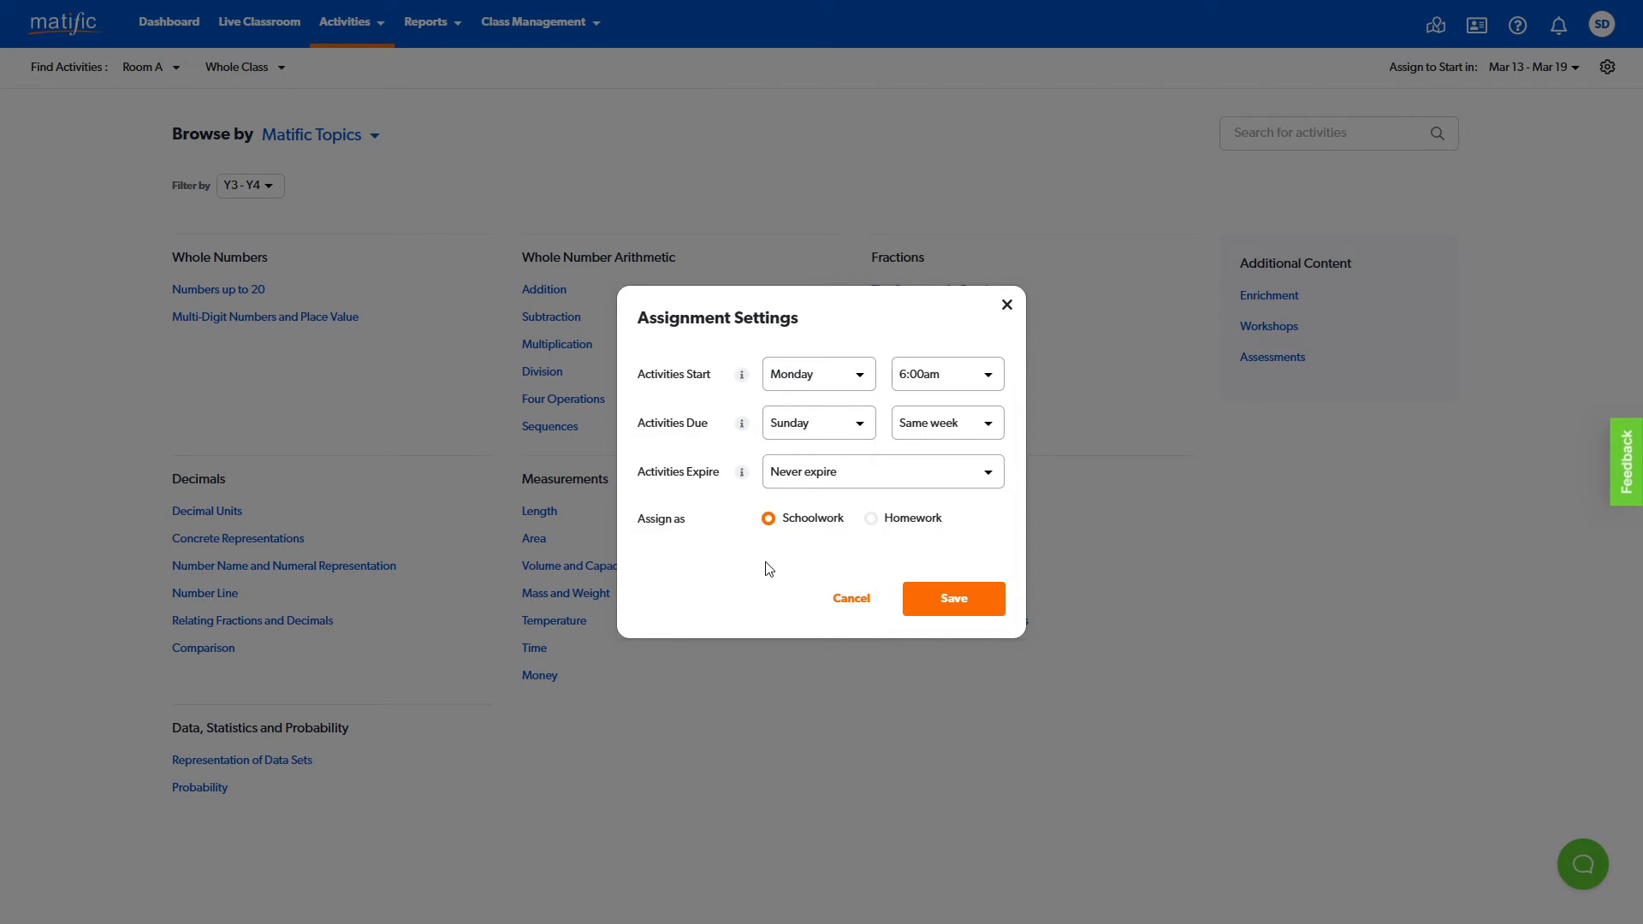
- Review the day and week choices for when activities are due
{"action": "left_click", "coordinate": [851, 428]}
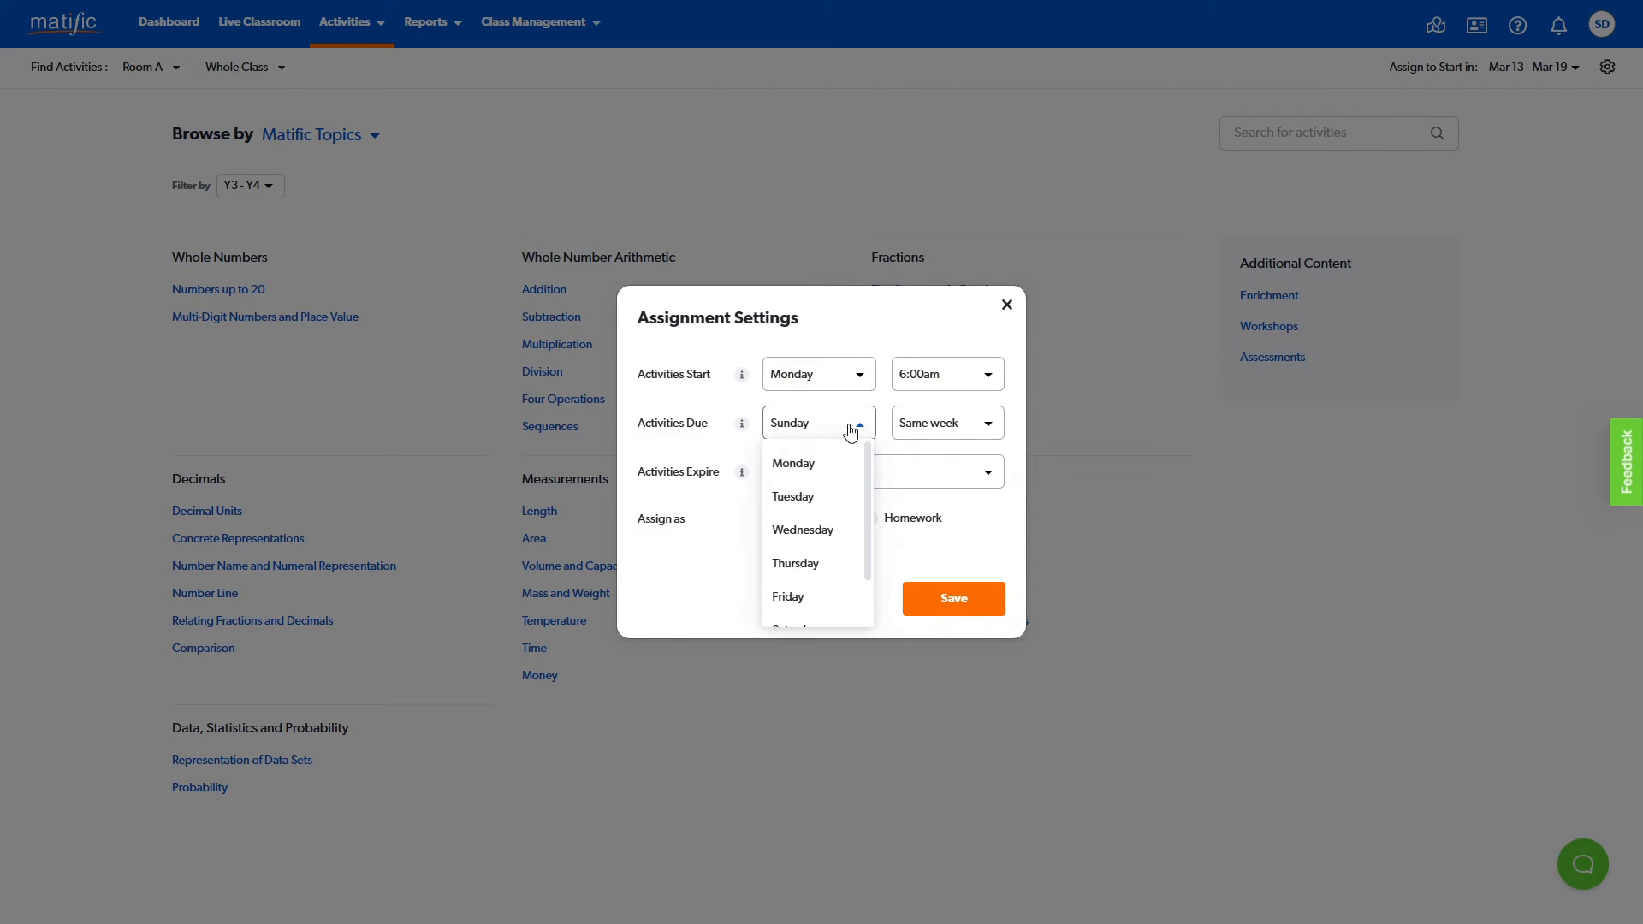
{"action": "scroll", "coordinate": [814, 477], "scroll_direction": "down", "scroll_amount": 2}
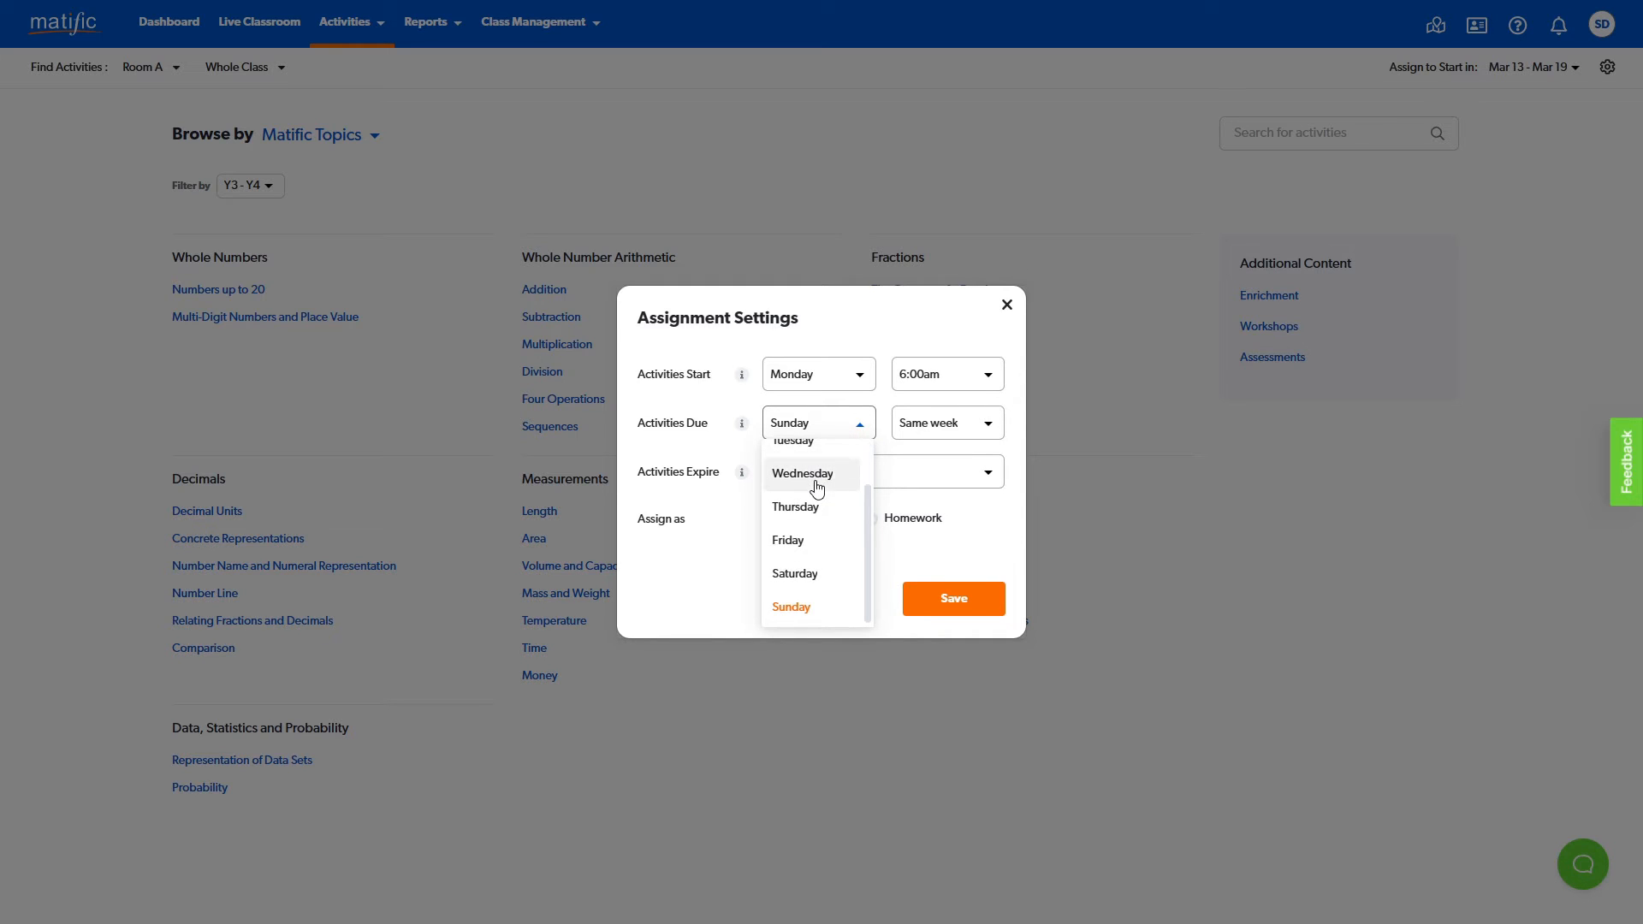
{"action": "left_click", "coordinate": [719, 530]}
{"action": "left_click", "coordinate": [974, 433]}
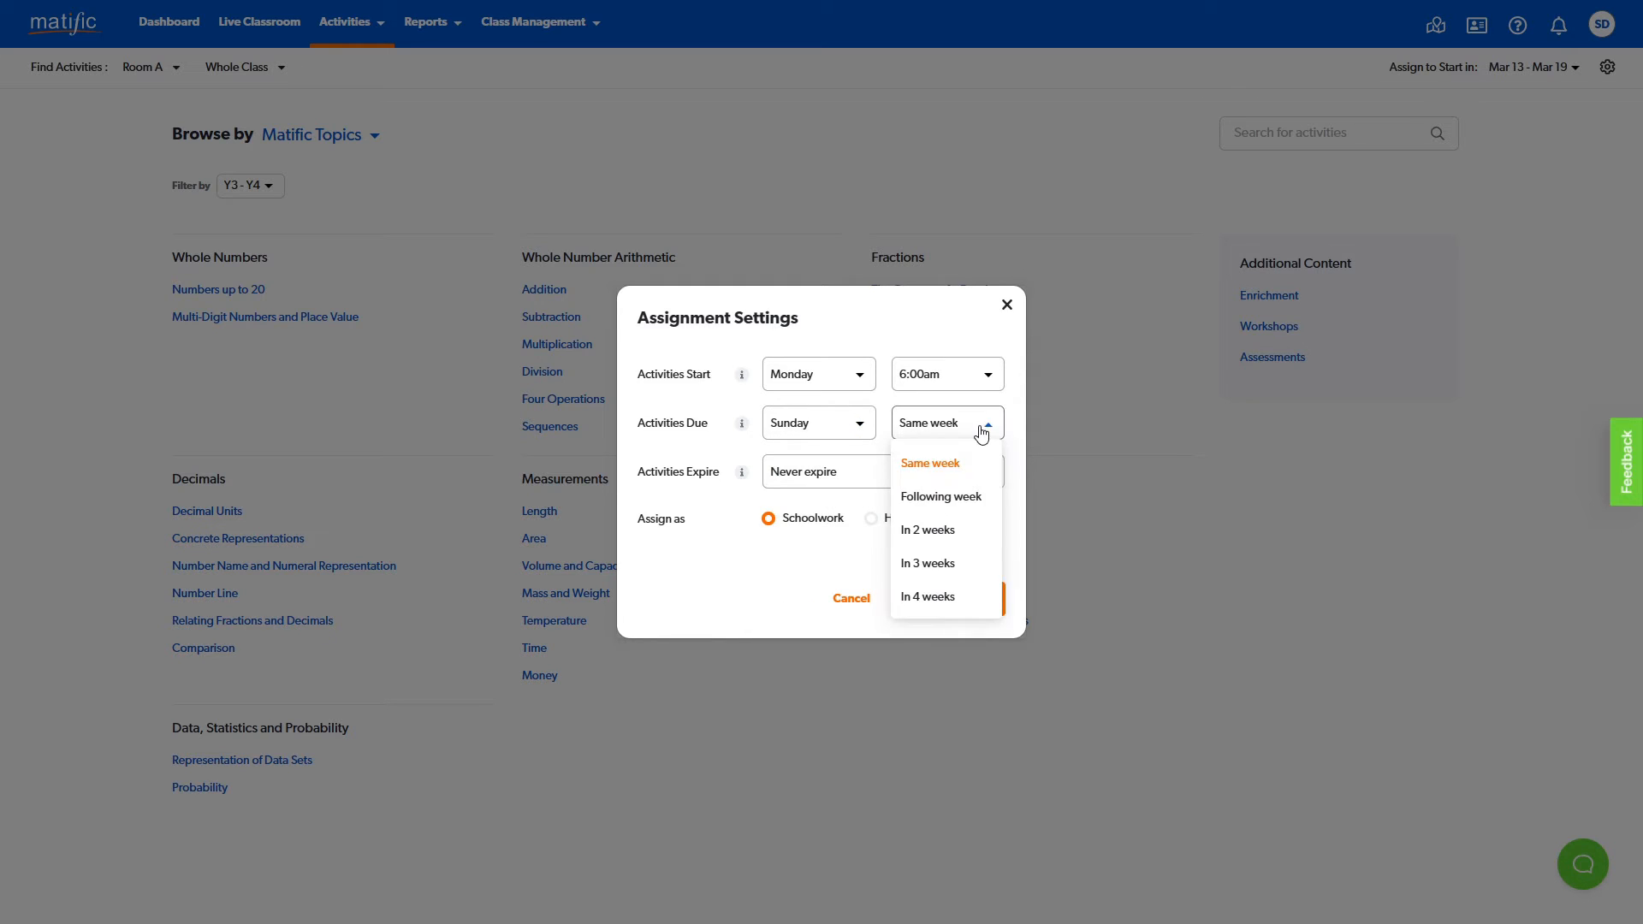
{"action": "left_click", "coordinate": [740, 554]}
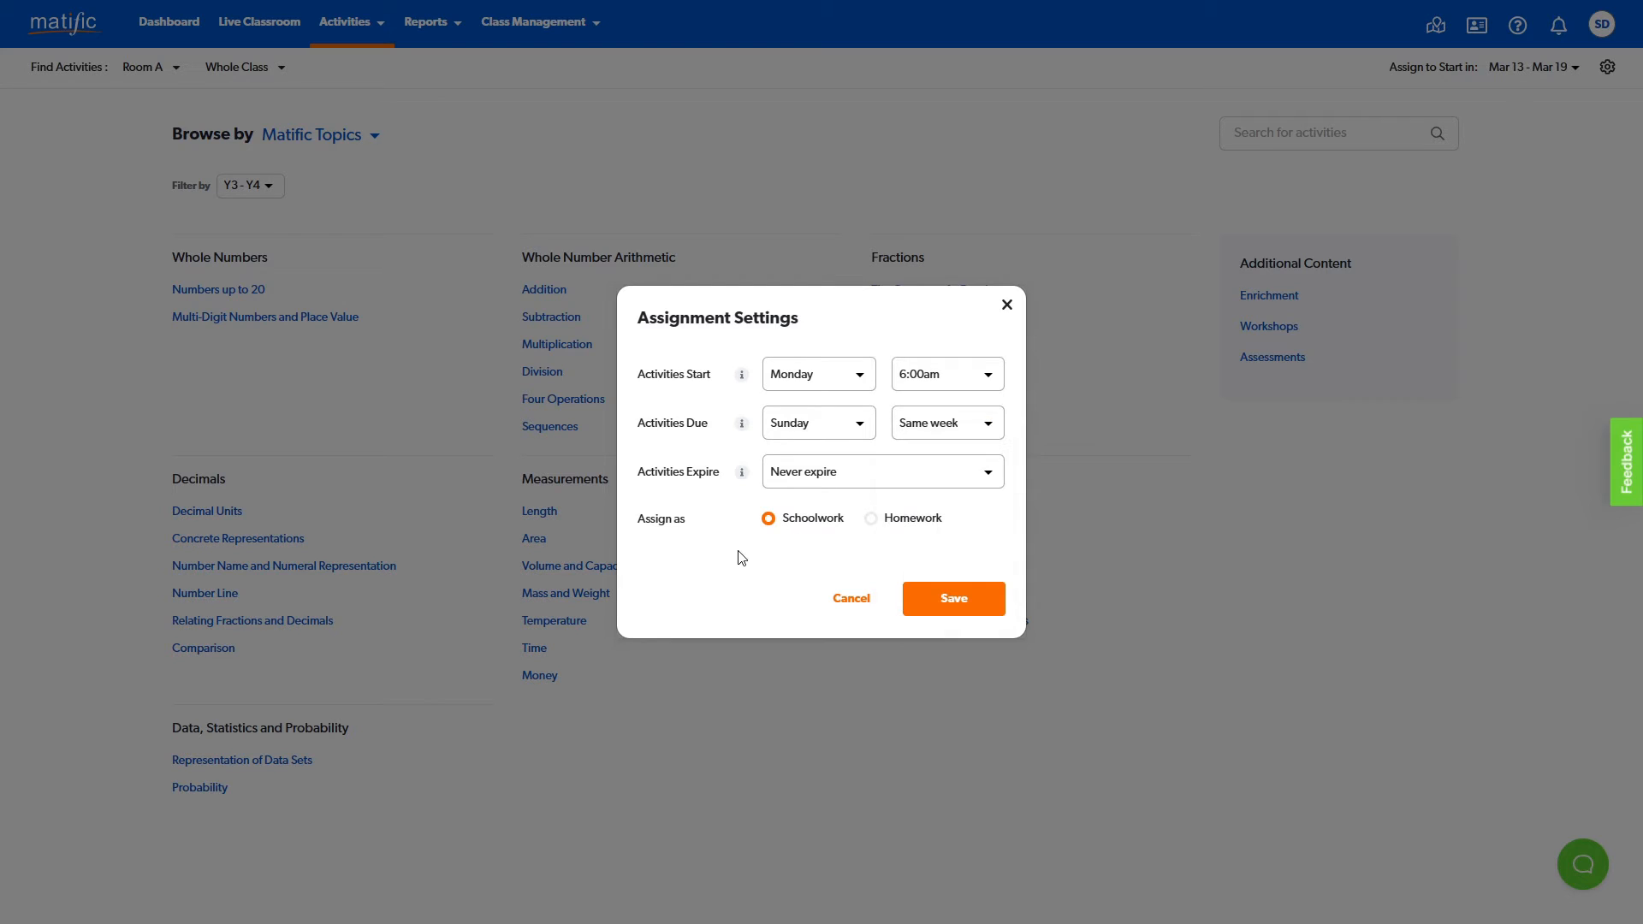
- Review the activity expiry choices and close the assignment settings without saving
{"action": "left_click", "coordinate": [981, 479]}
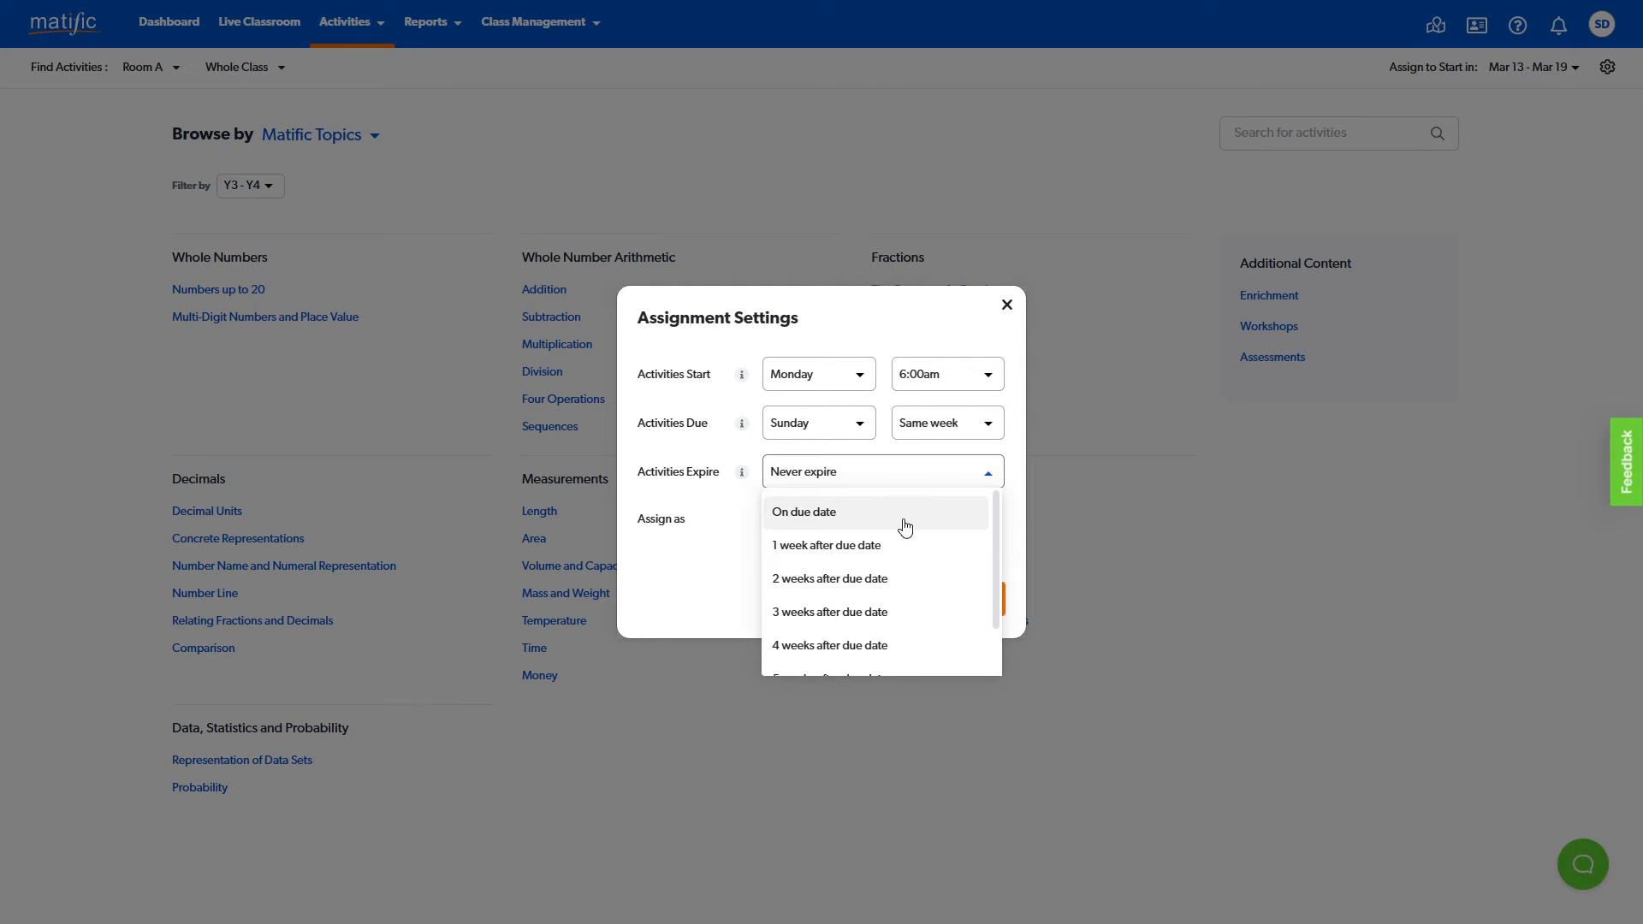
{"action": "scroll", "coordinate": [905, 525], "scroll_direction": "down", "scroll_amount": 2}
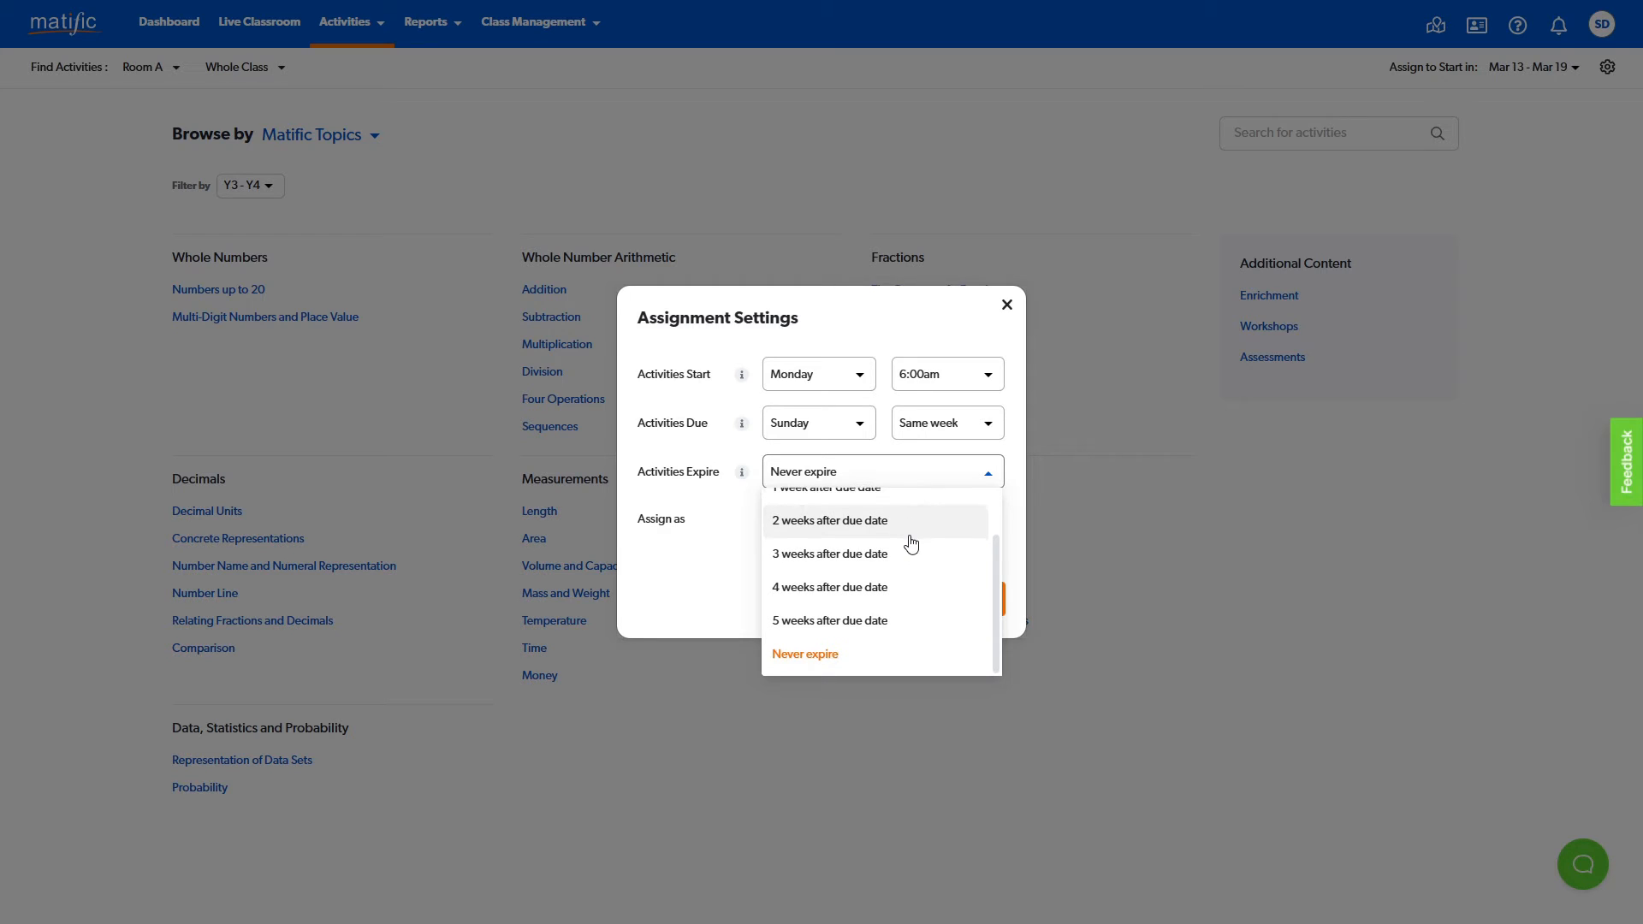
{"action": "left_click", "coordinate": [715, 556]}
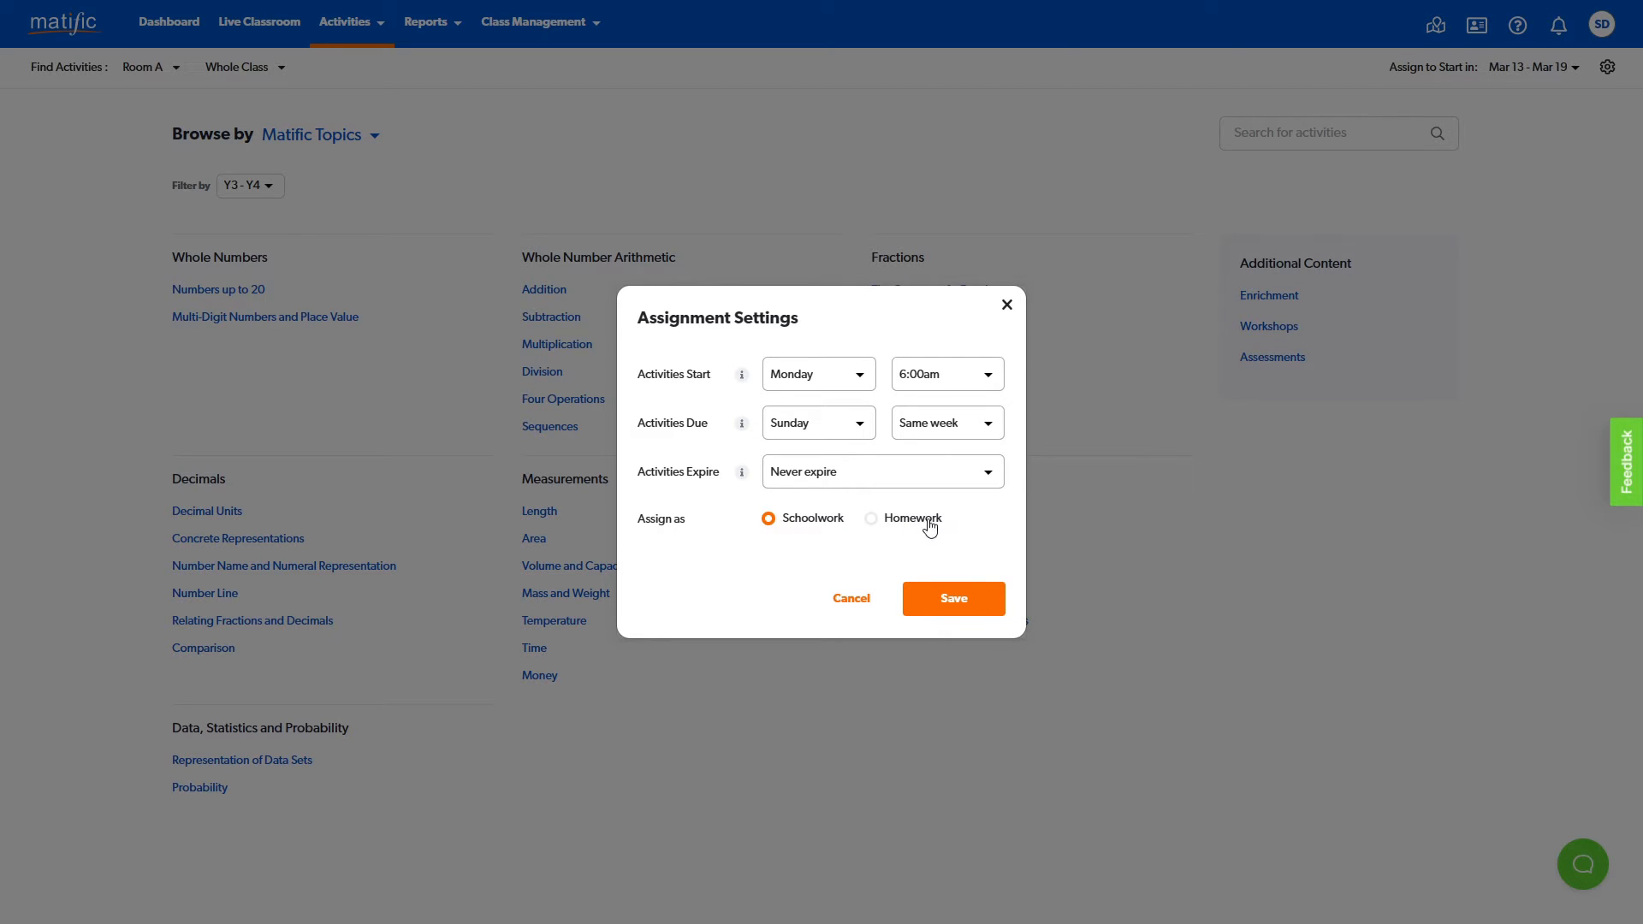
{"action": "left_click", "coordinate": [1007, 305]}
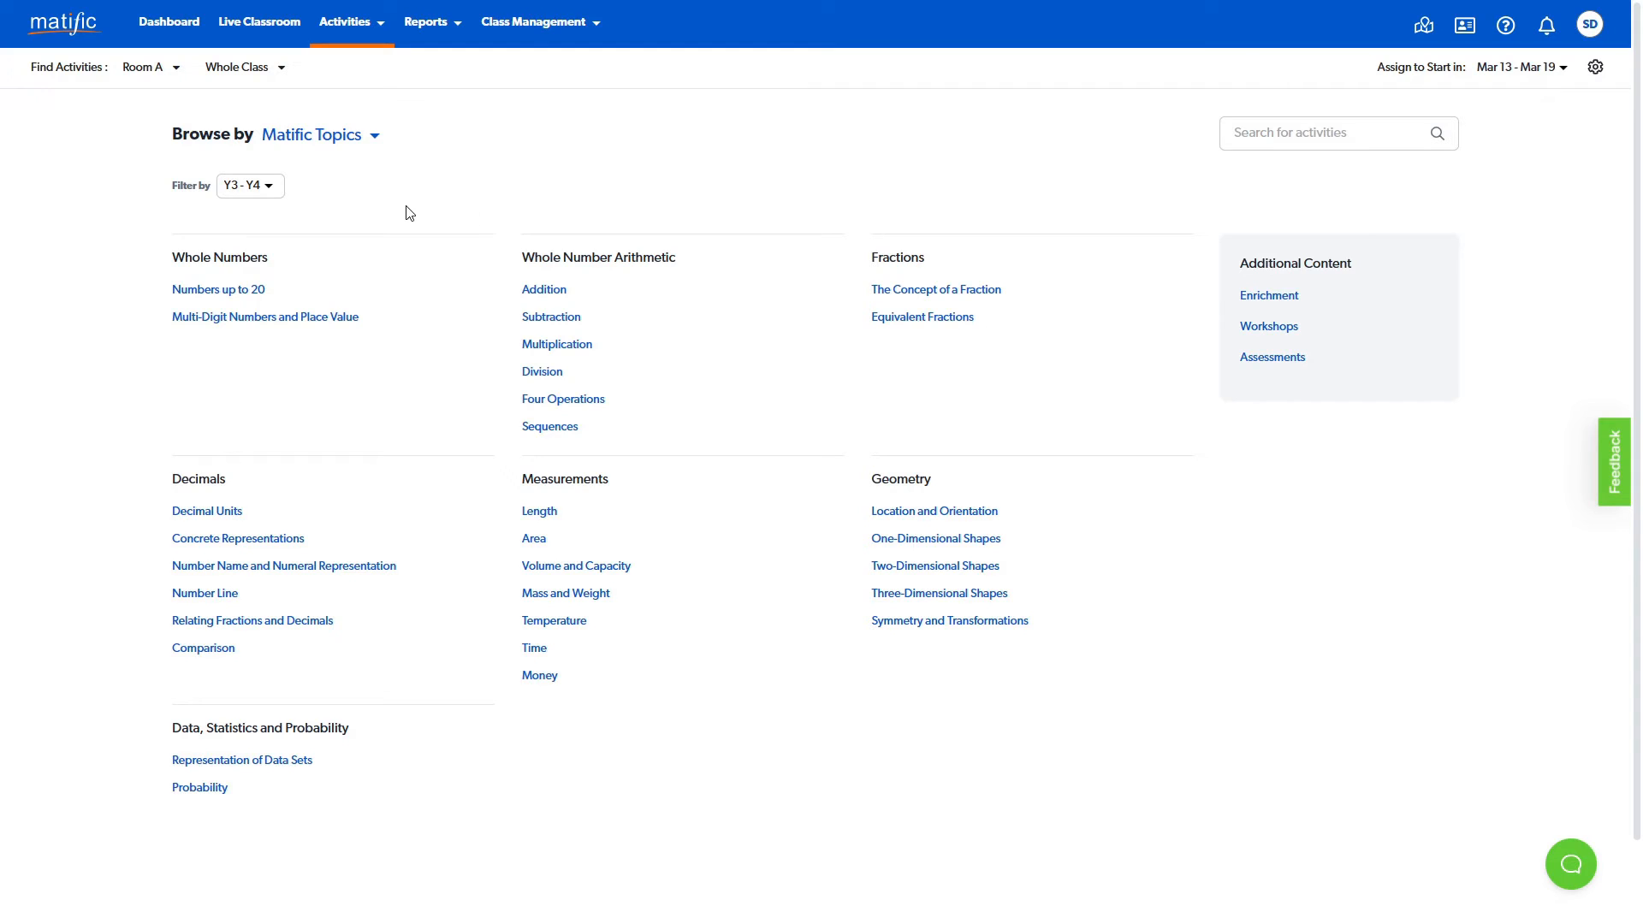
- Review the Topic and Curriculum browsing choices and the year levels available for filtering activities
{"action": "left_click", "coordinate": [373, 150]}
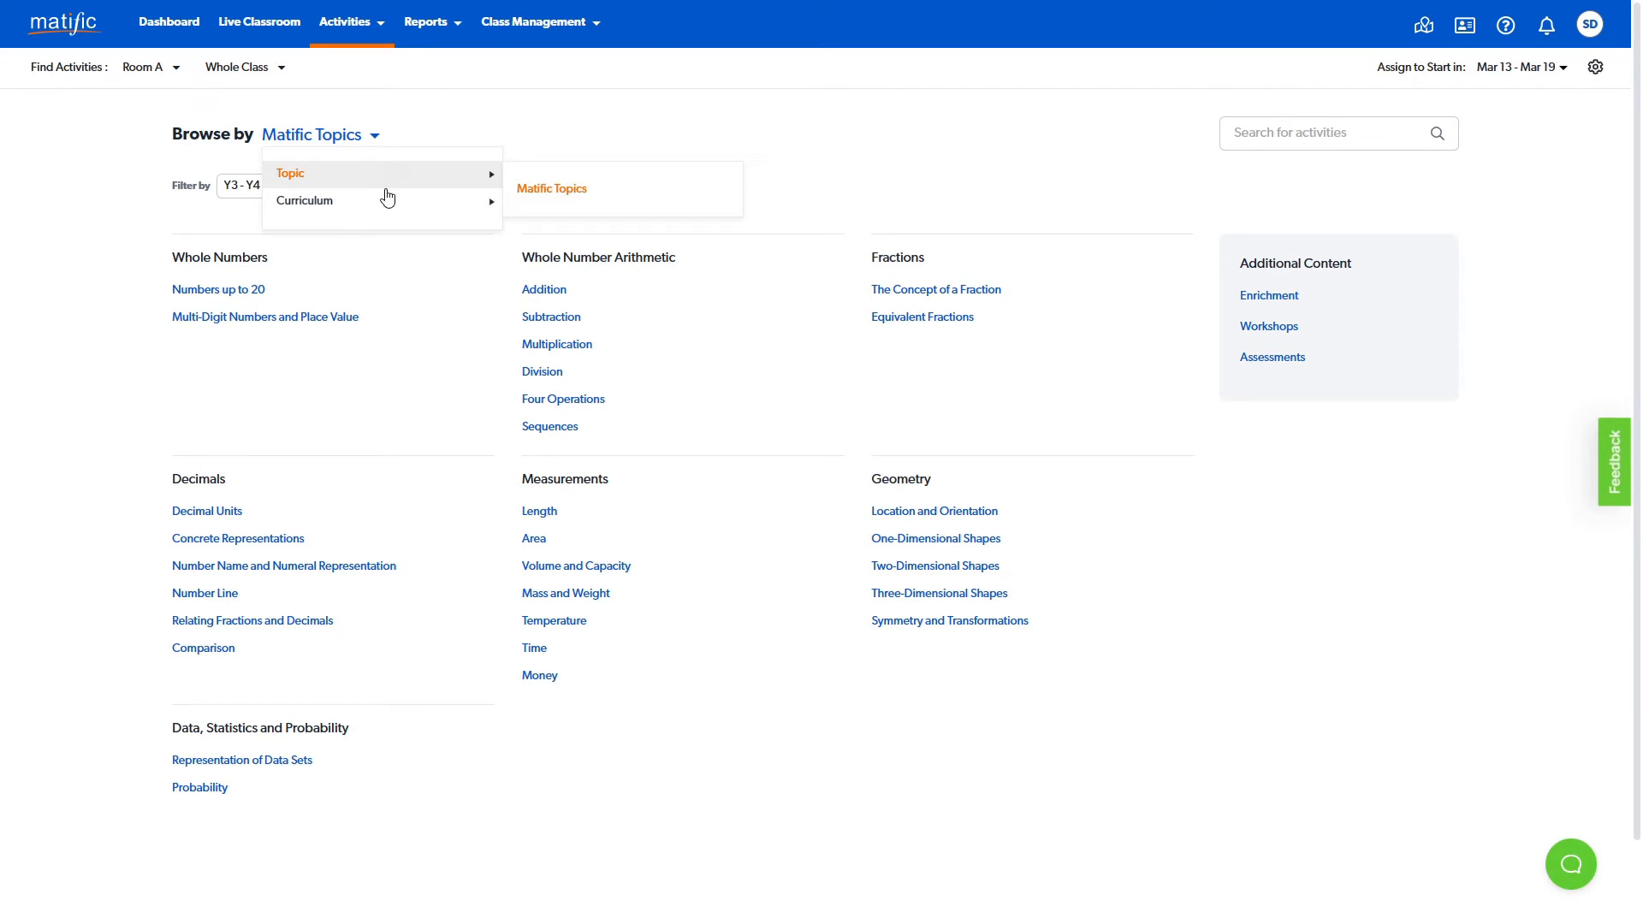
{"action": "mouse_move", "coordinate": [390, 211]}
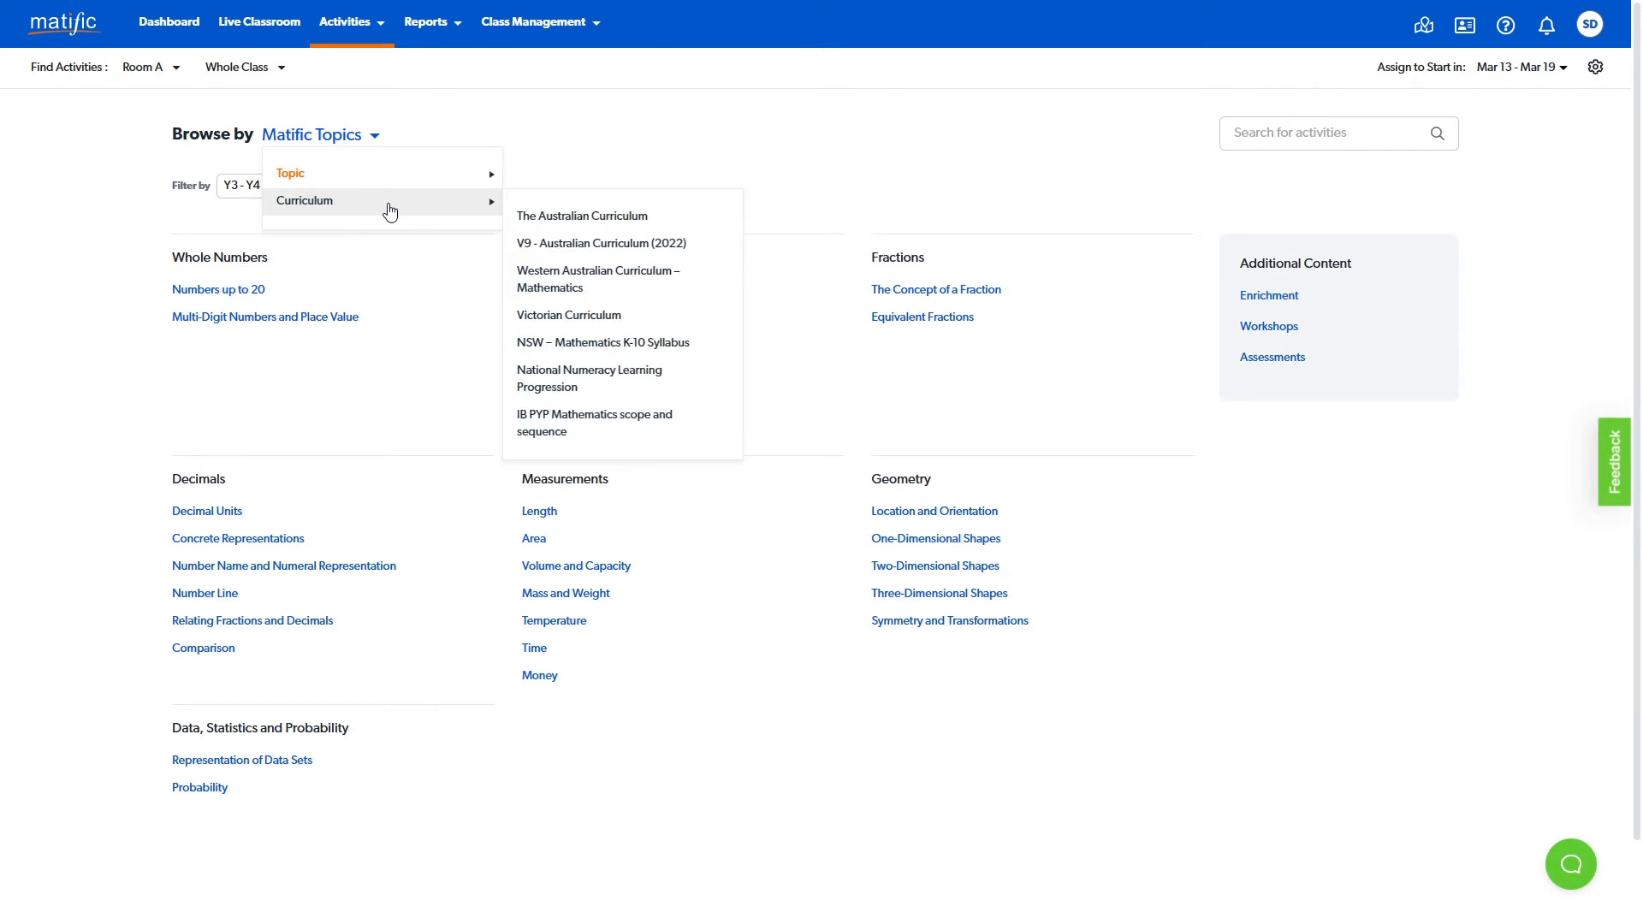
{"action": "left_click", "coordinate": [449, 123]}
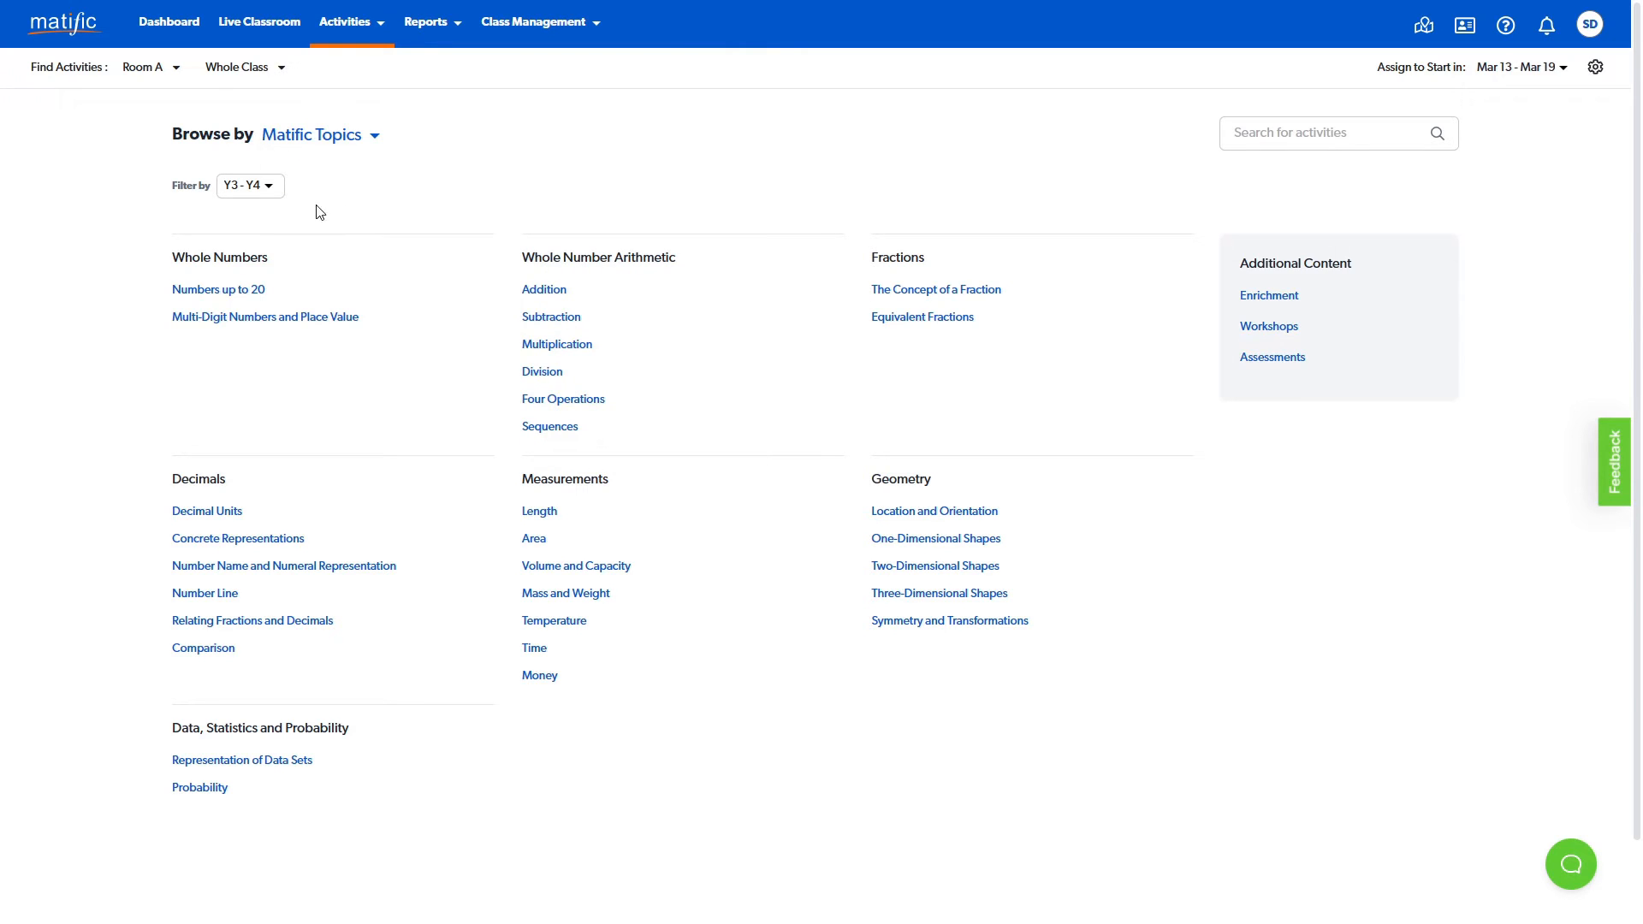
{"action": "left_click", "coordinate": [272, 195]}
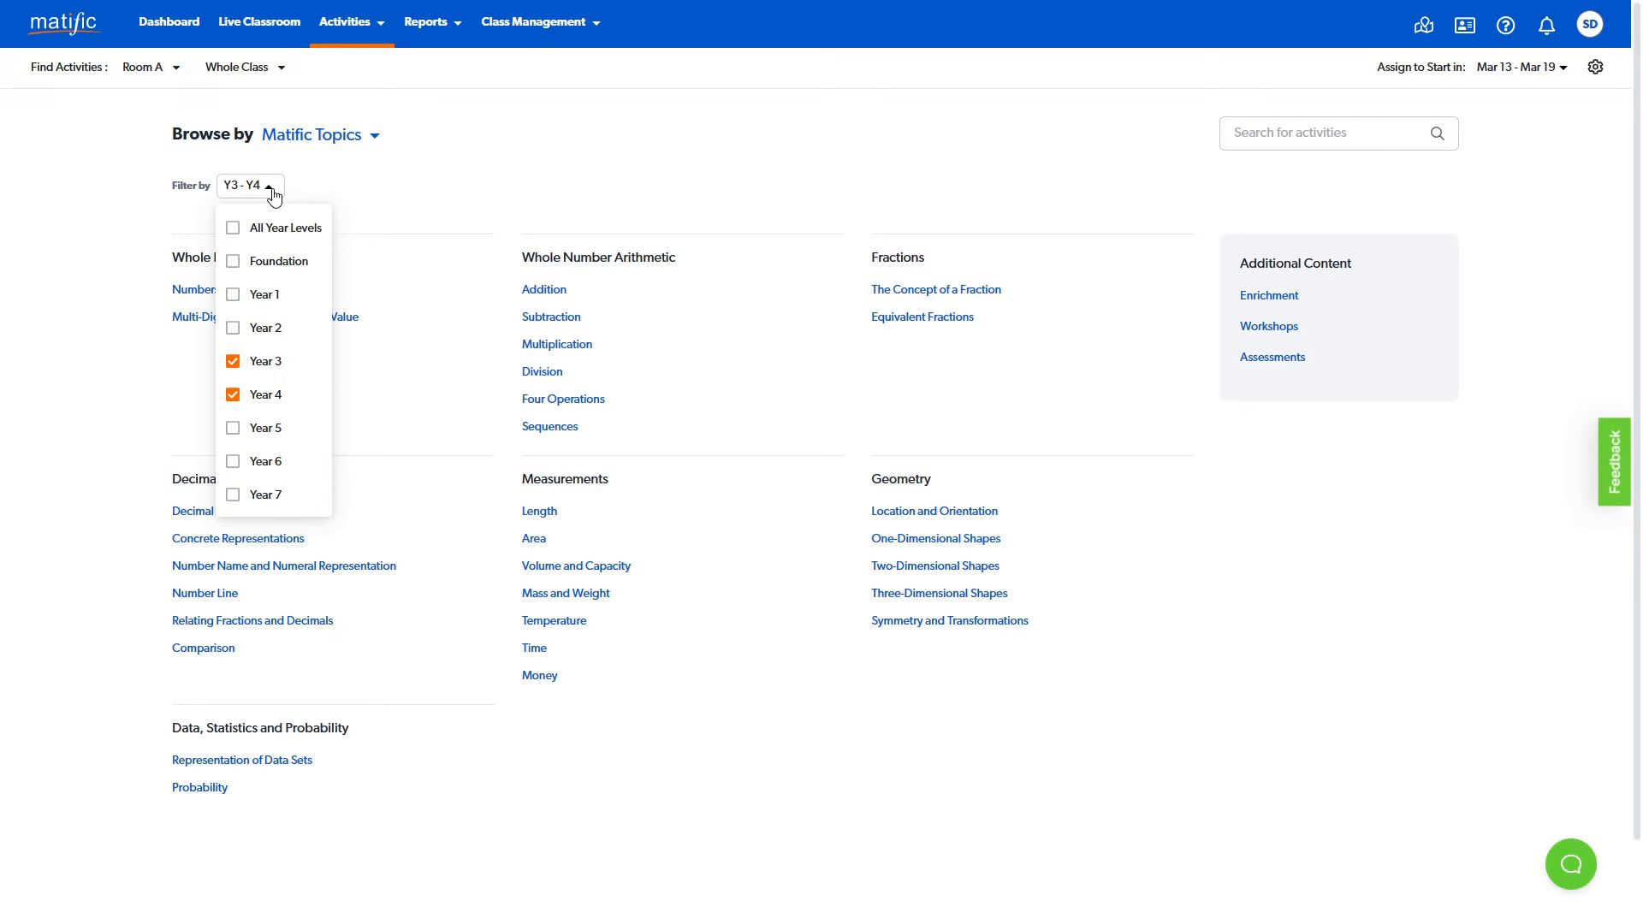
{"action": "left_click", "coordinate": [272, 196]}
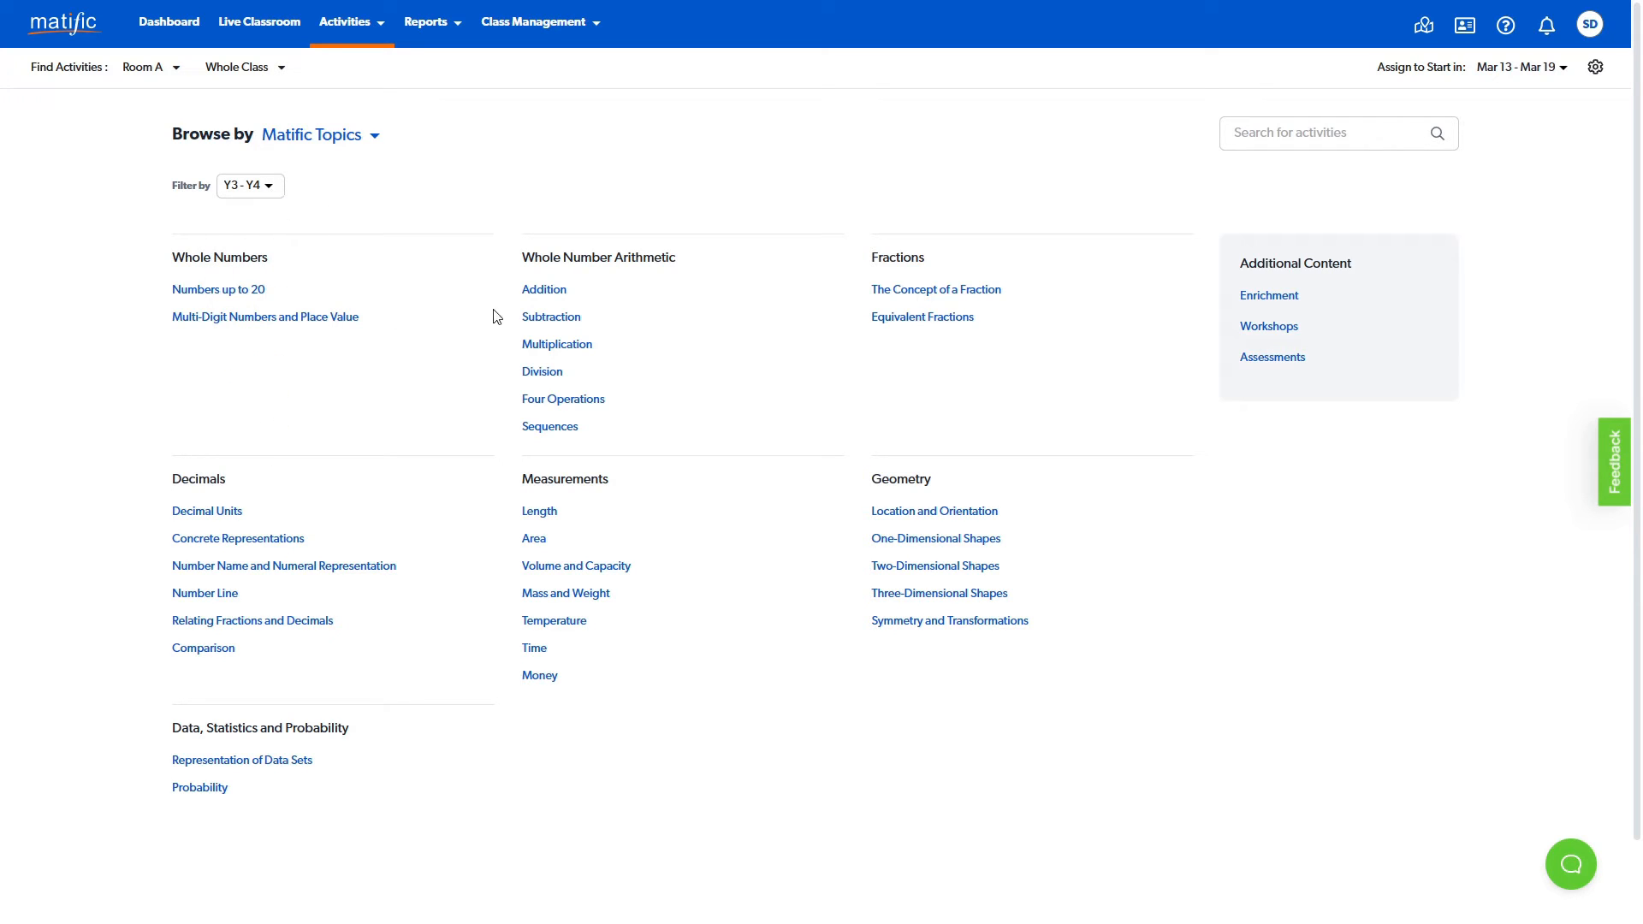
- Open the Addition topic, expand Year 3 Regrouping, and check when "Use place value to add three-digit numbers" is assigned
{"action": "left_click", "coordinate": [544, 295]}
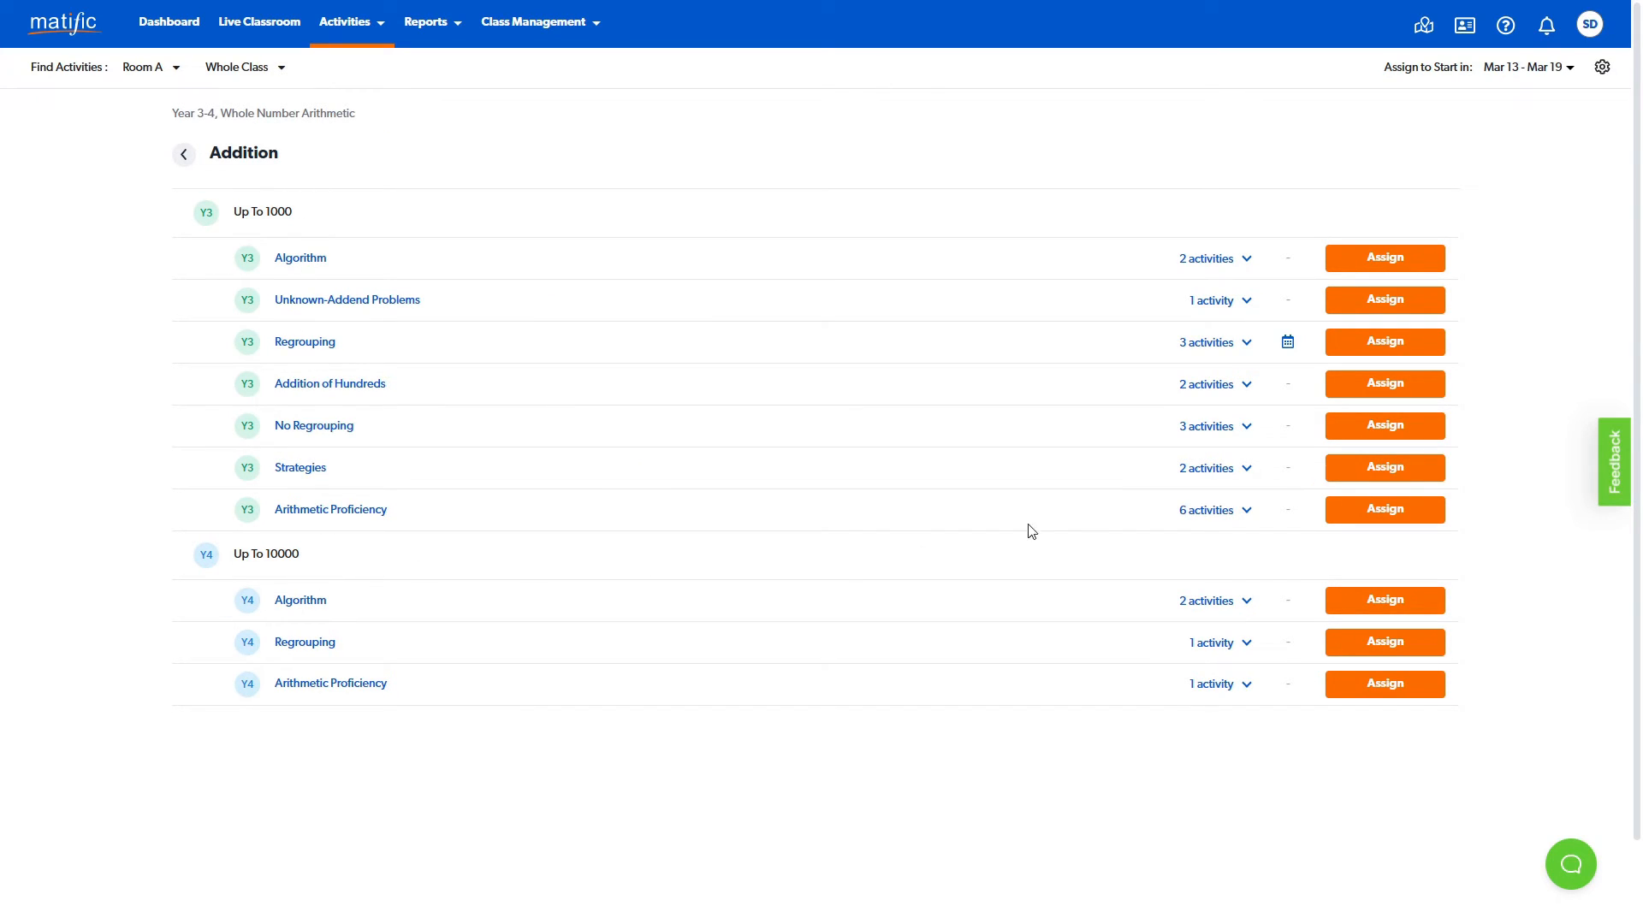
{"action": "left_click", "coordinate": [1246, 346]}
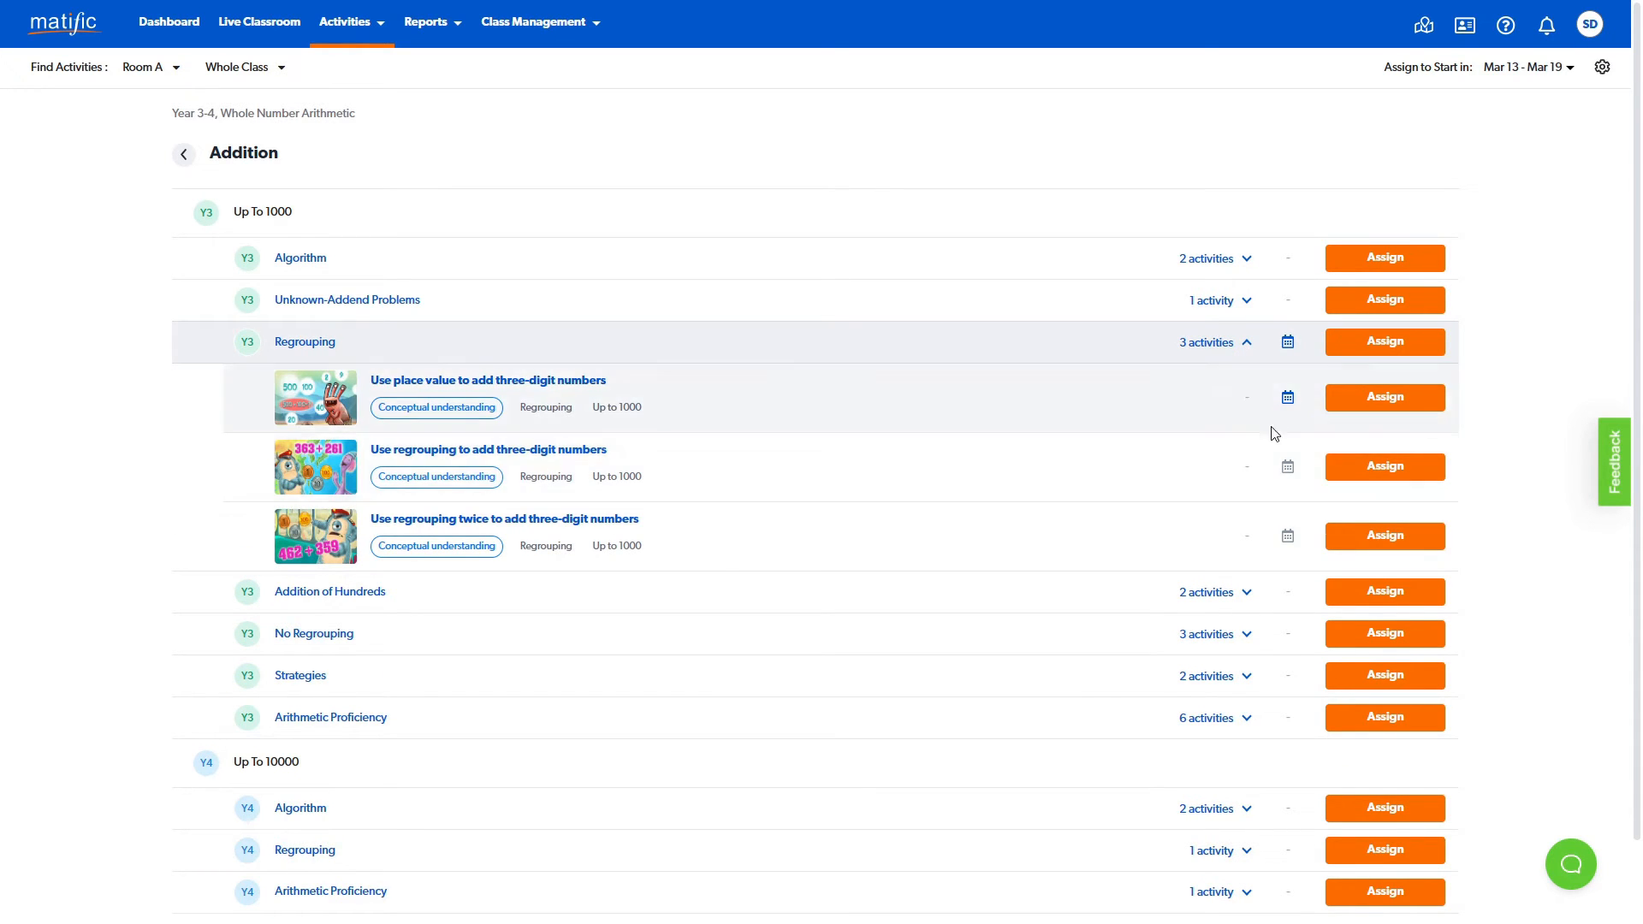
{"action": "left_click", "coordinate": [1289, 401]}
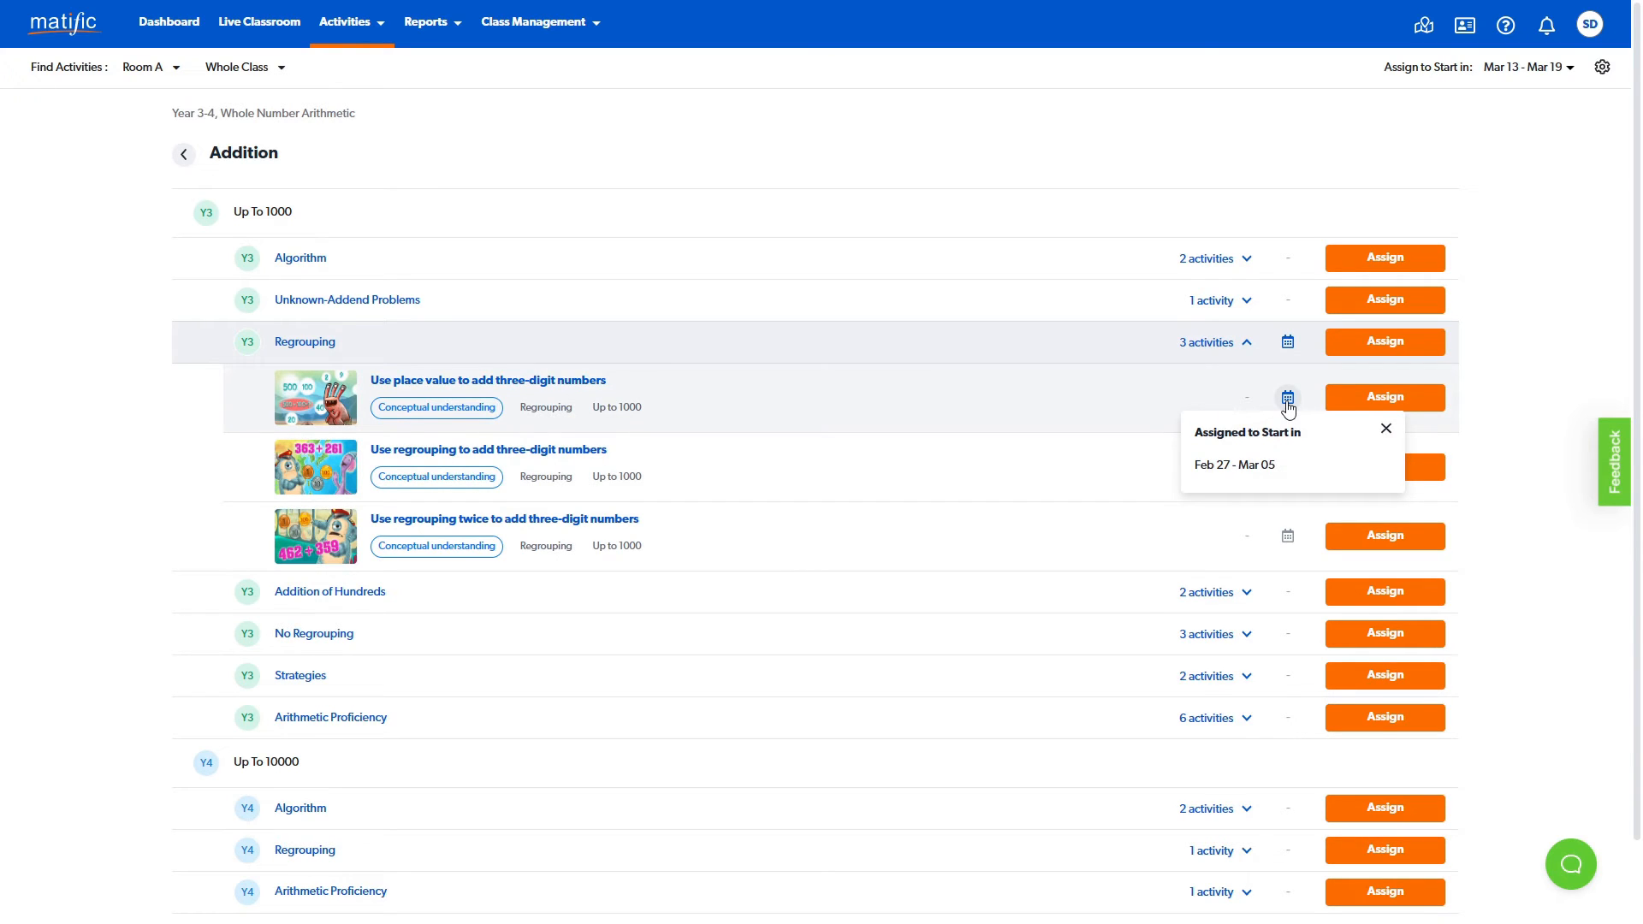
- Expand Year 3 Arithmetic Proficiency and assign "Create and add whole numbers using skip counting (two values)" to the whole class
{"action": "left_click", "coordinate": [1288, 401]}
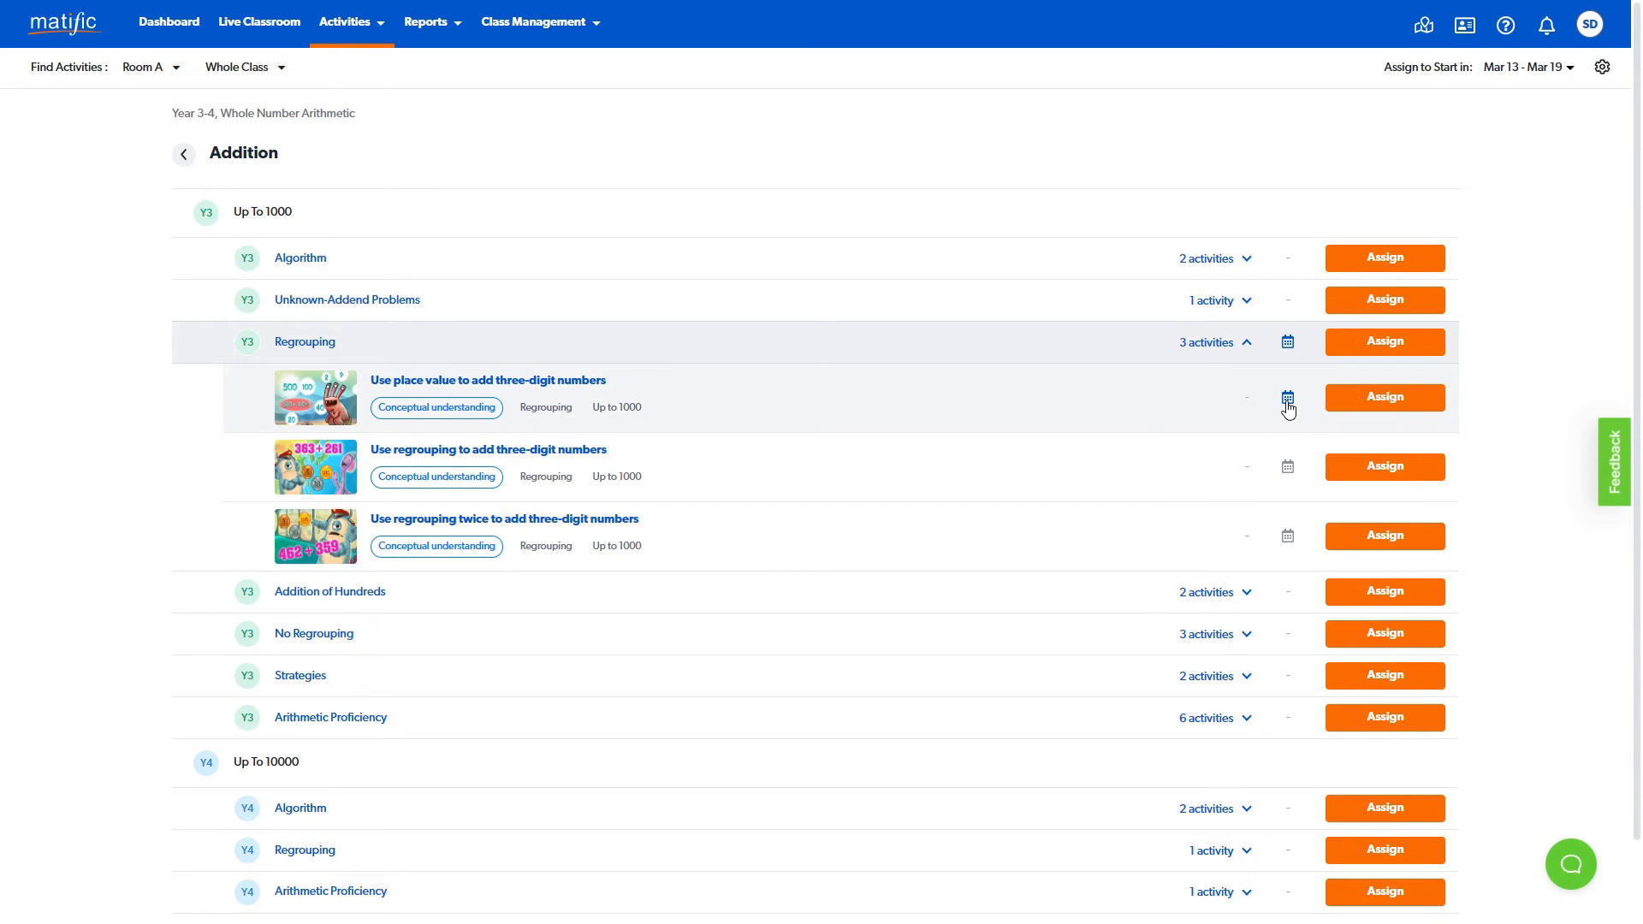
{"action": "scroll", "coordinate": [1057, 548], "scroll_direction": "down", "scroll_amount": 1}
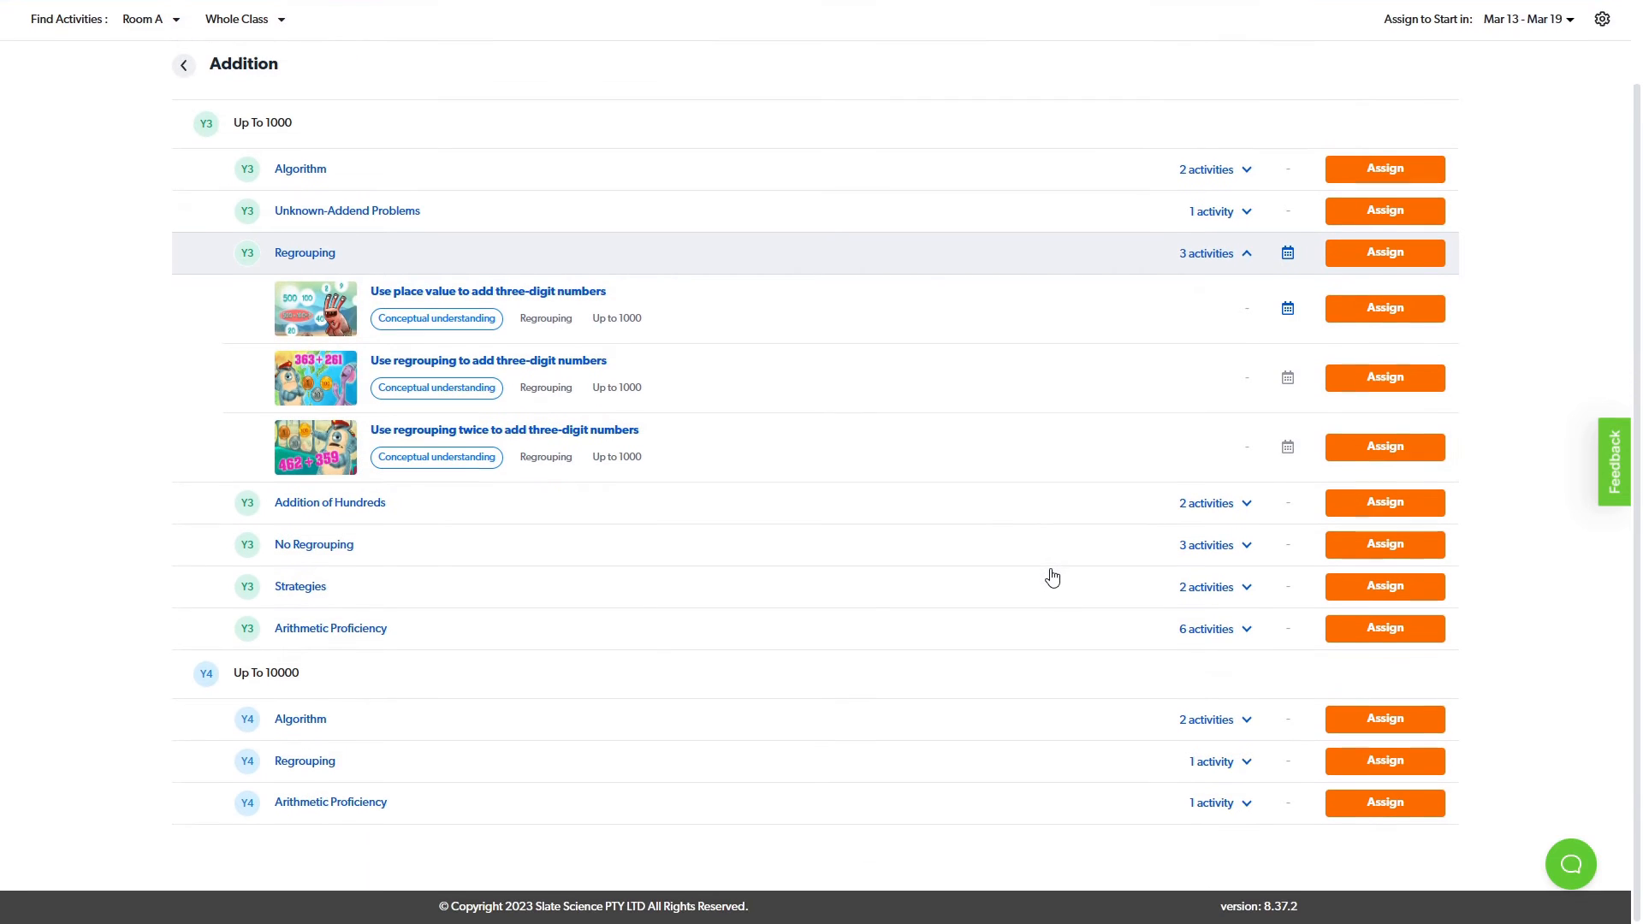
{"action": "left_click", "coordinate": [1234, 638]}
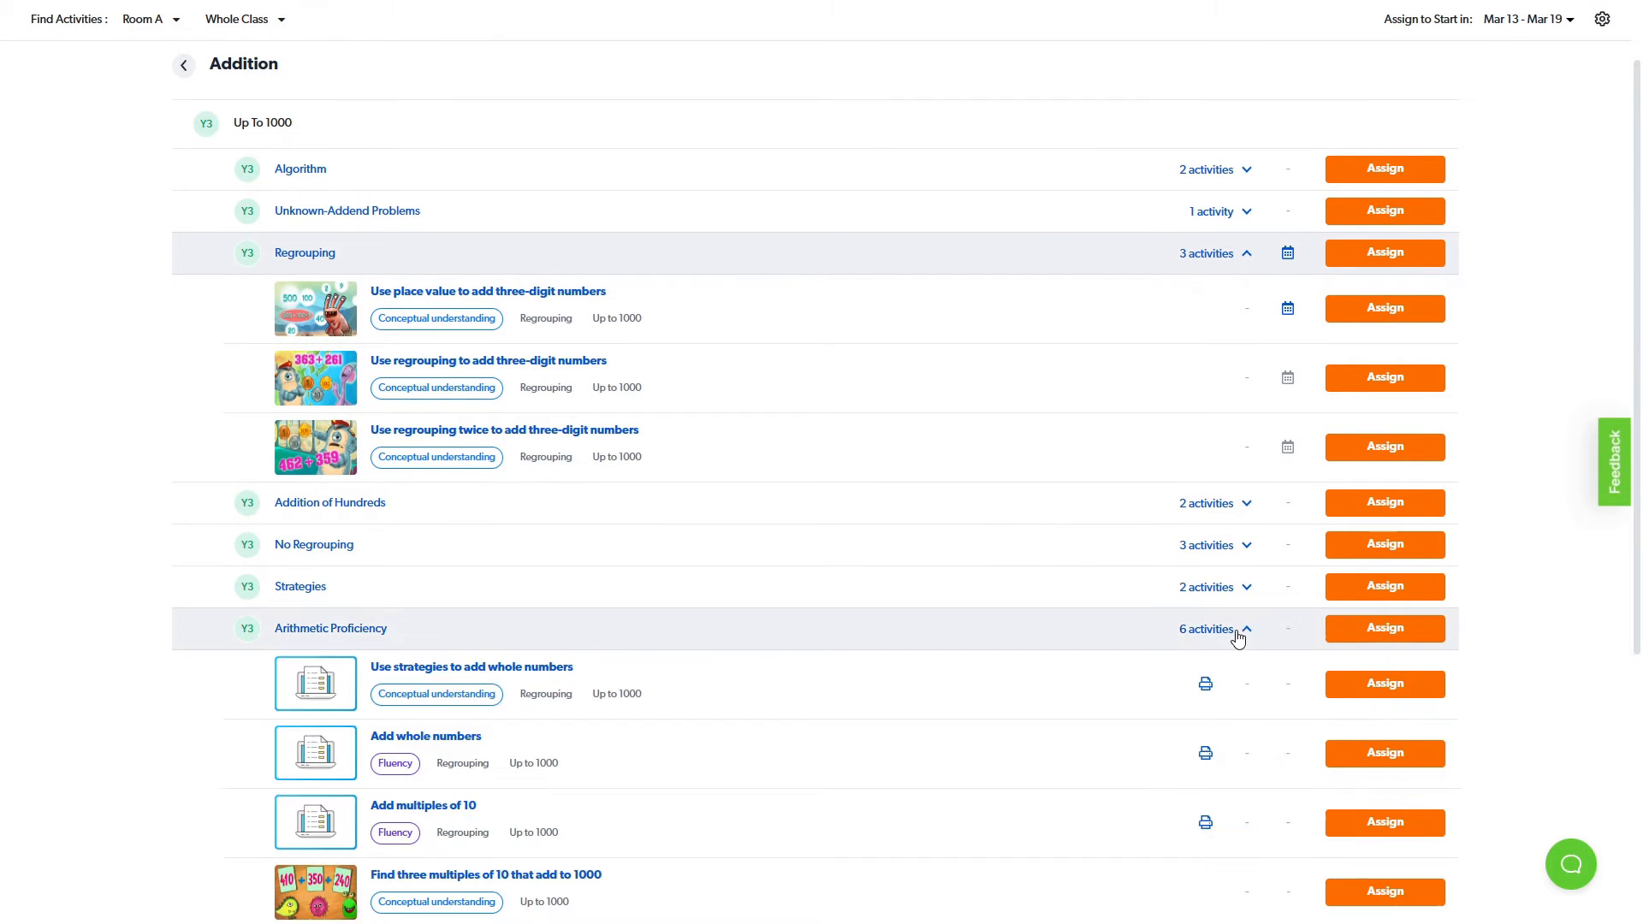
{"action": "scroll", "coordinate": [1198, 640], "scroll_direction": "down", "scroll_amount": 5}
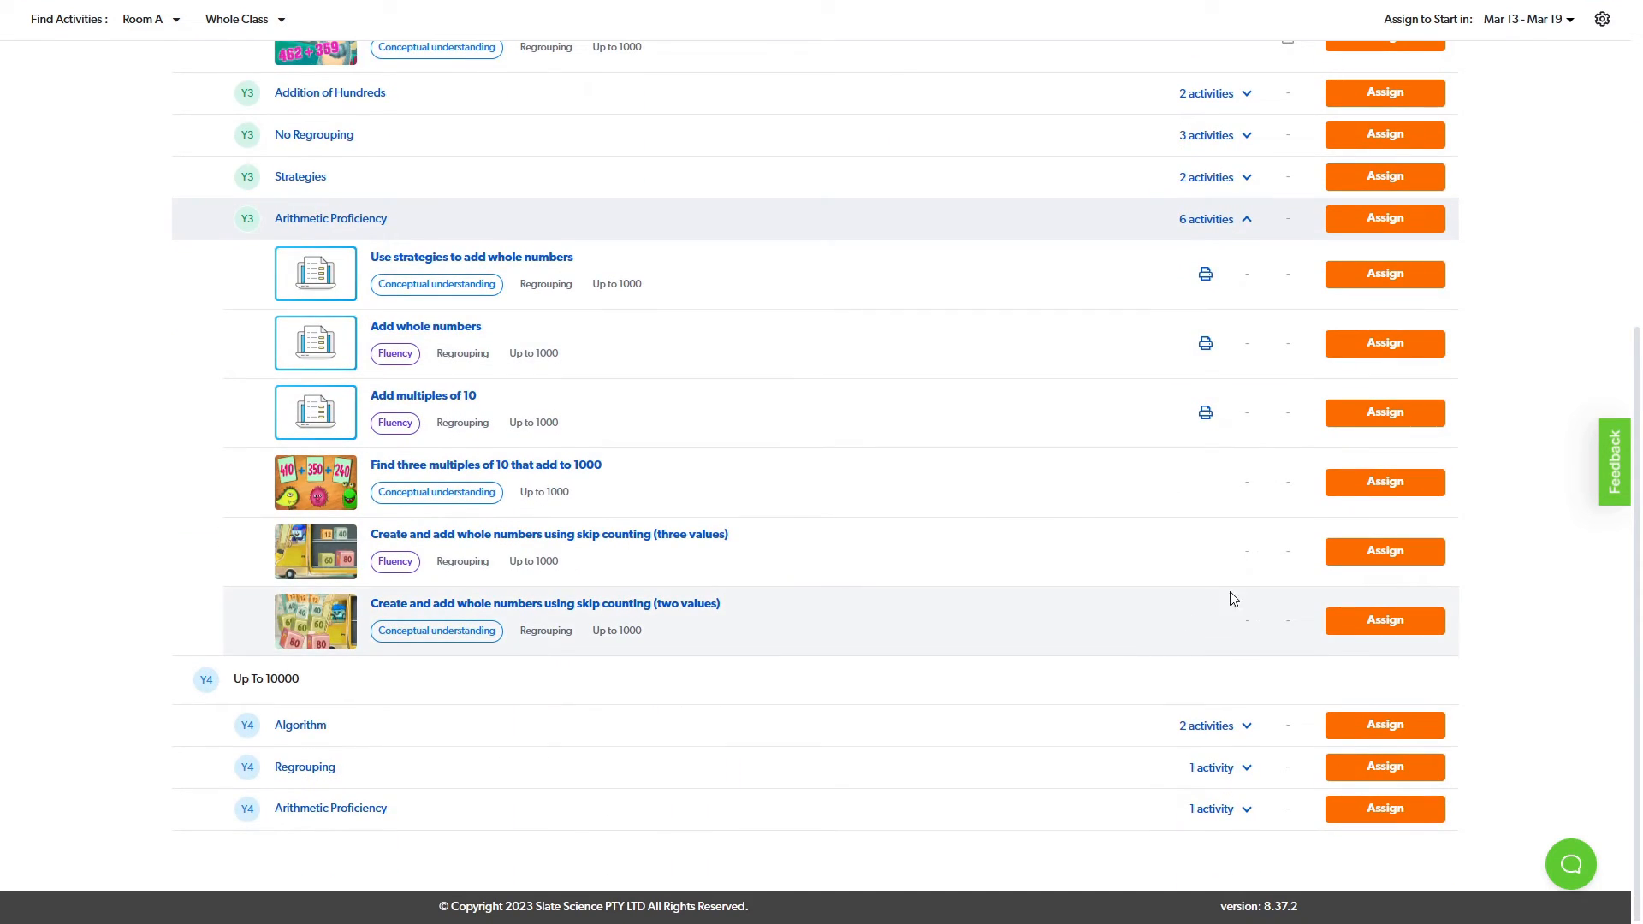
{"action": "left_click", "coordinate": [1339, 631]}
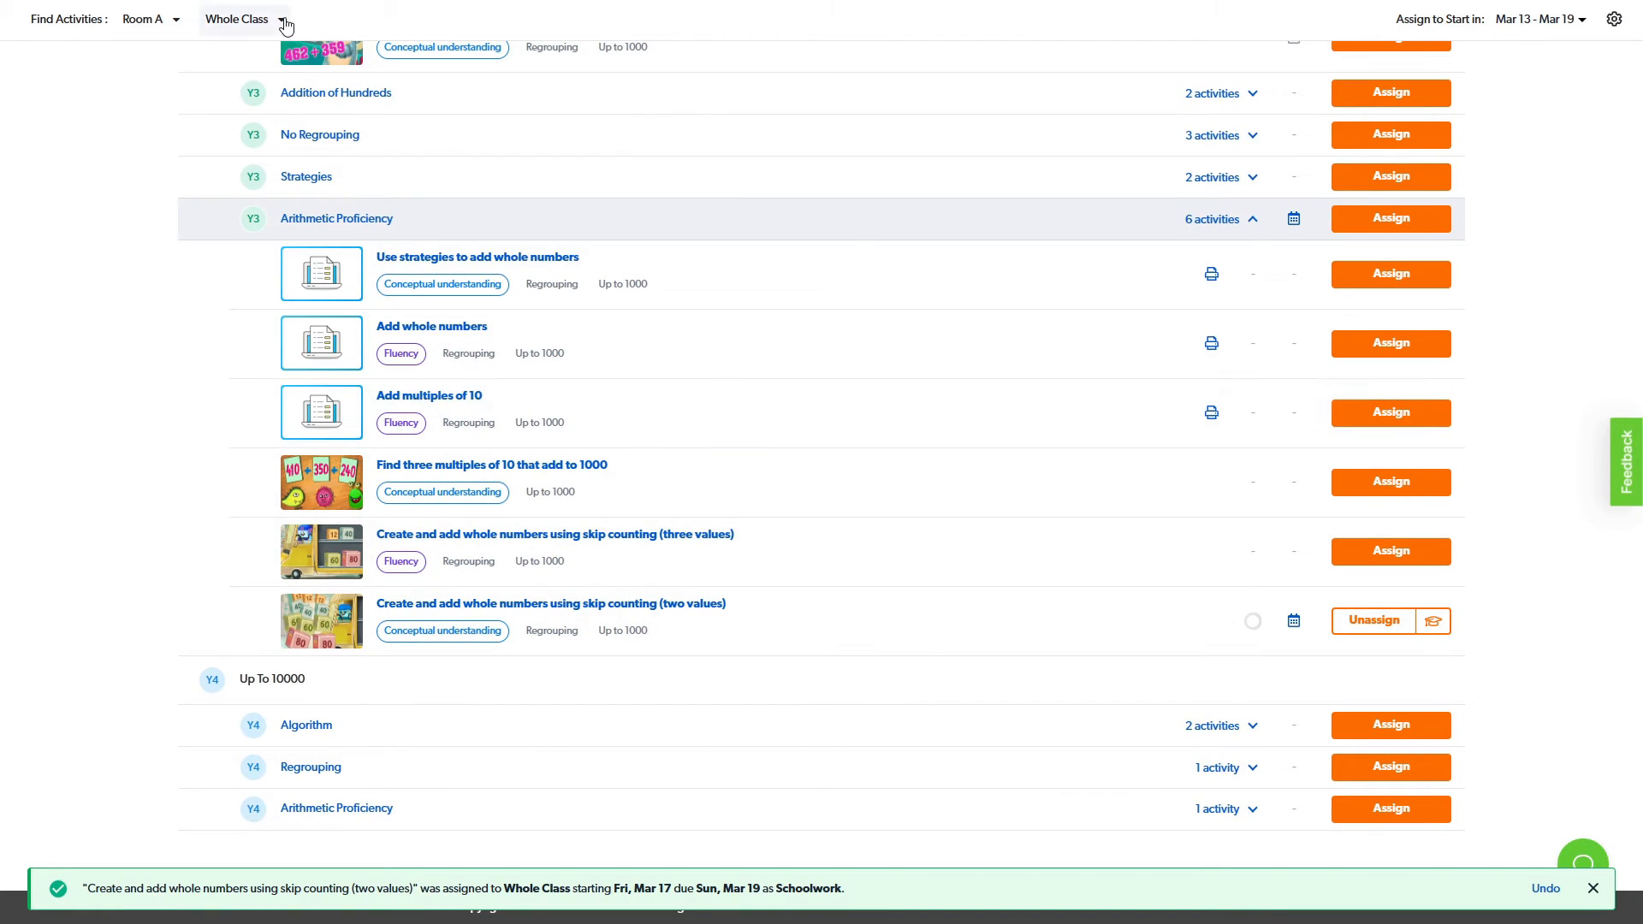
- Review the student groups and individual students that activities can be assigned to, keeping Whole Class selected
{"action": "left_click", "coordinate": [282, 20]}
{"action": "mouse_move", "coordinate": [317, 120]}
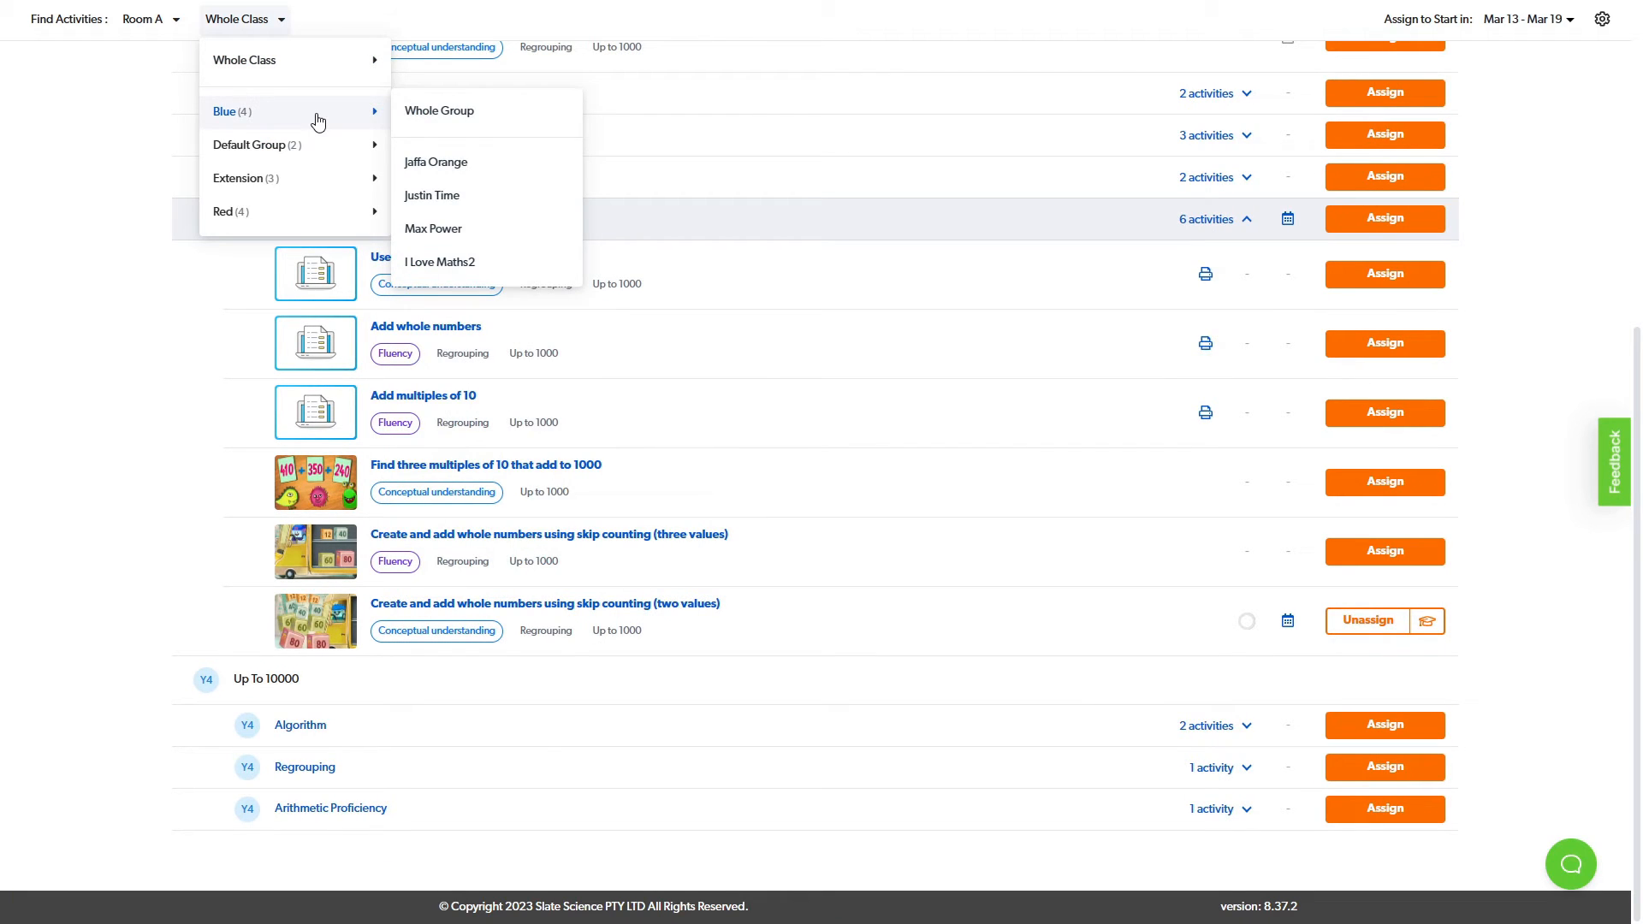
{"action": "mouse_move", "coordinate": [285, 229]}
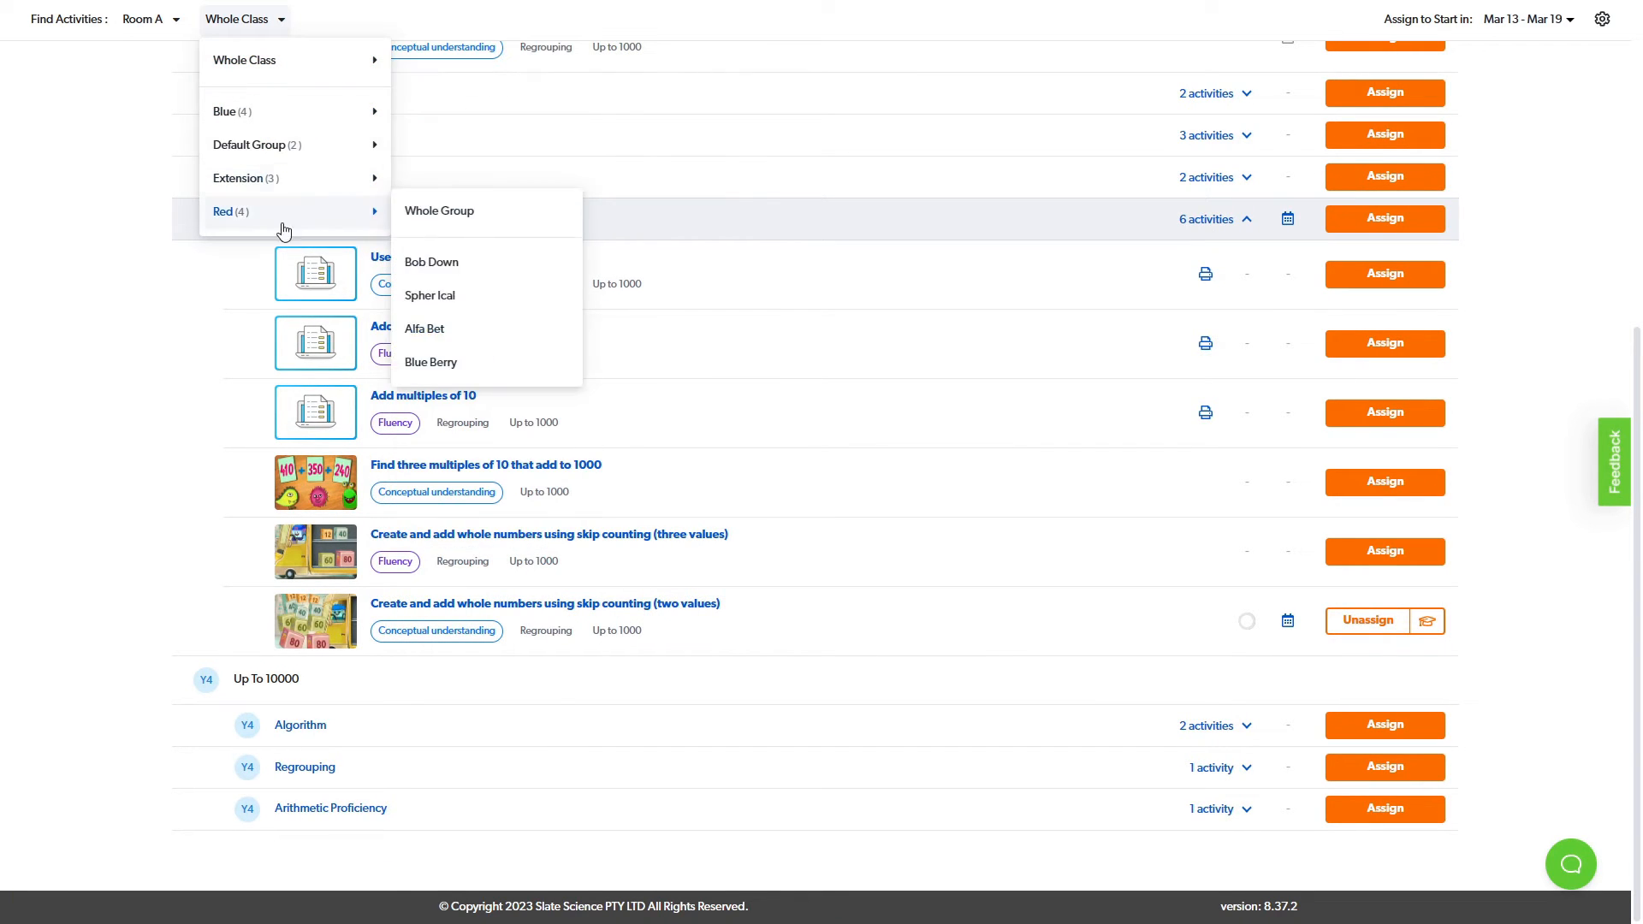
{"action": "left_click", "coordinate": [156, 344]}
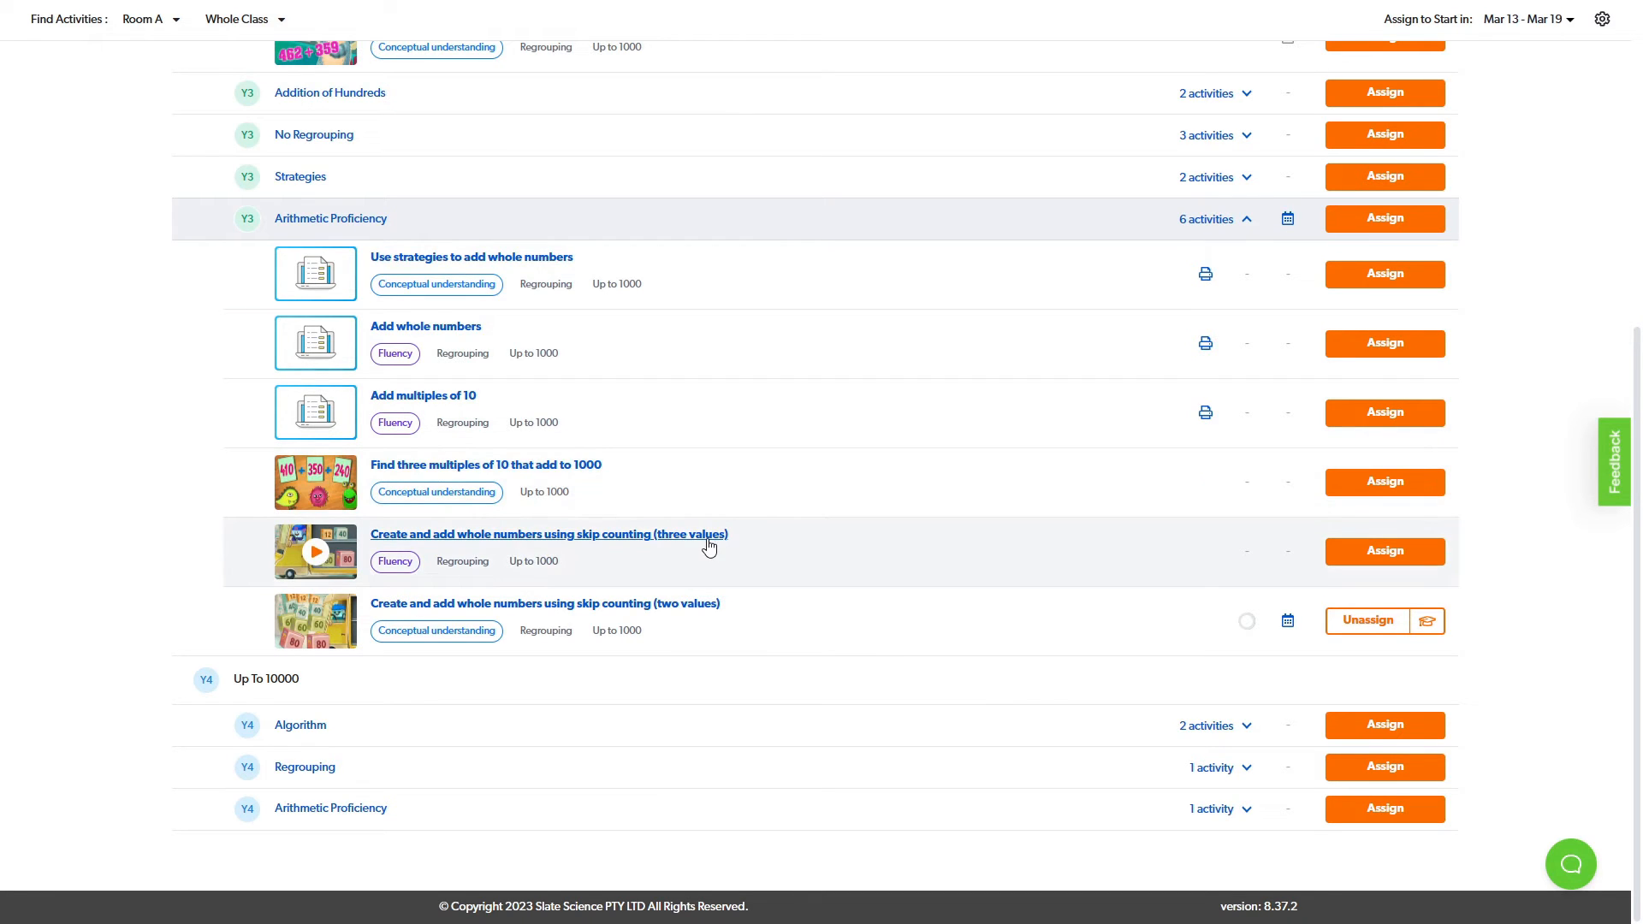
- Preview "Create and add whole numbers using skip counting (three values)", check its alignment to The Australian Curriculum and its details, and close it
{"action": "left_click", "coordinate": [710, 541]}
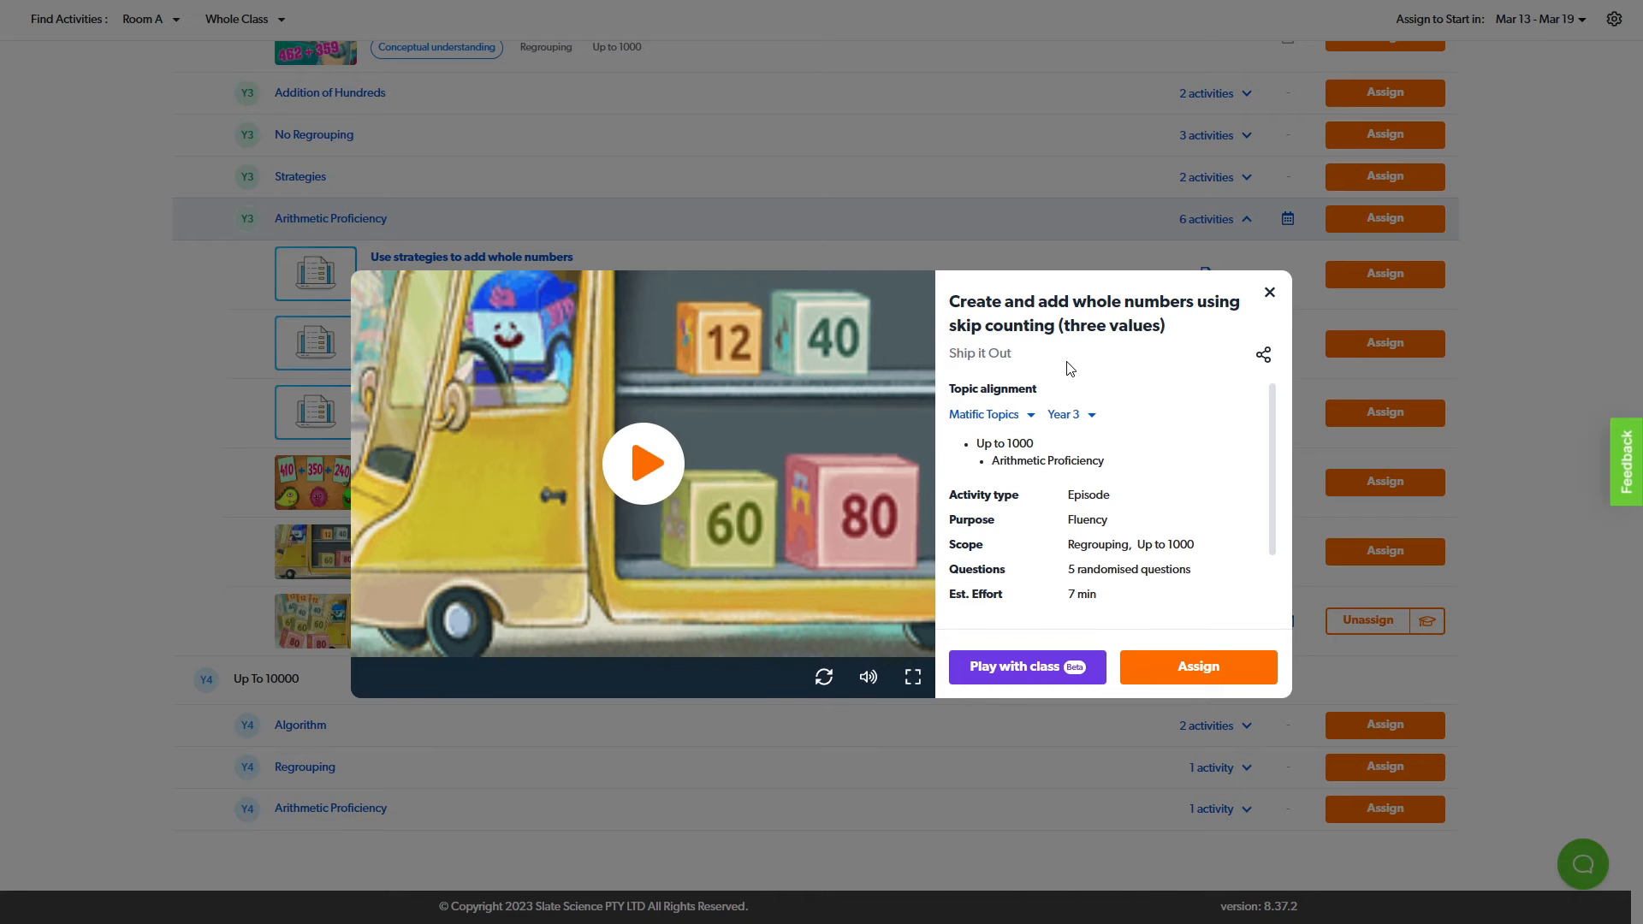
{"action": "left_click", "coordinate": [1031, 415]}
{"action": "mouse_move", "coordinate": [1049, 485]}
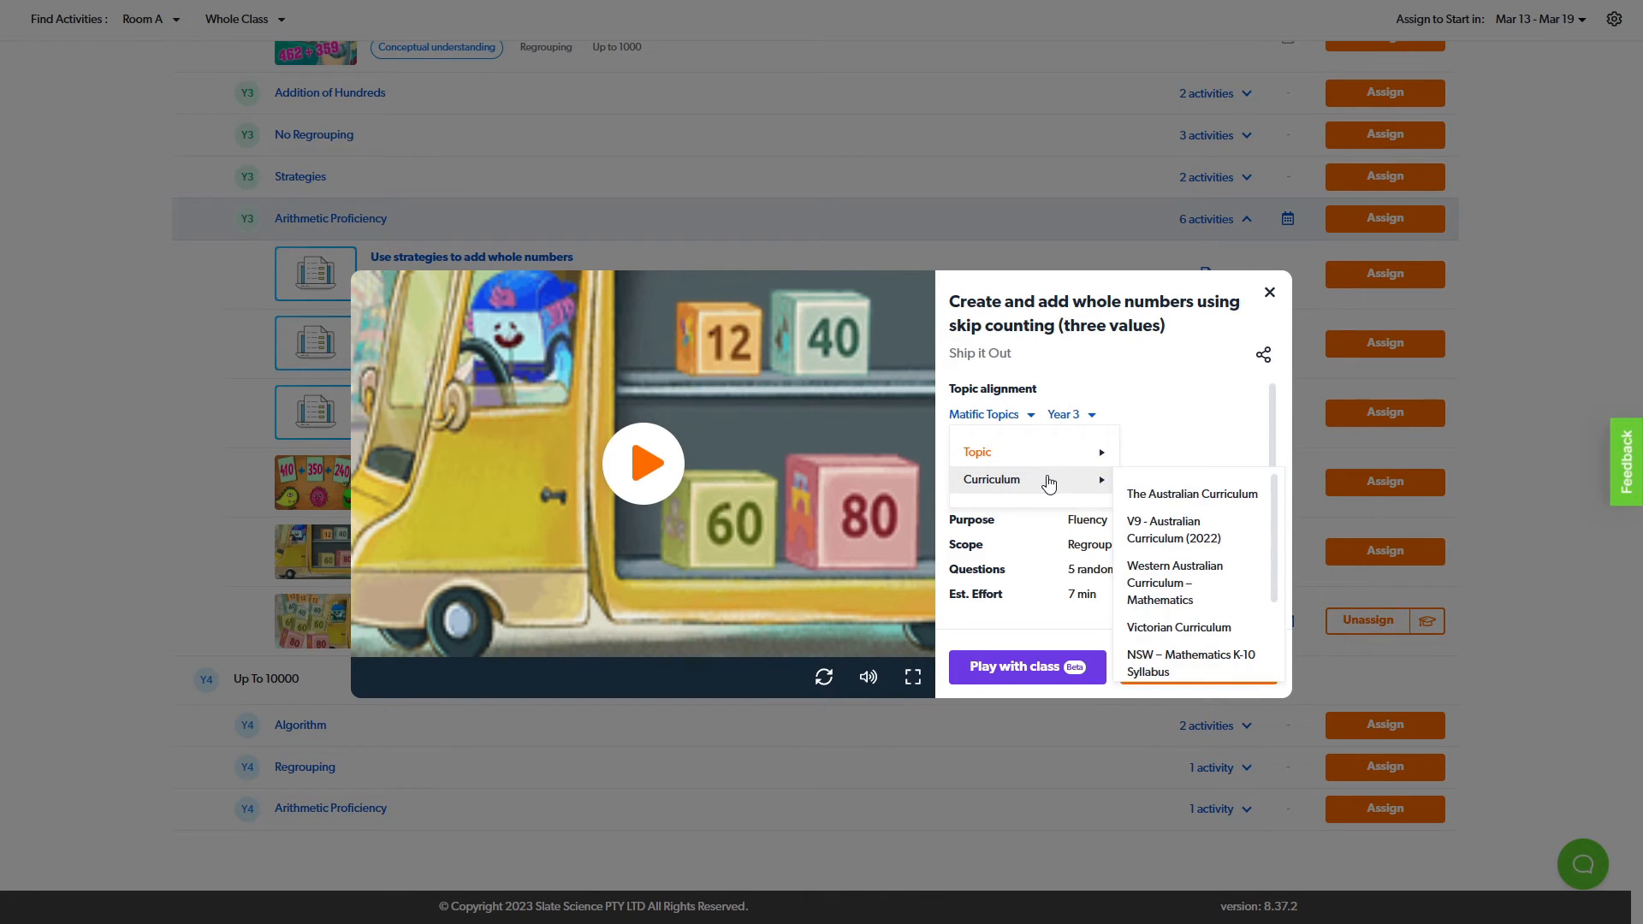
{"action": "left_click", "coordinate": [1214, 496]}
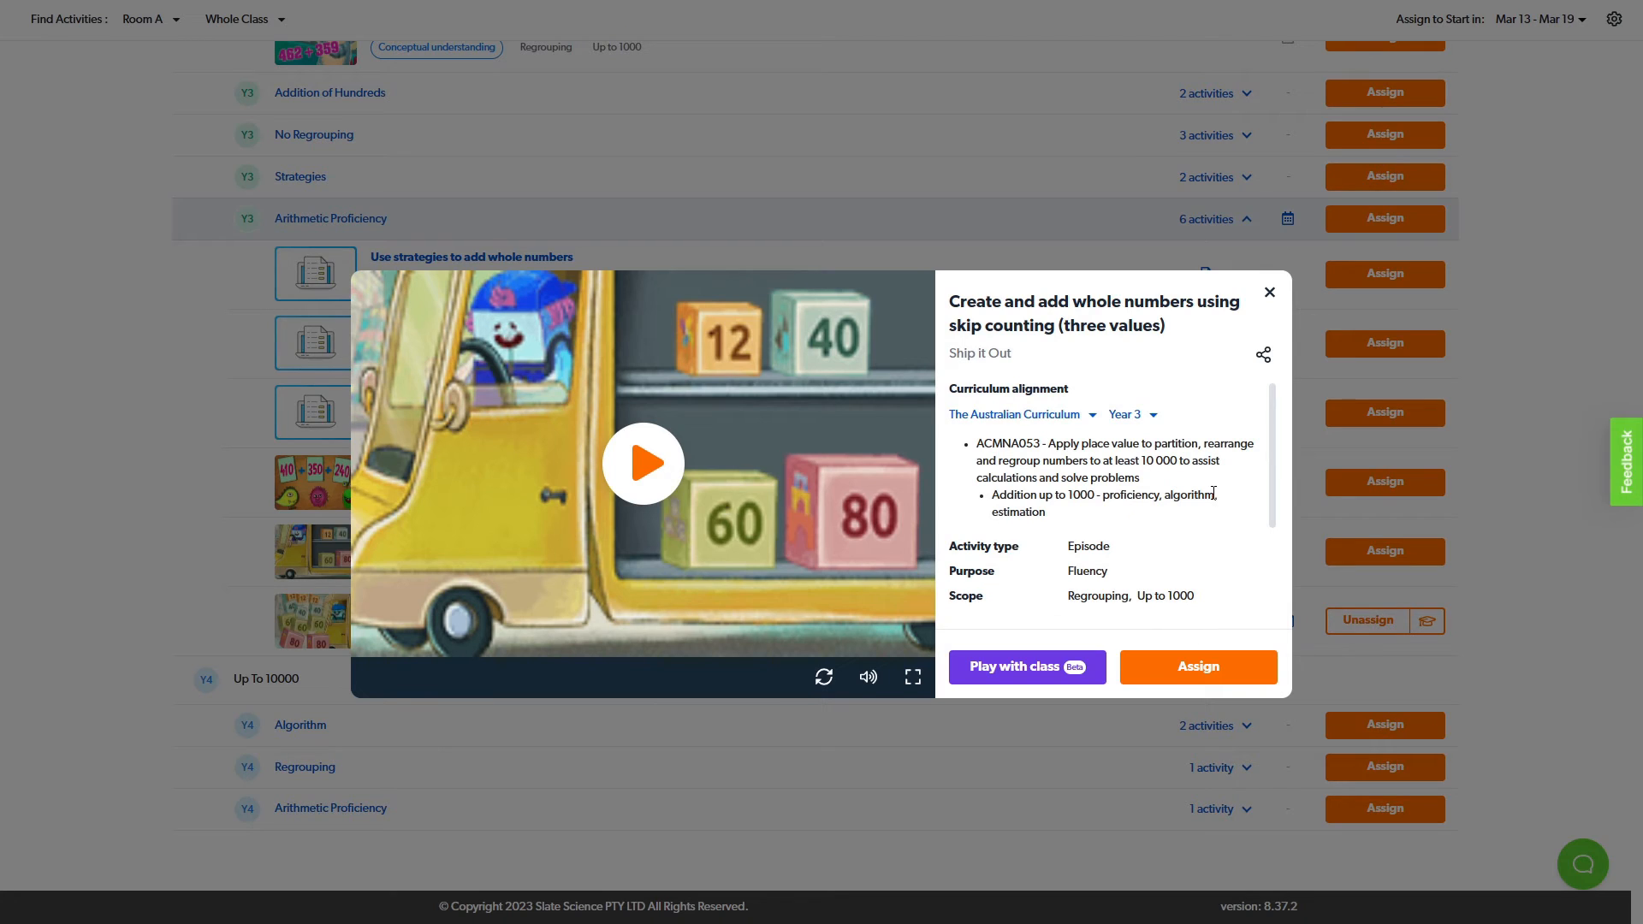
{"action": "scroll", "coordinate": [1124, 546], "scroll_direction": "down", "scroll_amount": 2}
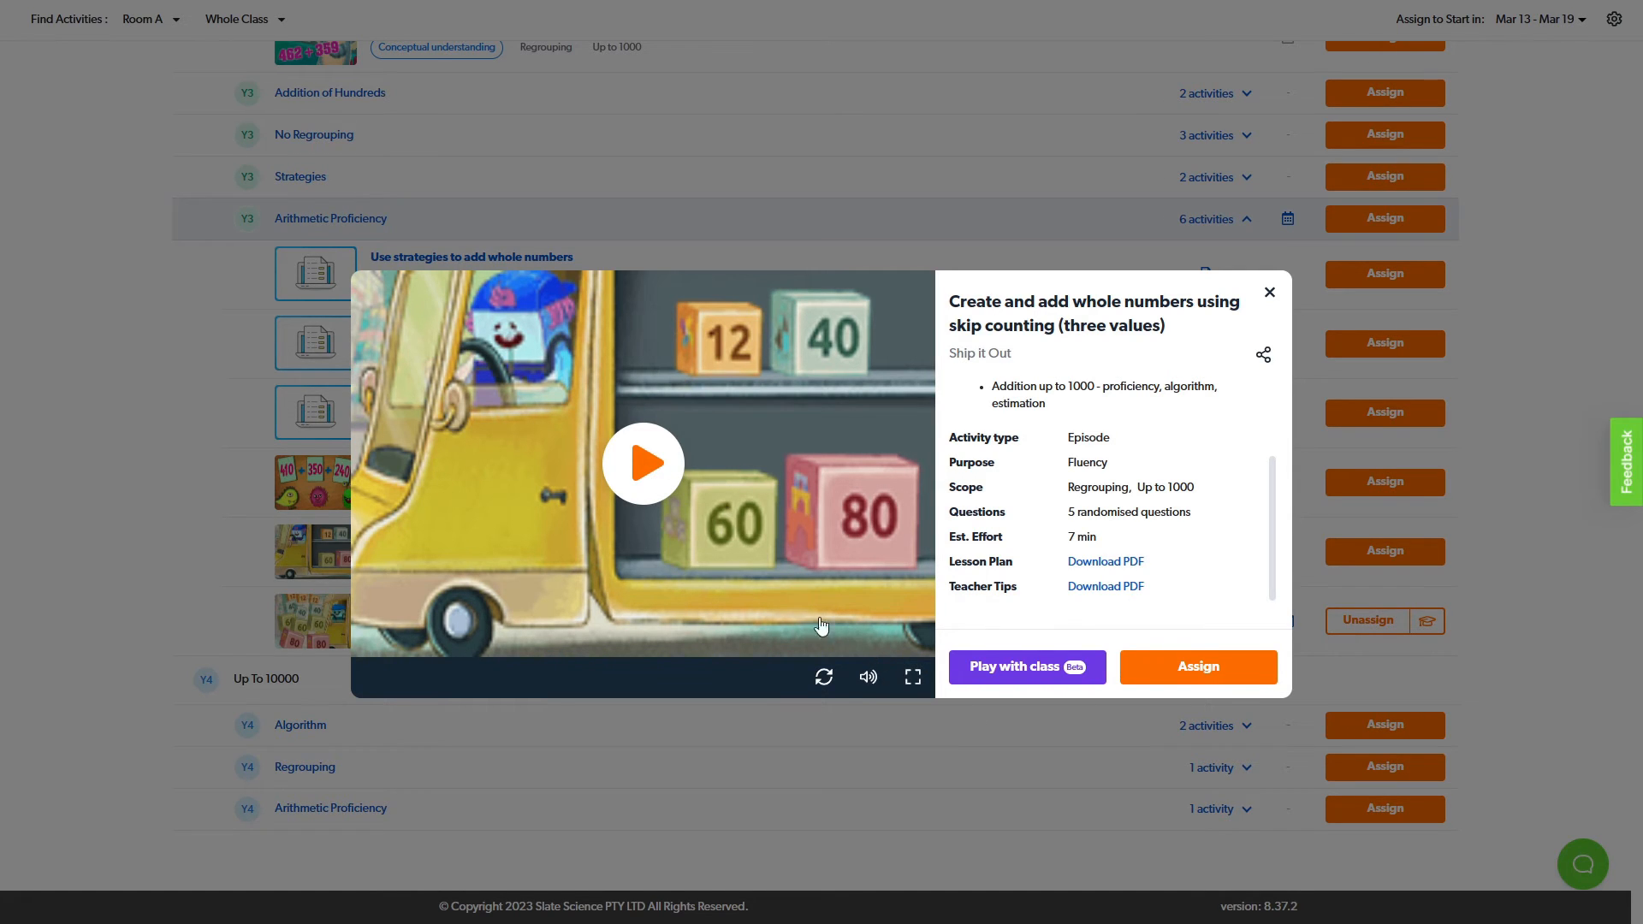
{"action": "left_click", "coordinate": [1269, 297]}
- Return to the Matific Topics overview and search the activities for "fractions"
{"action": "scroll", "coordinate": [239, 596], "scroll_direction": "up", "scroll_amount": 5}
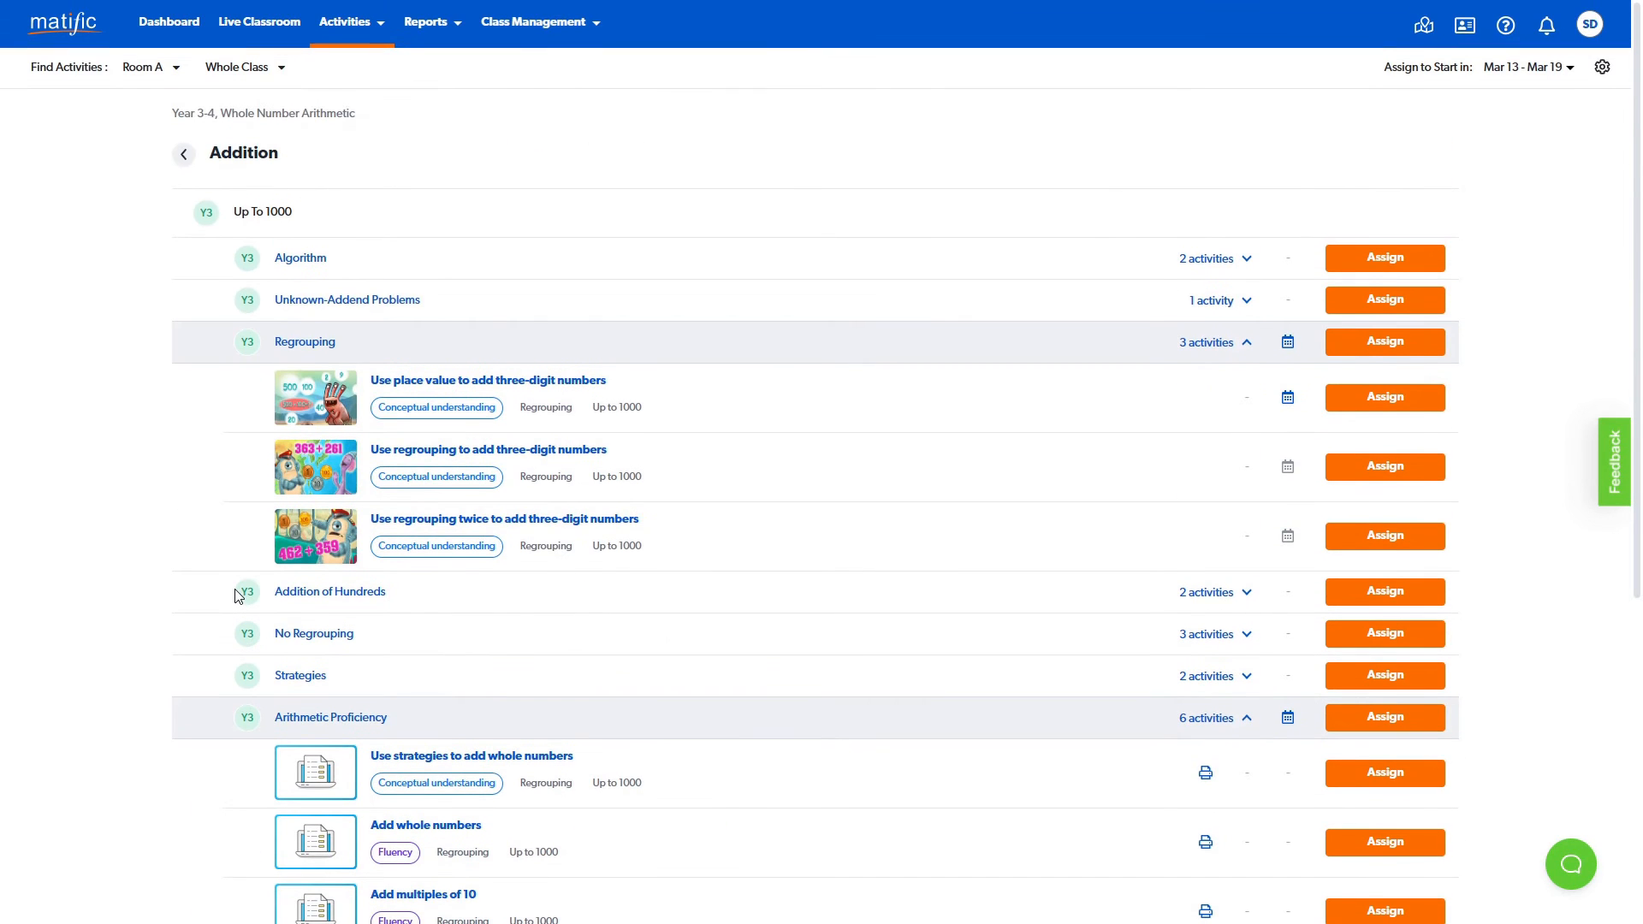
{"action": "left_click", "coordinate": [183, 155]}
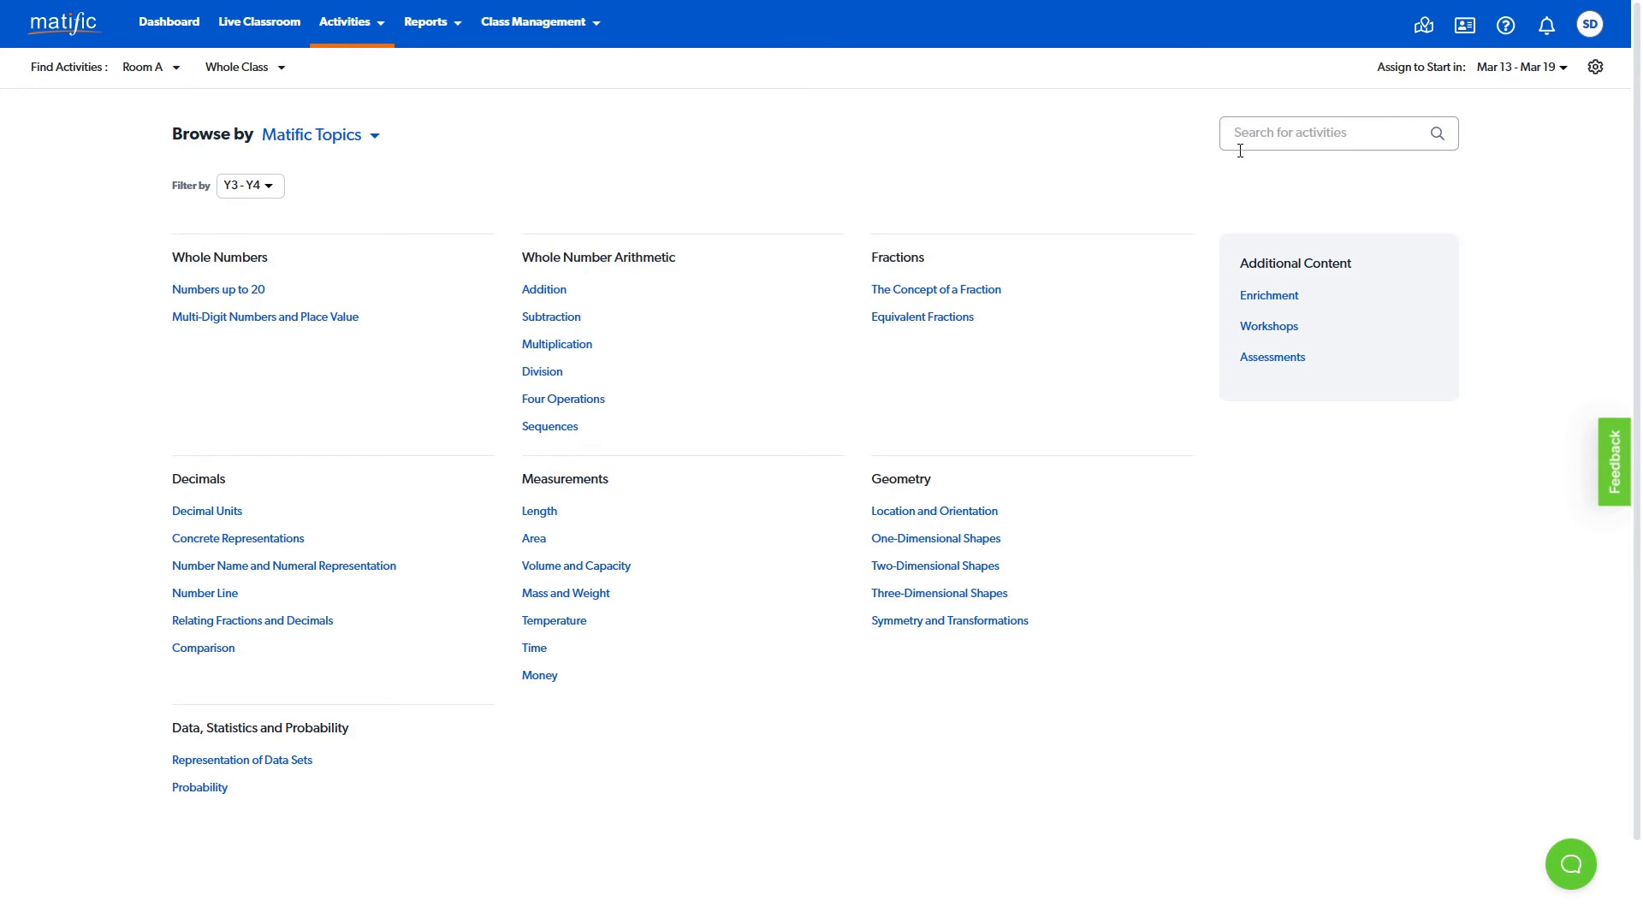
{"action": "left_click", "coordinate": [1261, 131]}
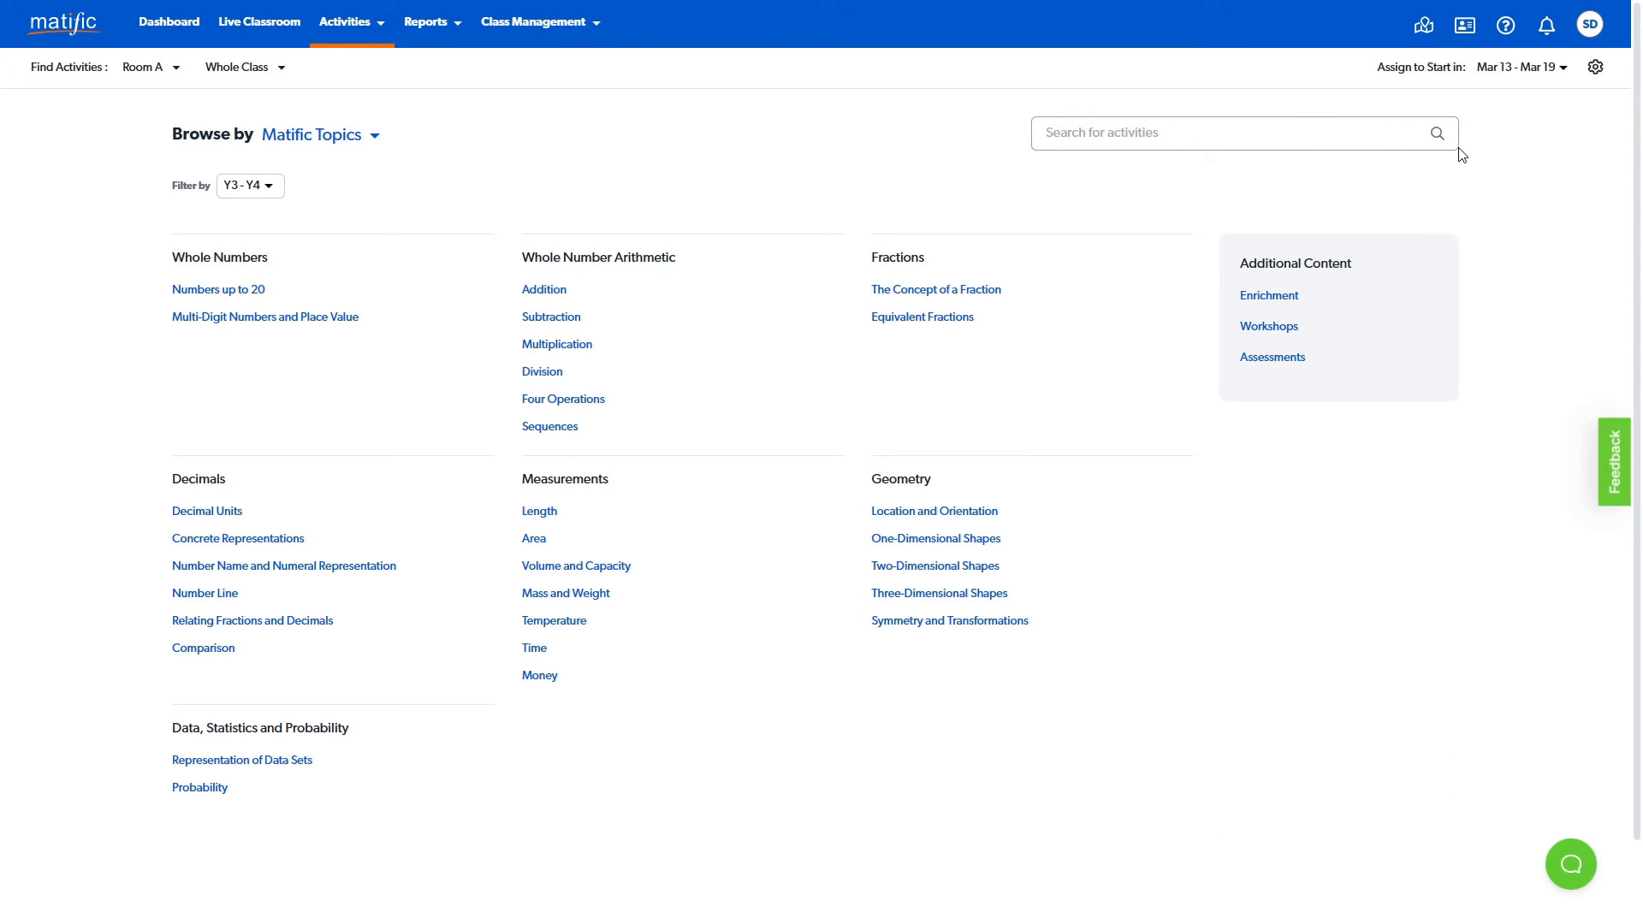
{"action": "type", "text": "fractions"}
{"action": "key", "text": "Return"}
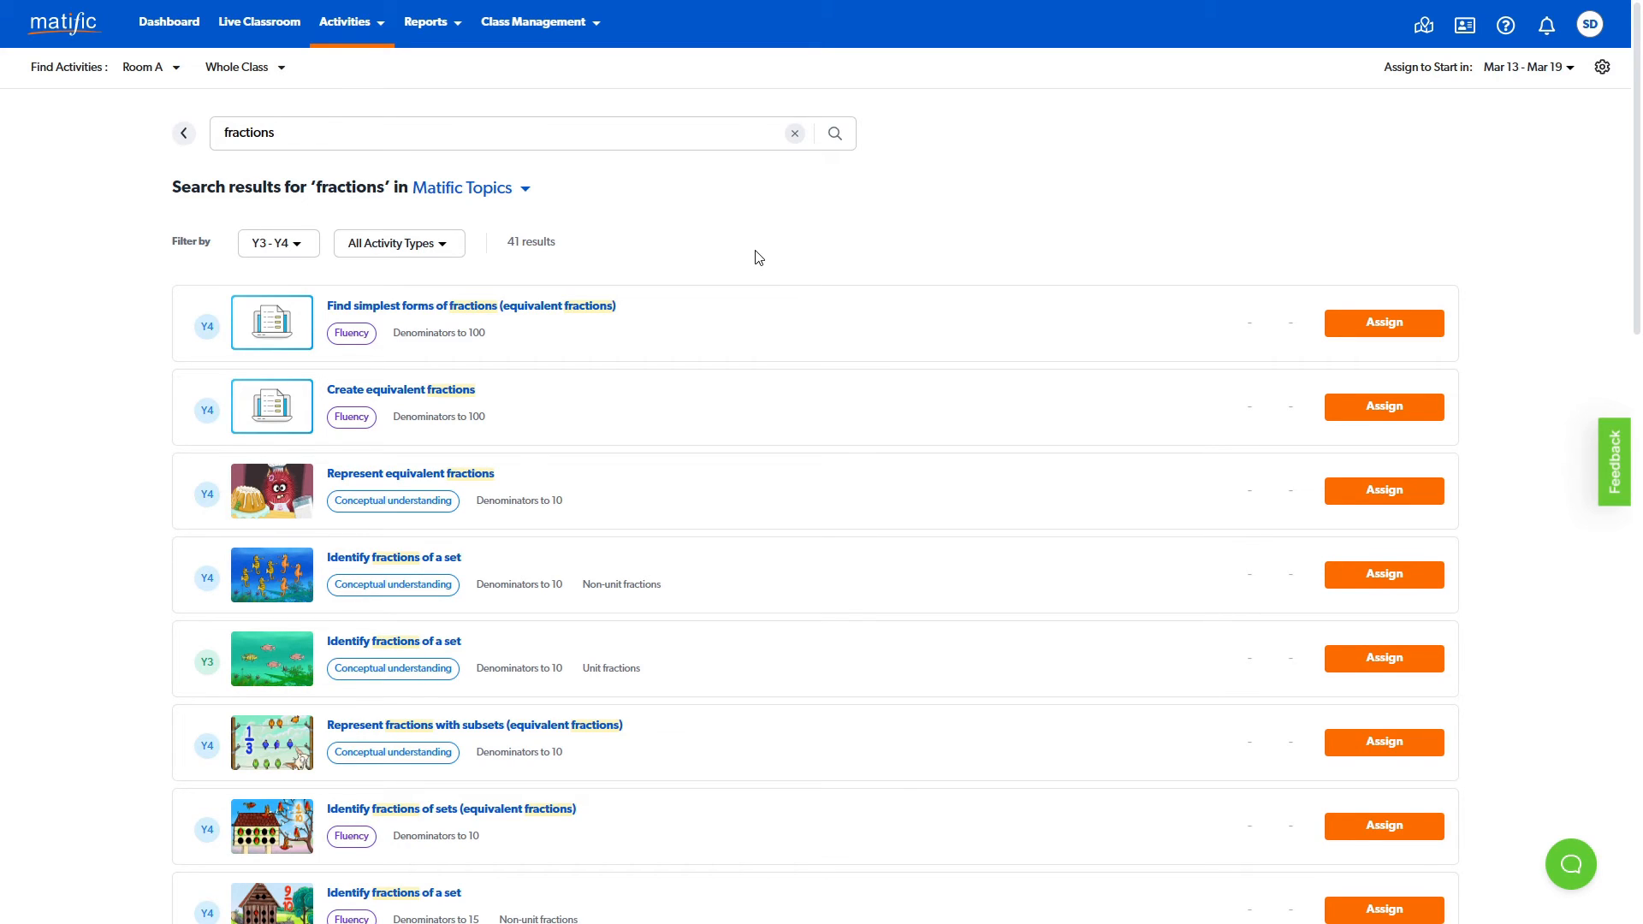
- Replace the search term with "space" and search the activities again
{"action": "left_click_drag", "start_coordinate": [323, 130], "coordinate": [220, 130]}
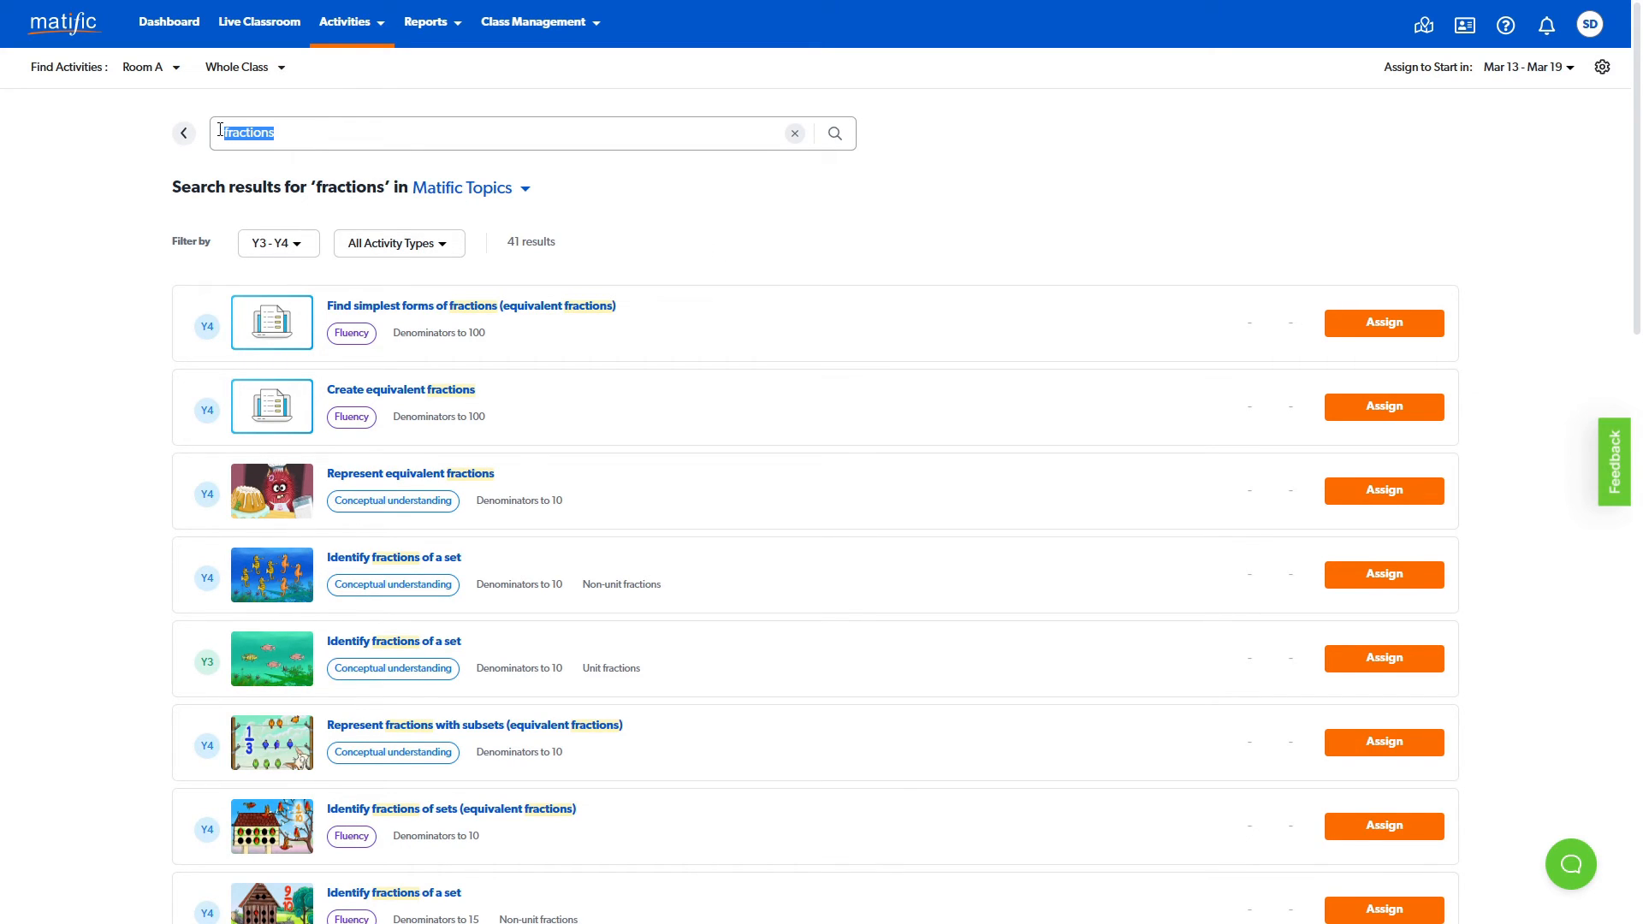
{"action": "type", "text": "space"}
{"action": "key", "text": "Return"}
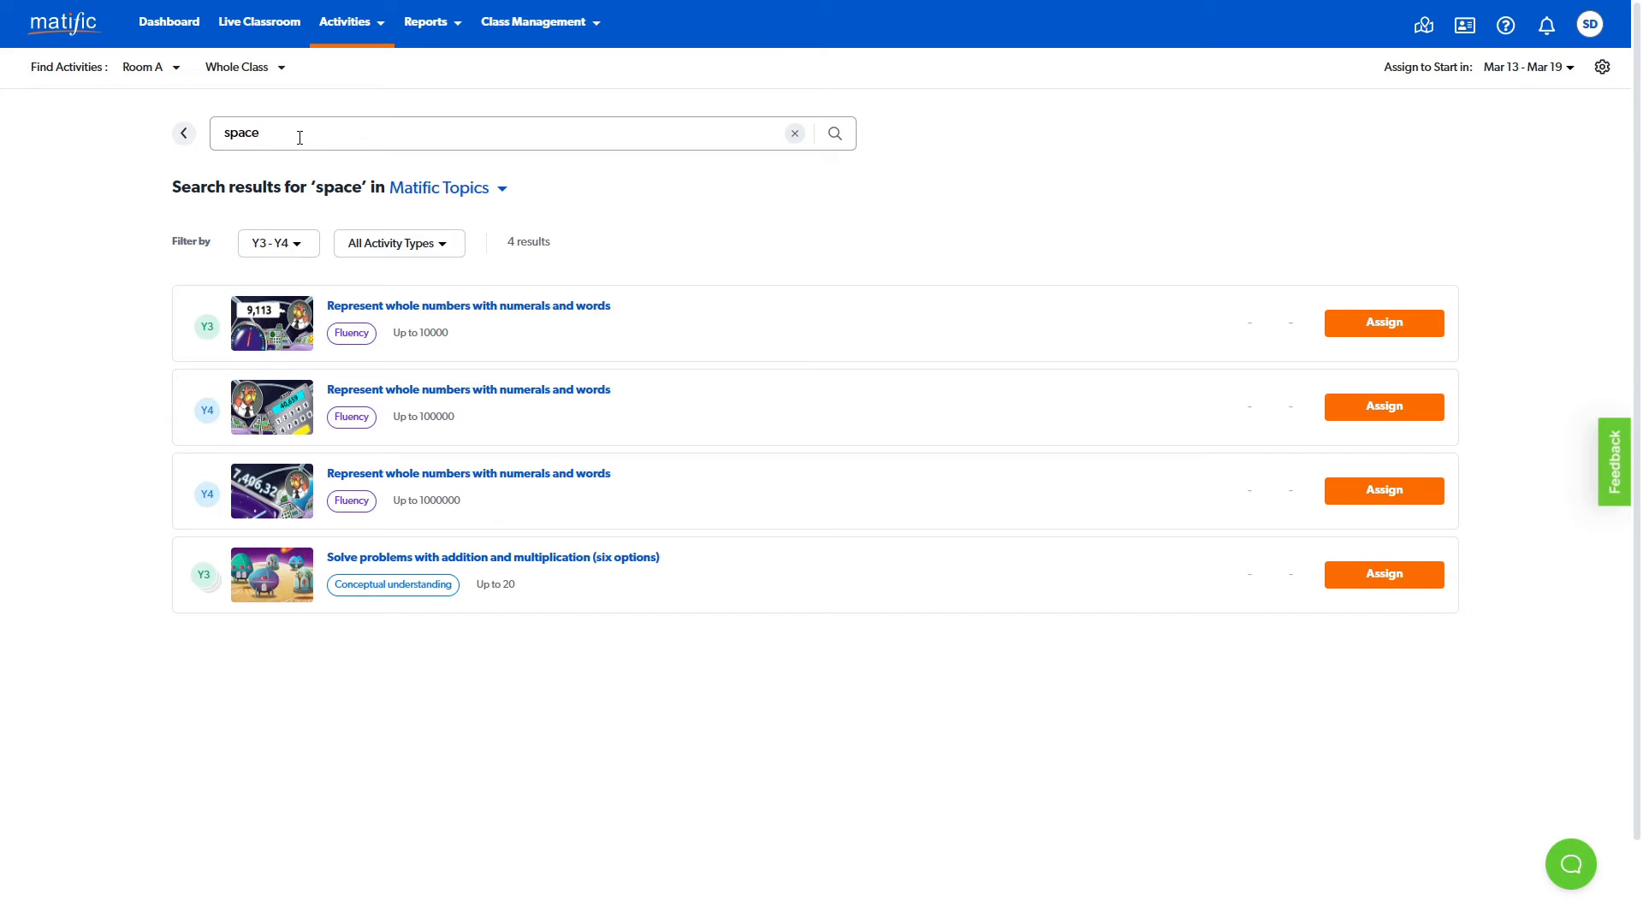
- Search the activities for "workshops" and look through the teacher demonstrations
{"action": "left_click_drag", "start_coordinate": [300, 138], "coordinate": [225, 132]}
{"action": "type", "text": "workshops"}
{"action": "key", "text": "Return"}
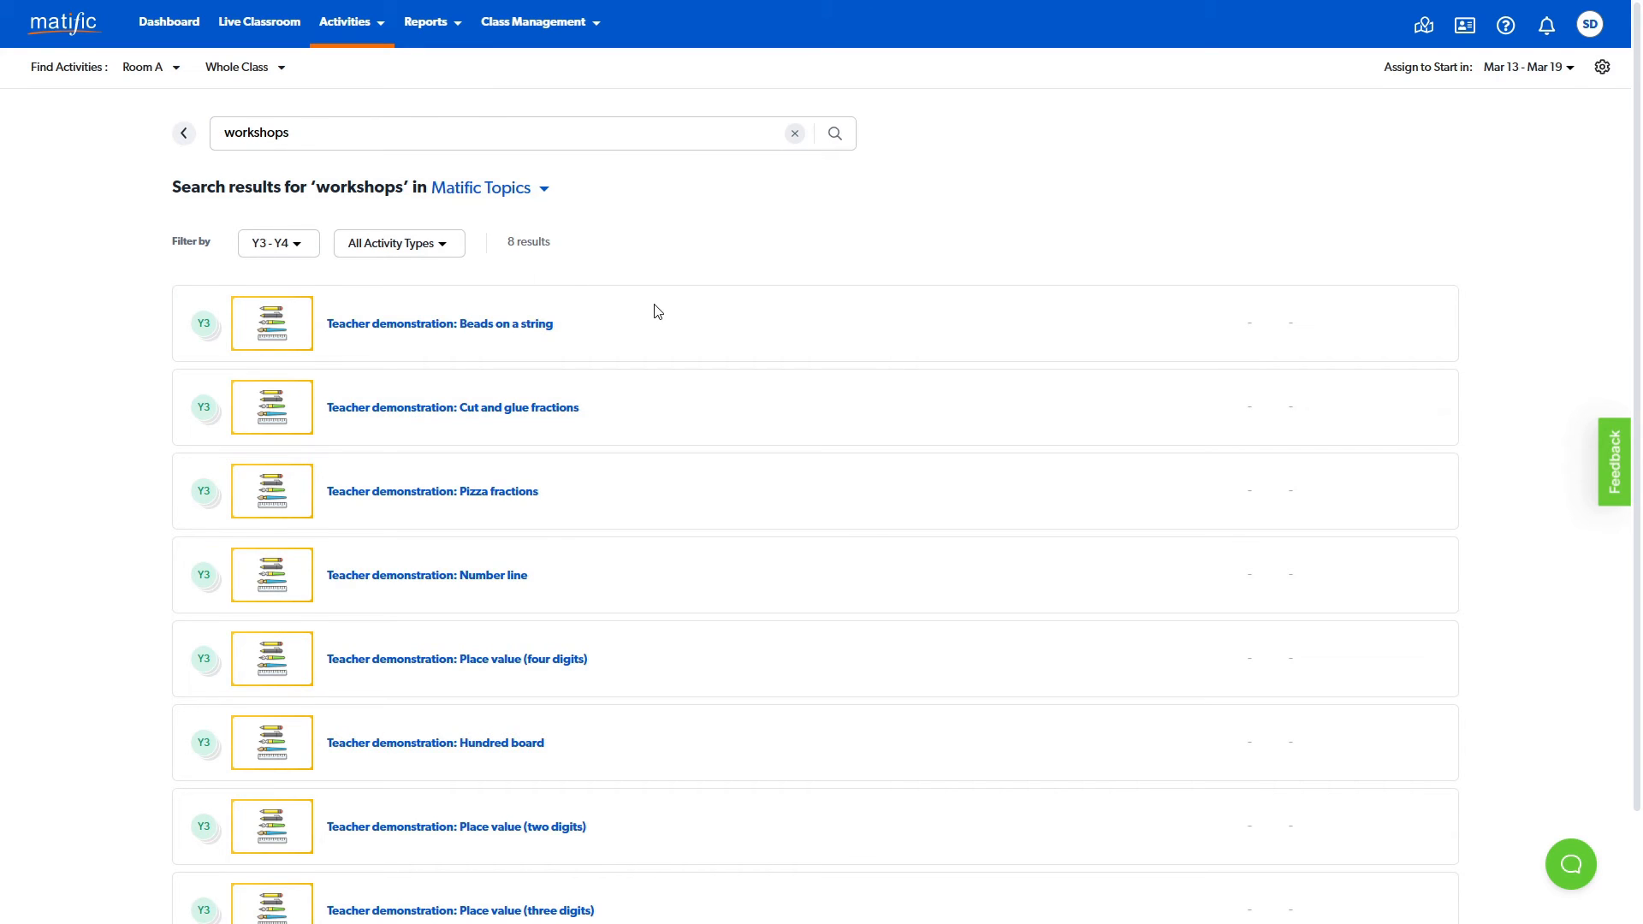
{"action": "scroll", "coordinate": [659, 310], "scroll_direction": "down", "scroll_amount": 2}
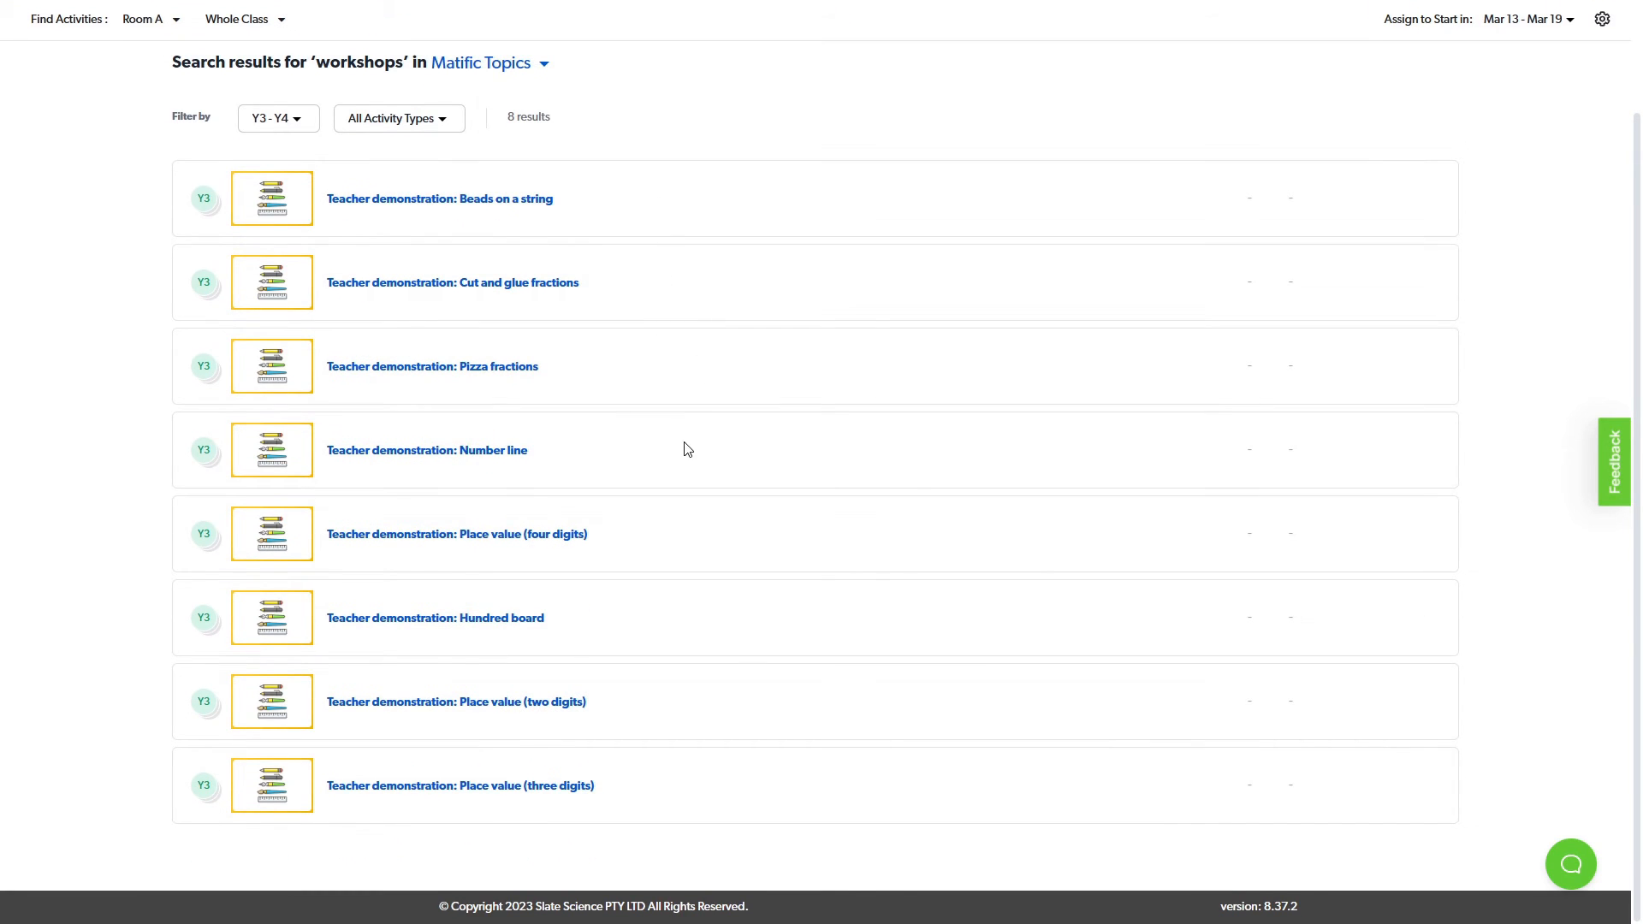
{"action": "scroll", "coordinate": [687, 449], "scroll_direction": "up", "scroll_amount": 2}
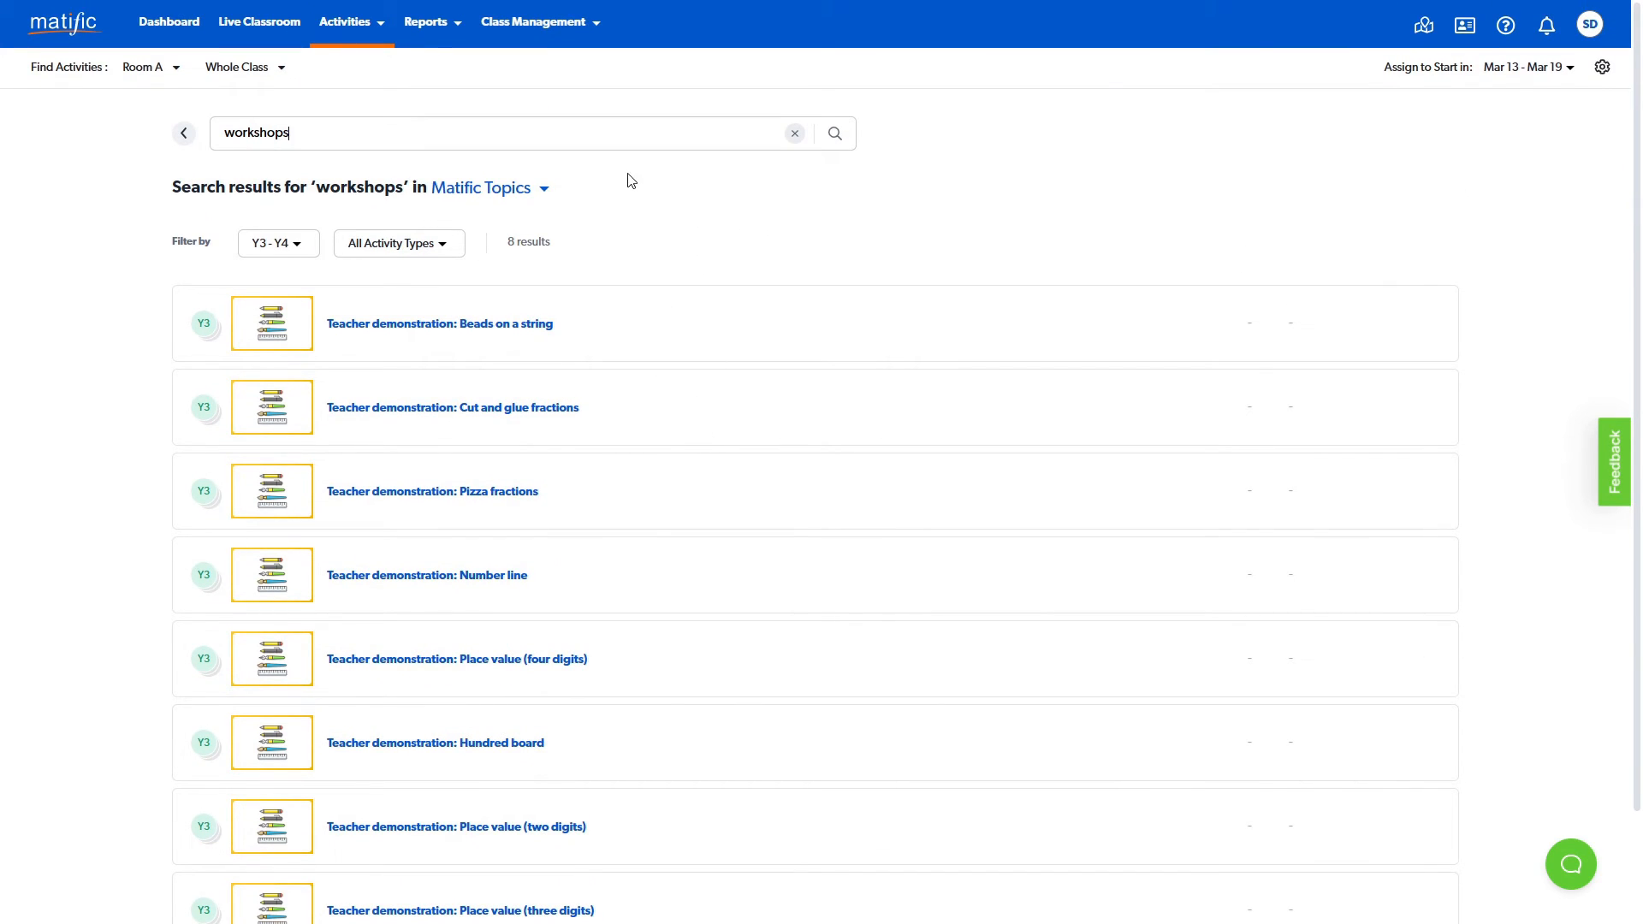
- Open Manage Activities and expand the scheduled activities, the Apr 03 week and the Feb 27 week
{"action": "mouse_move", "coordinate": [380, 38]}
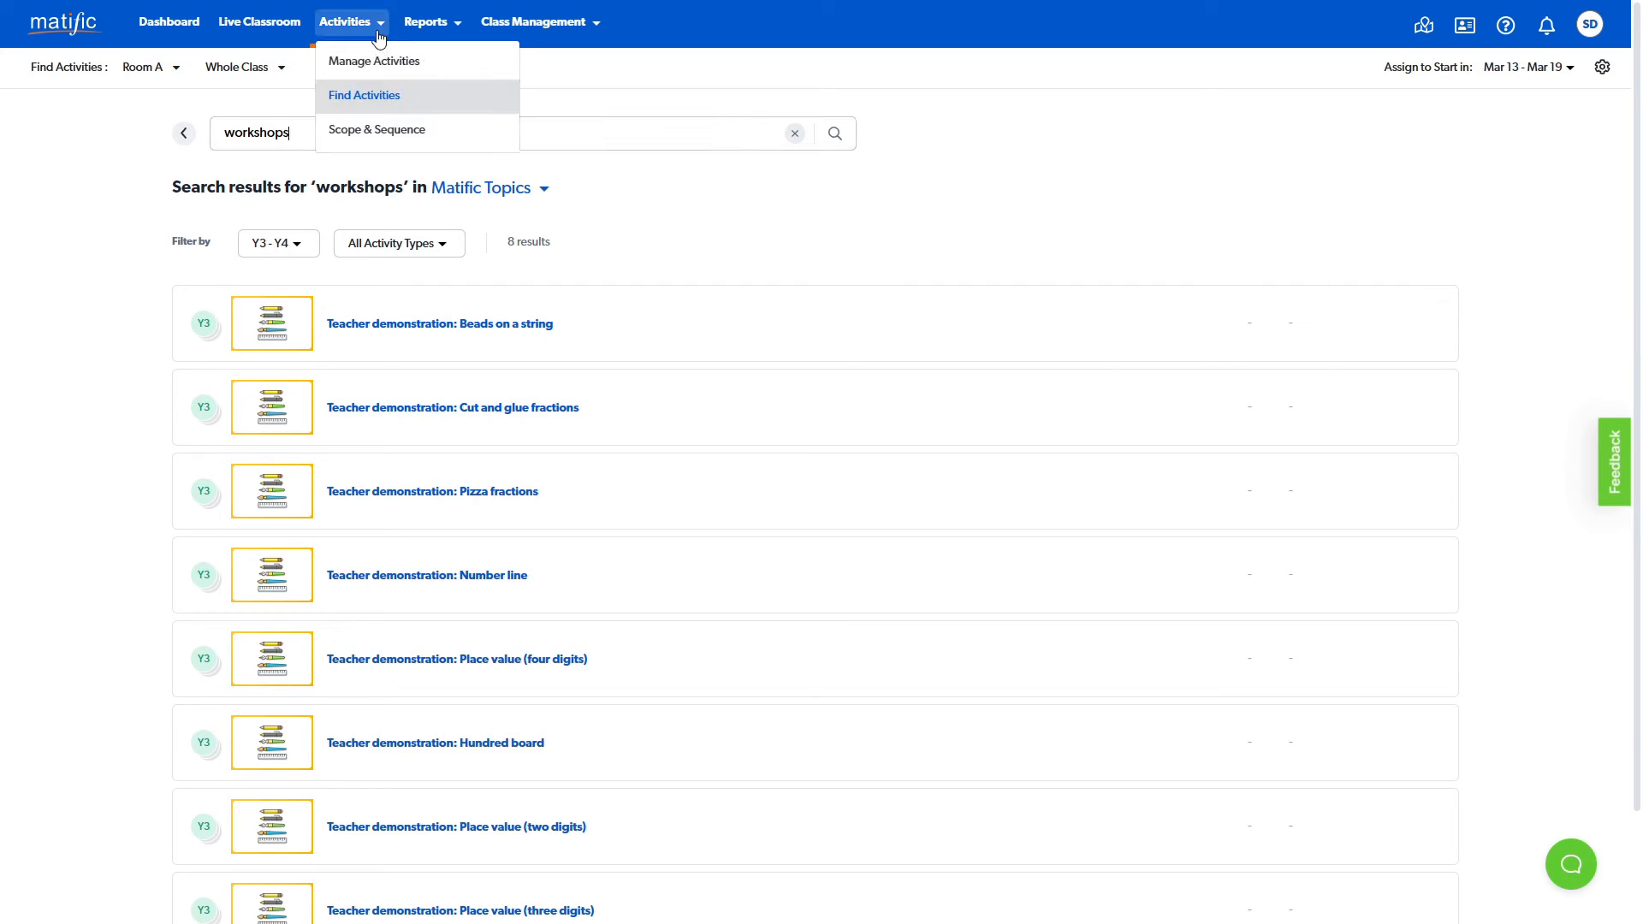
{"action": "left_click", "coordinate": [433, 68]}
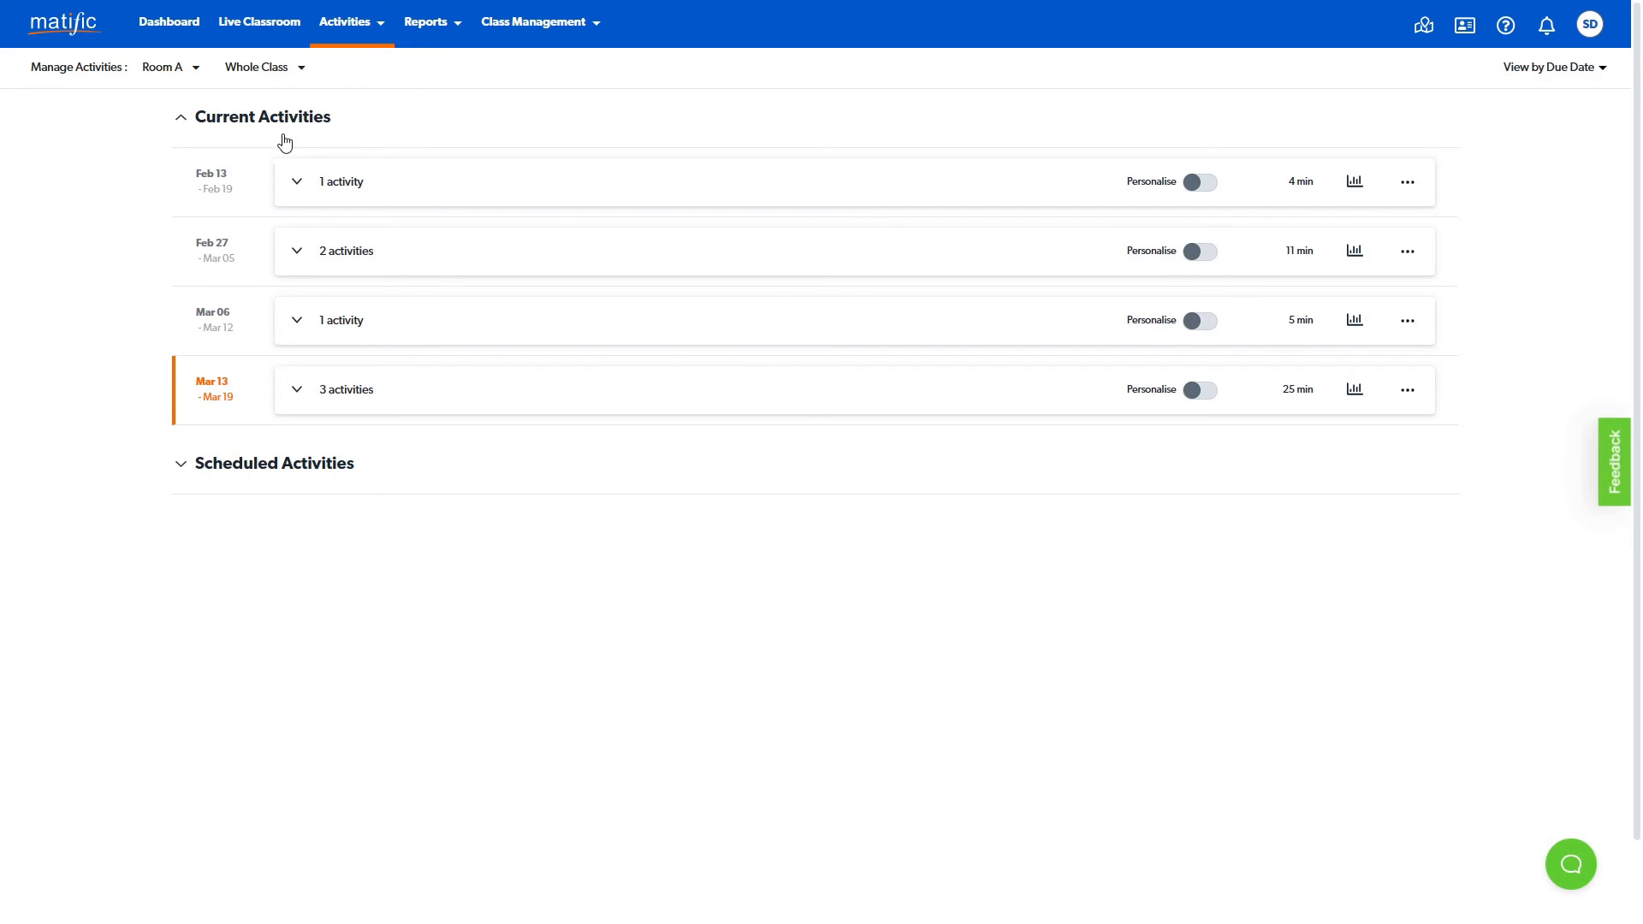
{"action": "left_click", "coordinate": [180, 468]}
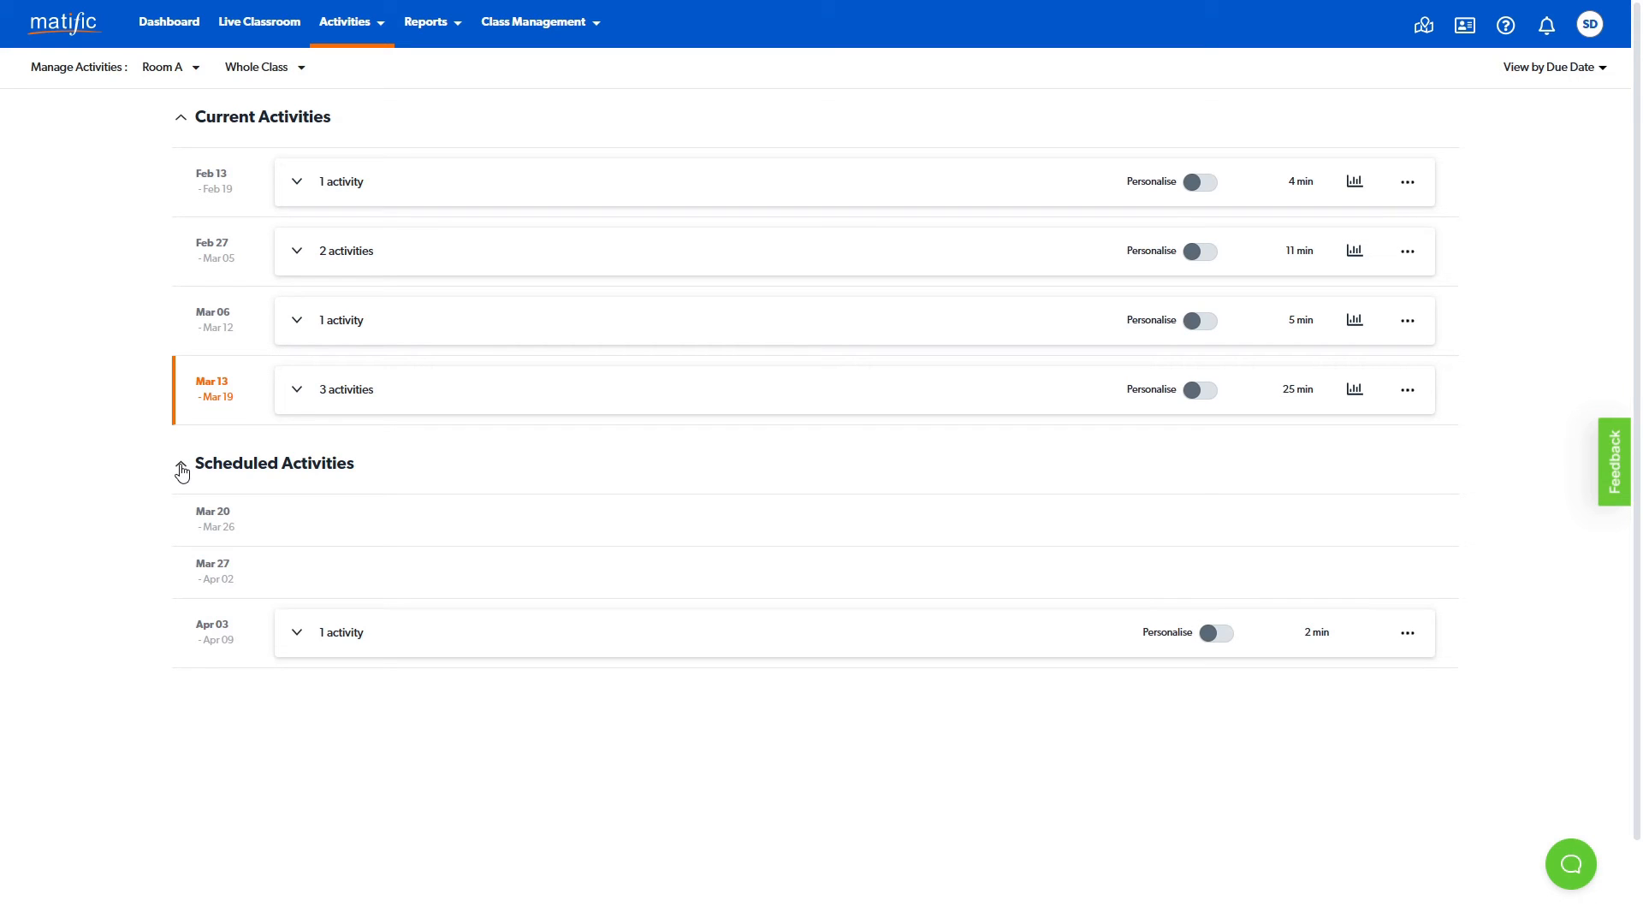
{"action": "left_click", "coordinate": [294, 634]}
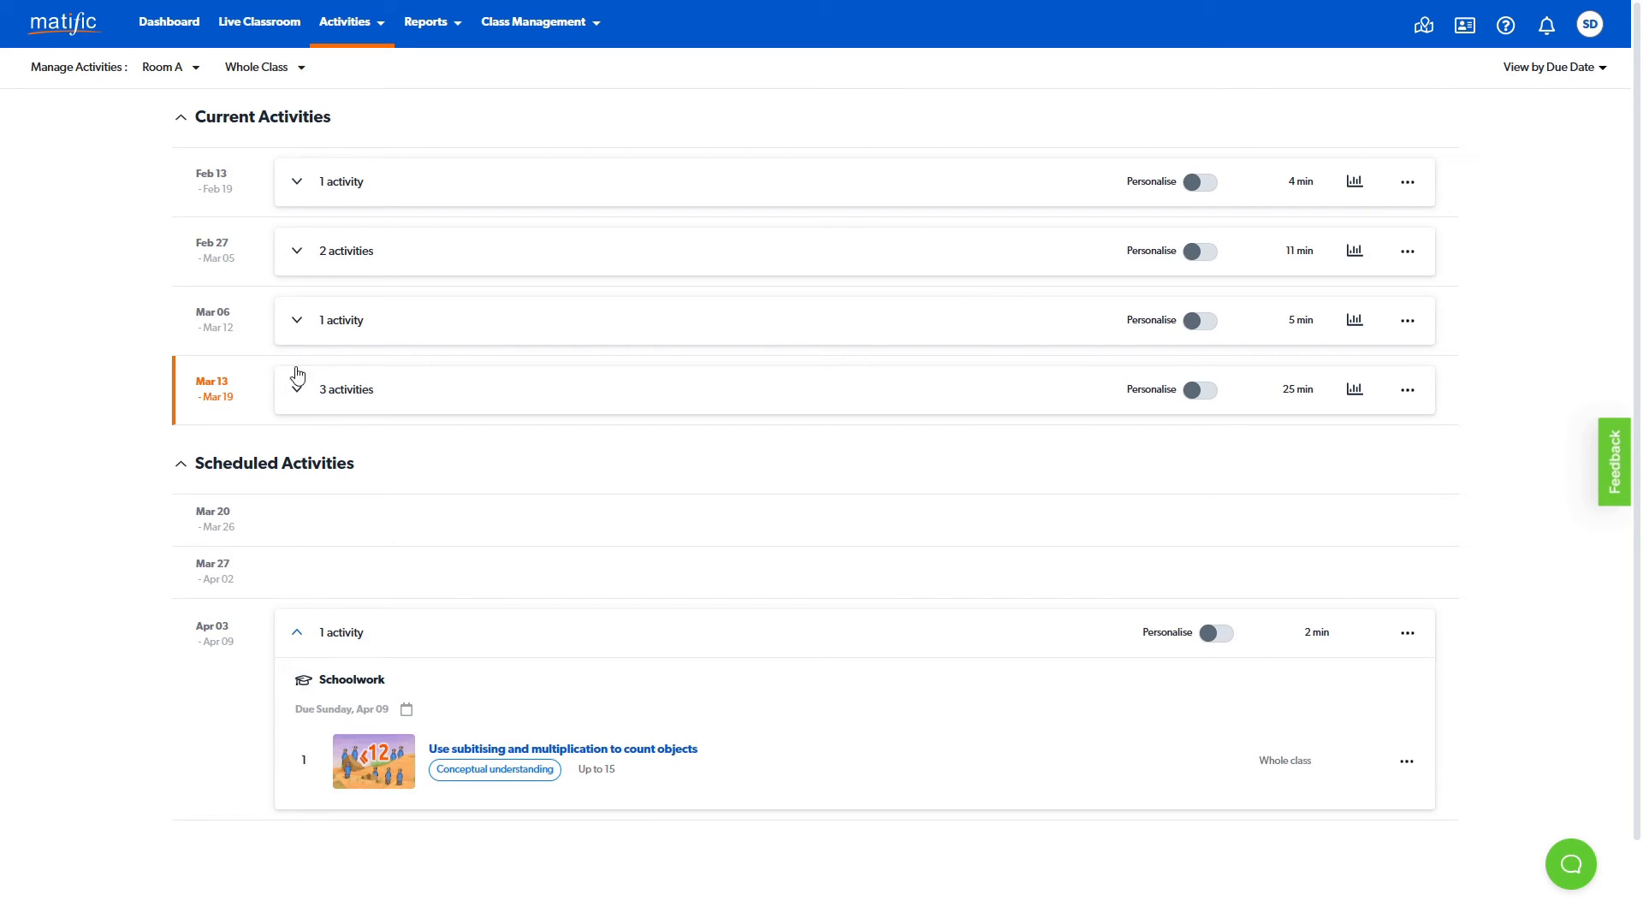
{"action": "left_click", "coordinate": [297, 257]}
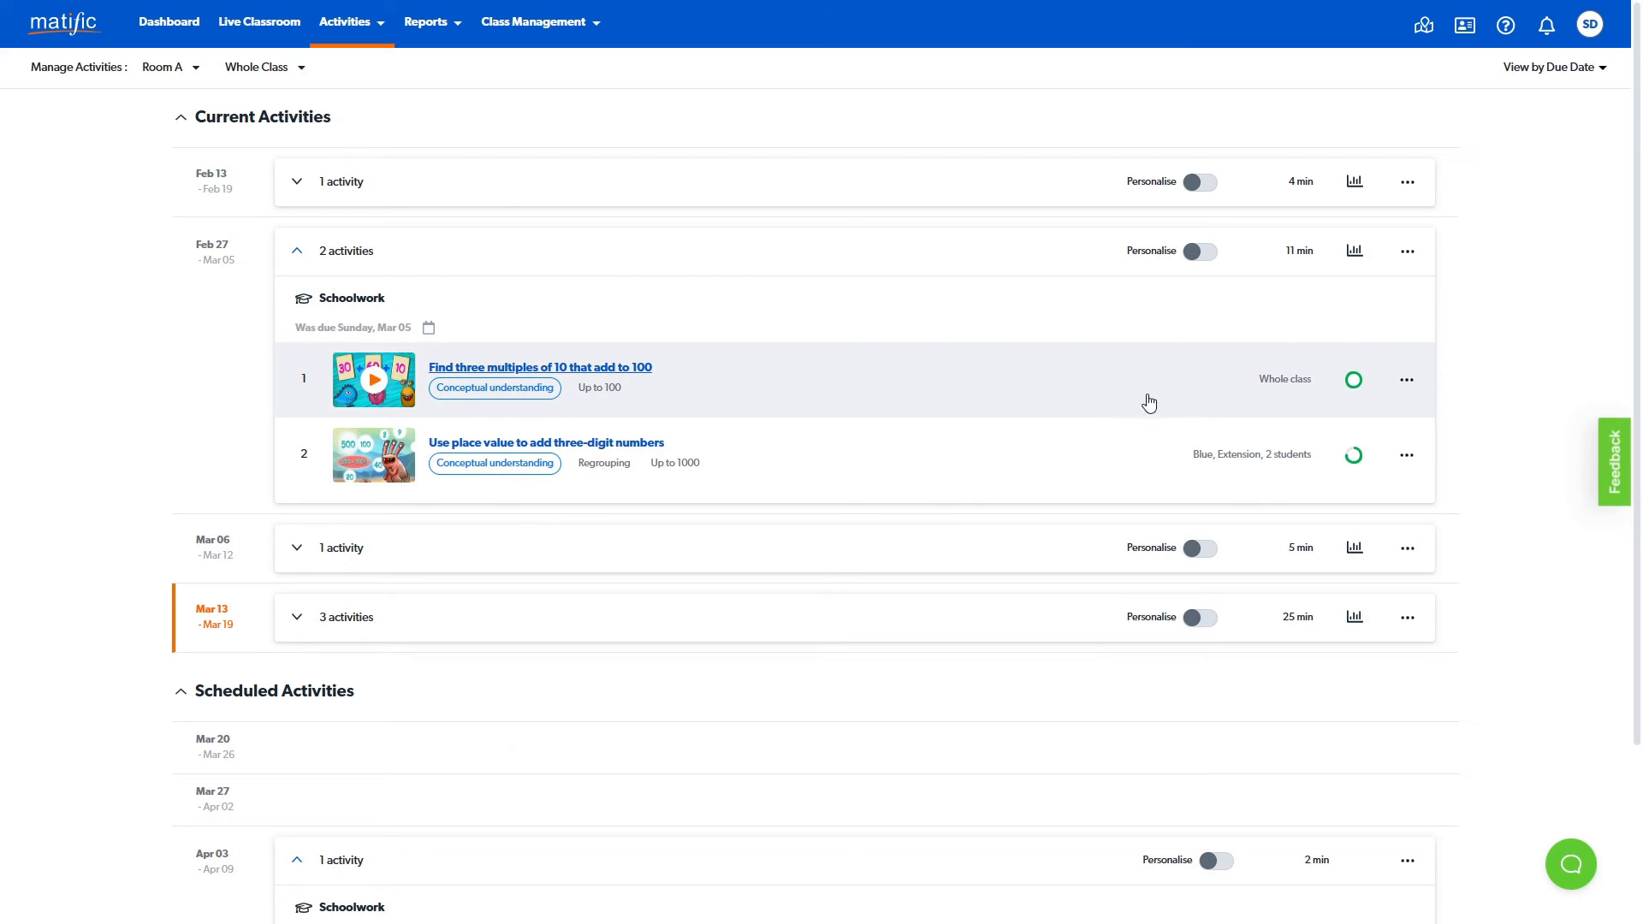
- View the student scores for "Find three multiples of 10 that add to 100" and the Personalise view of the Feb 27 week
{"action": "mouse_move", "coordinate": [1359, 386]}
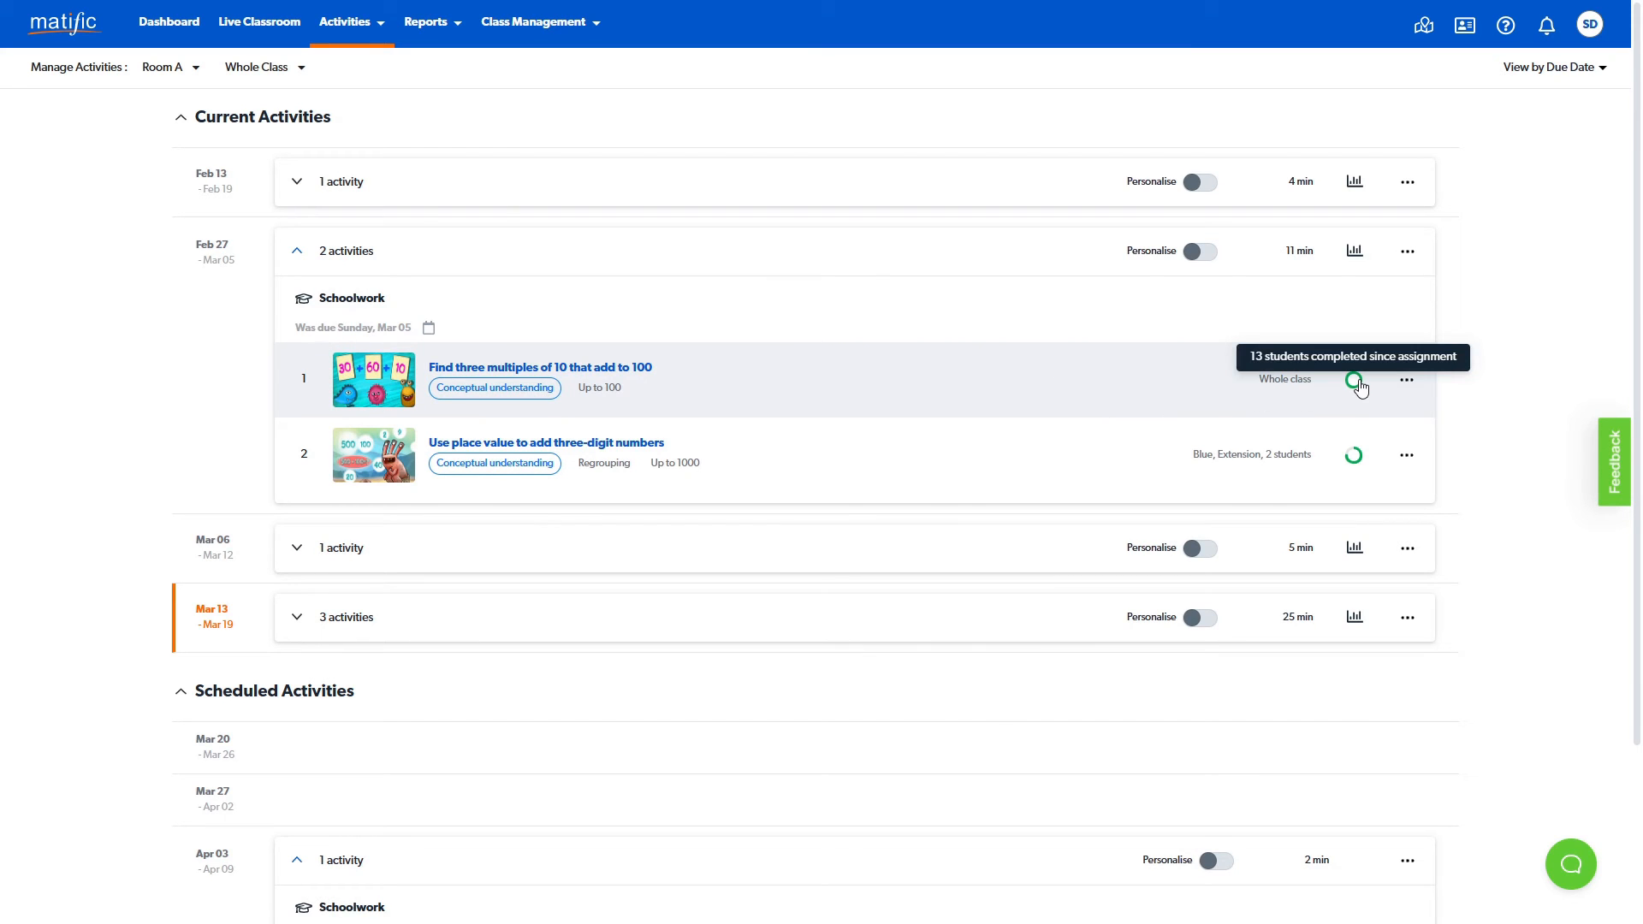
{"action": "left_click", "coordinate": [1355, 381]}
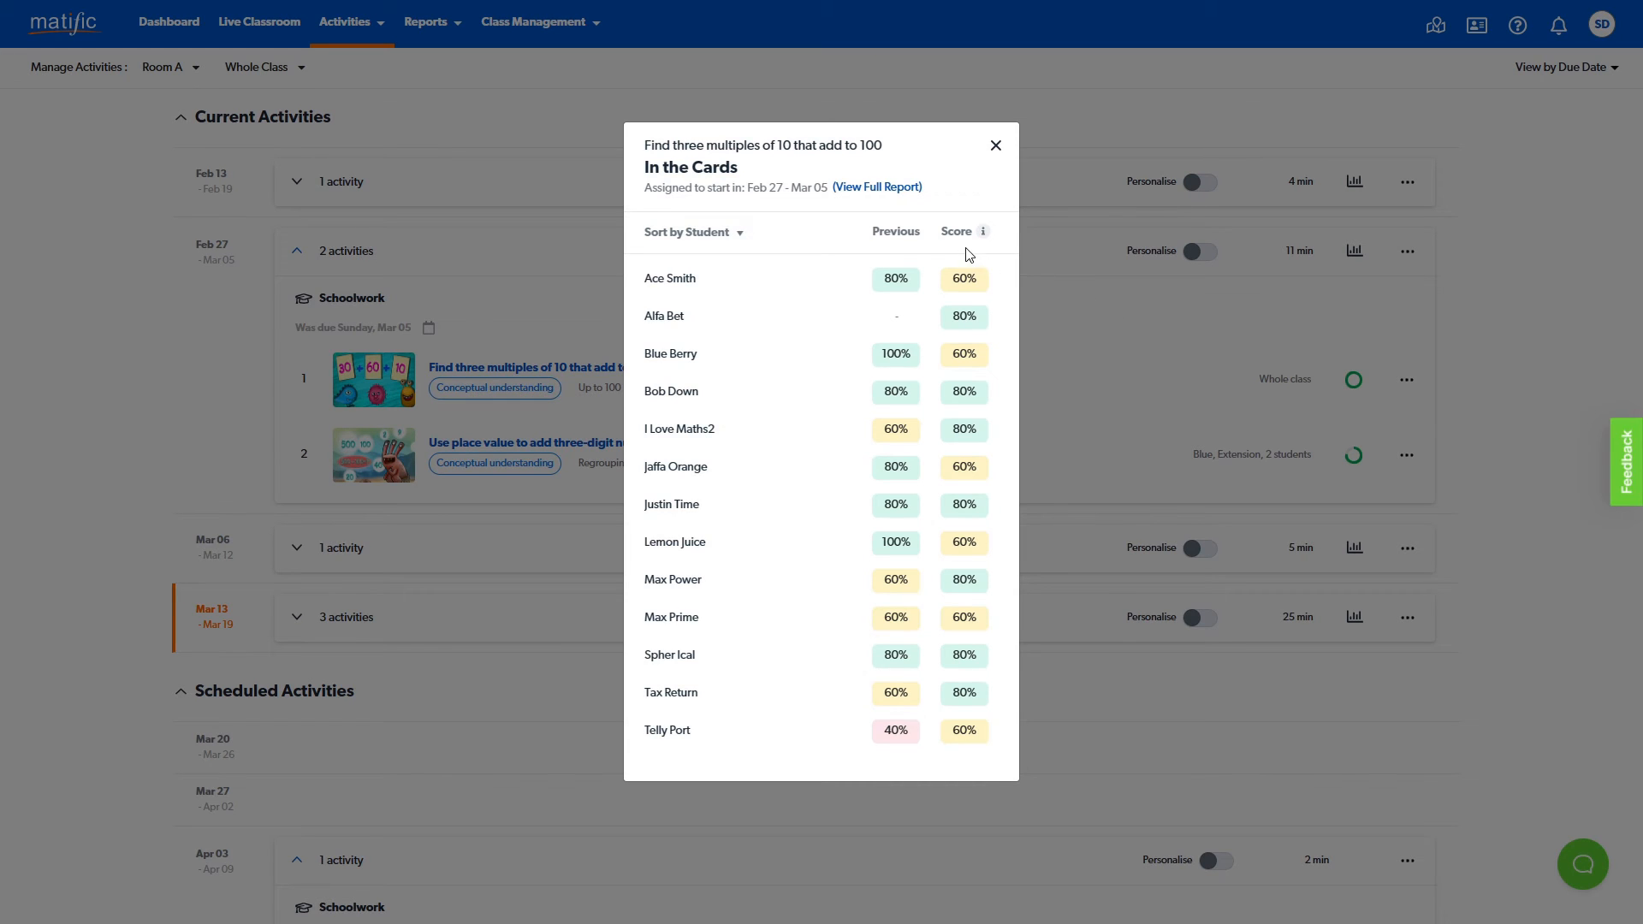
{"action": "left_click", "coordinate": [995, 148]}
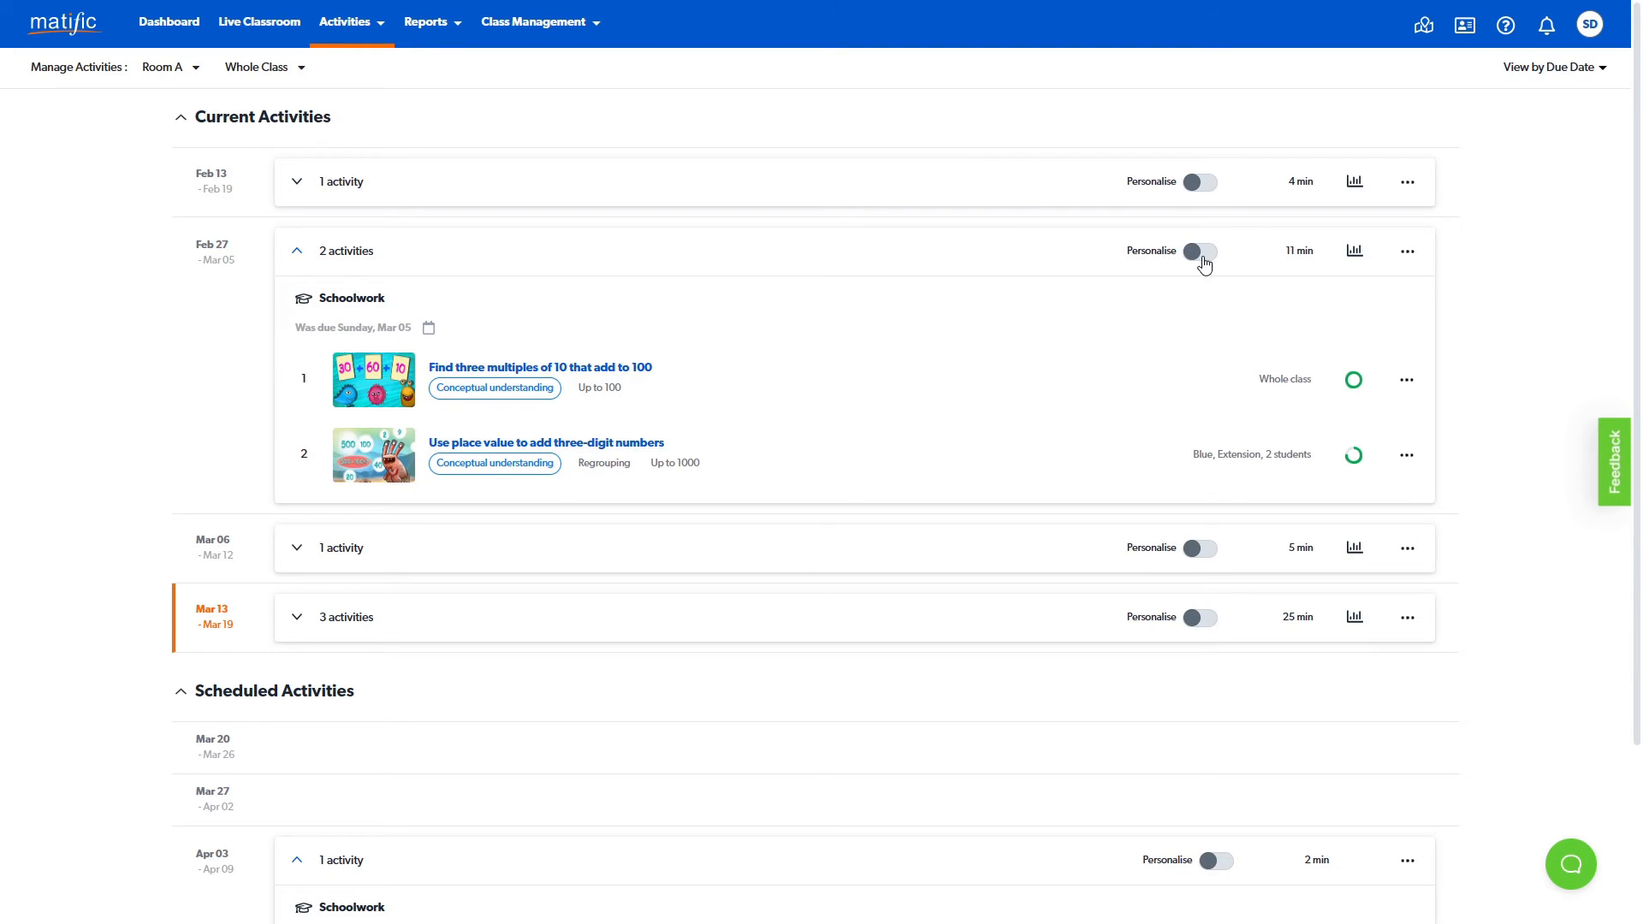
{"action": "left_click", "coordinate": [1201, 253]}
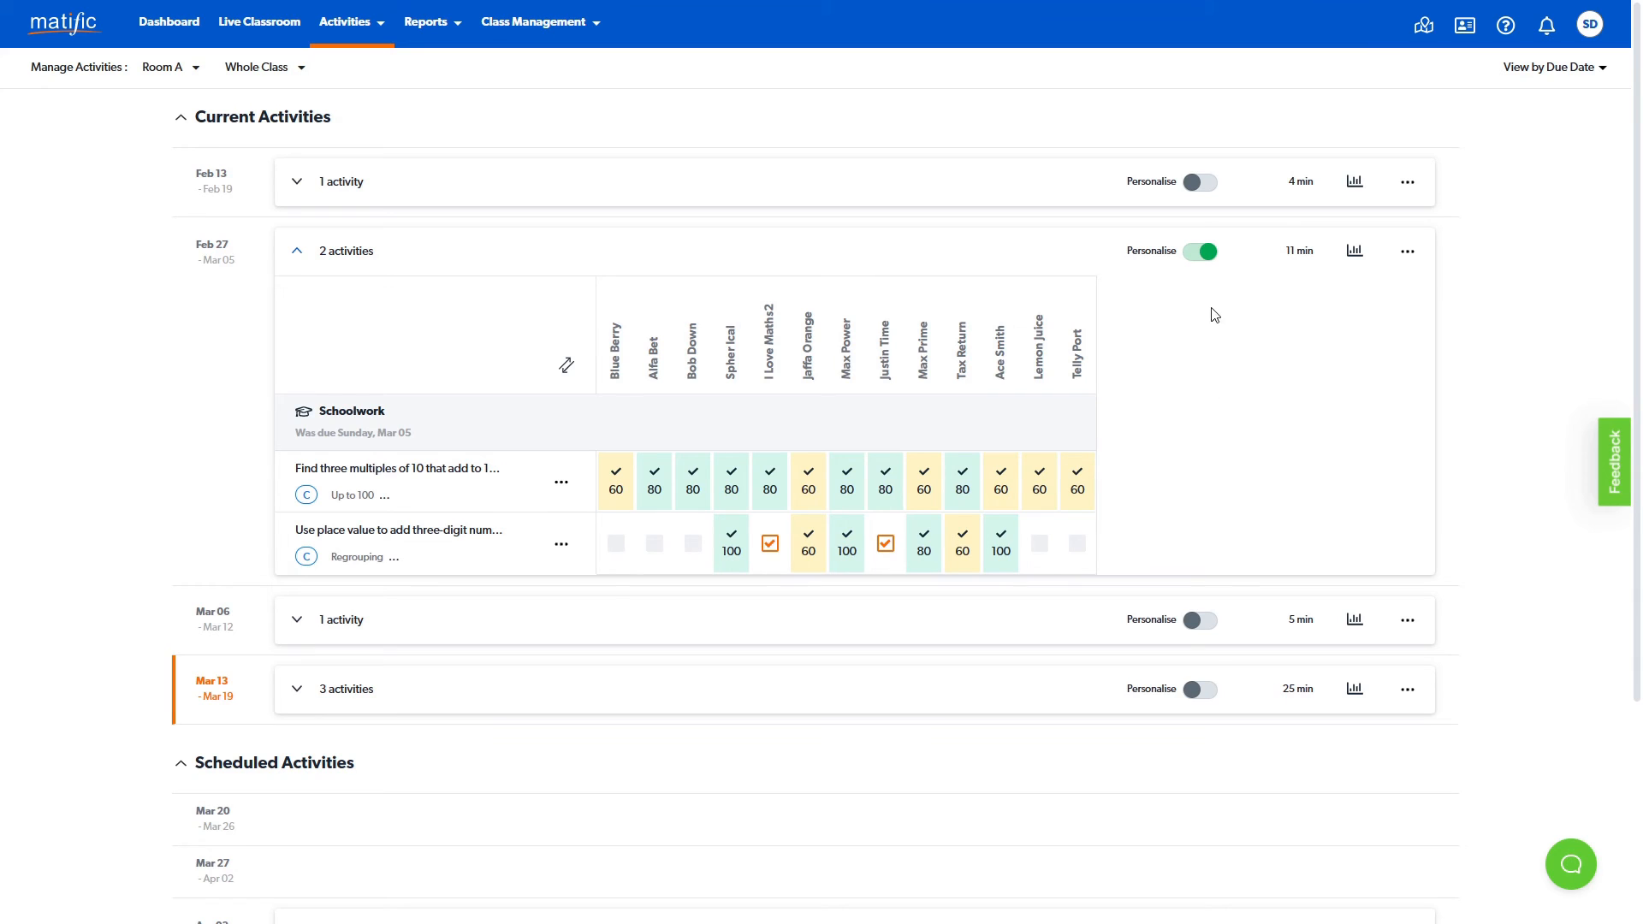
{"action": "left_click", "coordinate": [1205, 253]}
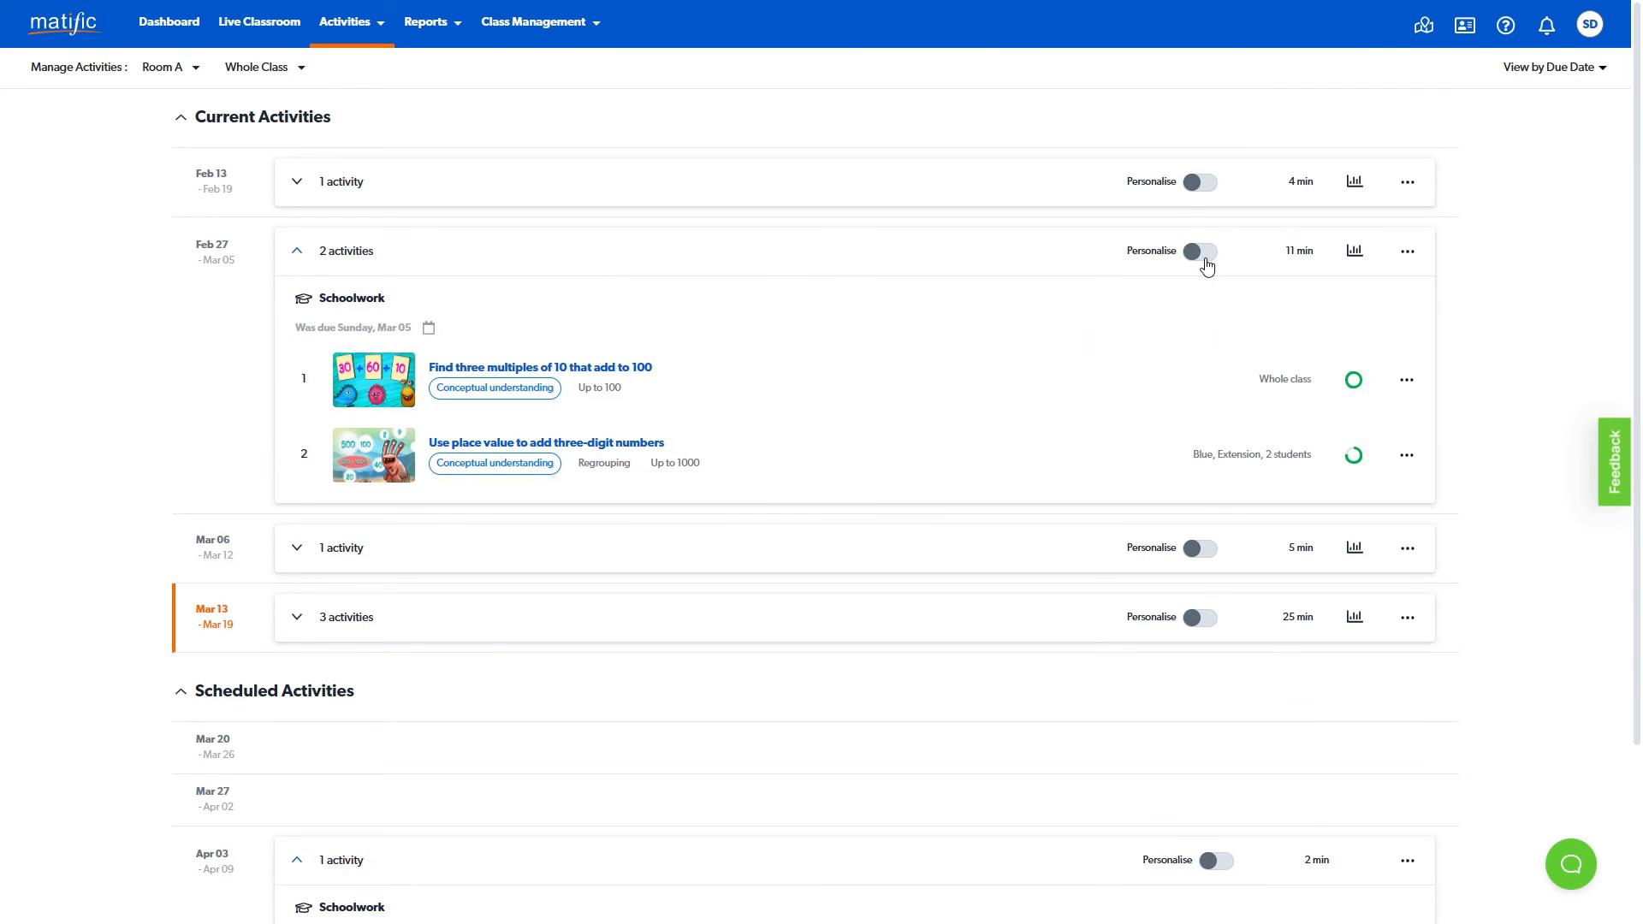
- Review the edit settings and other assignment options for "Find three multiples of 10 that add to 100" without changing anything
{"action": "left_click", "coordinate": [1408, 385]}
{"action": "left_click", "coordinate": [1322, 497]}
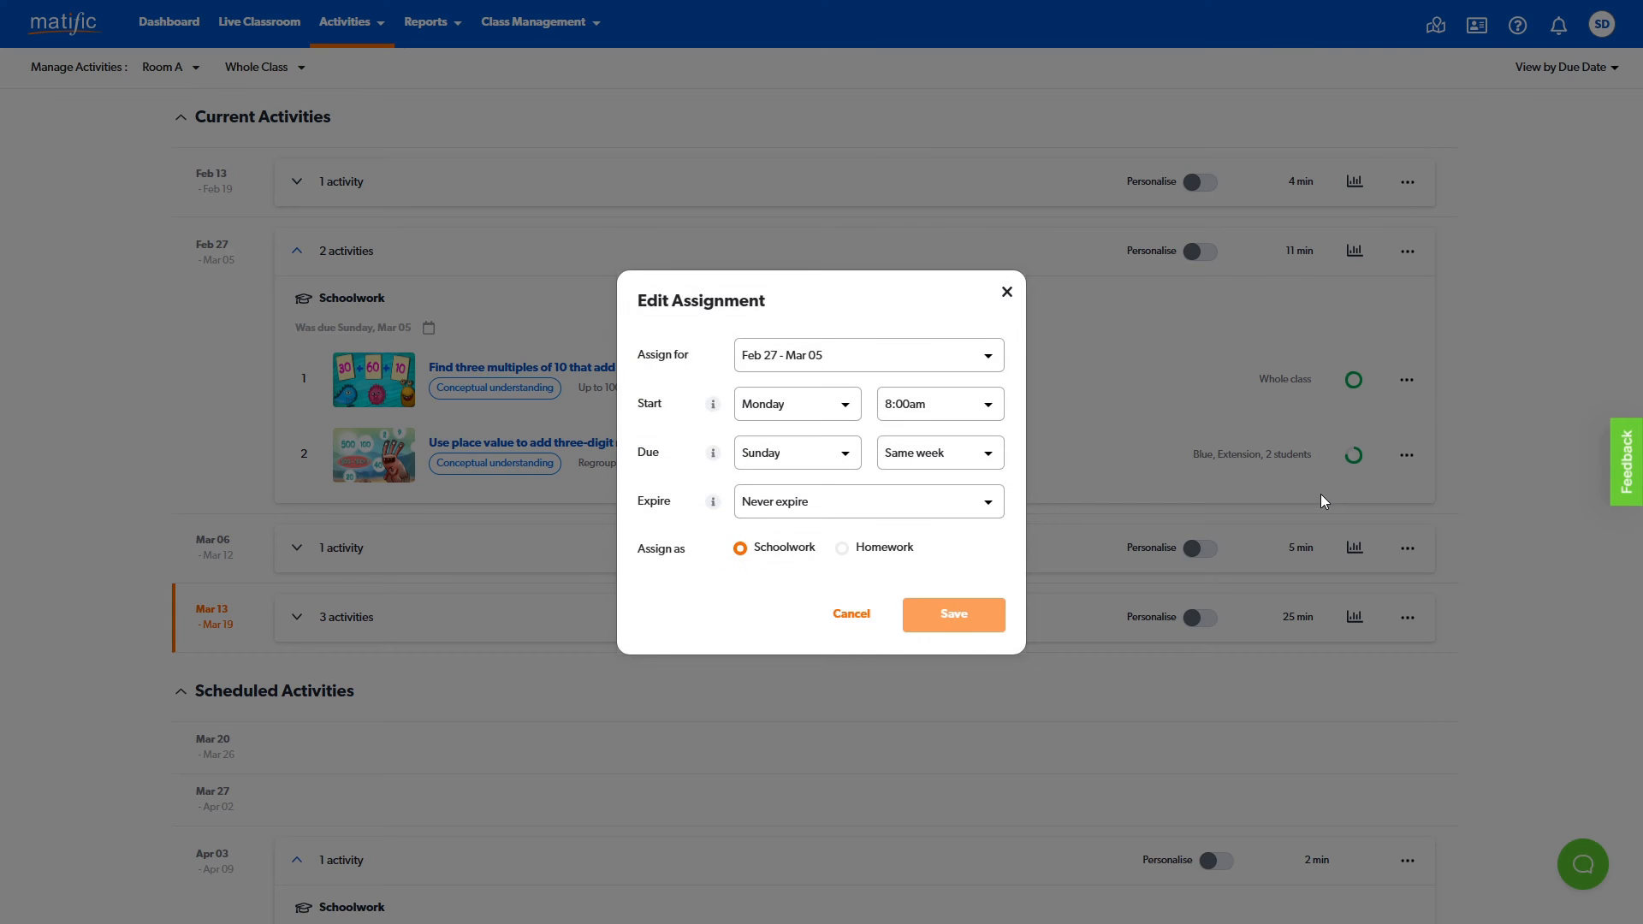
{"action": "left_click", "coordinate": [1010, 295]}
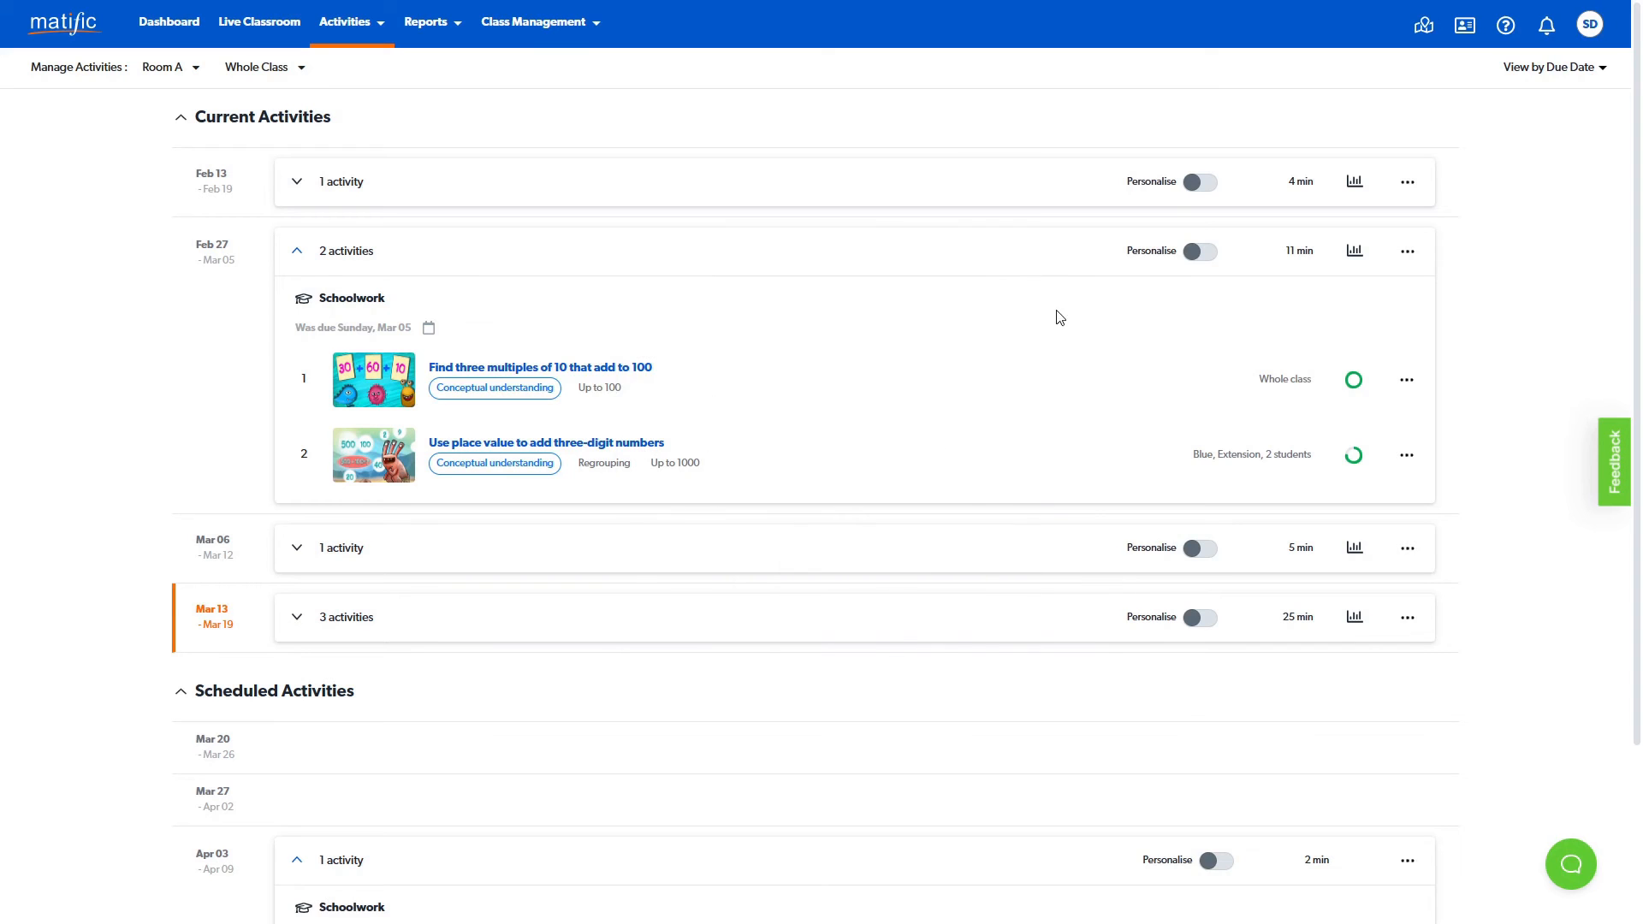
{"action": "left_click", "coordinate": [1406, 382]}
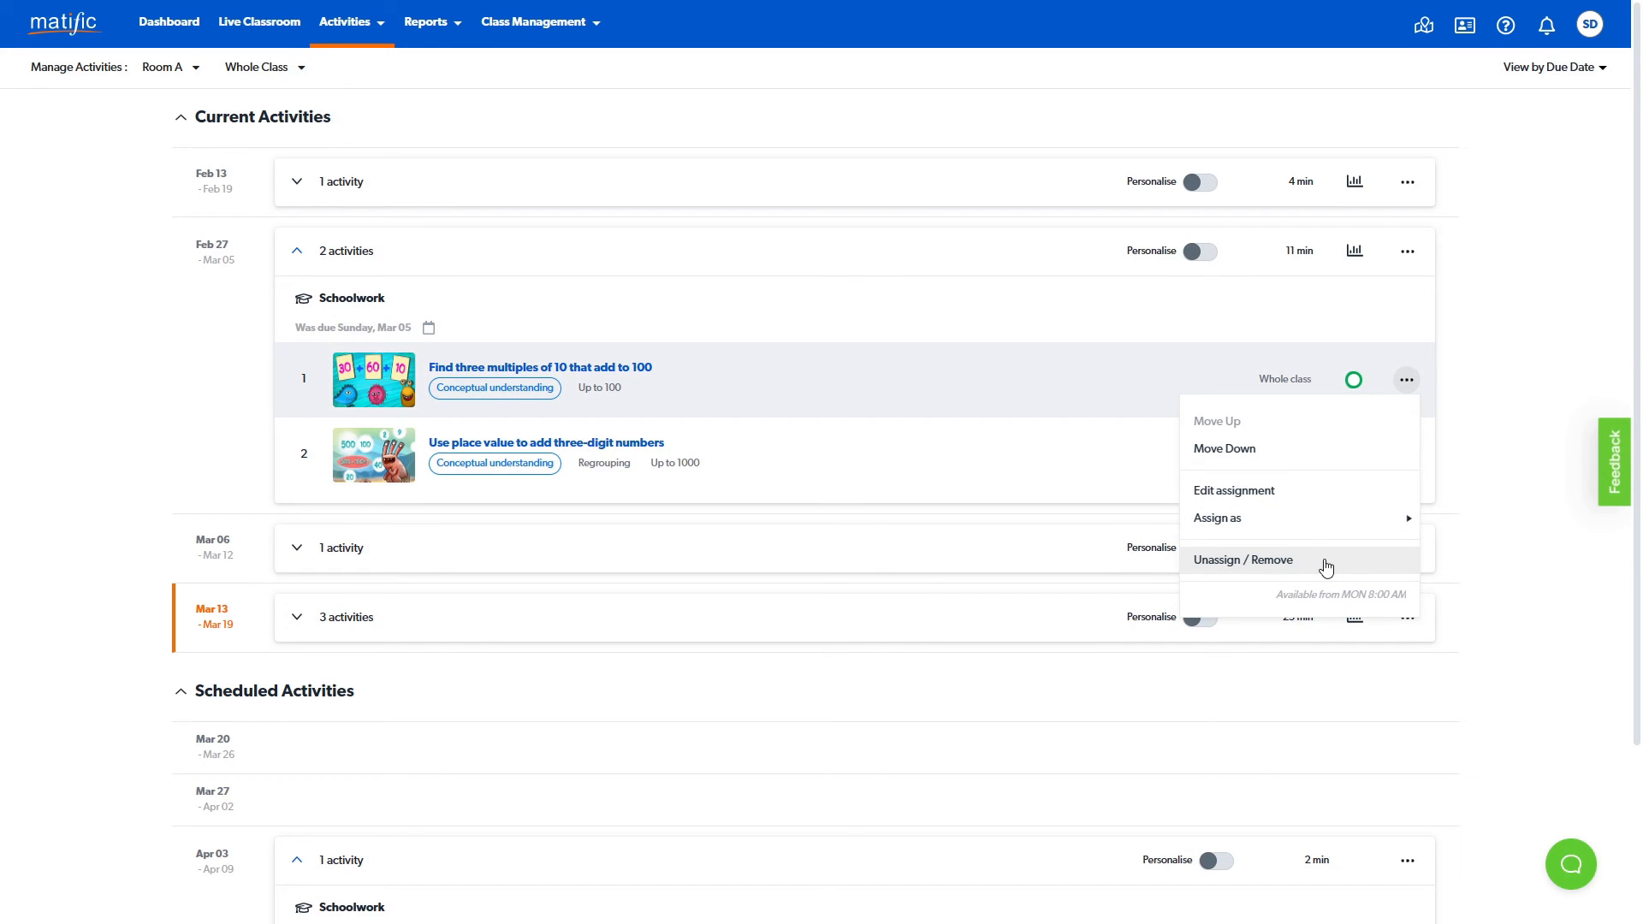
{"action": "left_click", "coordinate": [430, 74]}
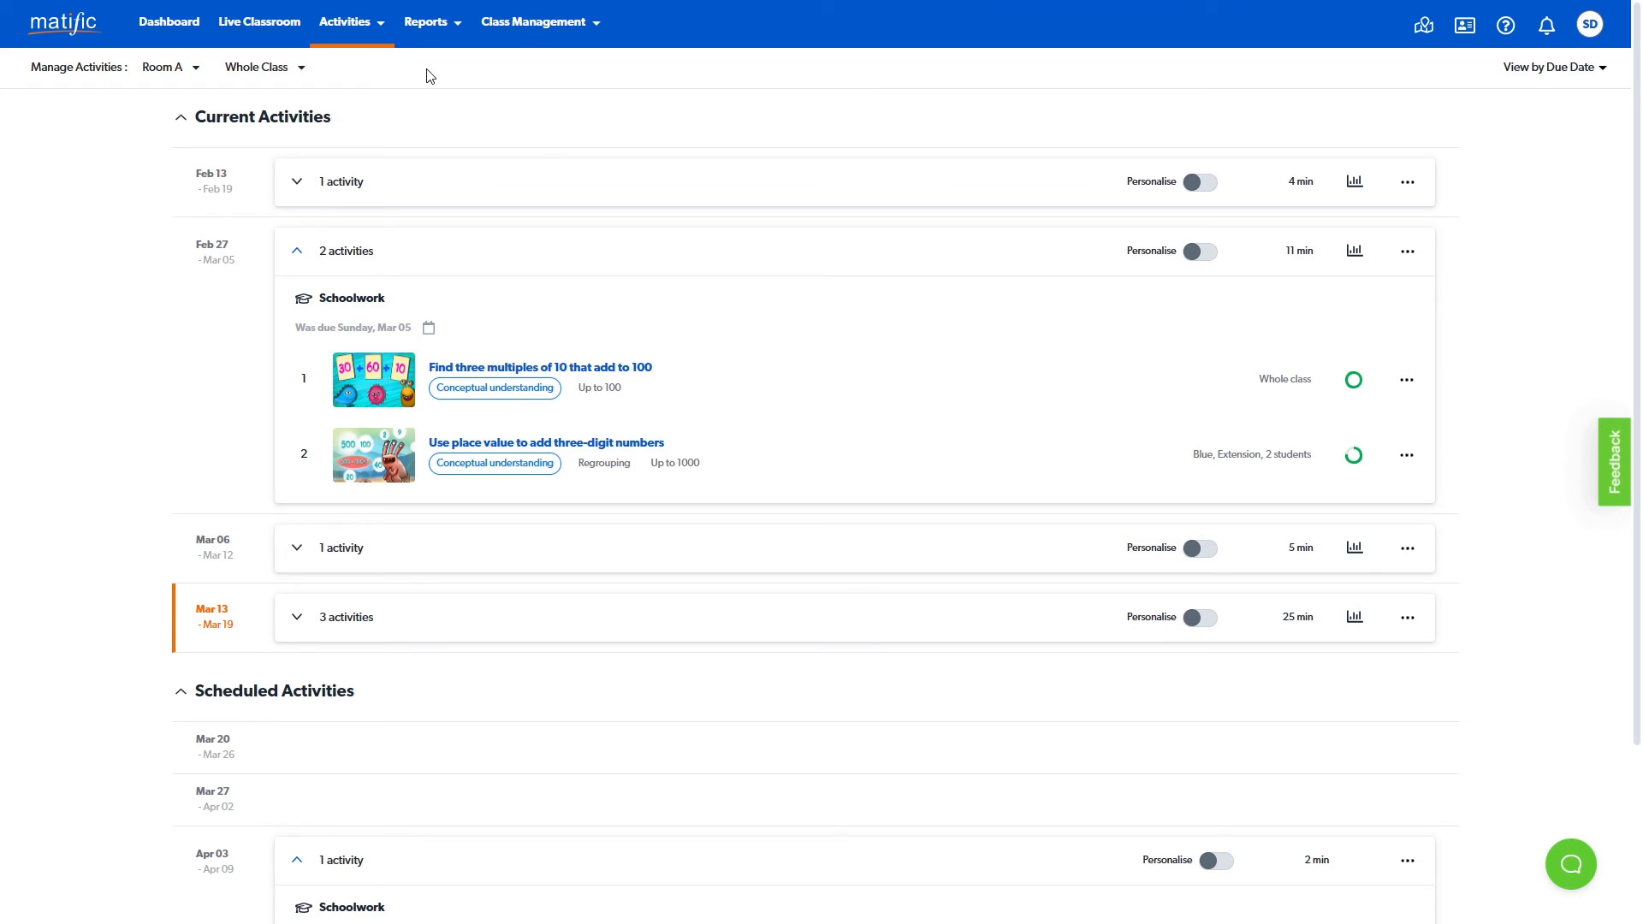
- Open the Assigned Work Report and review its date view, date range, activity and work type options without changing them
{"action": "left_click", "coordinate": [454, 27]}
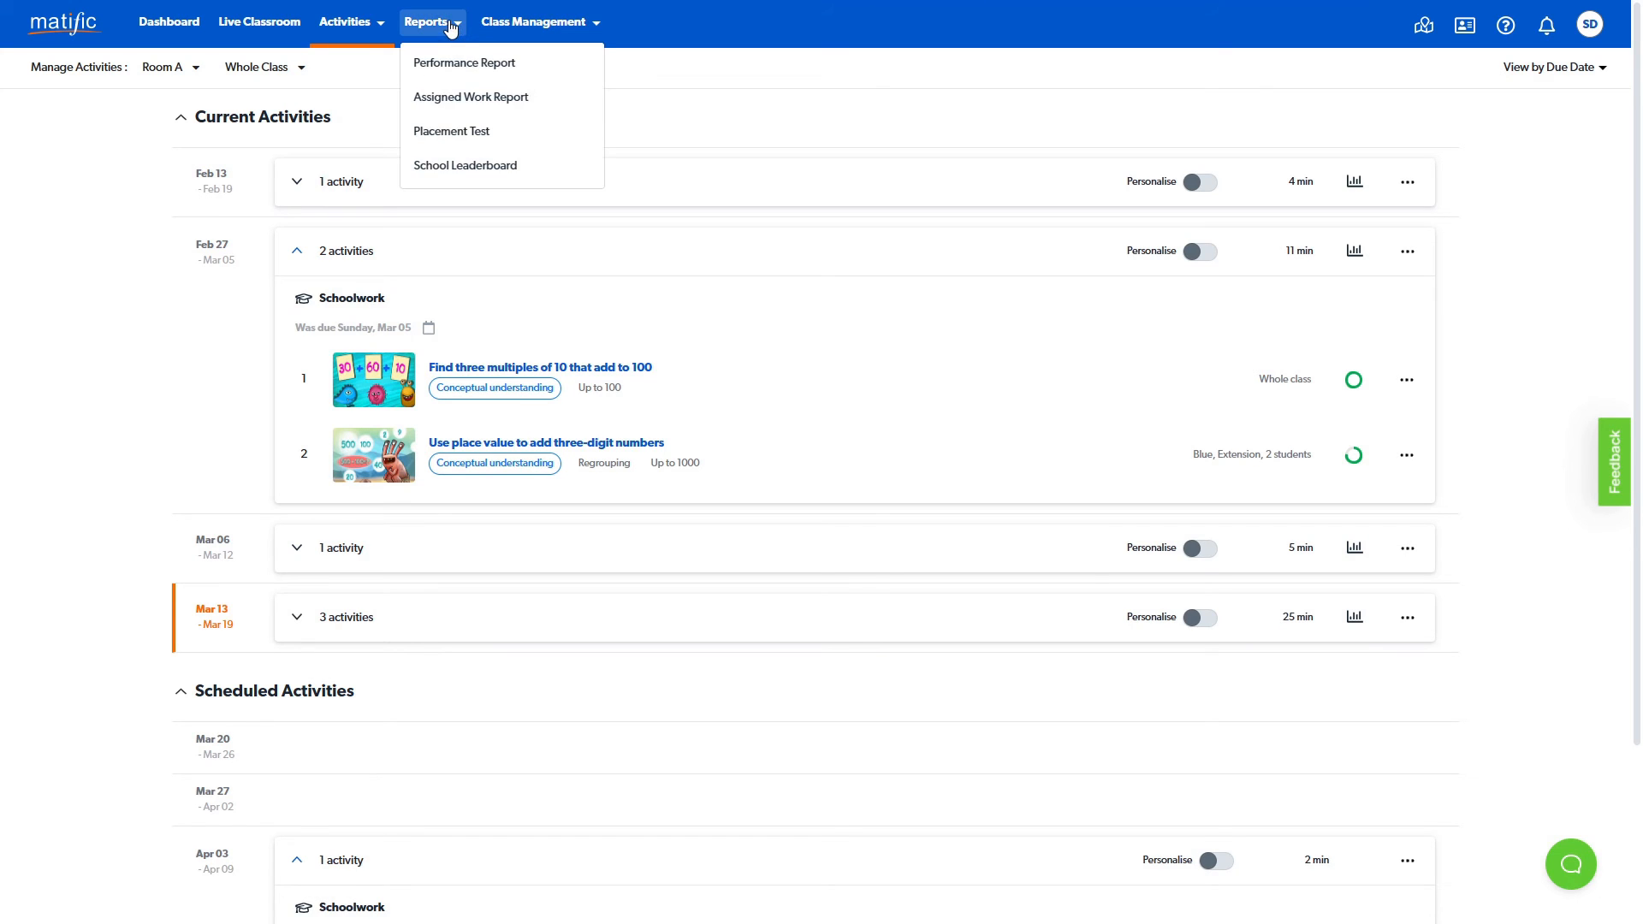
{"action": "left_click", "coordinate": [542, 103]}
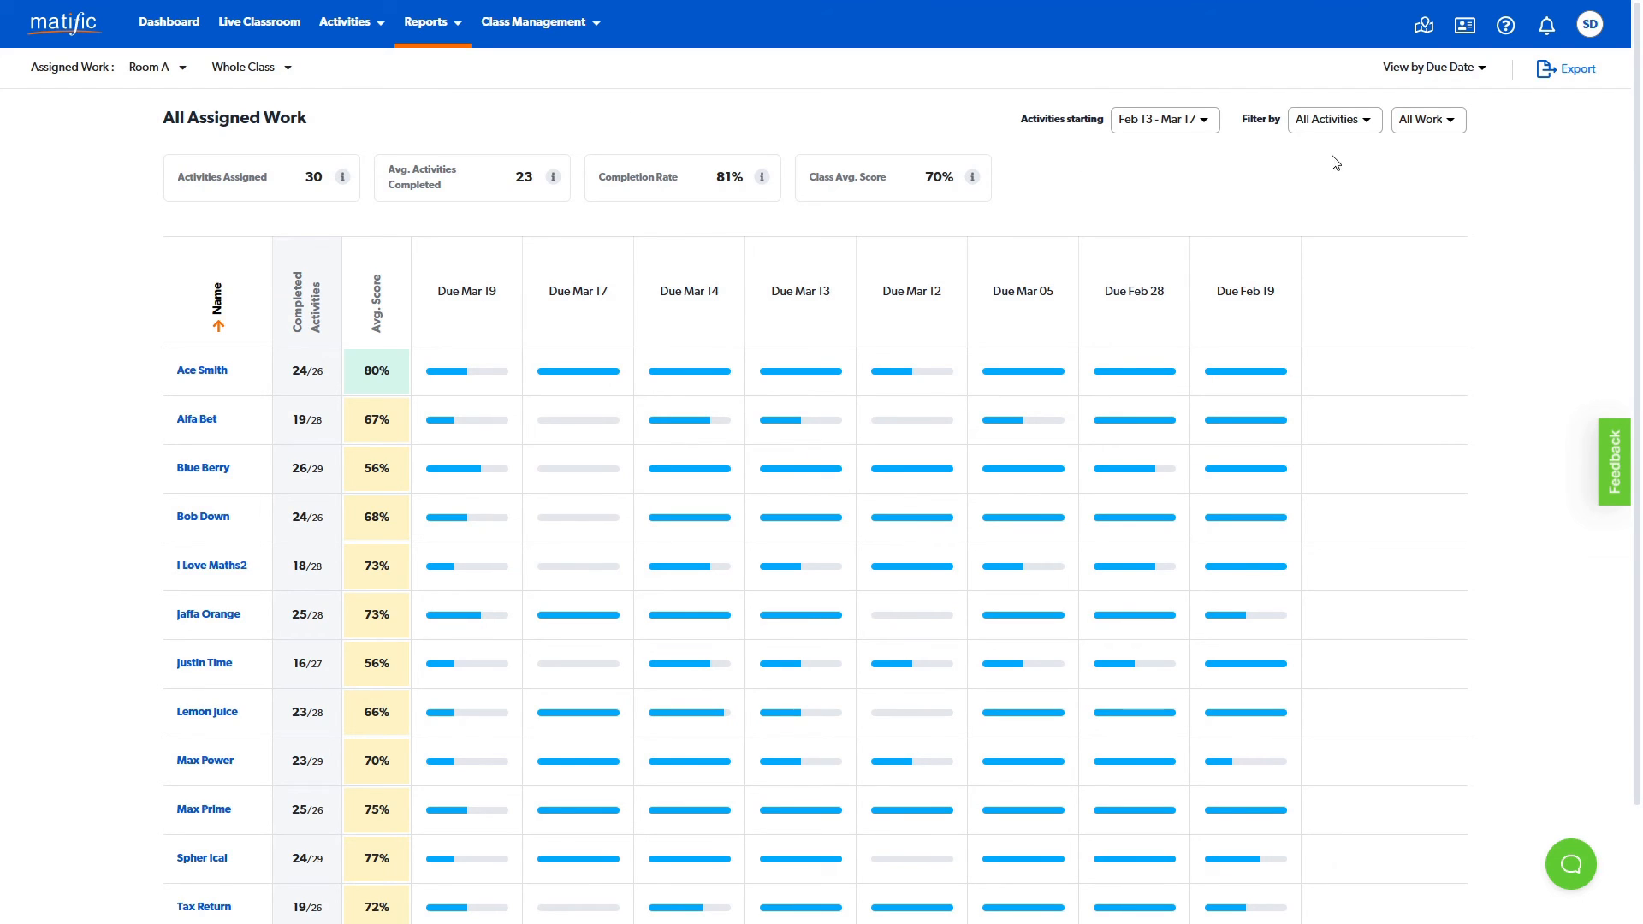
{"action": "left_click", "coordinate": [1478, 73]}
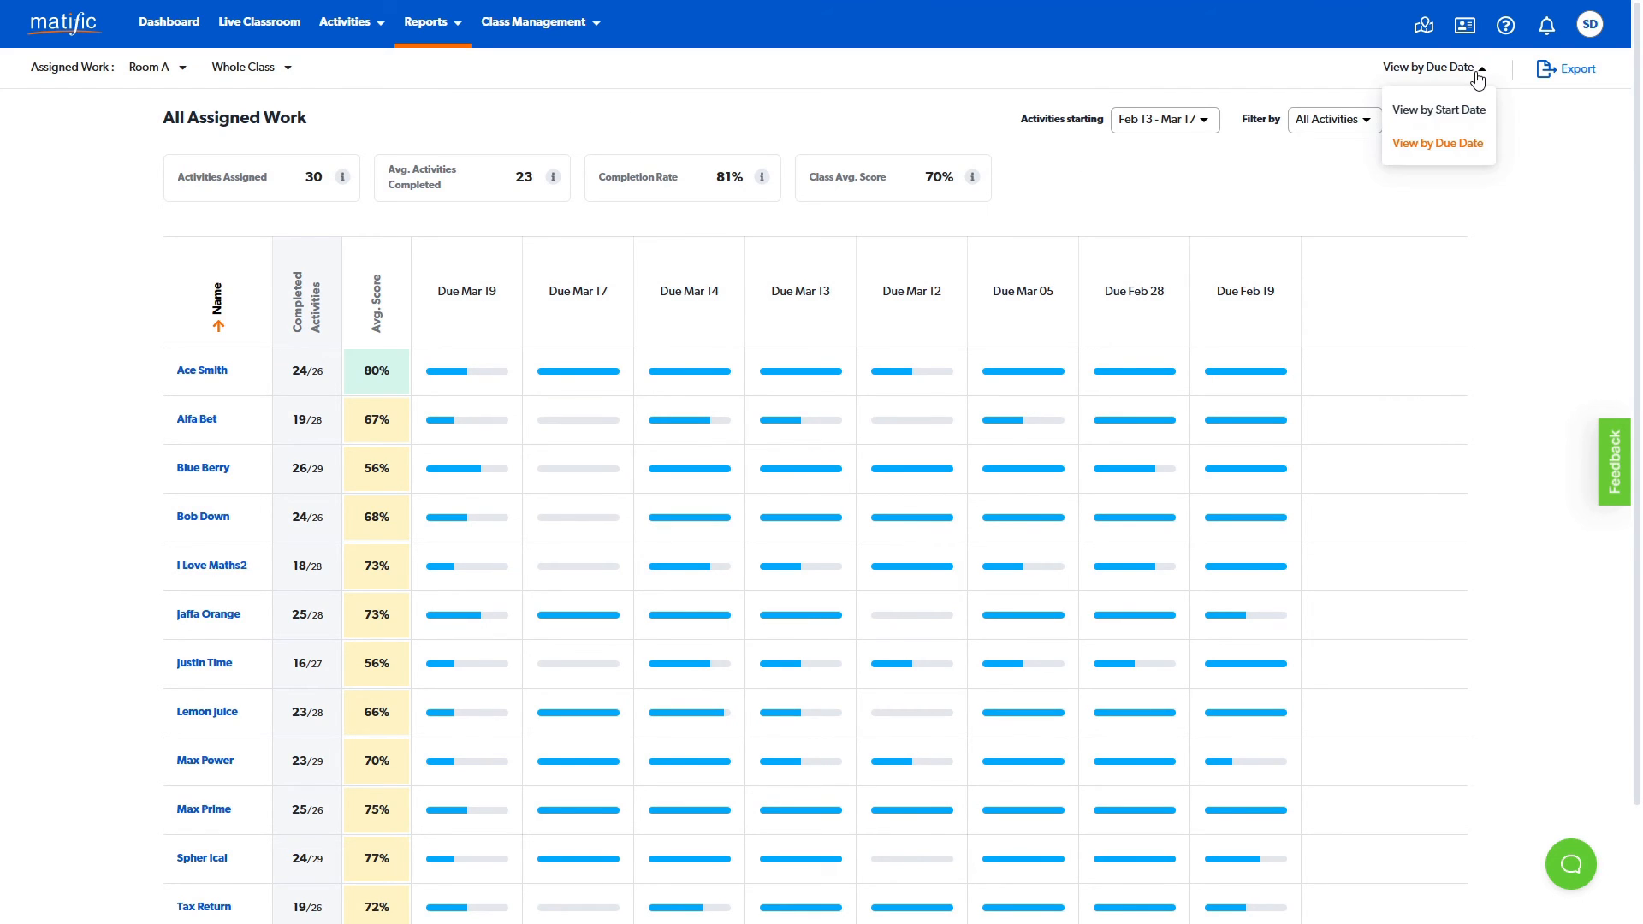
{"action": "left_click", "coordinate": [1479, 75]}
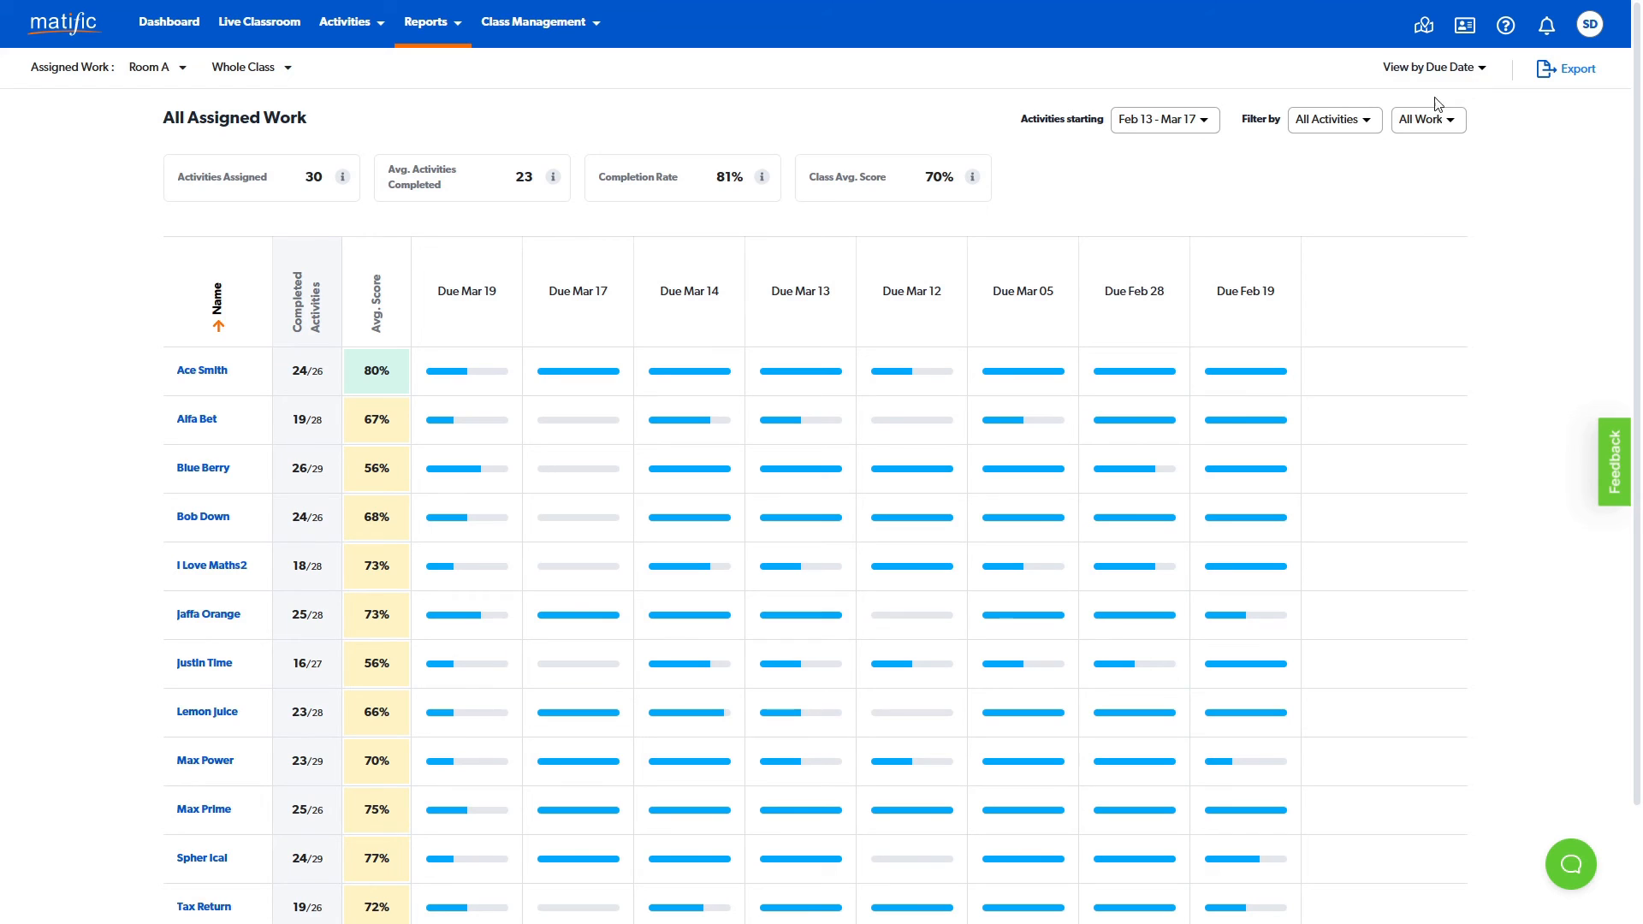
{"action": "left_click", "coordinate": [1204, 127]}
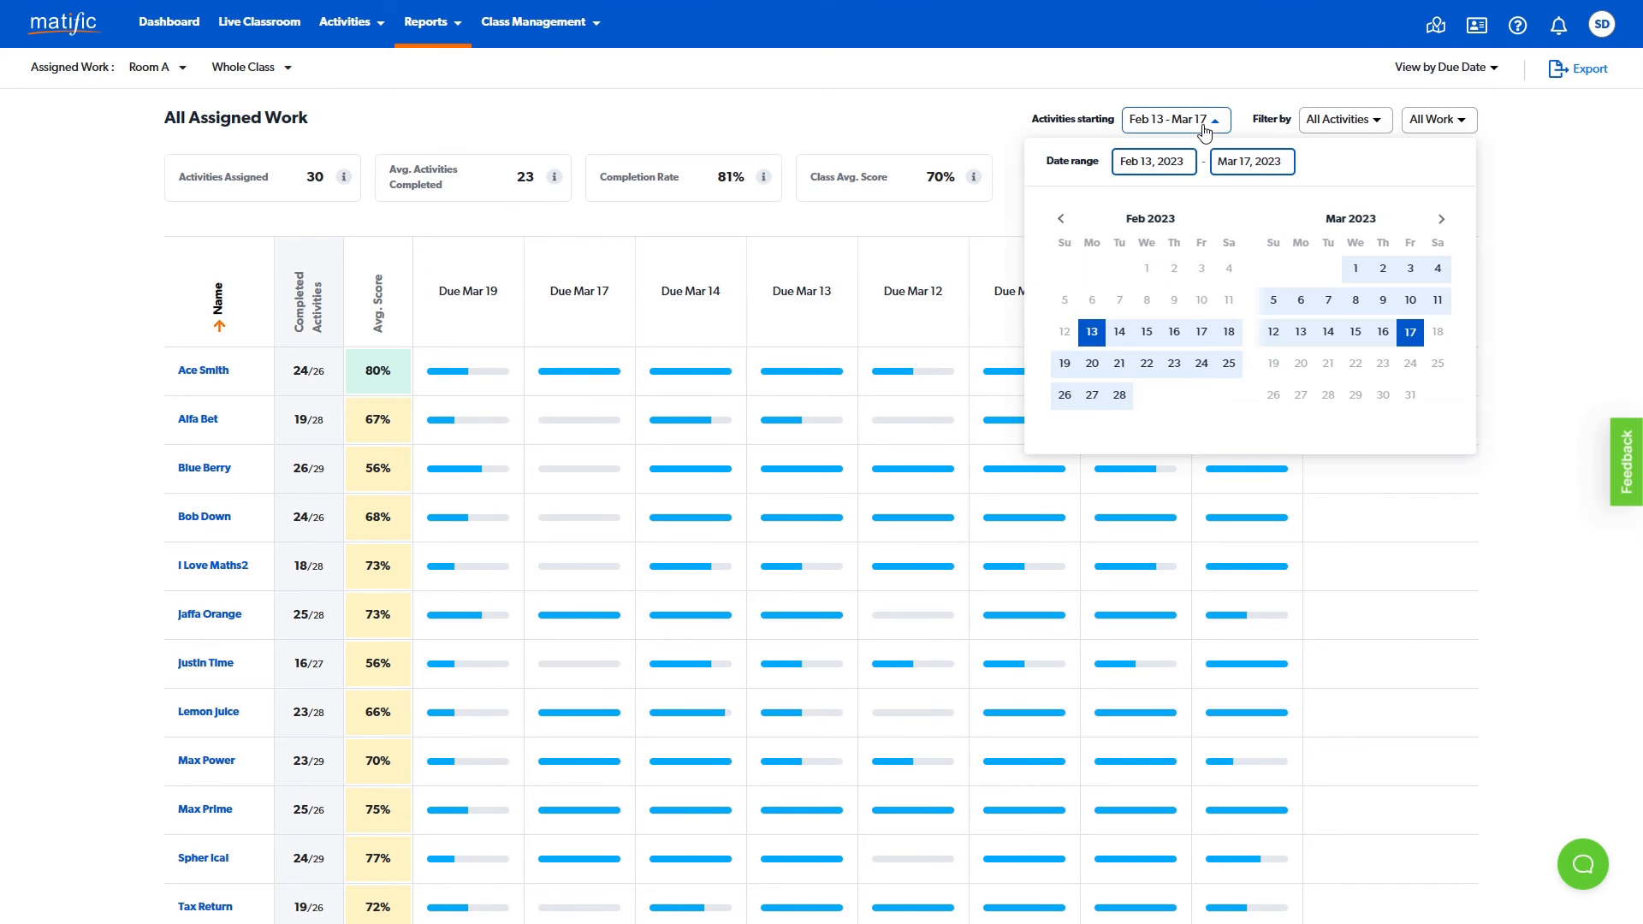
{"action": "left_click", "coordinate": [1386, 126]}
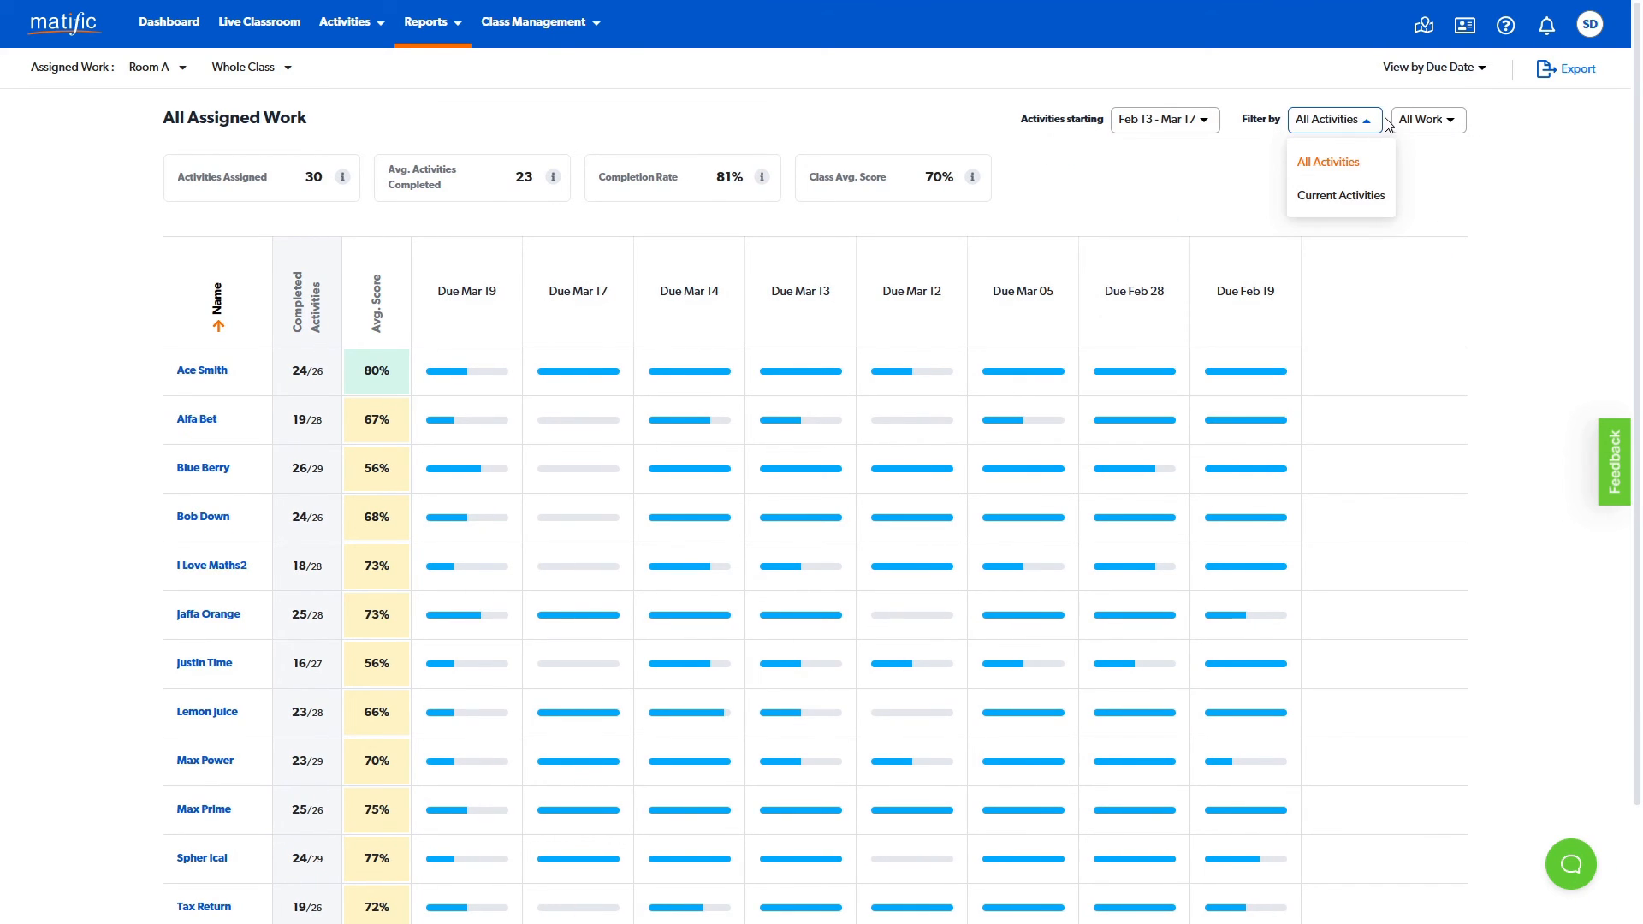
{"action": "left_click", "coordinate": [1453, 129]}
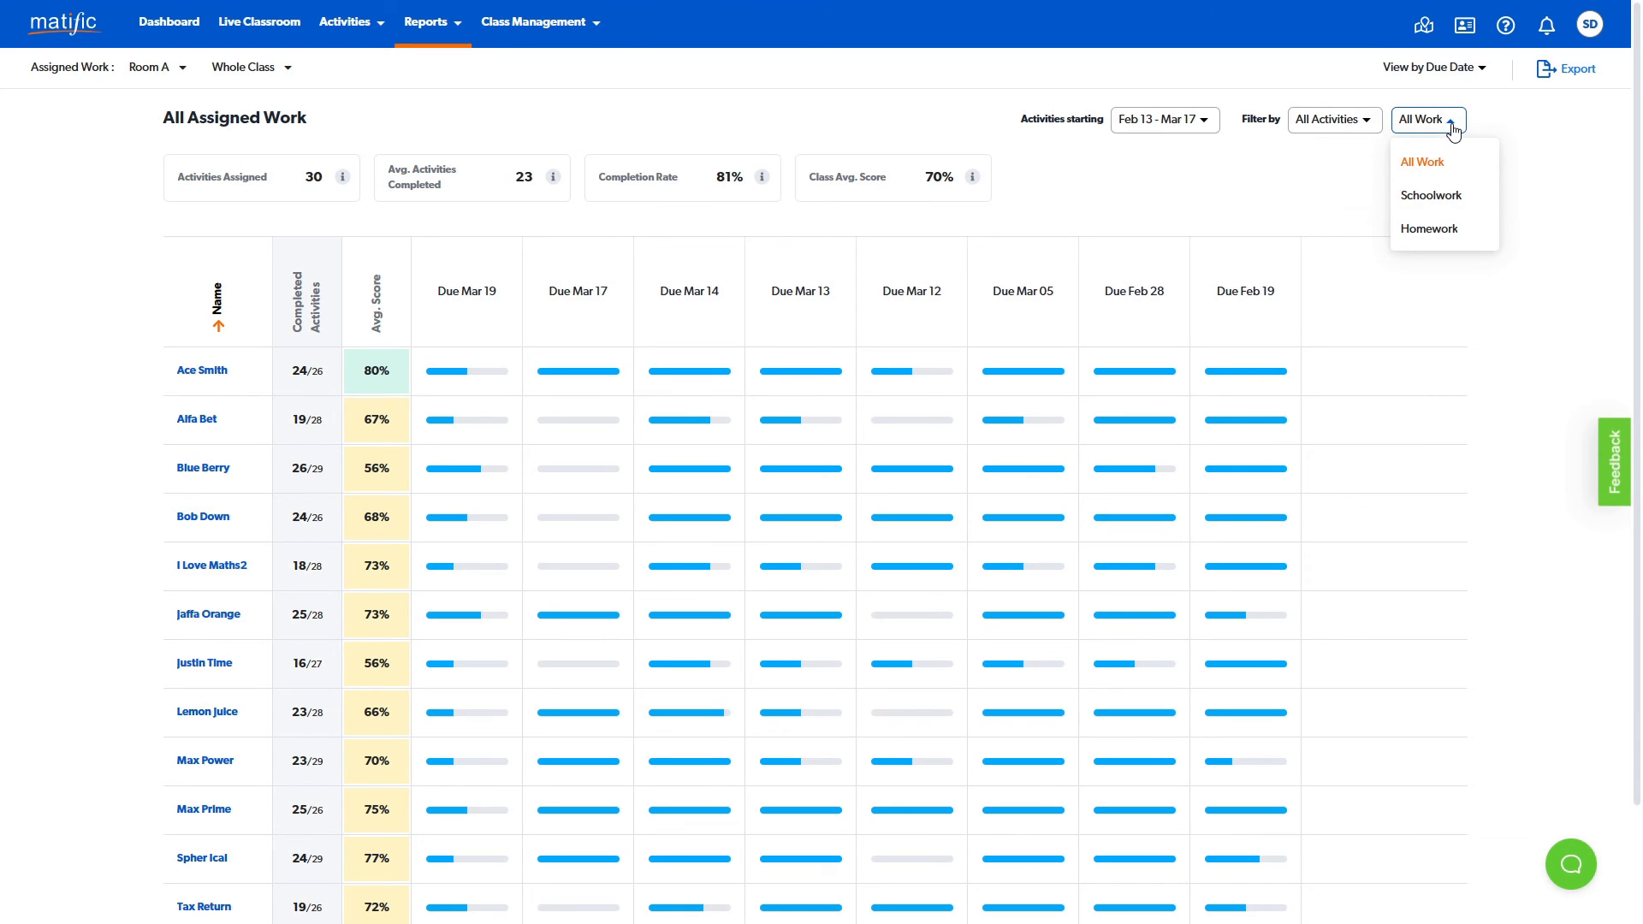
{"action": "left_click", "coordinate": [1250, 169]}
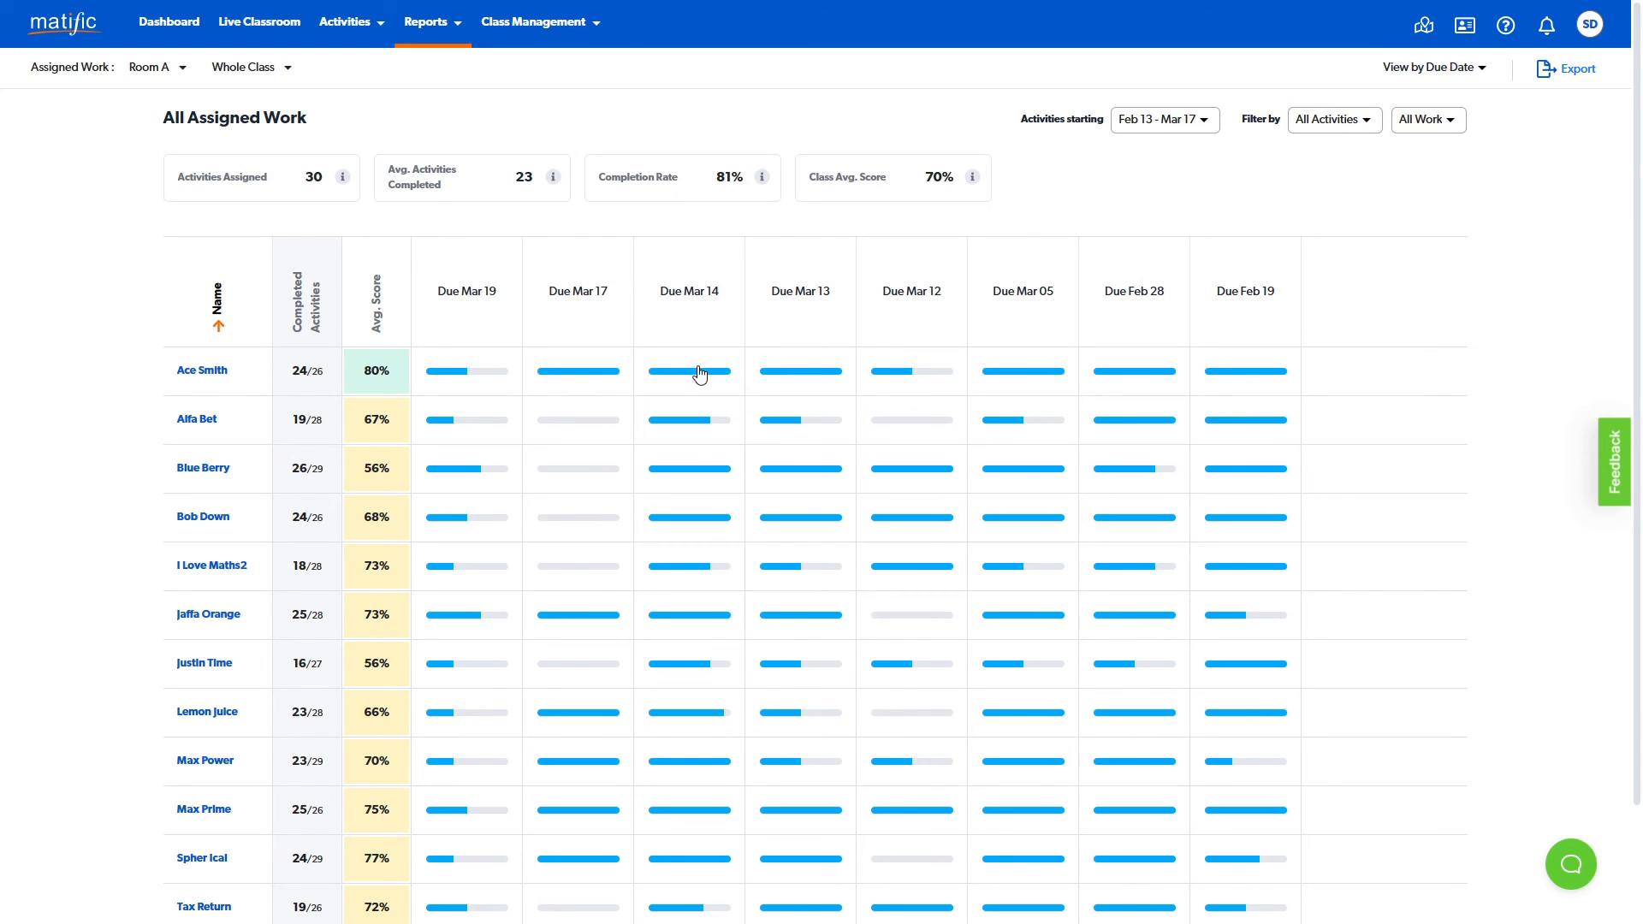
- View the first student's activities due Mar 14, including the attempt history for the Geometry activity "Find volume of complex solid"
{"action": "mouse_move", "coordinate": [711, 378]}
{"action": "mouse_move", "coordinate": [828, 378]}
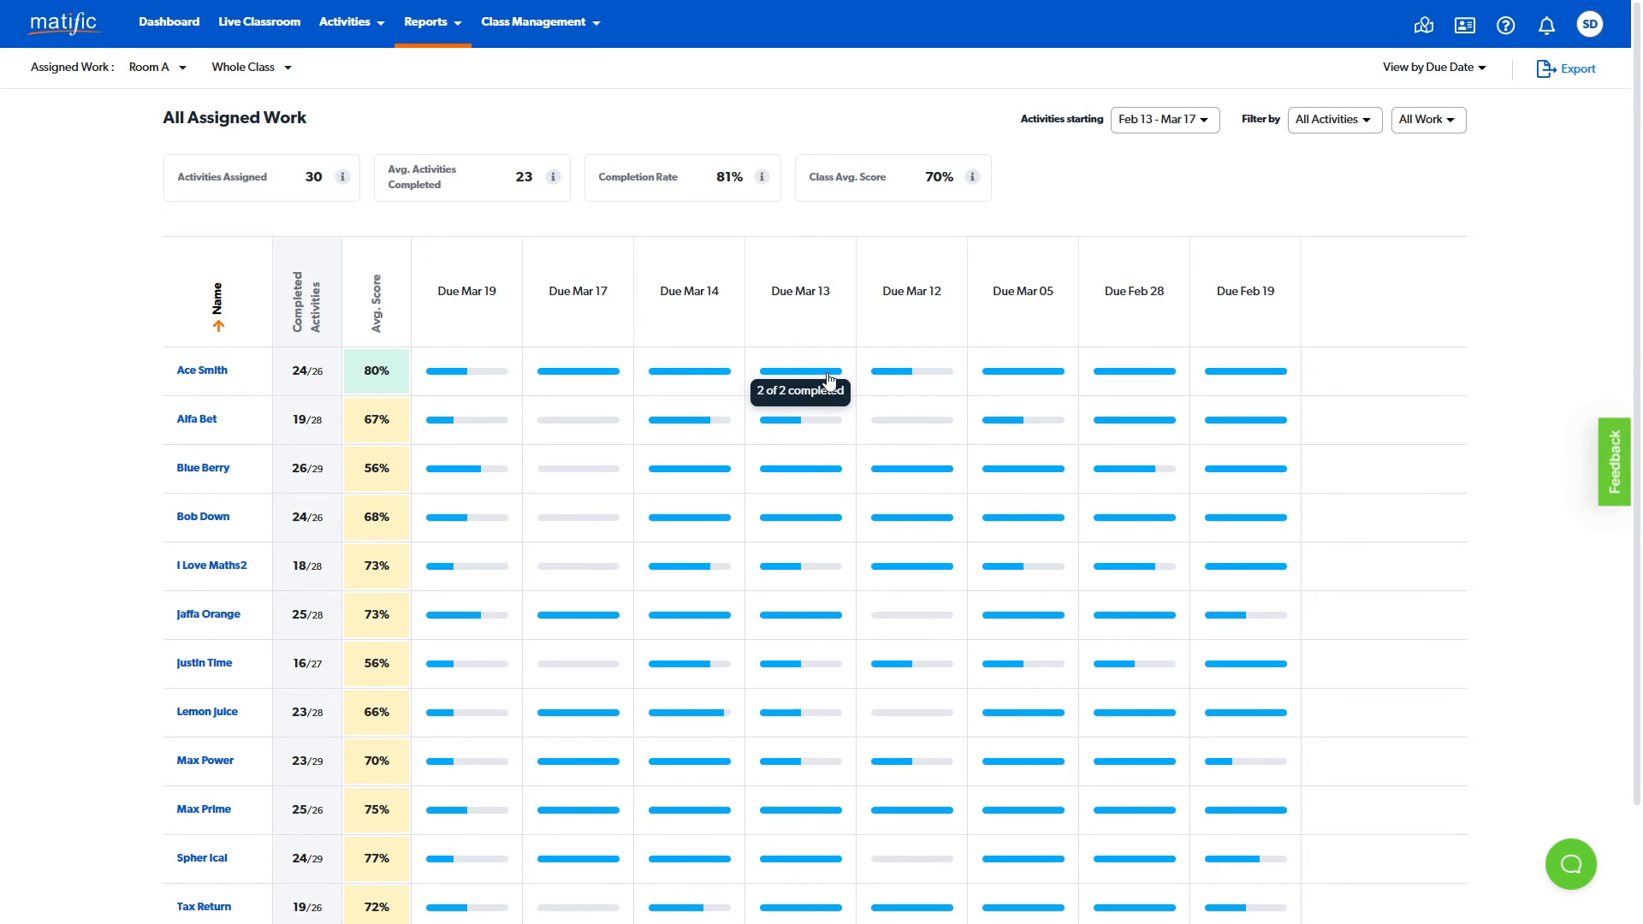
{"action": "left_click", "coordinate": [698, 380]}
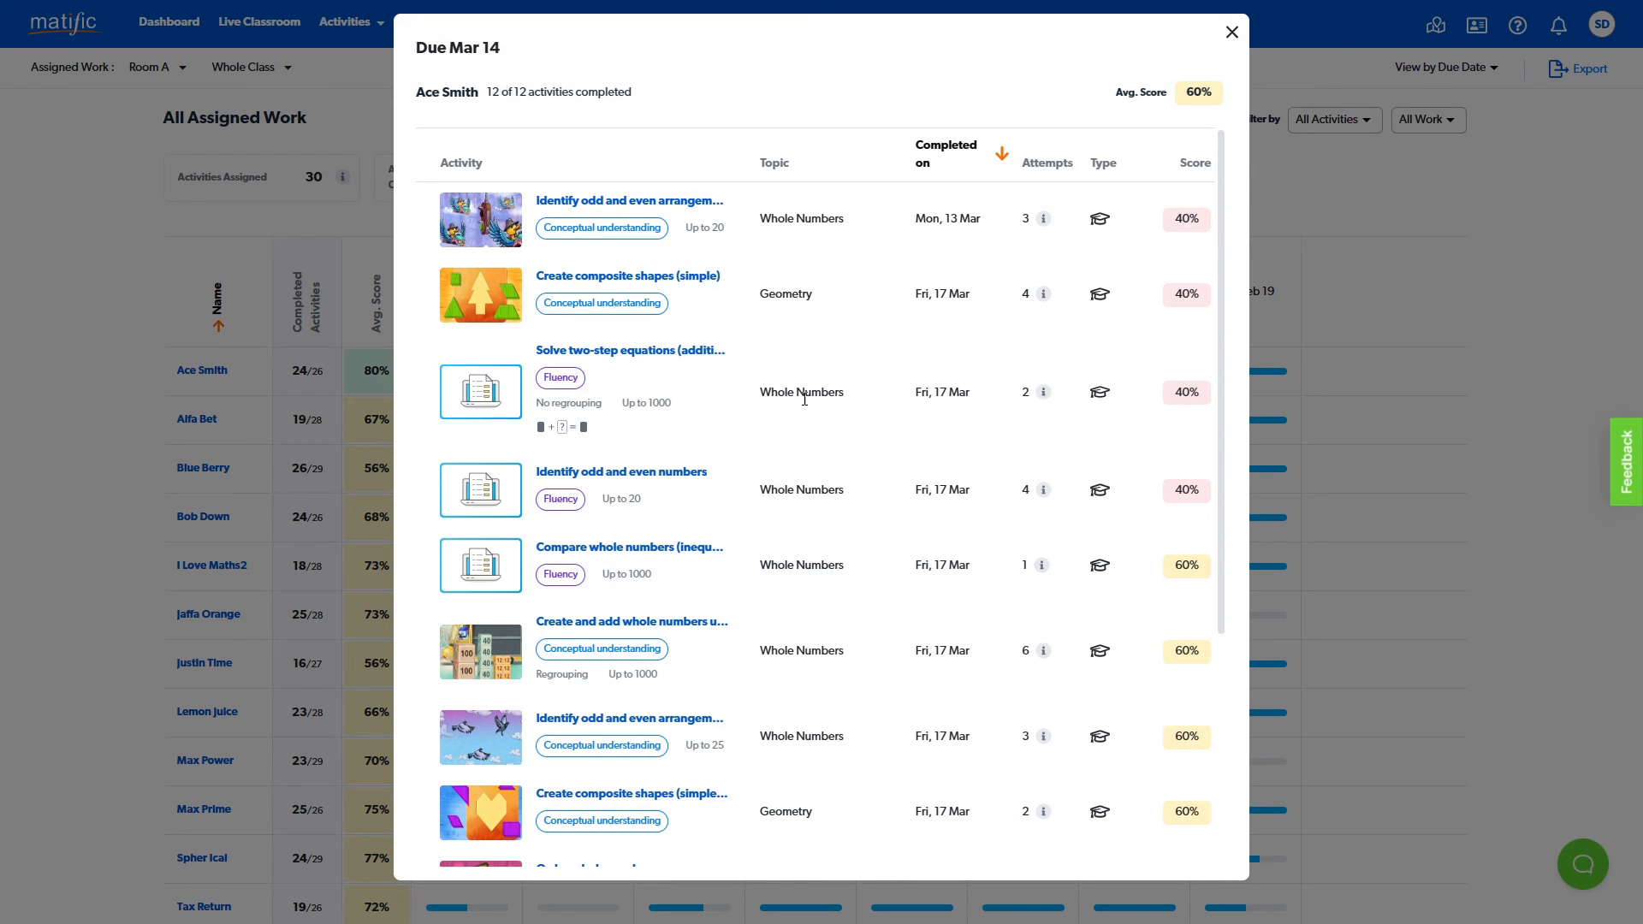
{"action": "scroll", "coordinate": [958, 425], "scroll_direction": "down", "scroll_amount": 3}
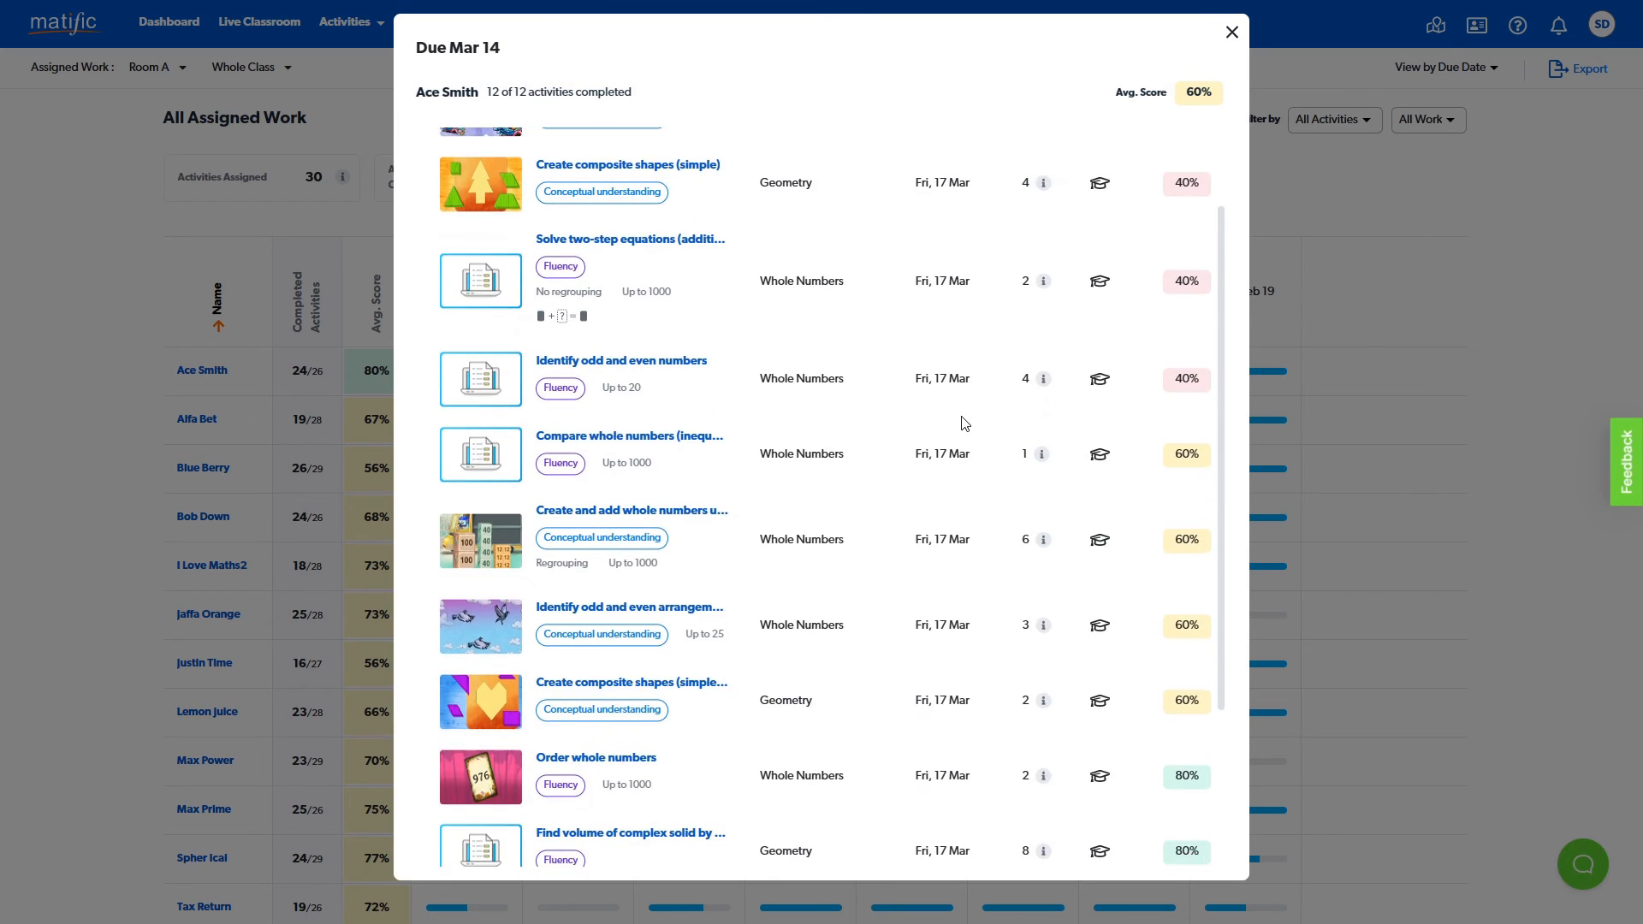
{"action": "scroll", "coordinate": [952, 426], "scroll_direction": "down", "scroll_amount": 1}
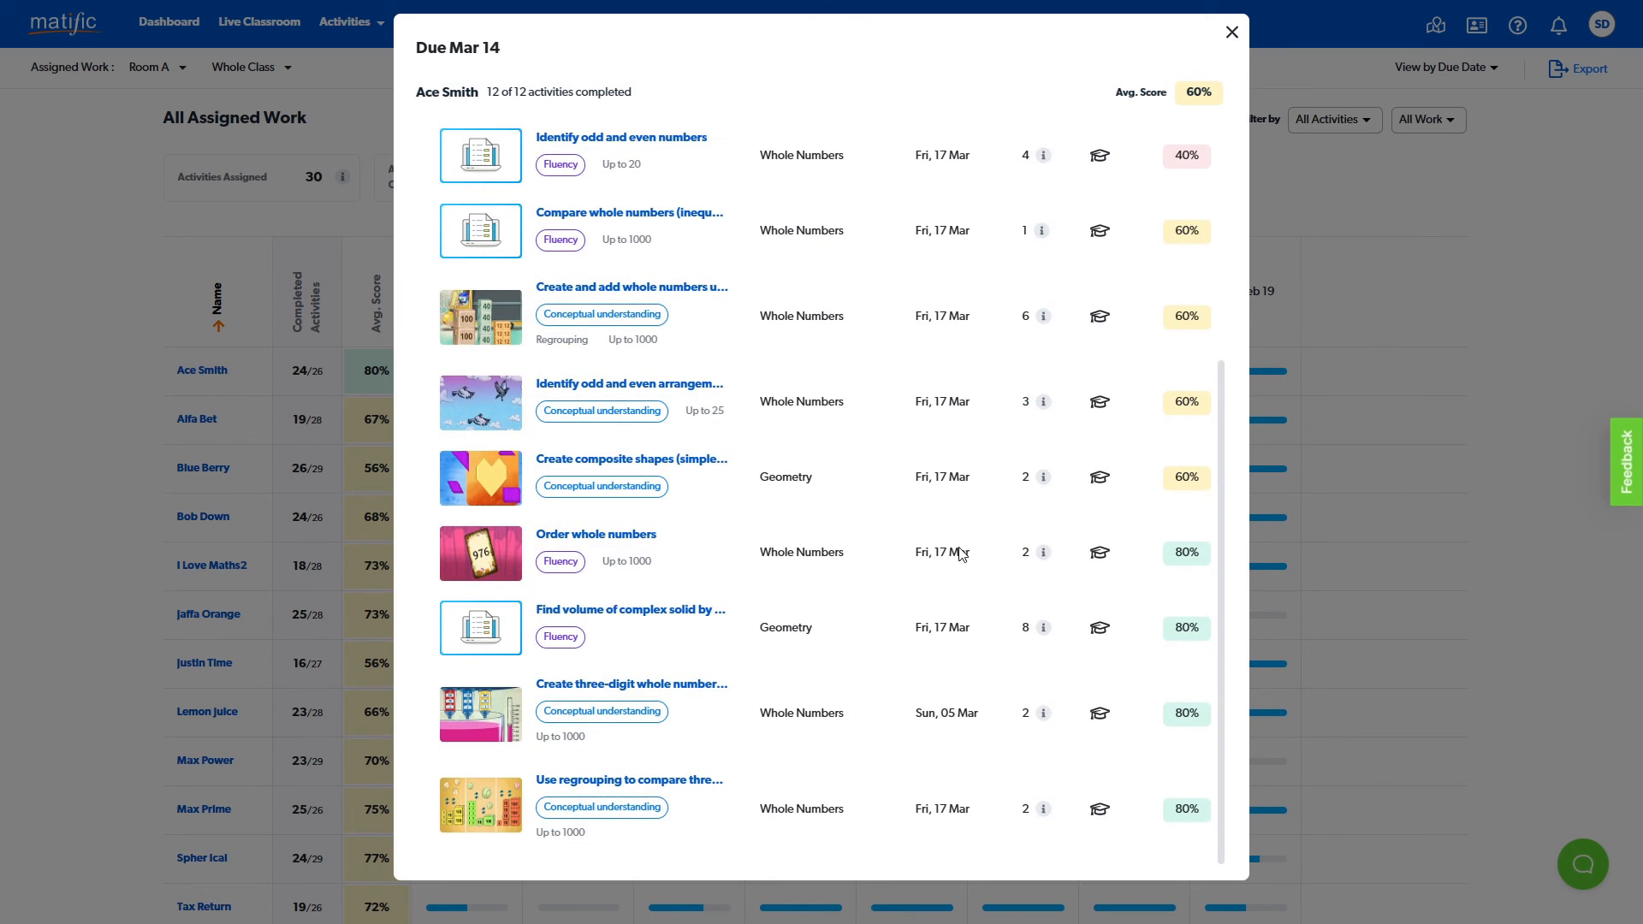
{"action": "mouse_move", "coordinate": [1045, 636]}
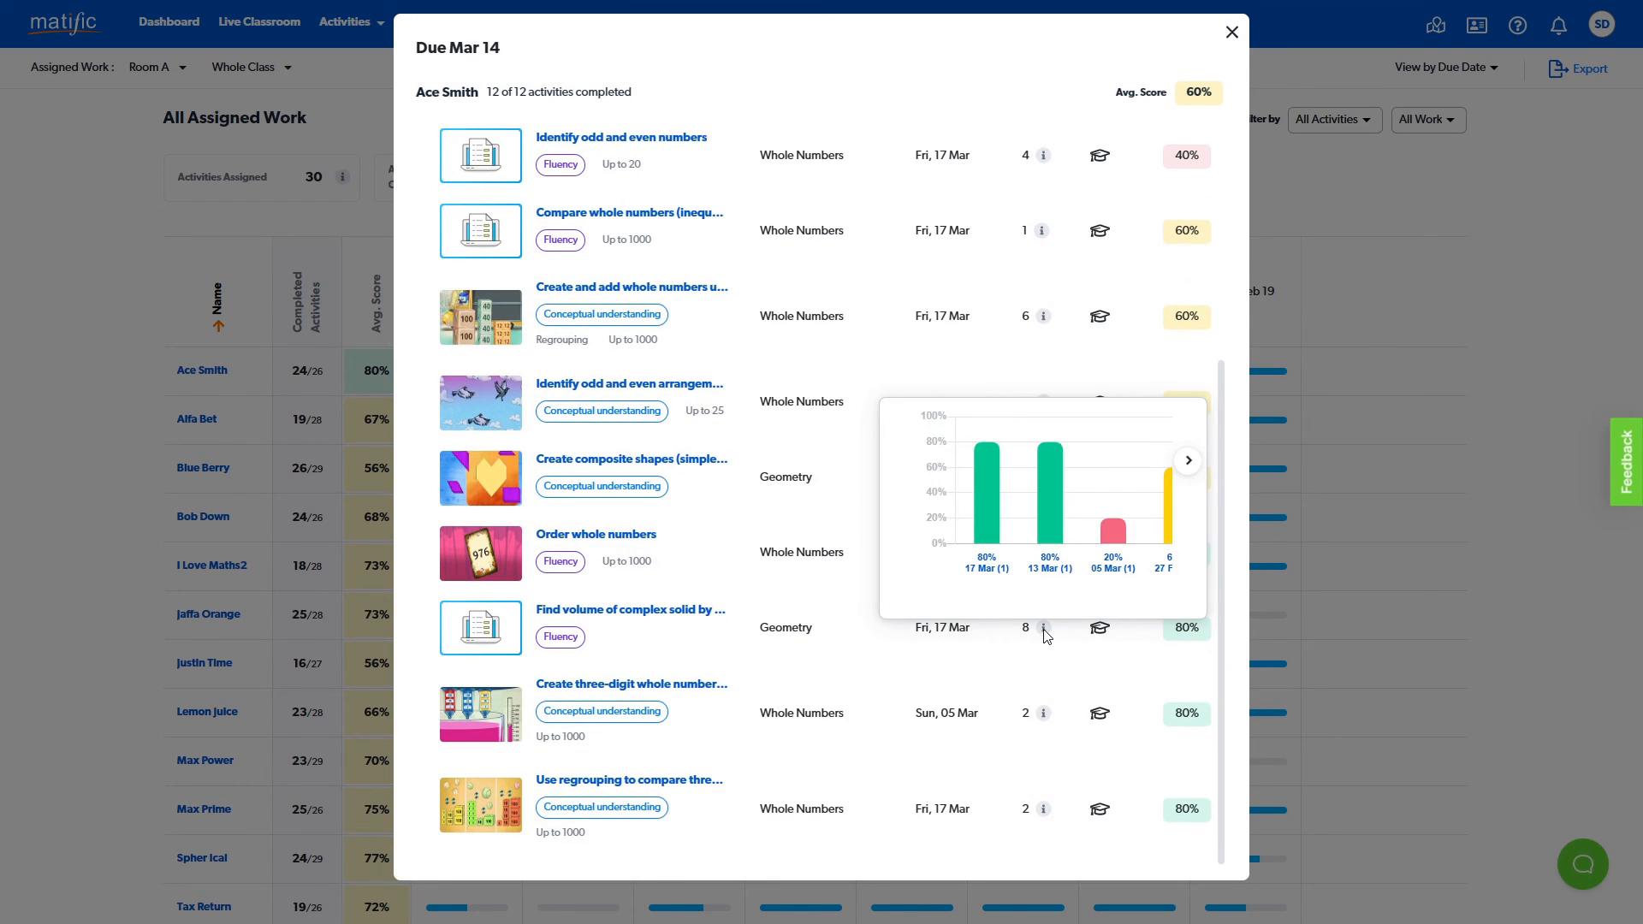
{"action": "mouse_move", "coordinate": [984, 511]}
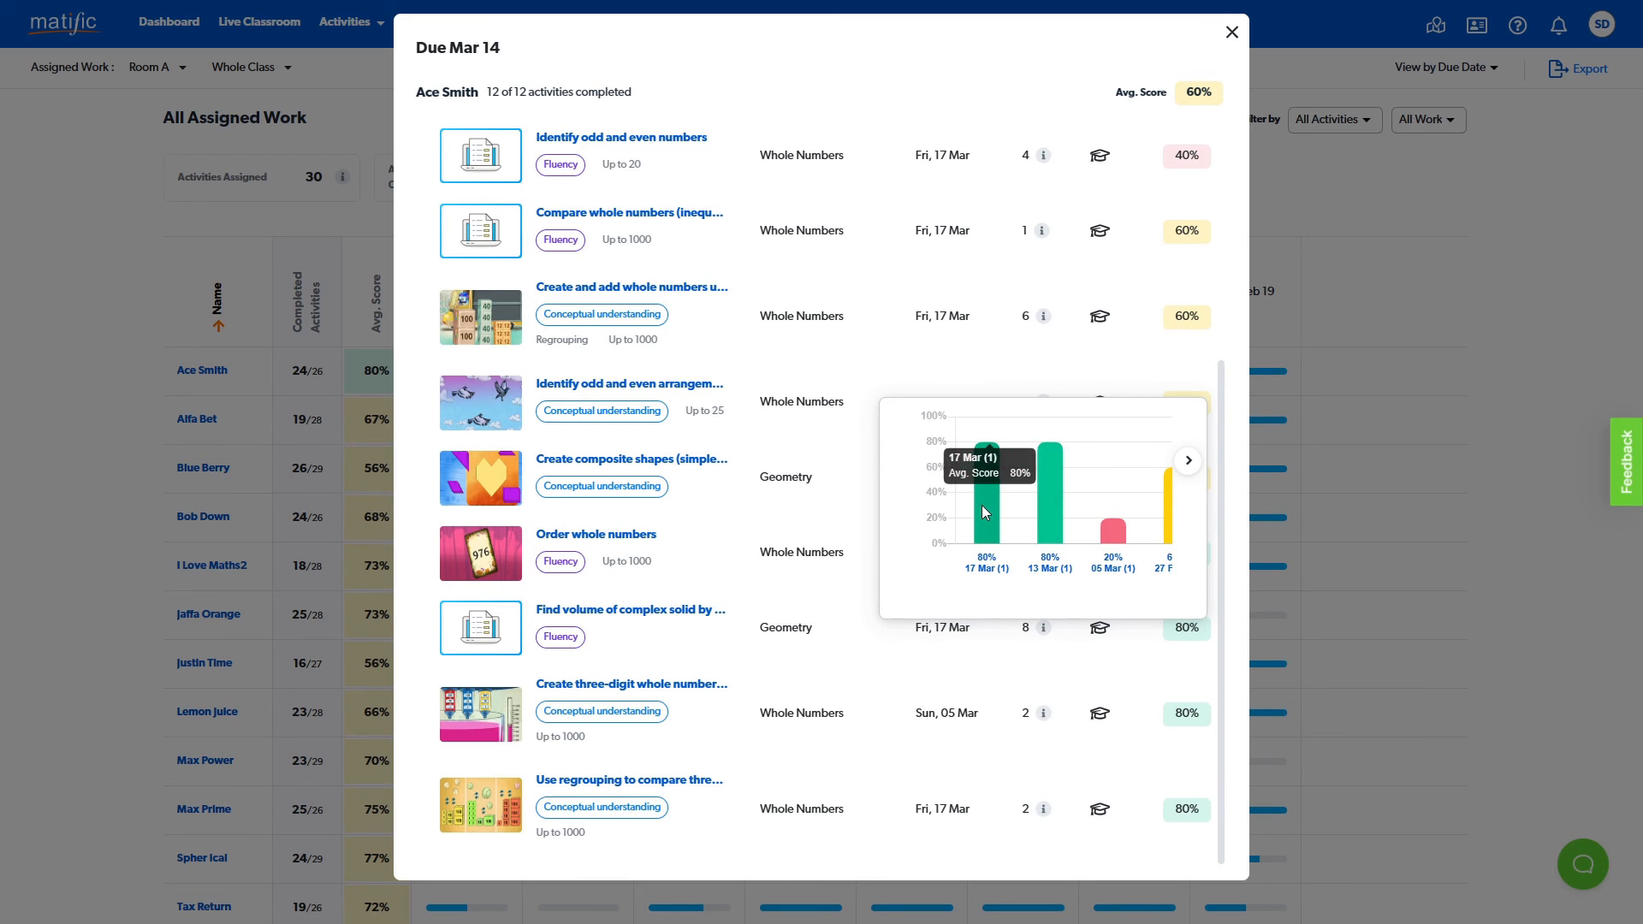
{"action": "mouse_move", "coordinate": [1114, 537]}
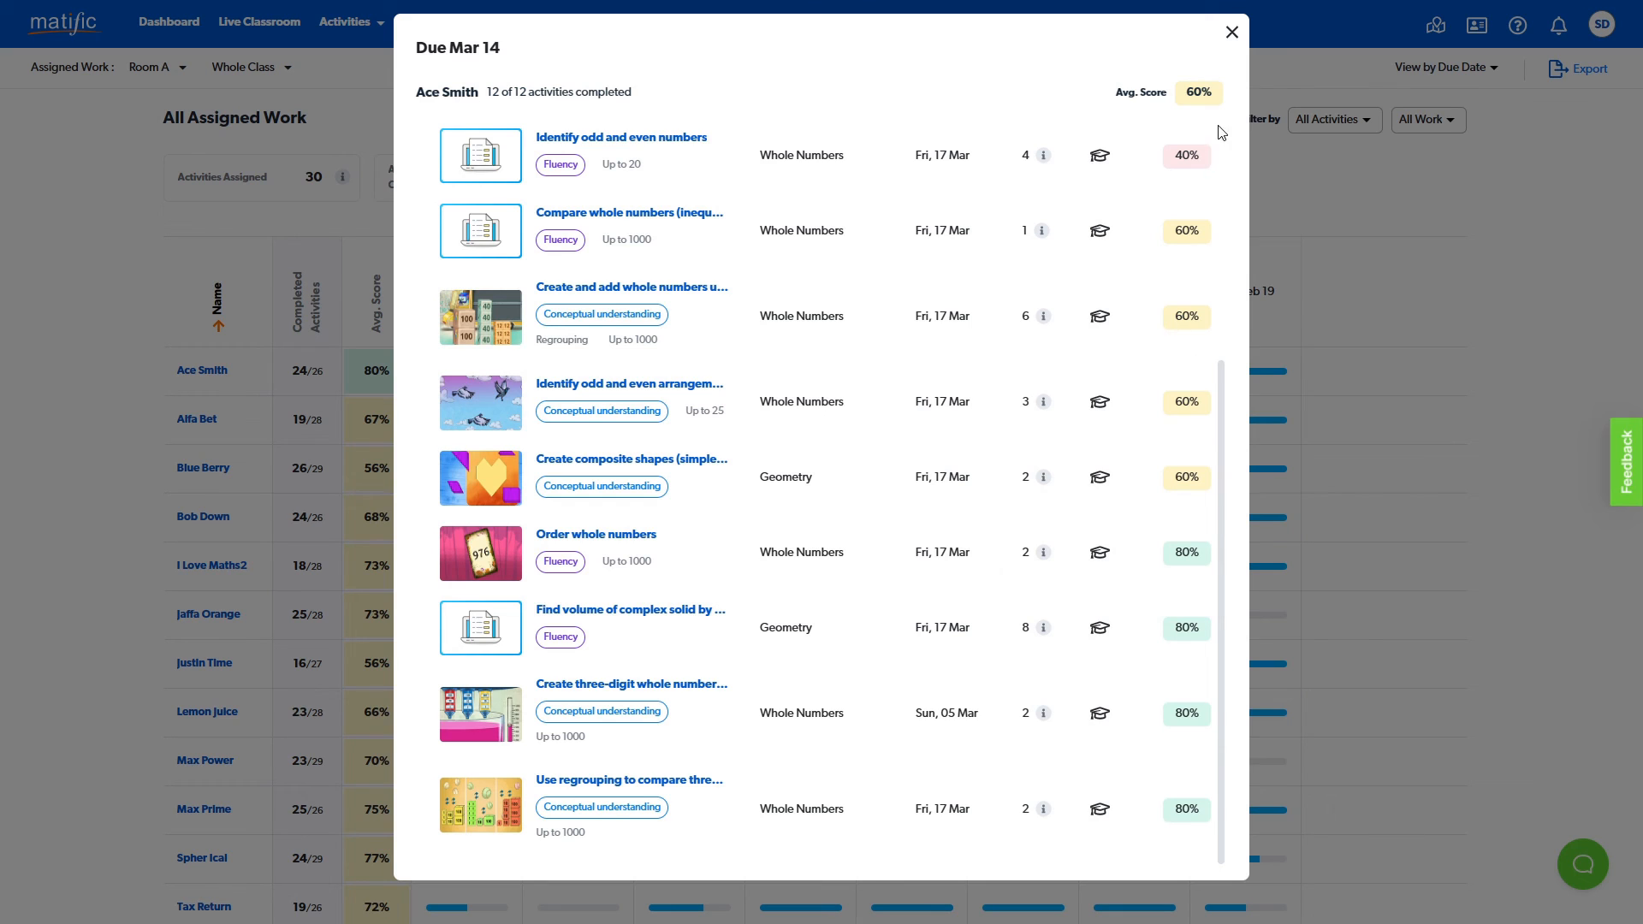
{"action": "left_click", "coordinate": [1232, 32]}
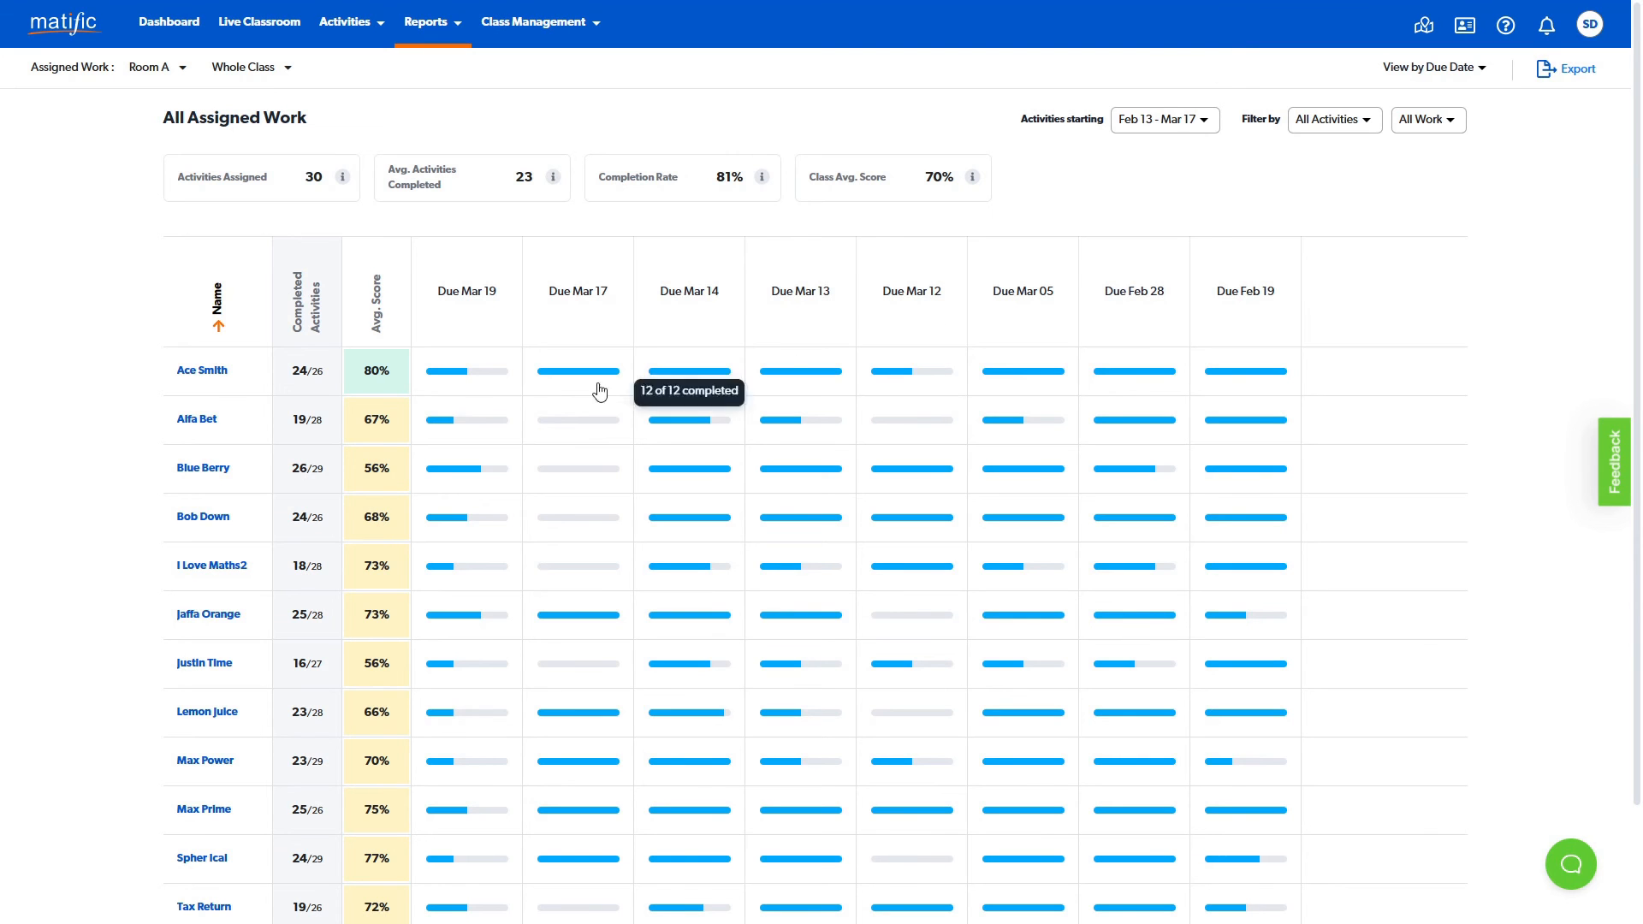
- Open the first student's individual assigned work report and expand the Mar 14 activities
{"action": "left_click", "coordinate": [206, 373]}
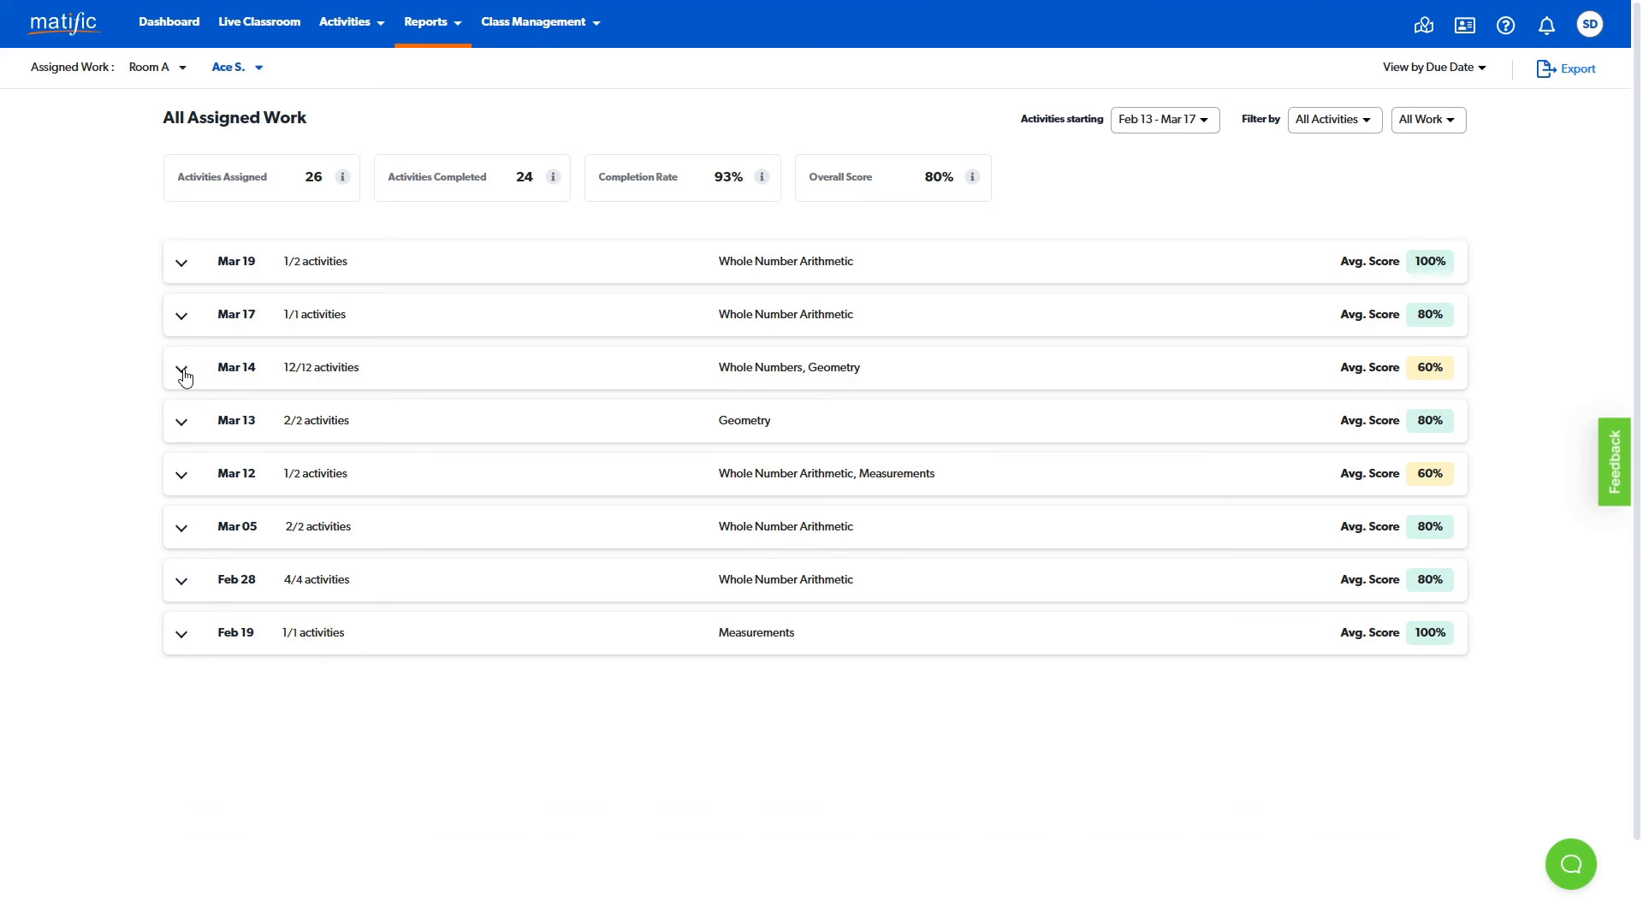
{"action": "left_click", "coordinate": [183, 371]}
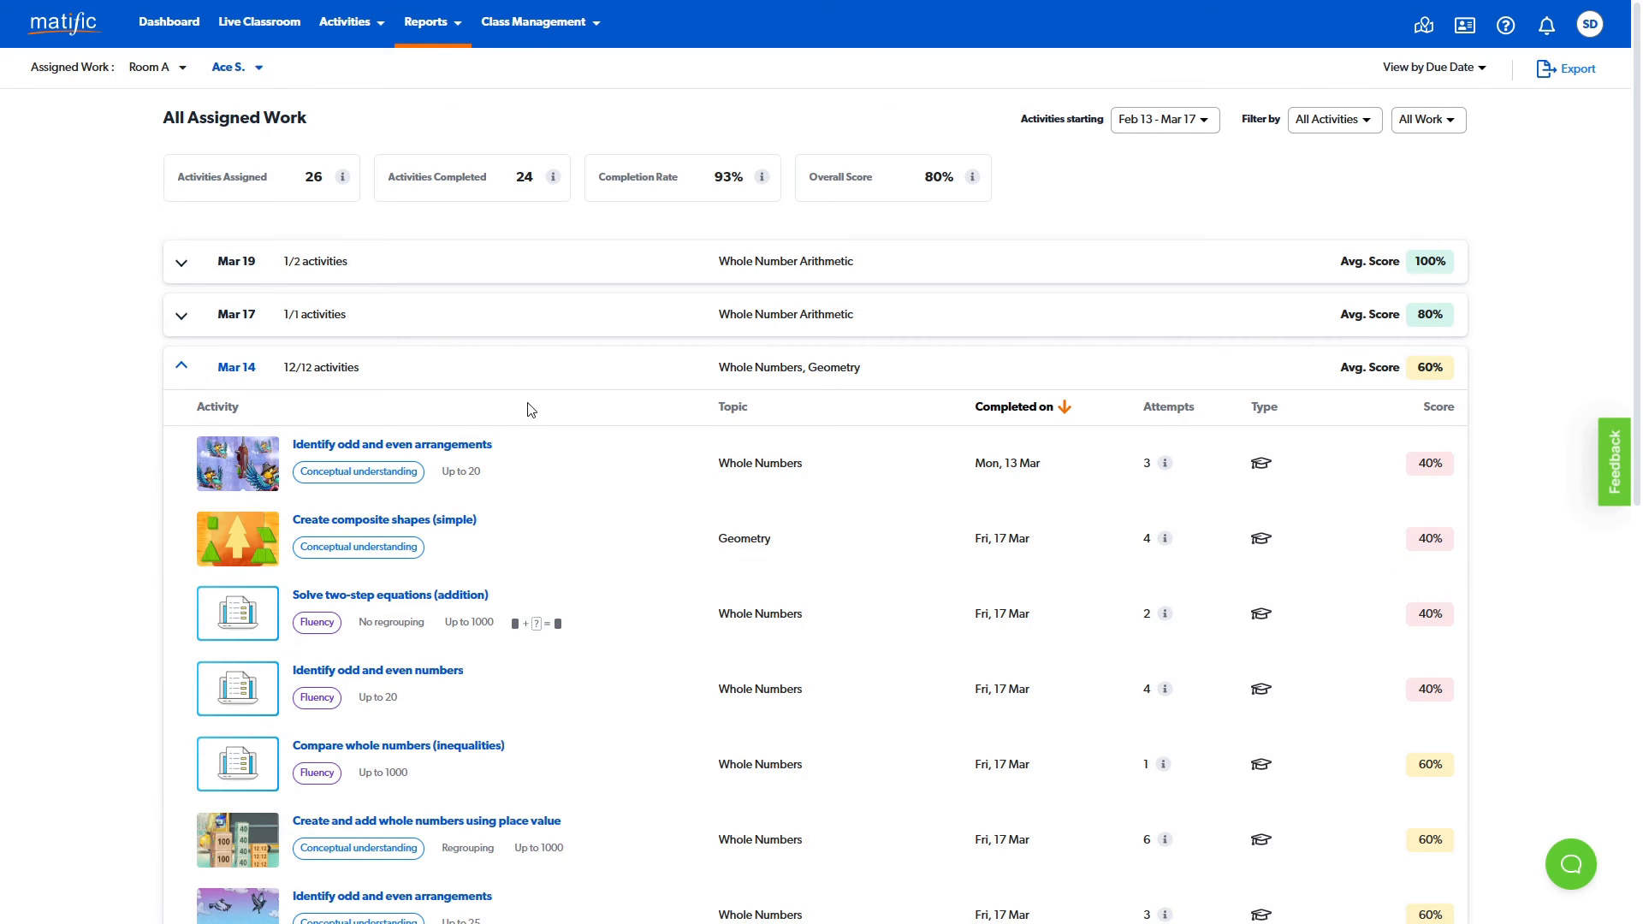
- Open the Performance Report and review its curriculum view and average comparison options without changing them
{"action": "left_click", "coordinate": [460, 35]}
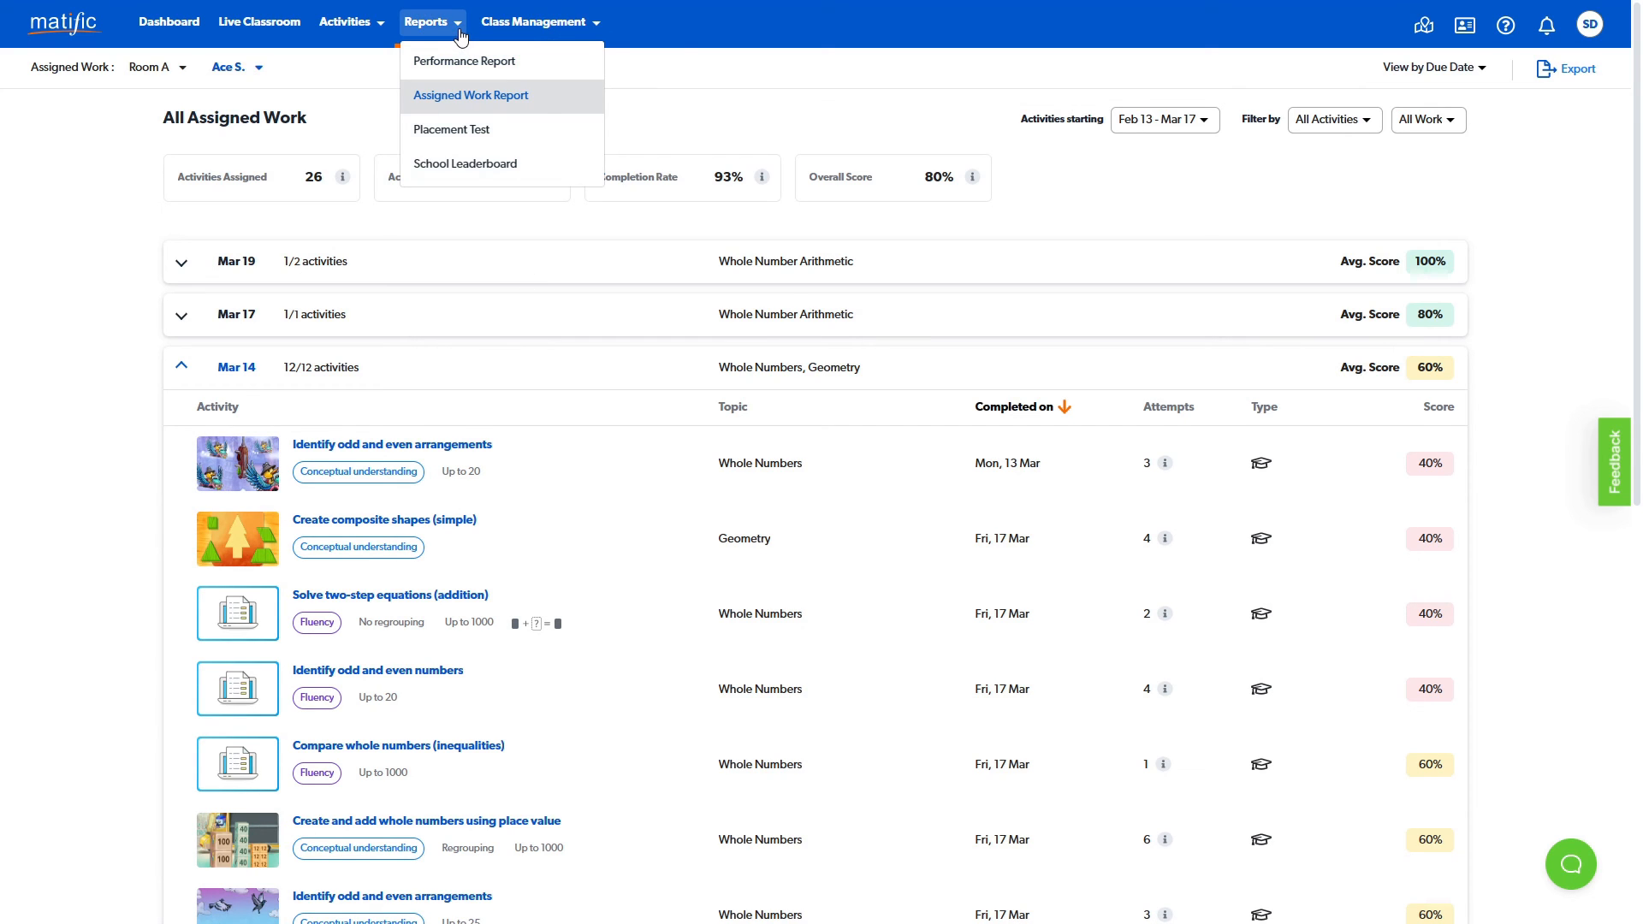
{"action": "left_click", "coordinate": [522, 65]}
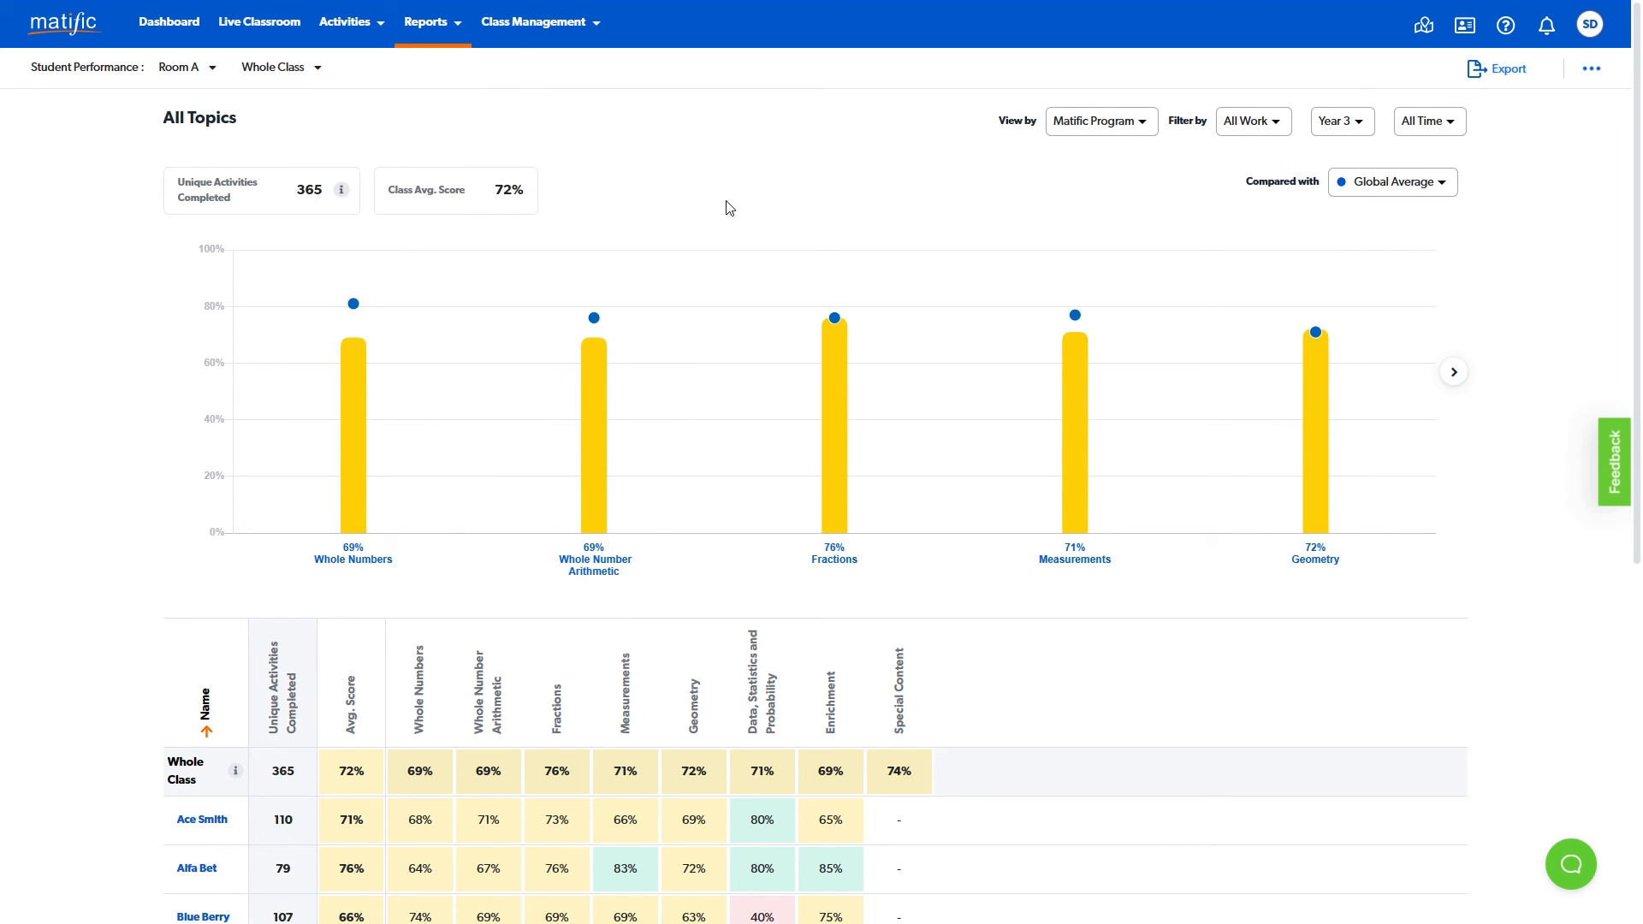
{"action": "left_click", "coordinate": [1146, 126]}
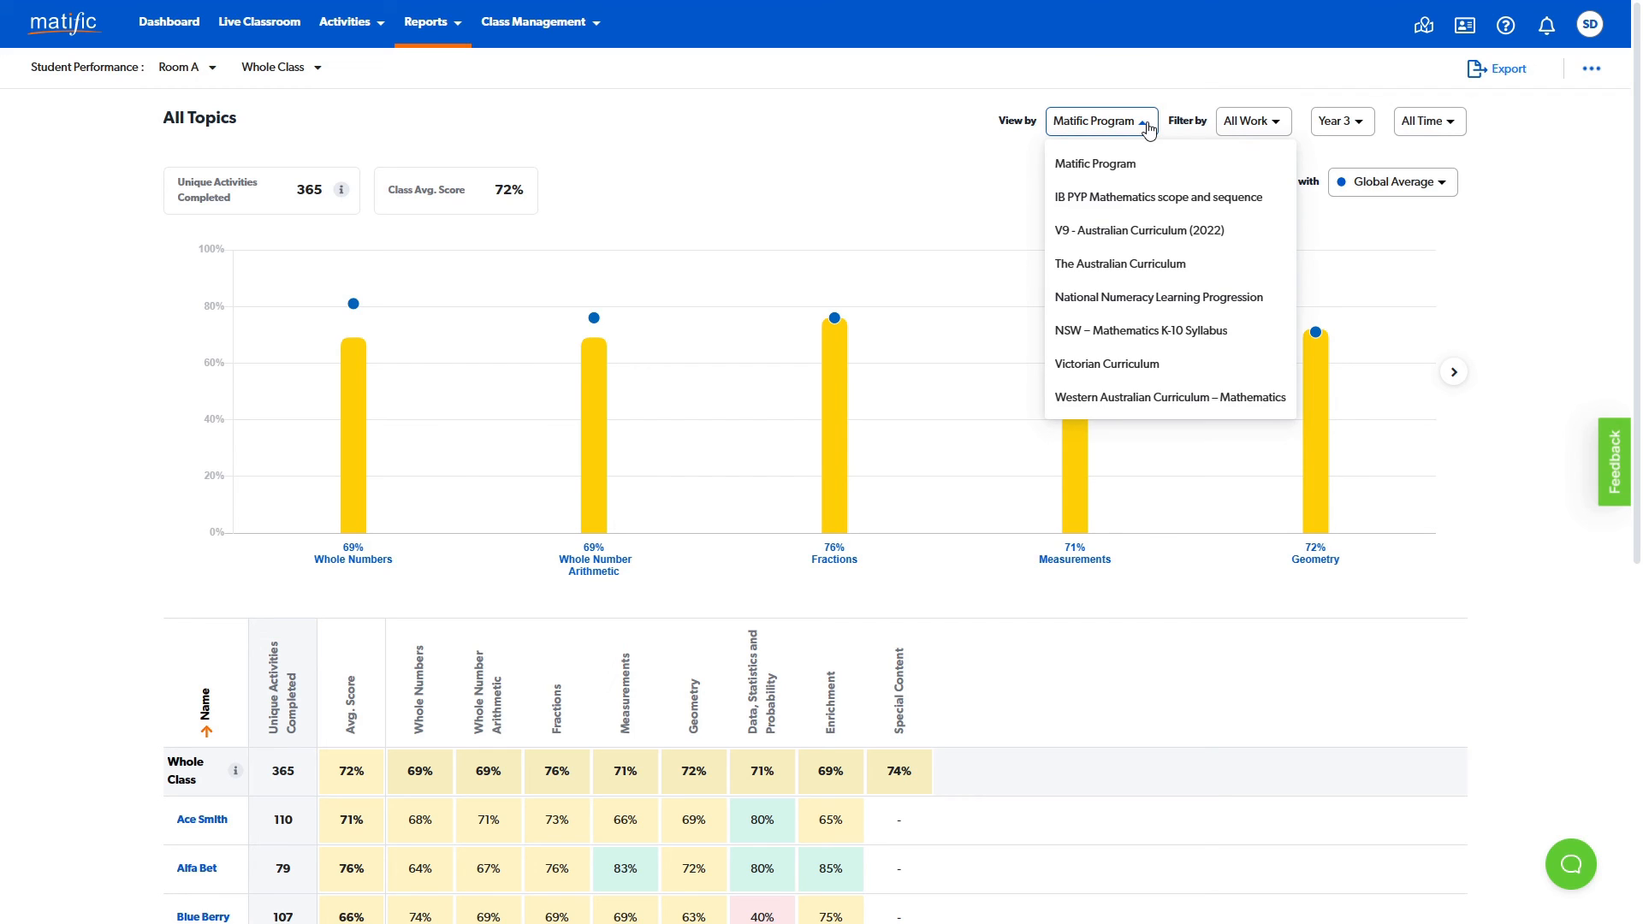
{"action": "left_click", "coordinate": [1148, 129]}
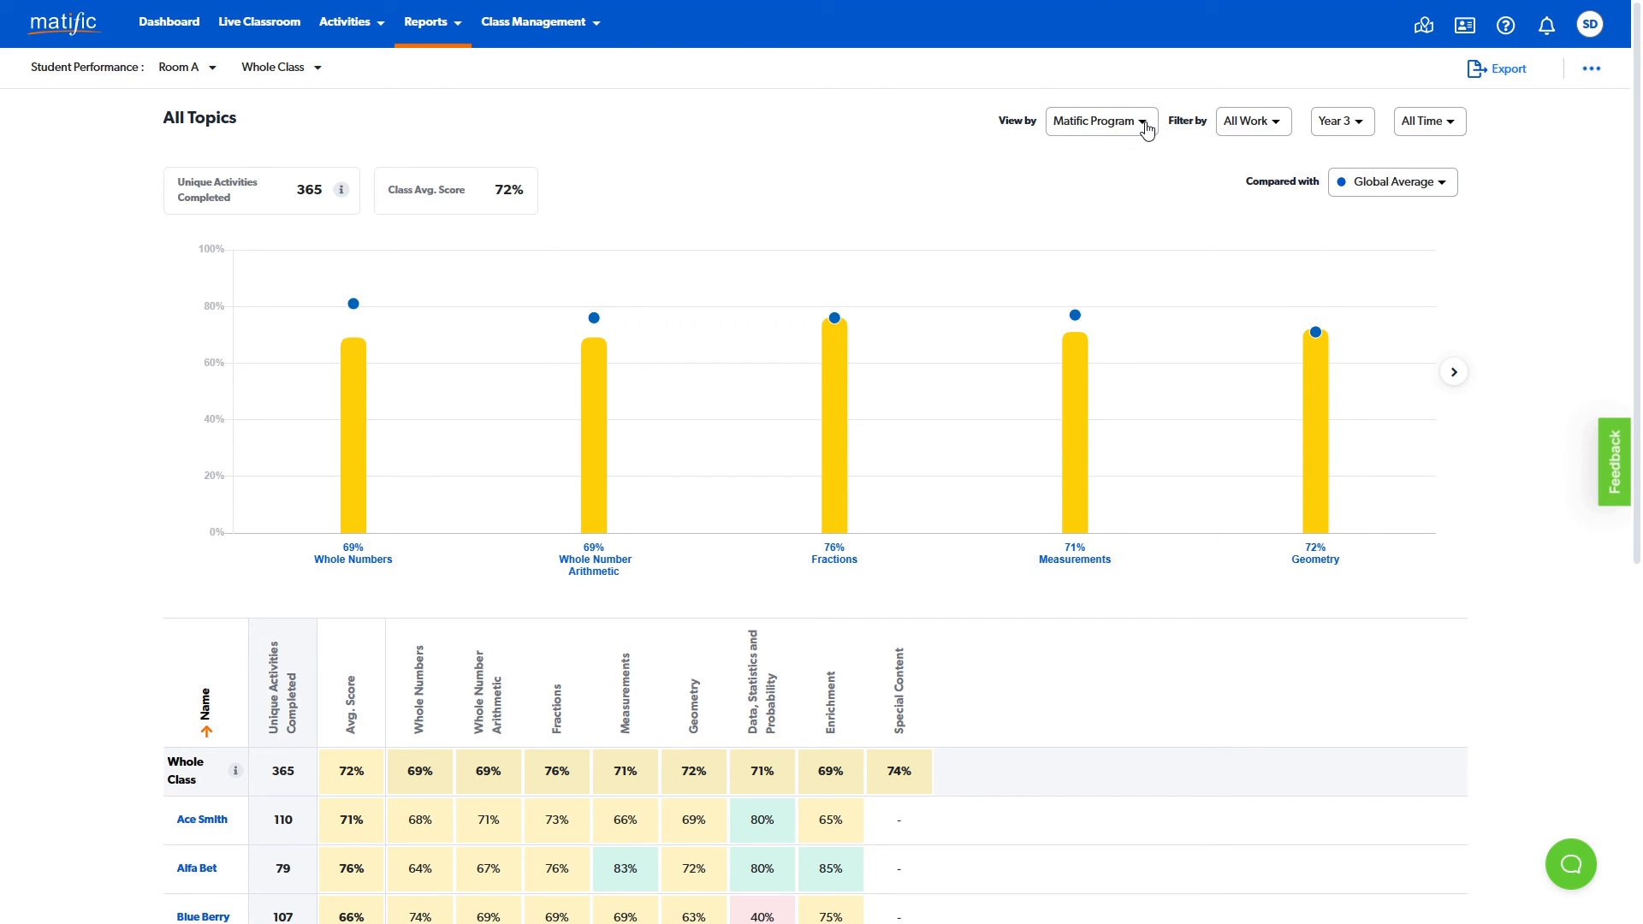
{"action": "mouse_move", "coordinate": [1075, 367]}
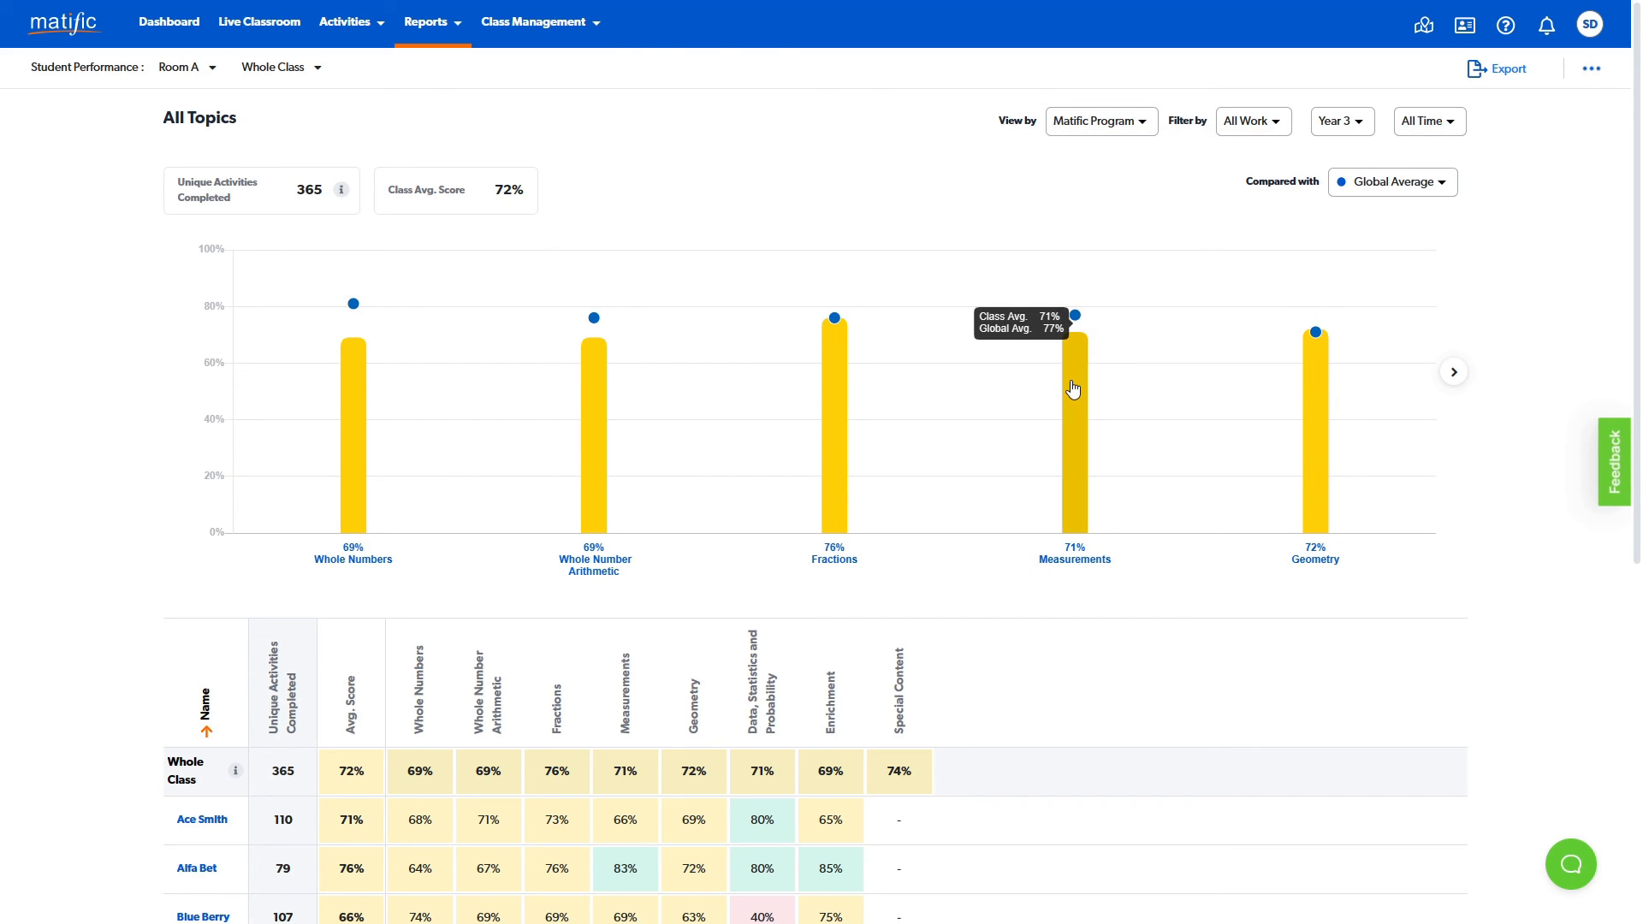
{"action": "left_click", "coordinate": [1446, 185]}
{"action": "left_click", "coordinate": [1446, 185]}
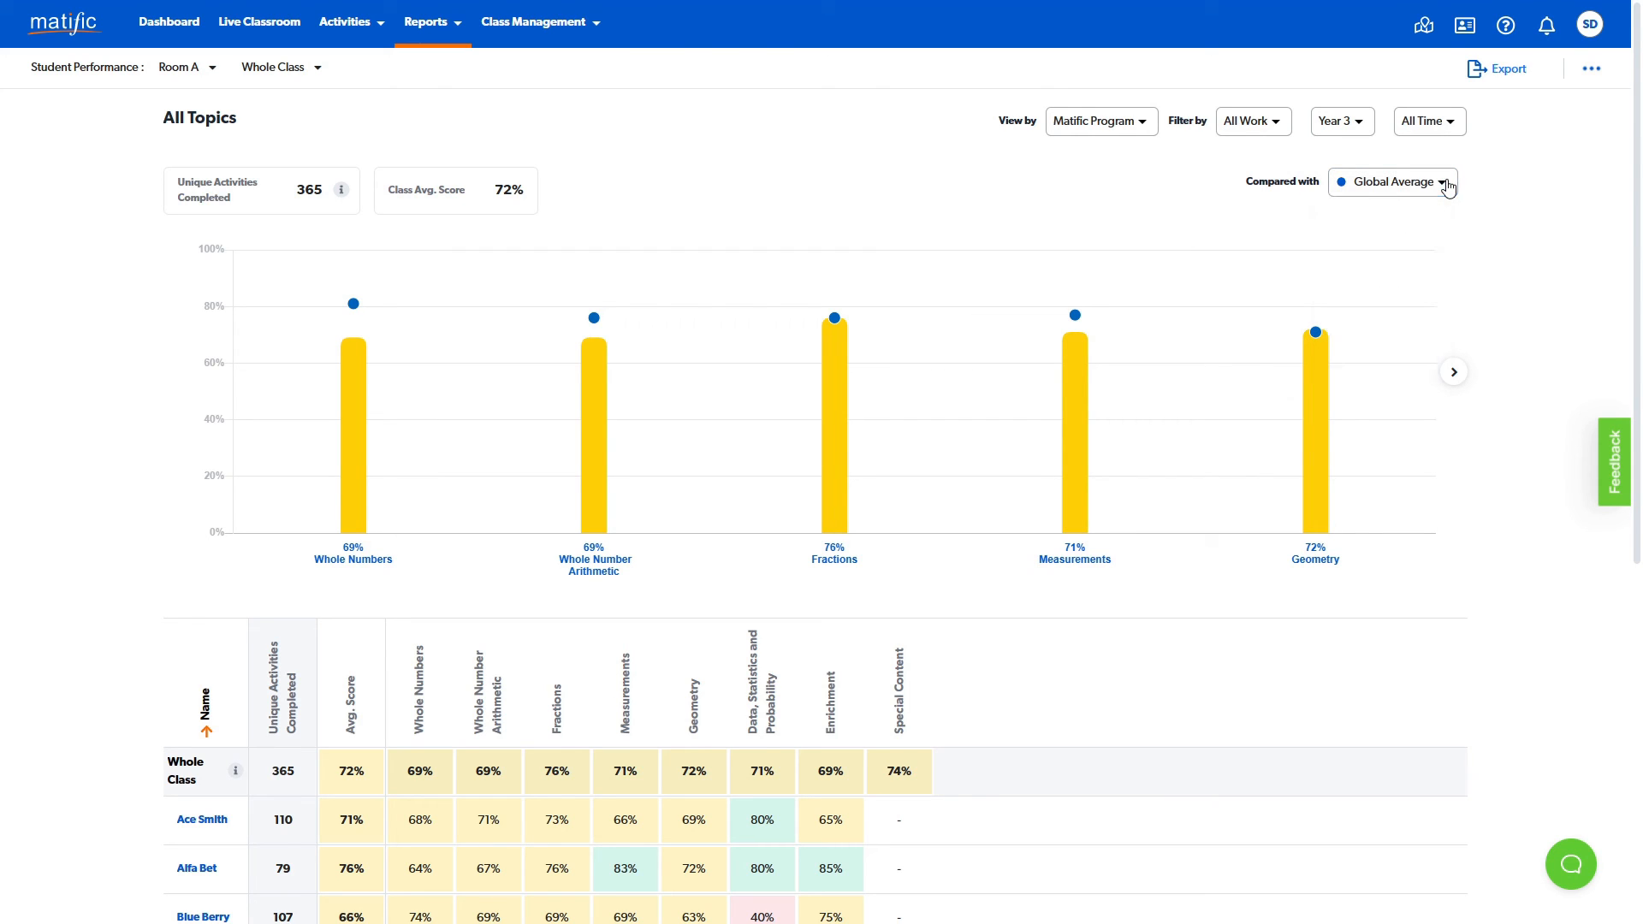
- Look through the class's scores by topic and open the Fractions topic to examine its subtopic scores
{"action": "scroll", "coordinate": [1447, 410], "scroll_direction": "down", "scroll_amount": 1}
{"action": "scroll", "coordinate": [1447, 410], "scroll_direction": "down", "scroll_amount": 6}
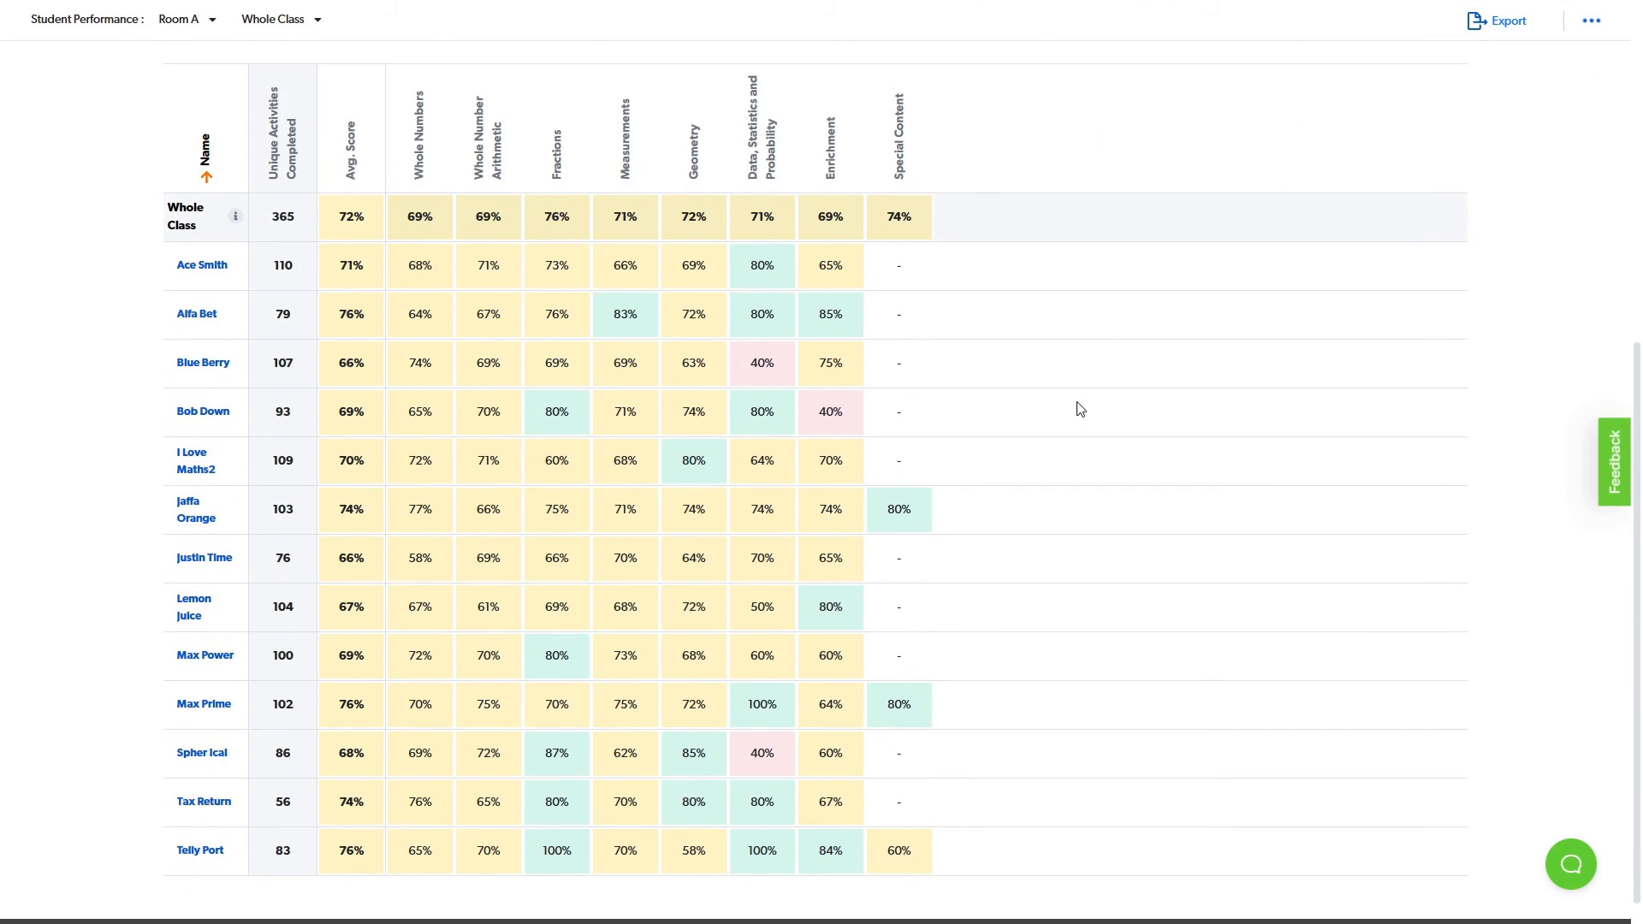
{"action": "scroll", "coordinate": [1075, 407], "scroll_direction": "up", "scroll_amount": 6}
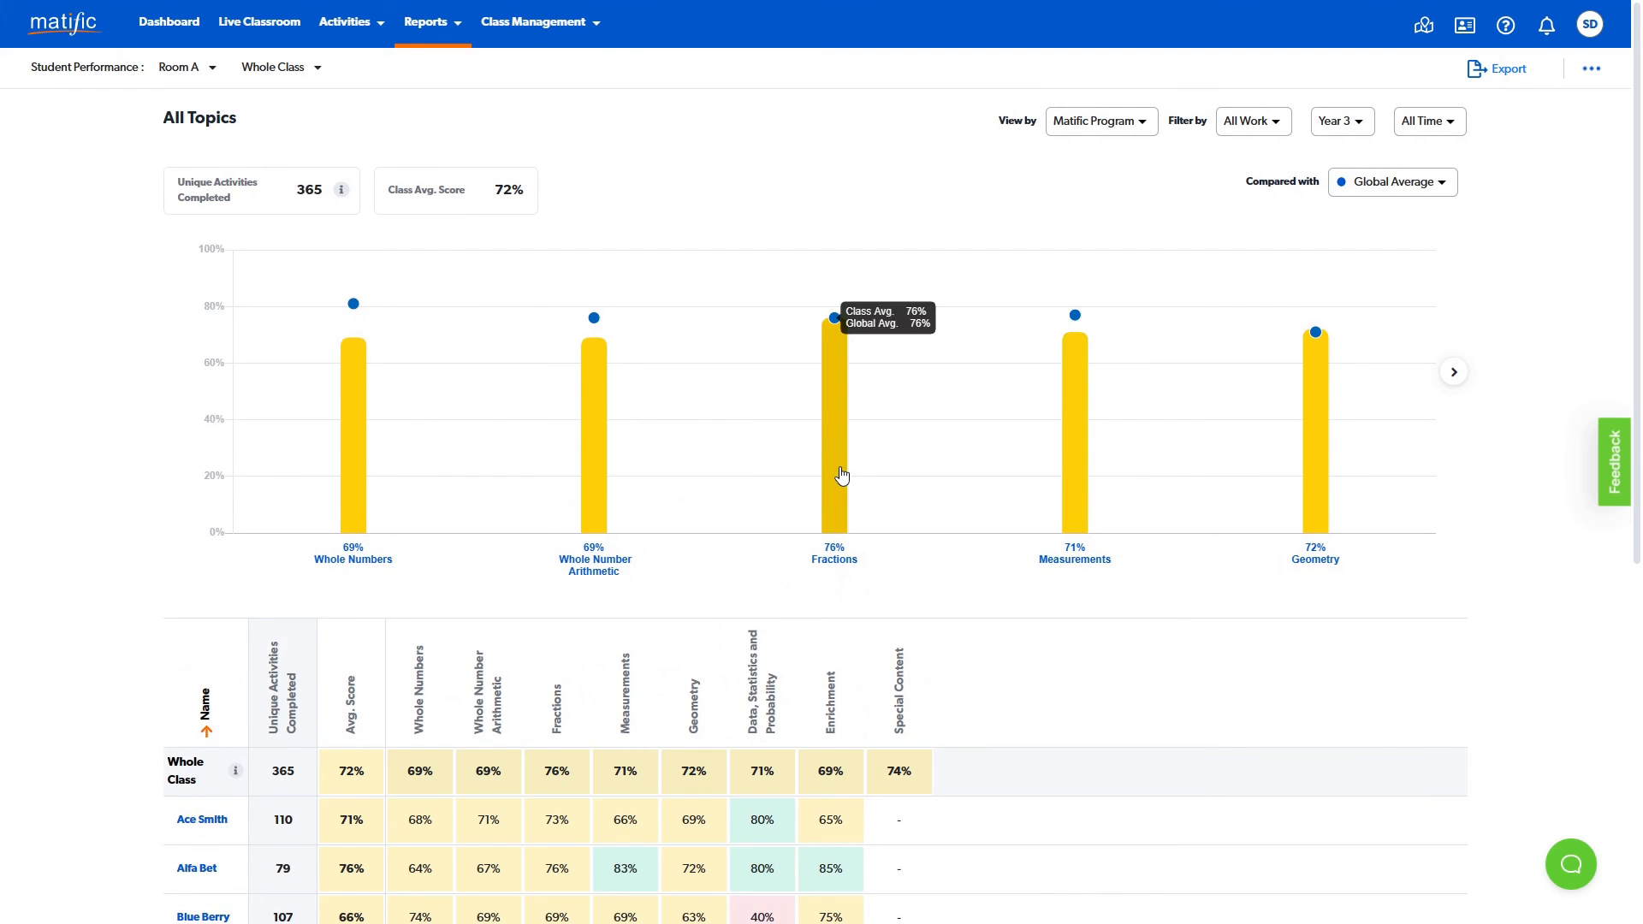
{"action": "left_click", "coordinate": [839, 477]}
{"action": "scroll", "coordinate": [852, 469], "scroll_direction": "down", "scroll_amount": 3}
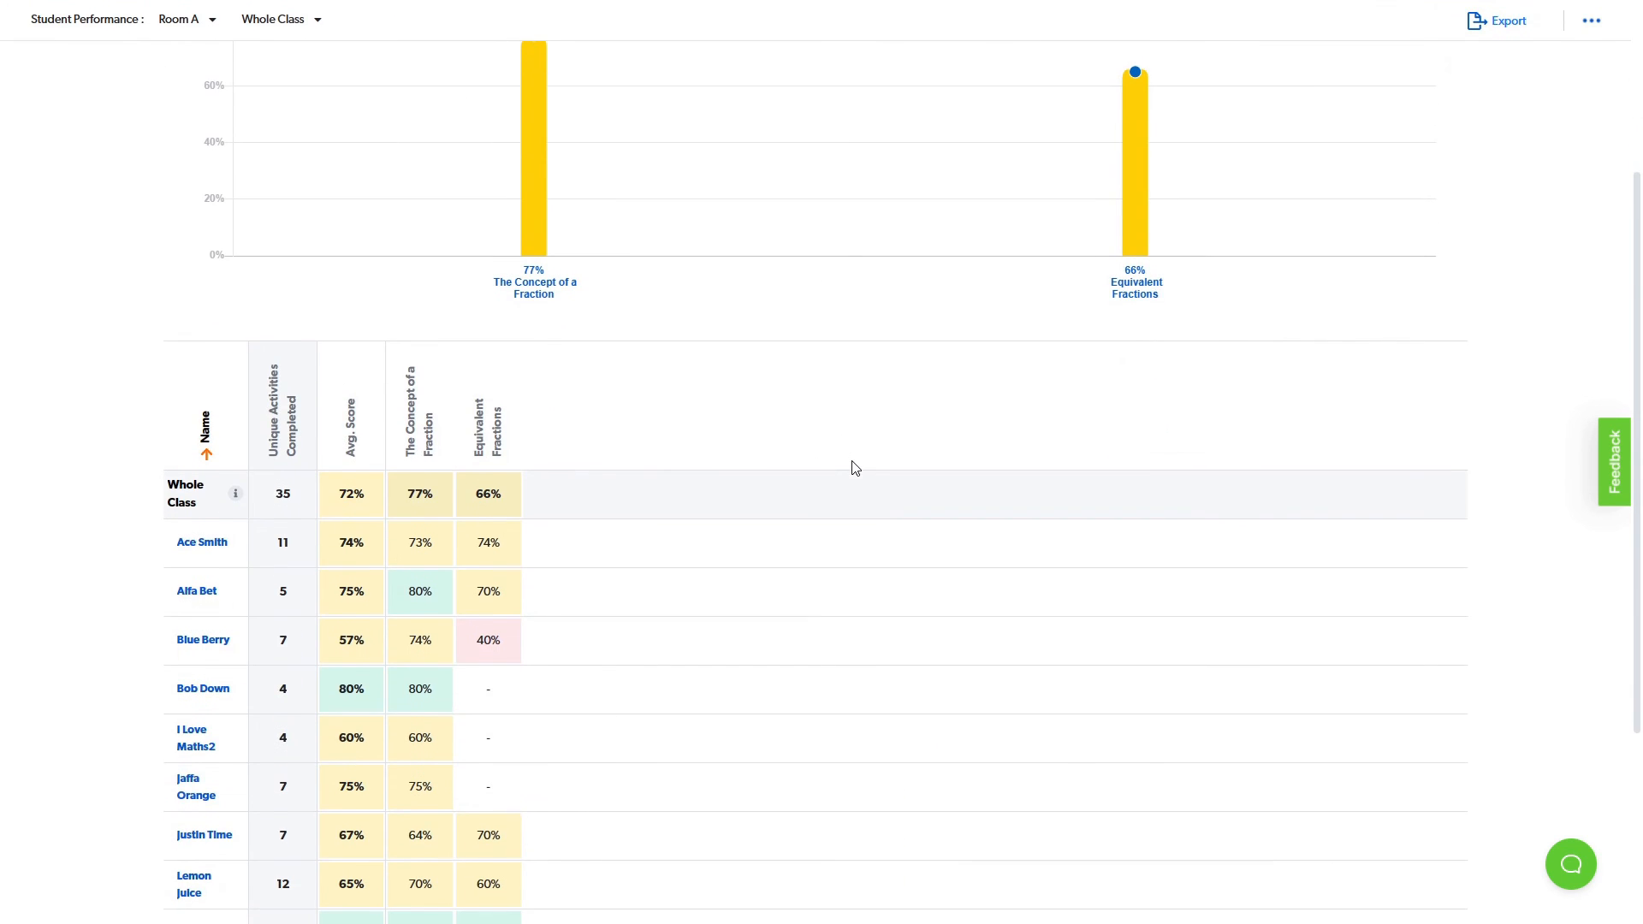
{"action": "scroll", "coordinate": [890, 528], "scroll_direction": "up", "scroll_amount": 2}
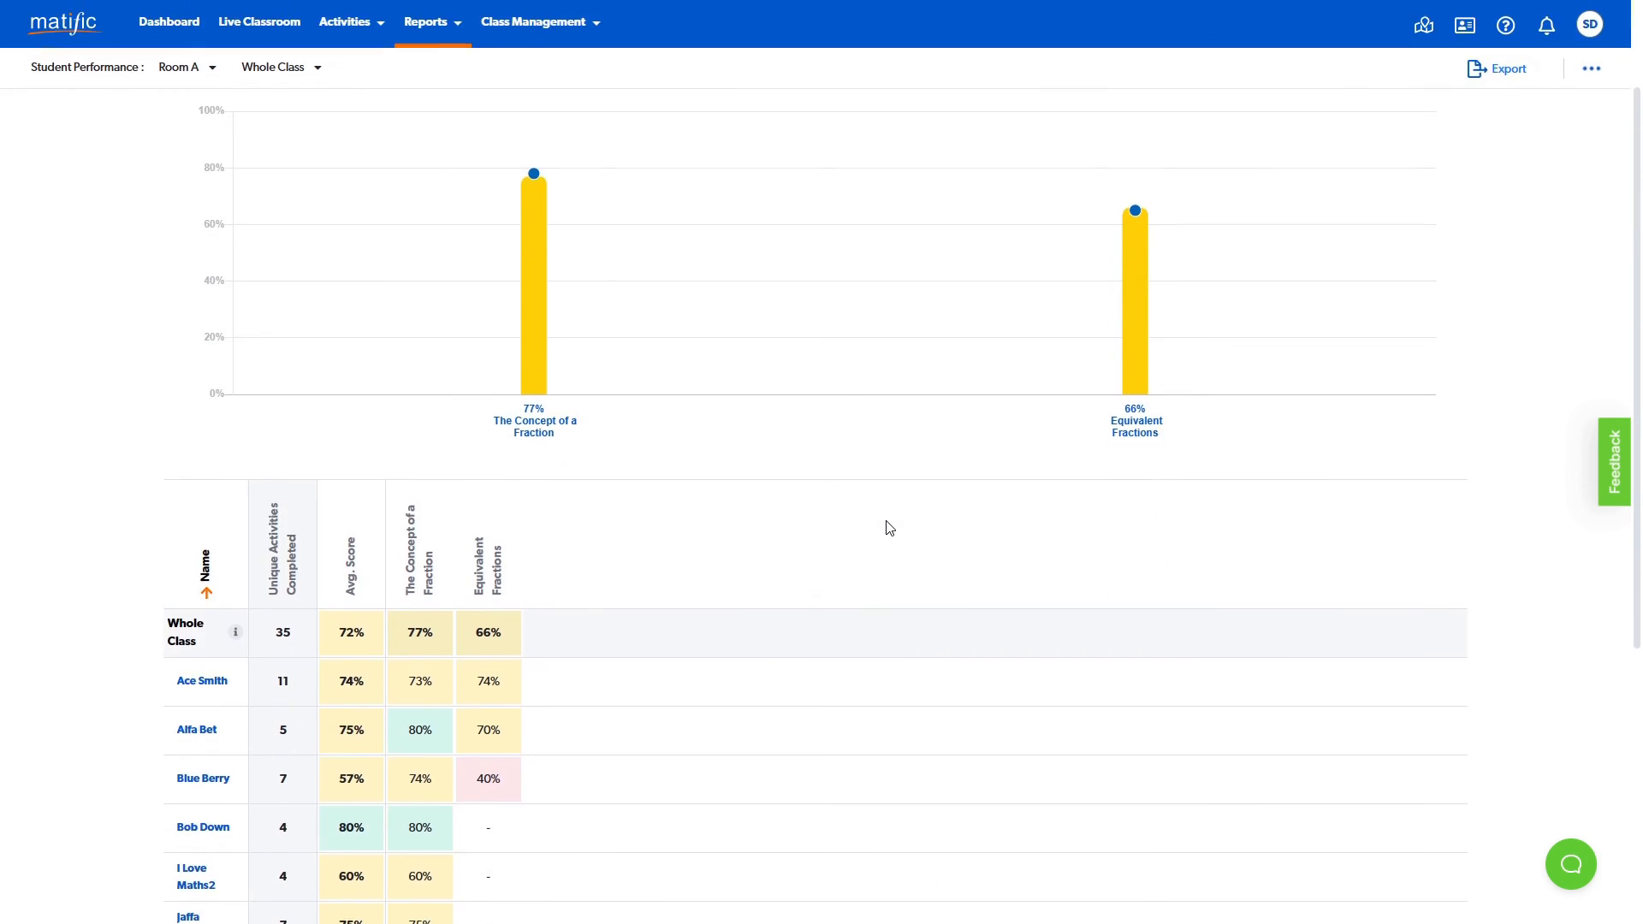
- View the first student's Fractions results, all-topic score breakdown and activities completed on 2023-03-17, and return to the Whole Class report
{"action": "left_click", "coordinate": [196, 689]}
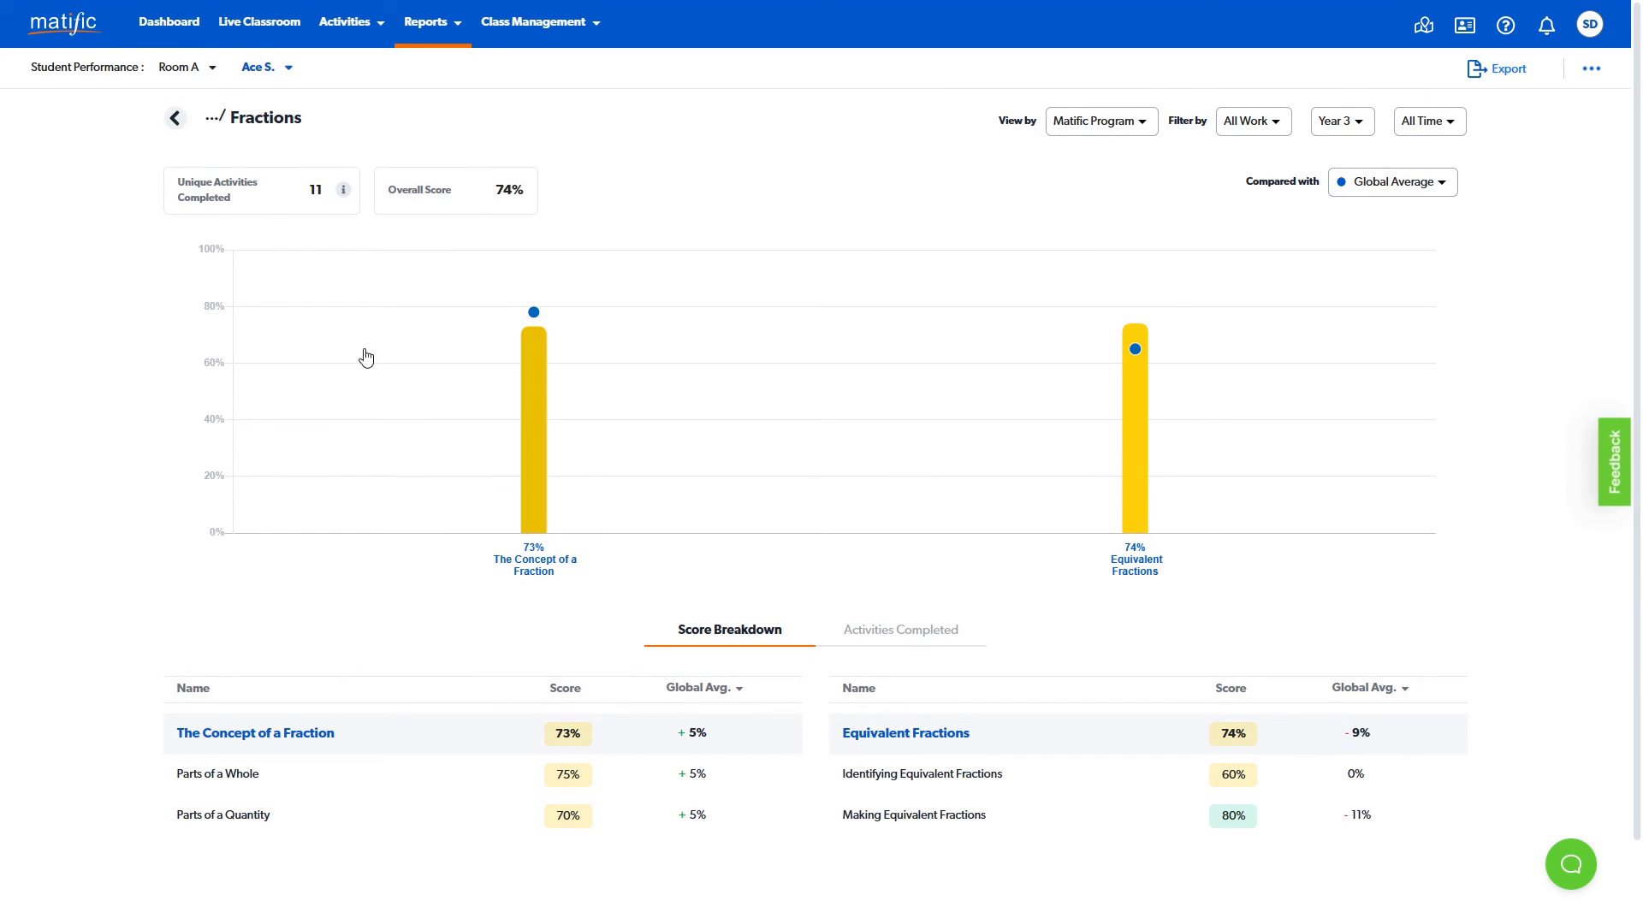
{"action": "left_click", "coordinate": [175, 119]}
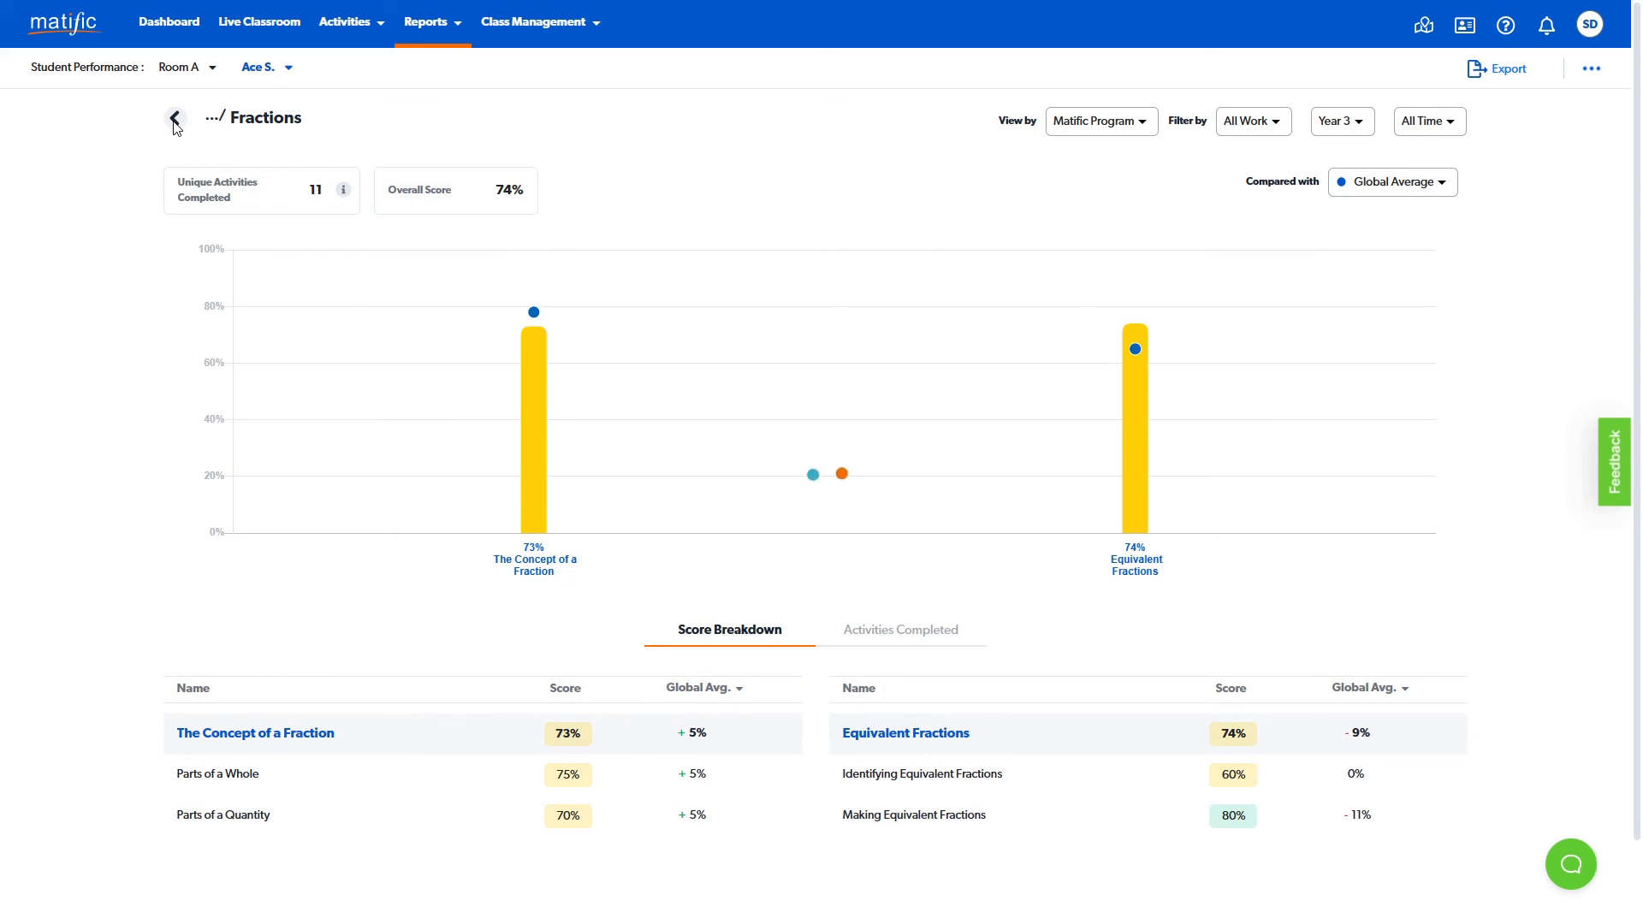
{"action": "scroll", "coordinate": [180, 304], "scroll_direction": "down", "scroll_amount": 6}
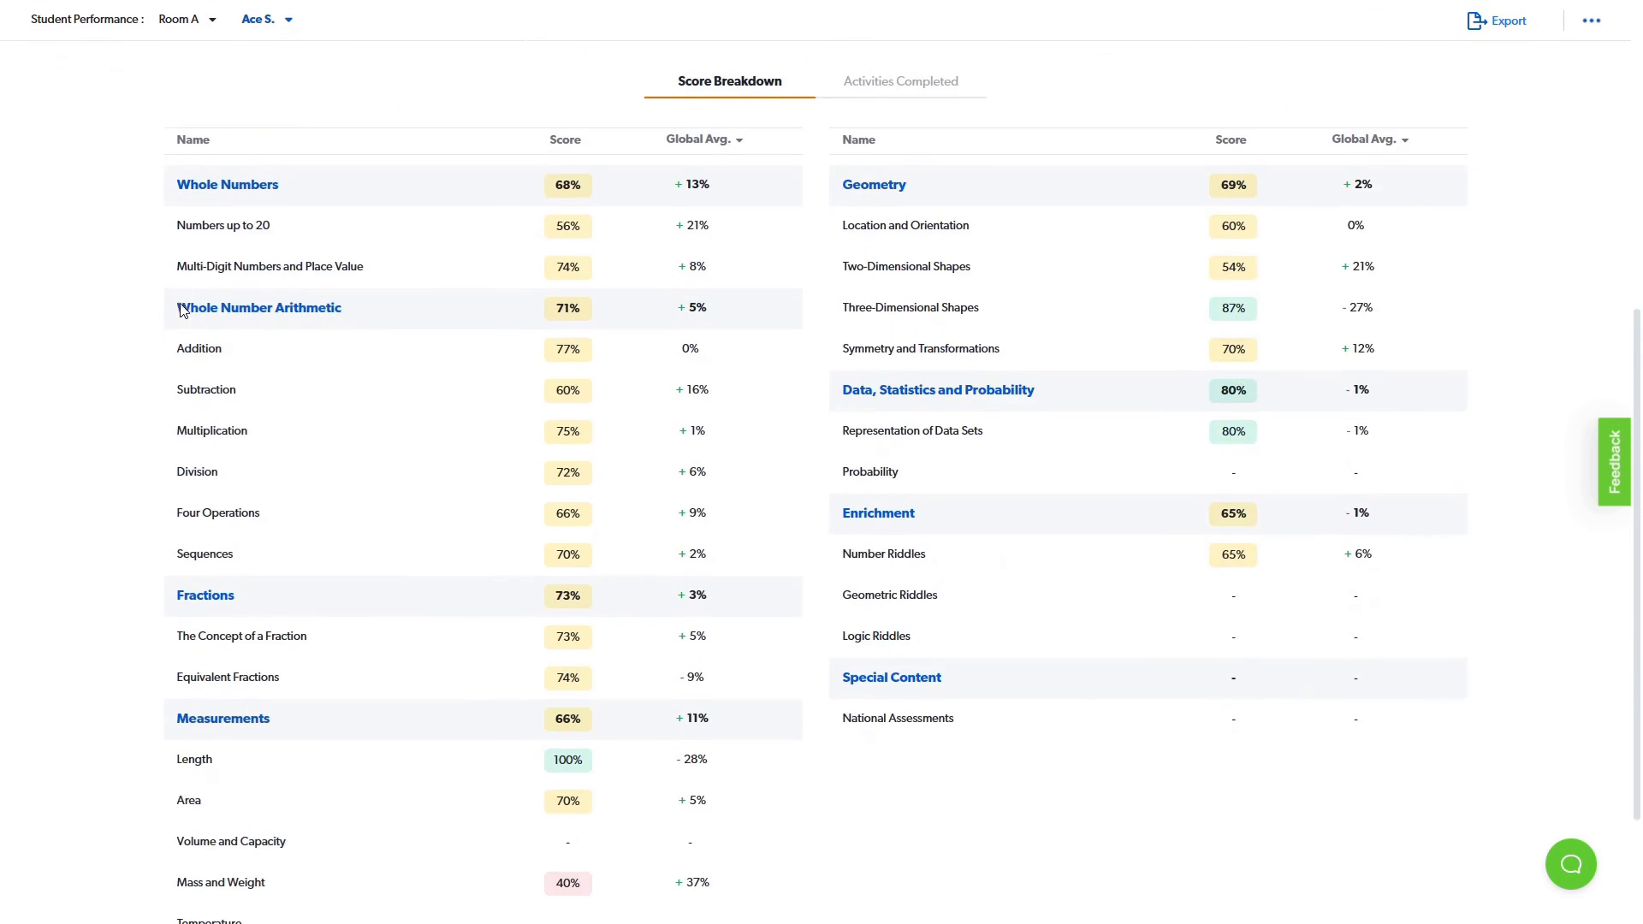
{"action": "left_click", "coordinate": [967, 85]}
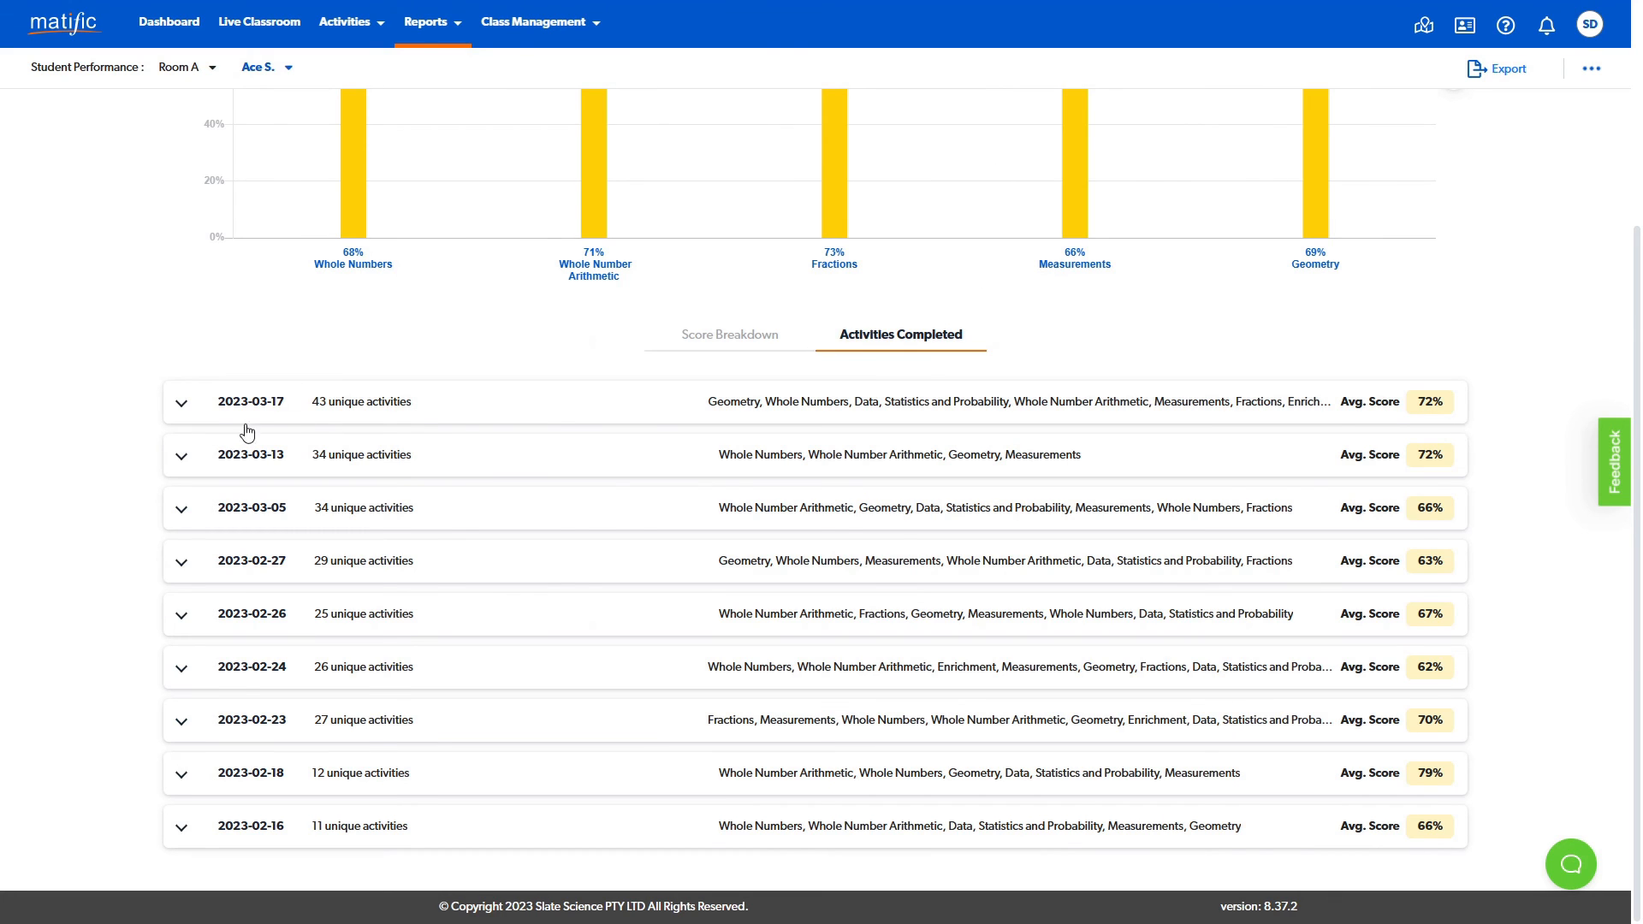
{"action": "left_click", "coordinate": [183, 405]}
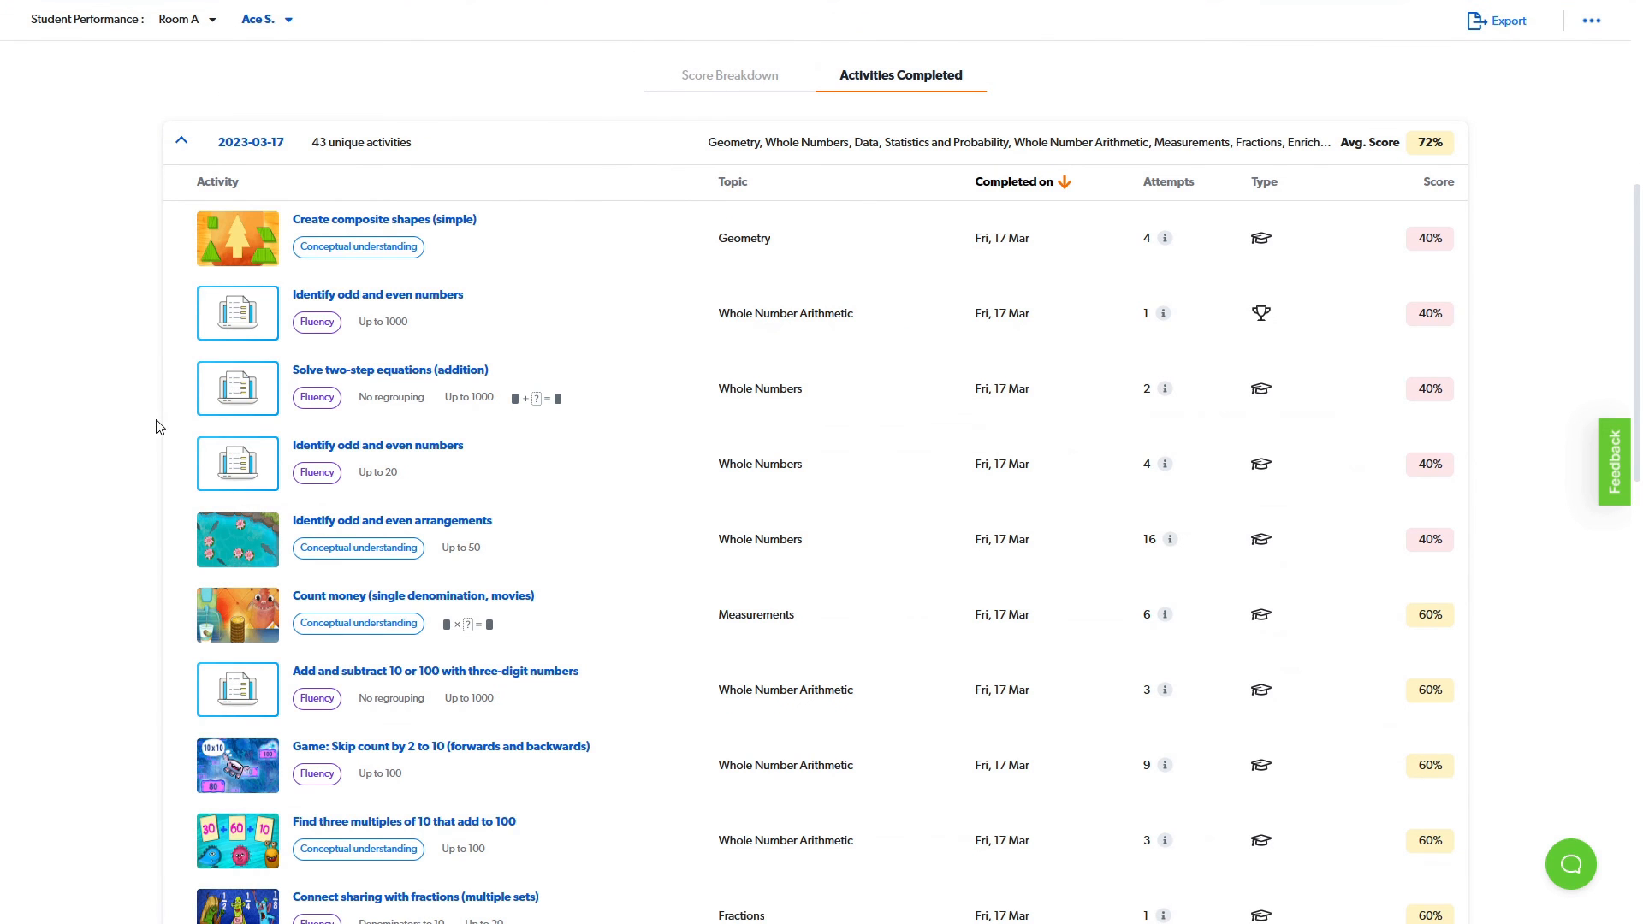
{"action": "scroll", "coordinate": [159, 426], "scroll_direction": "up", "scroll_amount": 6}
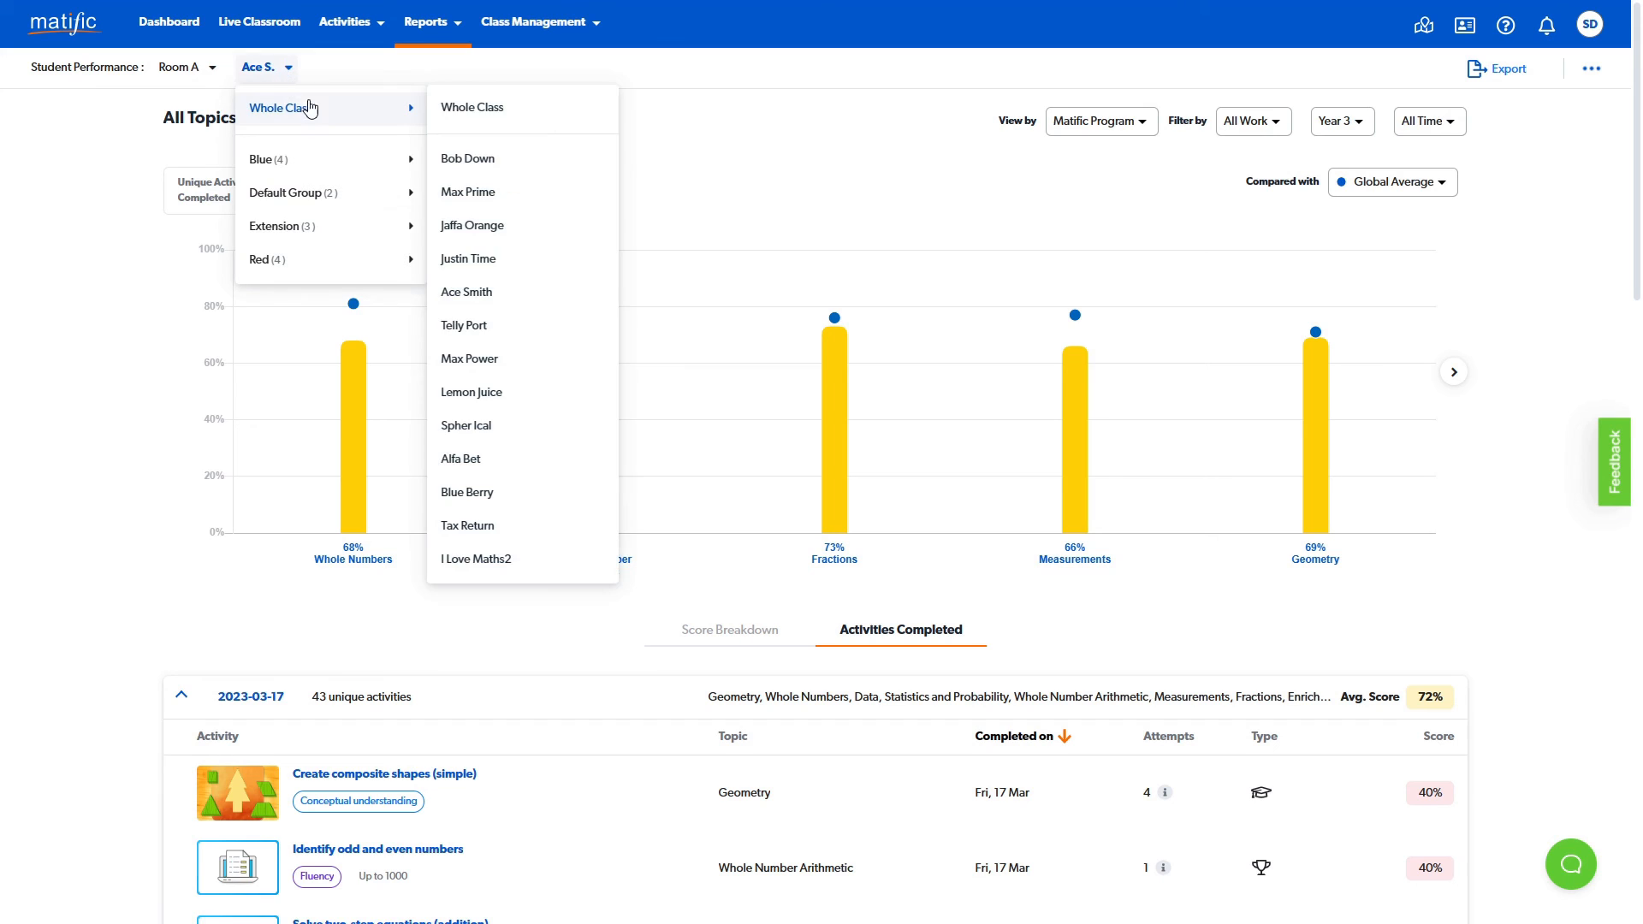
{"action": "left_click", "coordinate": [319, 108]}
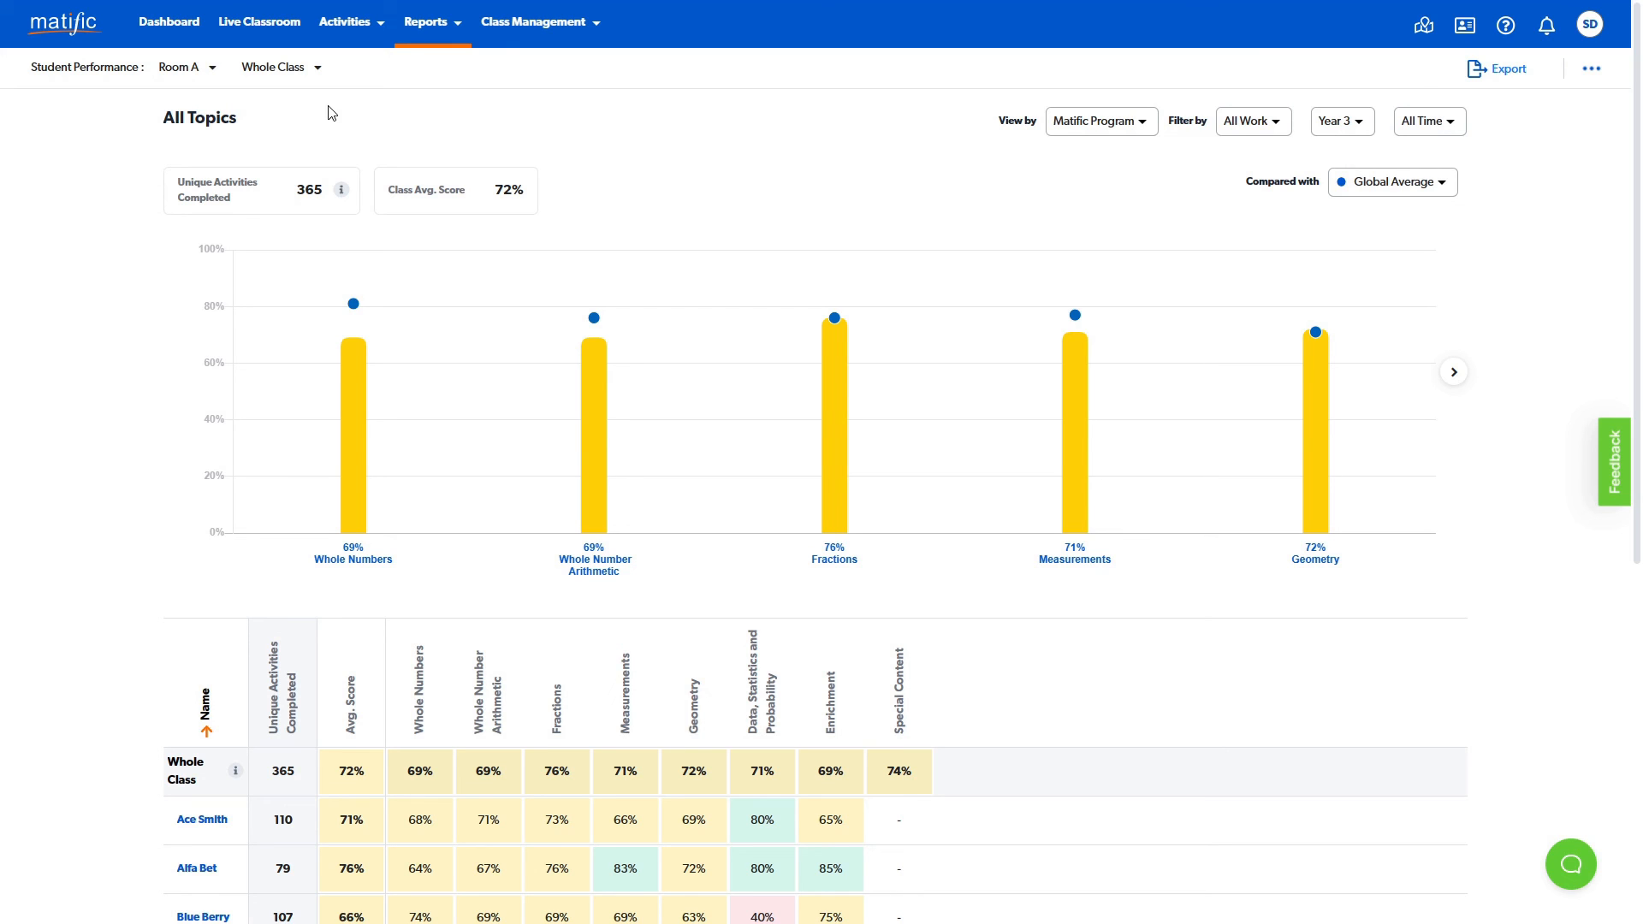
- Open the Live Classroom for Room A and look through the current status of each student
{"action": "left_click", "coordinate": [278, 26]}
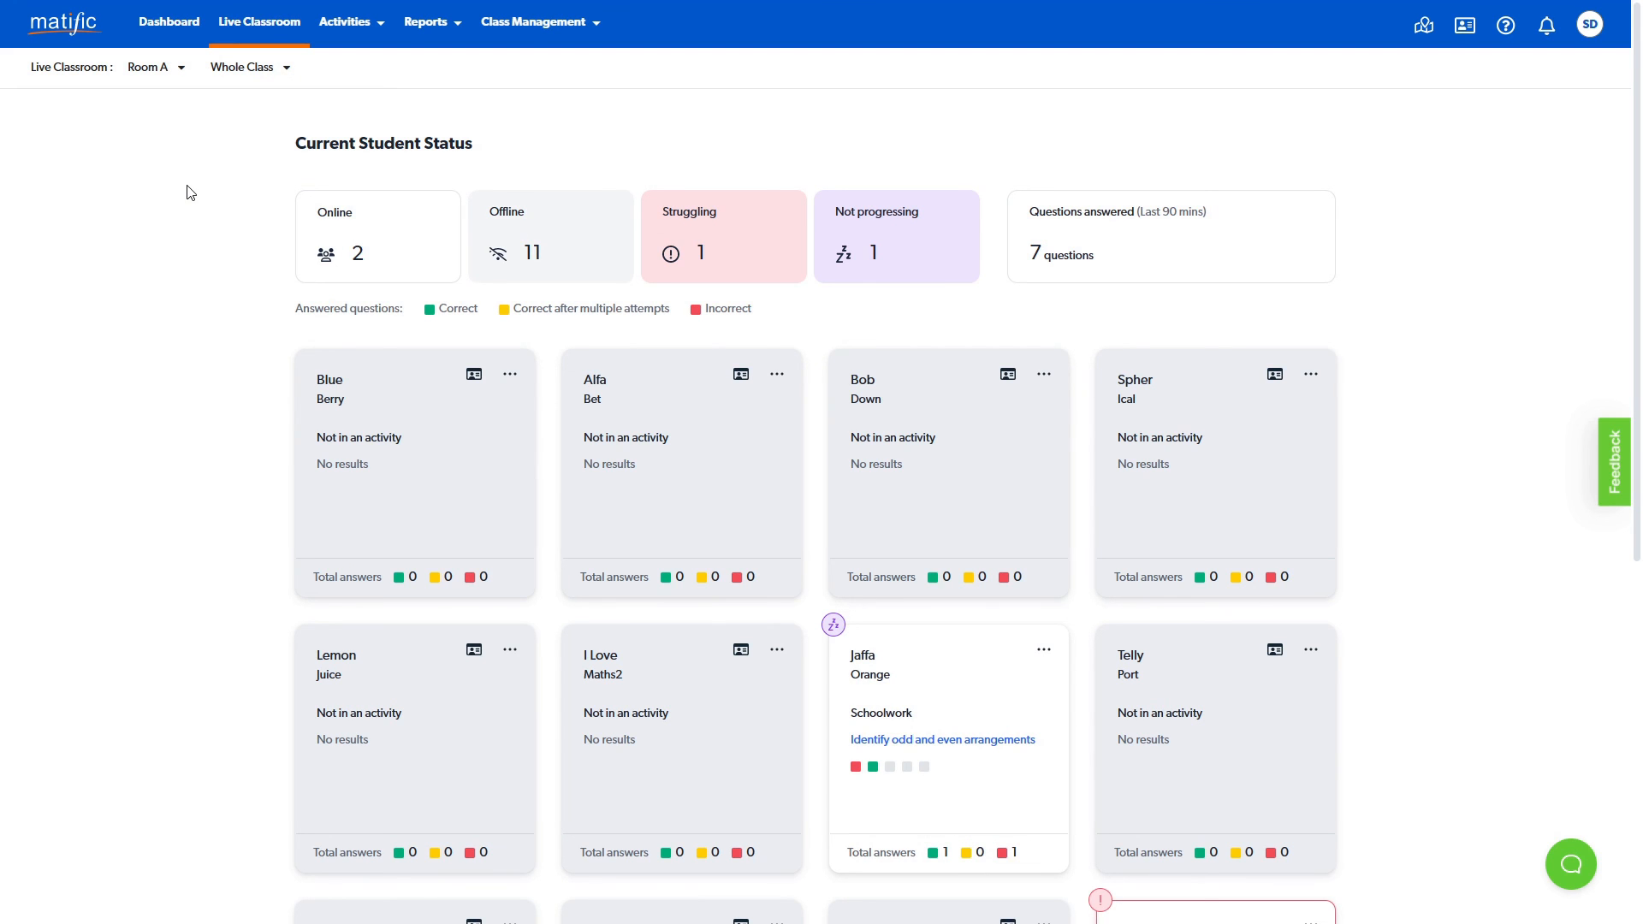
{"action": "scroll", "coordinate": [183, 278], "scroll_direction": "down", "scroll_amount": 5}
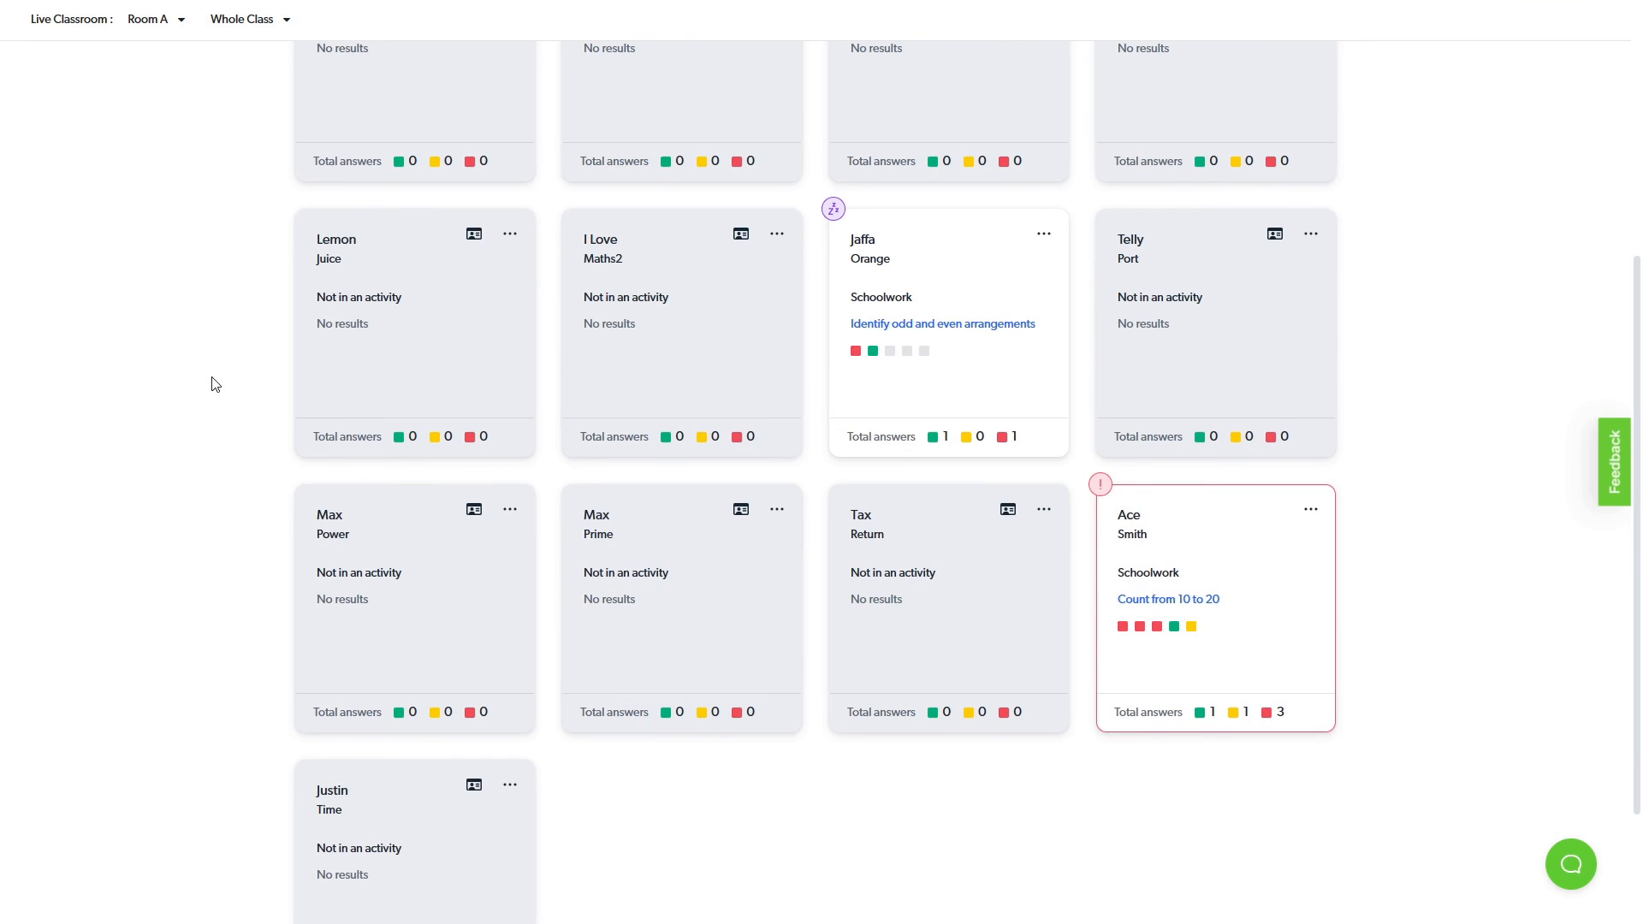
- Review the Room A student cards, filter them by Online and by Struggling status, and clear the filter to show the whole class
{"action": "scroll", "coordinate": [216, 384], "scroll_direction": "up", "scroll_amount": 5}
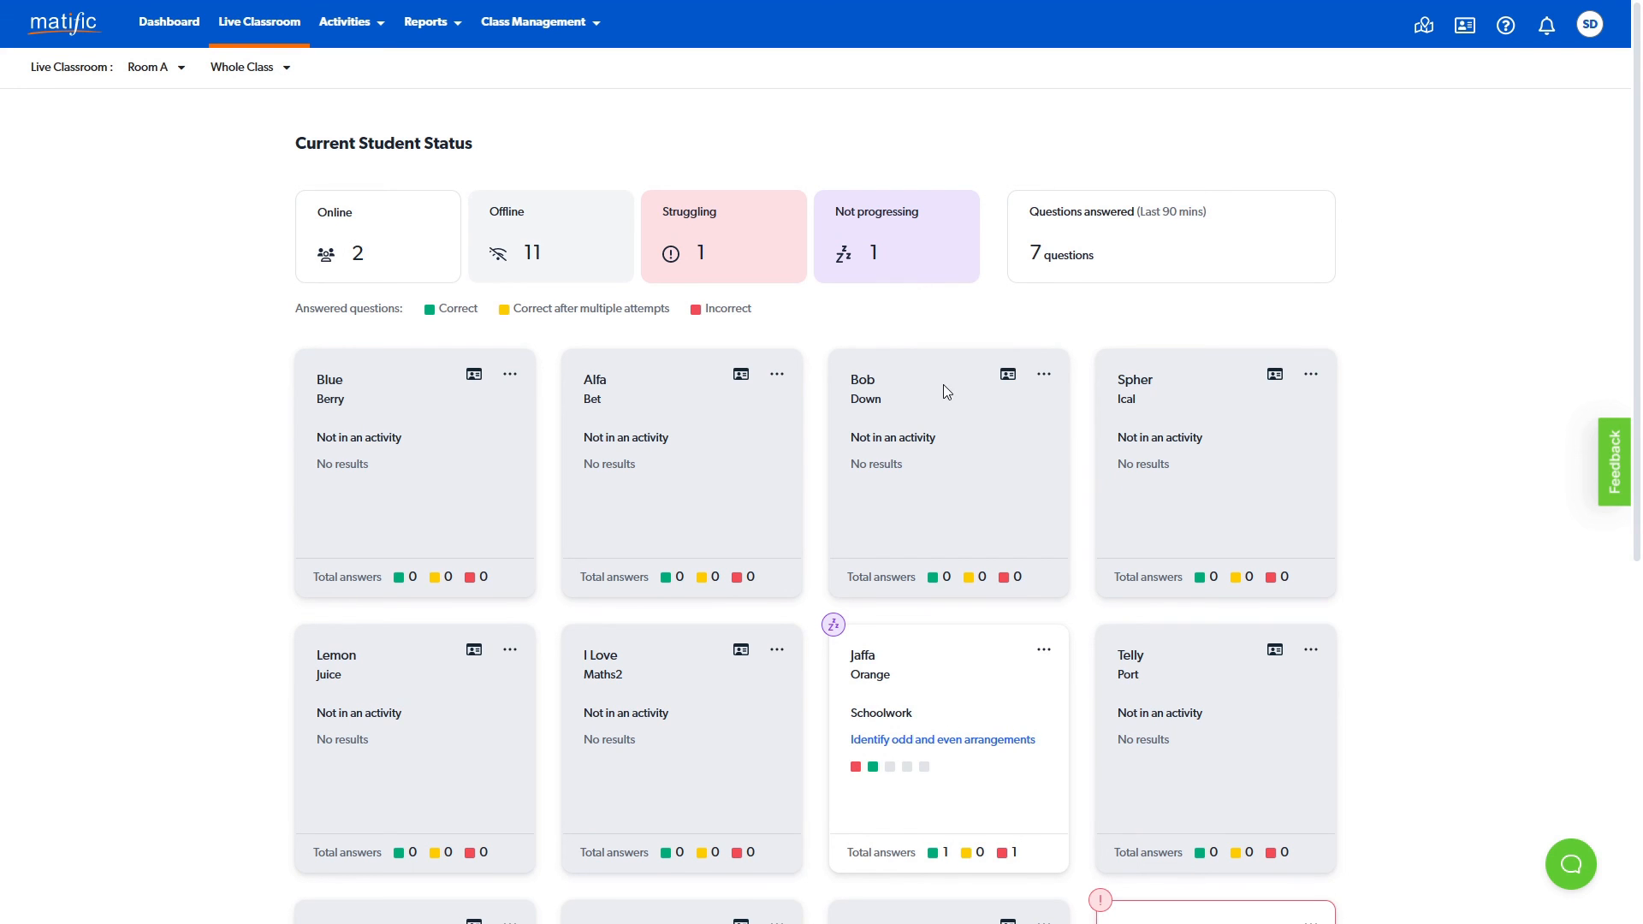
{"action": "scroll", "coordinate": [945, 387], "scroll_direction": "down", "scroll_amount": 2}
{"action": "scroll", "coordinate": [956, 396], "scroll_direction": "down", "scroll_amount": 4}
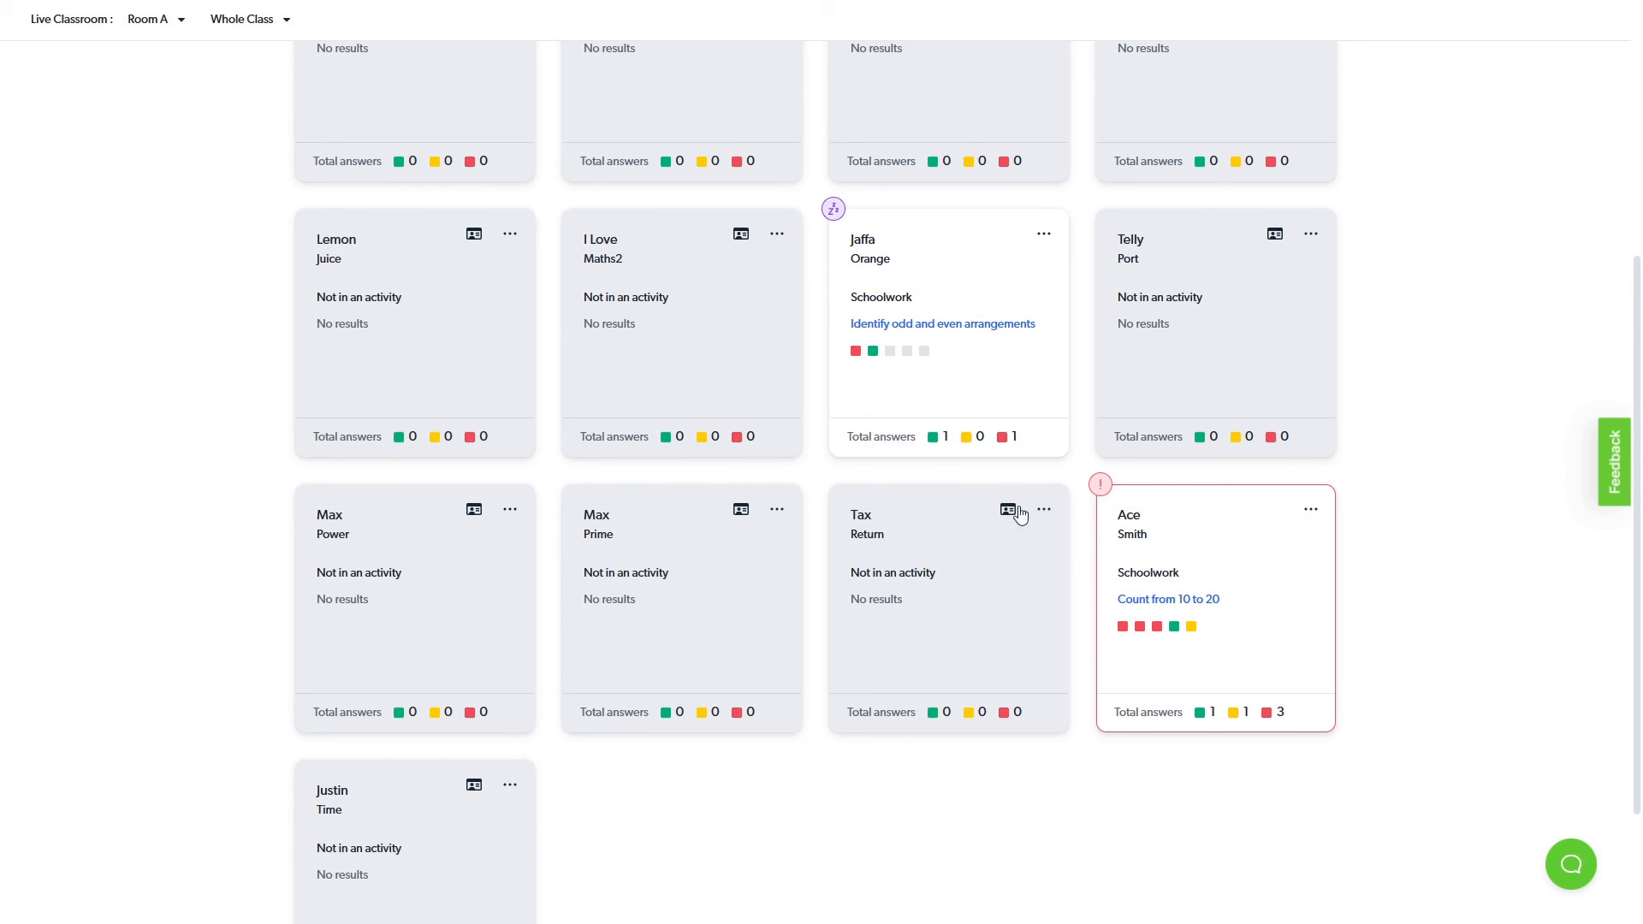
{"action": "mouse_move", "coordinate": [1187, 725]}
{"action": "scroll", "coordinate": [1241, 719], "scroll_direction": "up", "scroll_amount": 6}
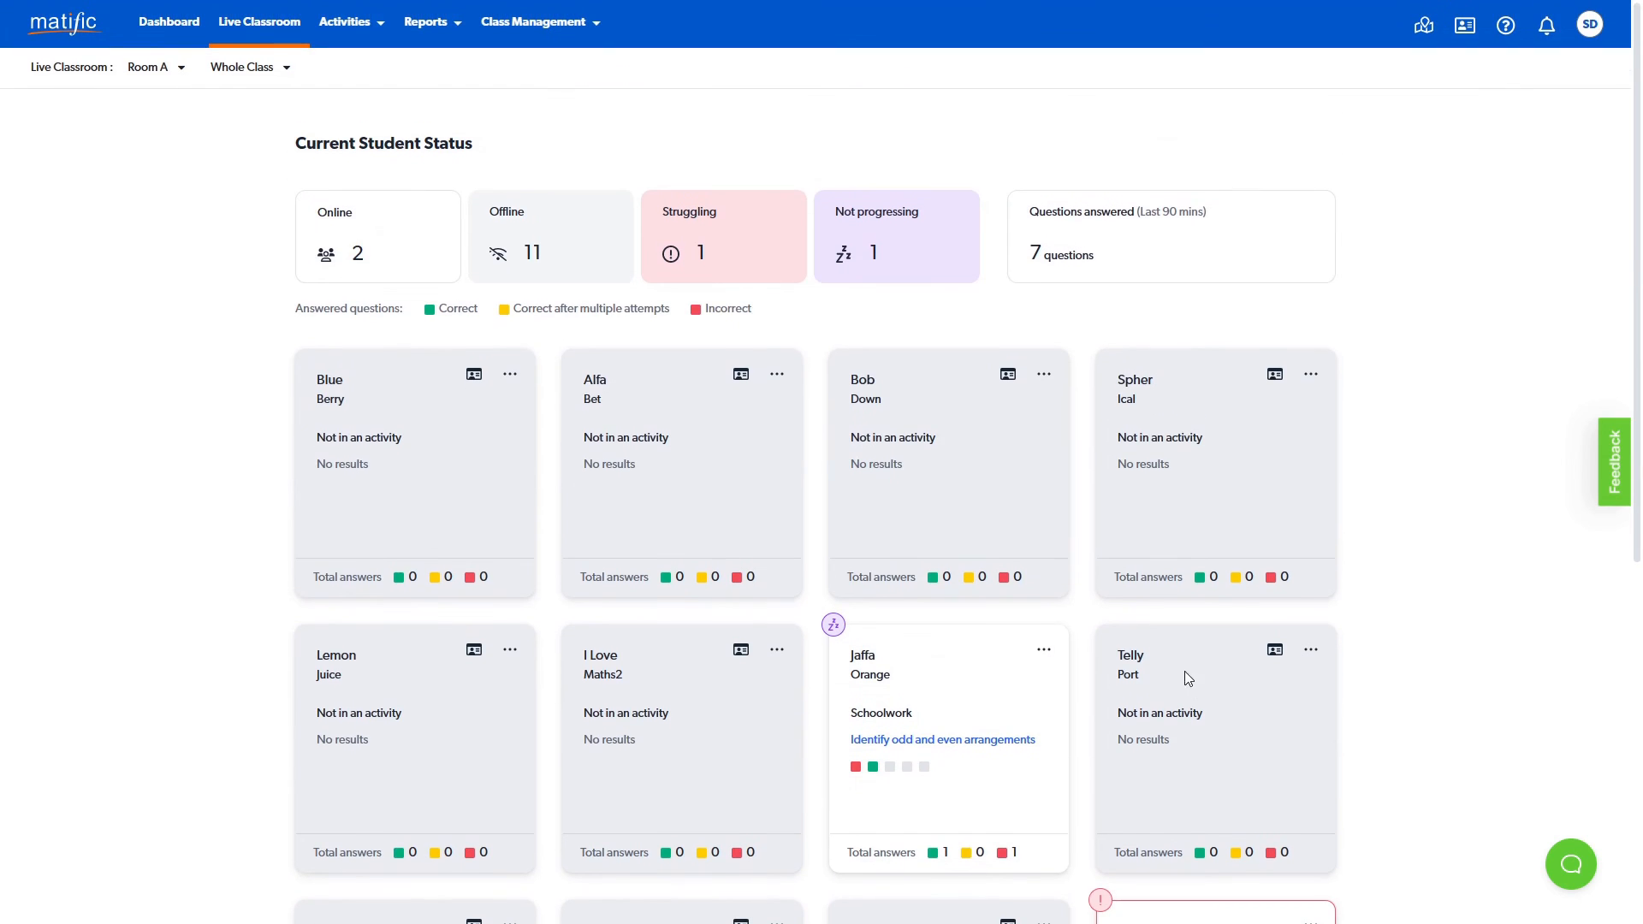
{"action": "left_click", "coordinate": [425, 251]}
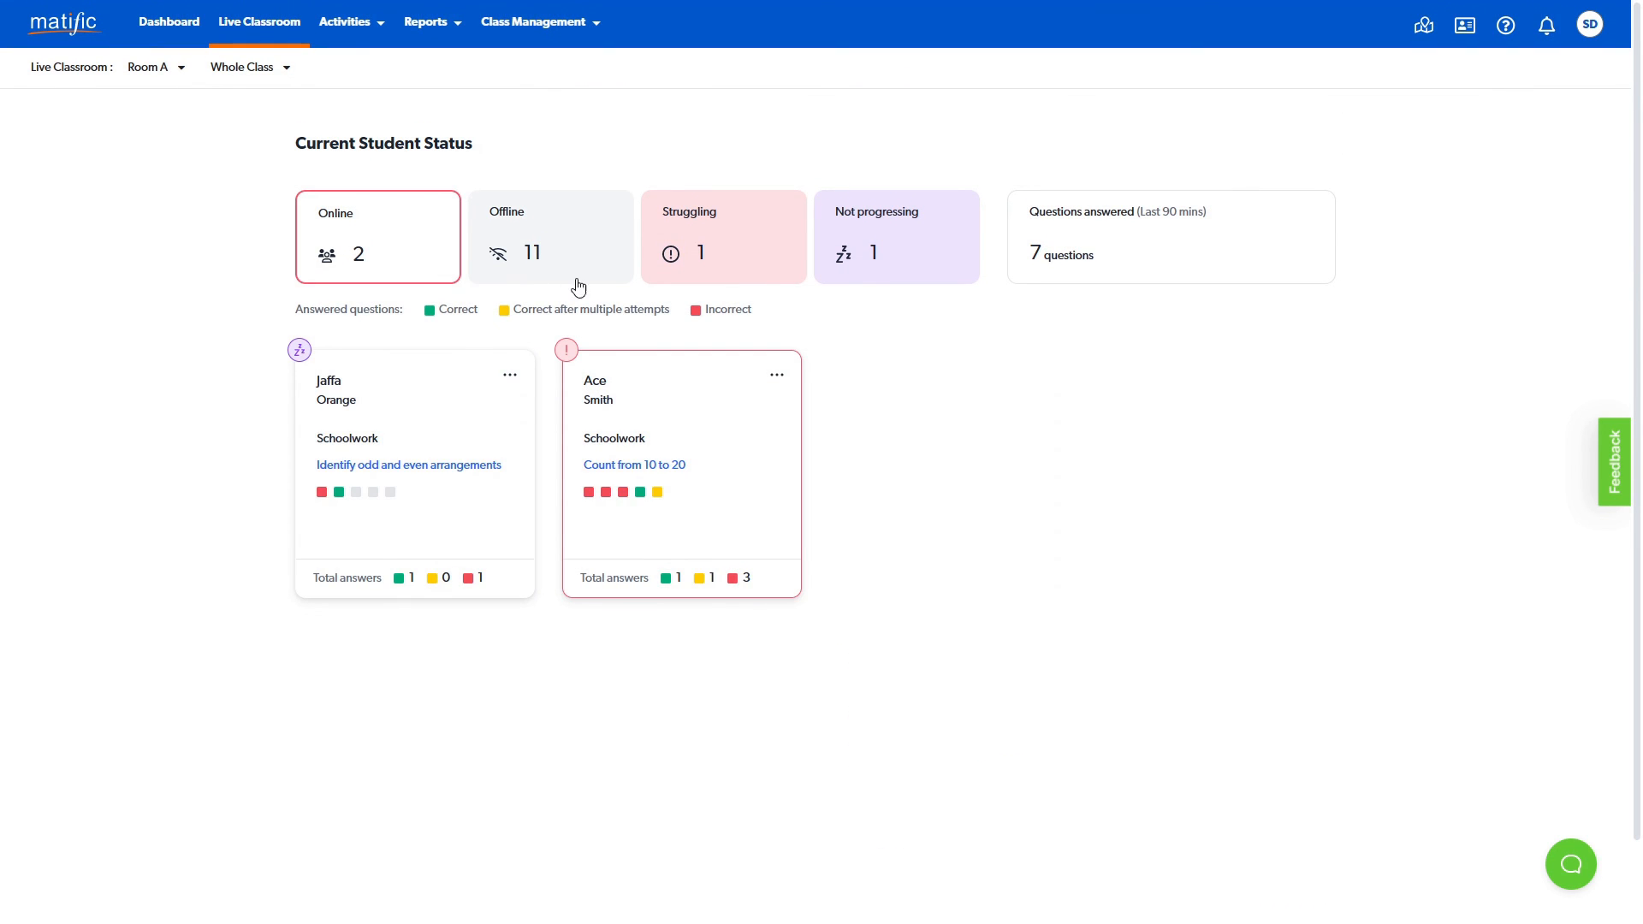
{"action": "left_click", "coordinate": [766, 272]}
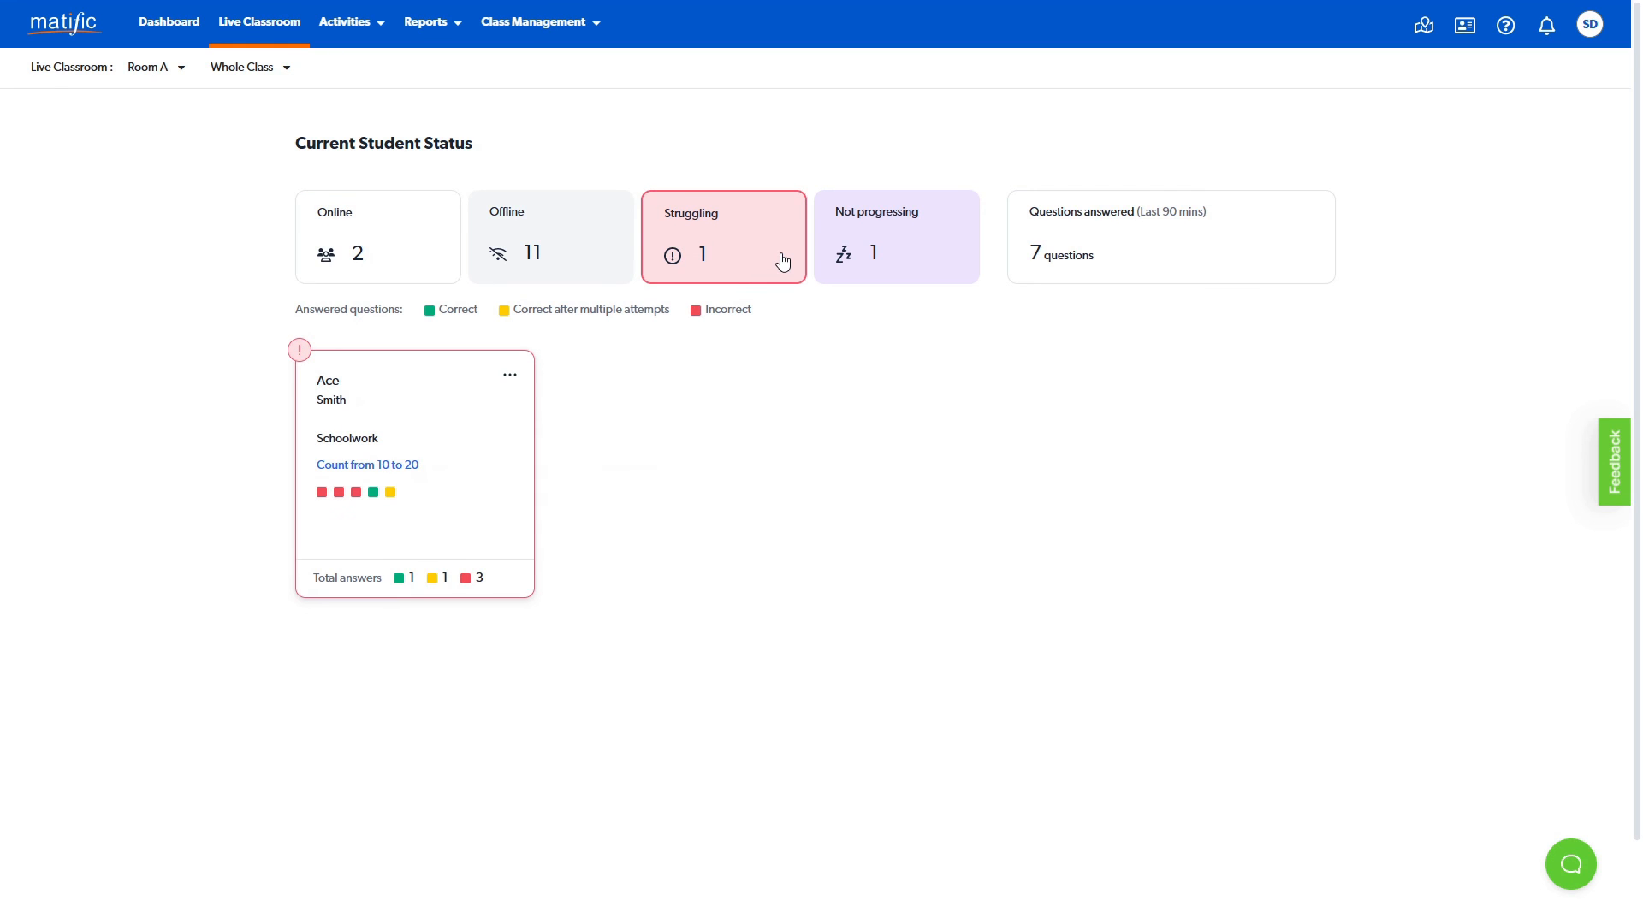
{"action": "left_click", "coordinate": [783, 261]}
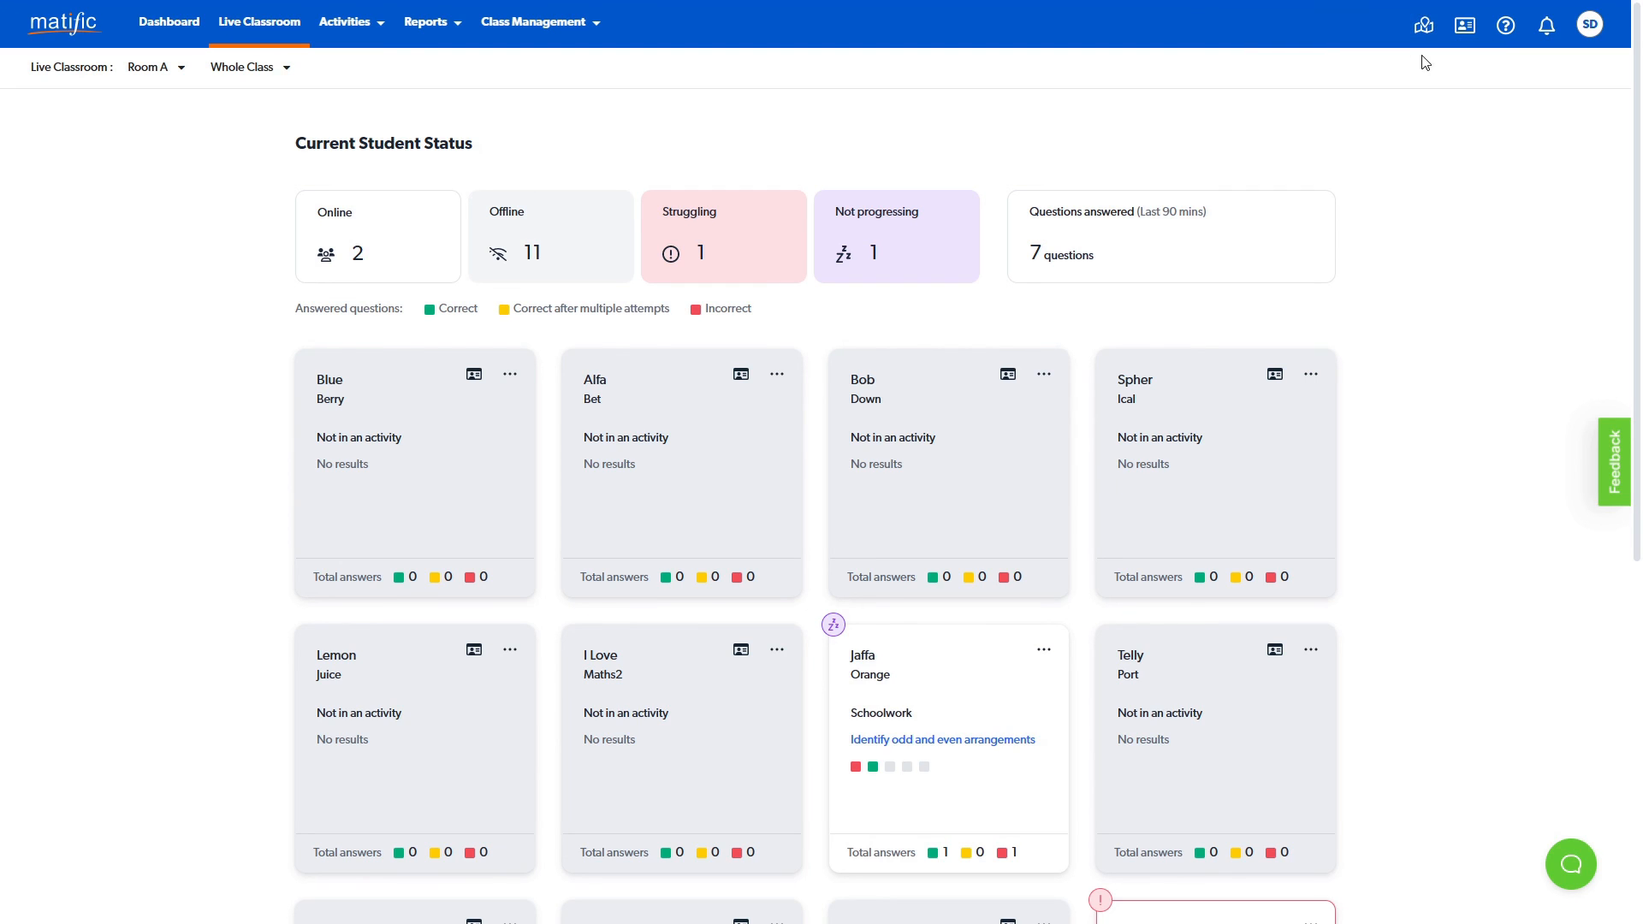
- Open the Matific Help Centre and look through its article categories for teachers
{"action": "left_click", "coordinate": [1504, 28]}
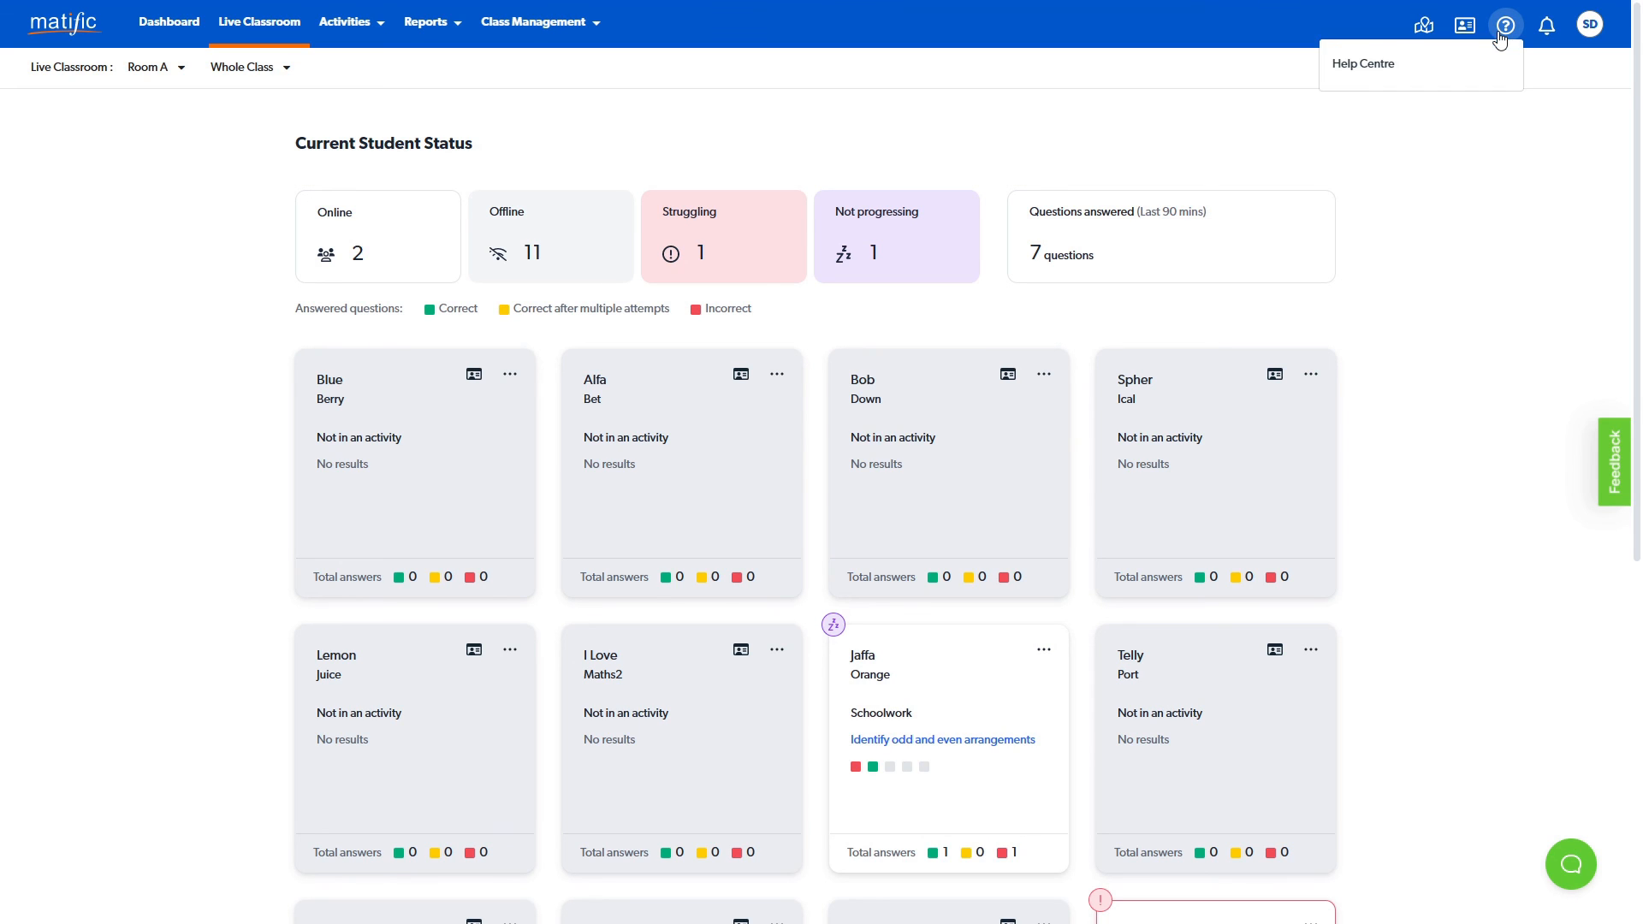
{"action": "left_click", "coordinate": [1452, 62]}
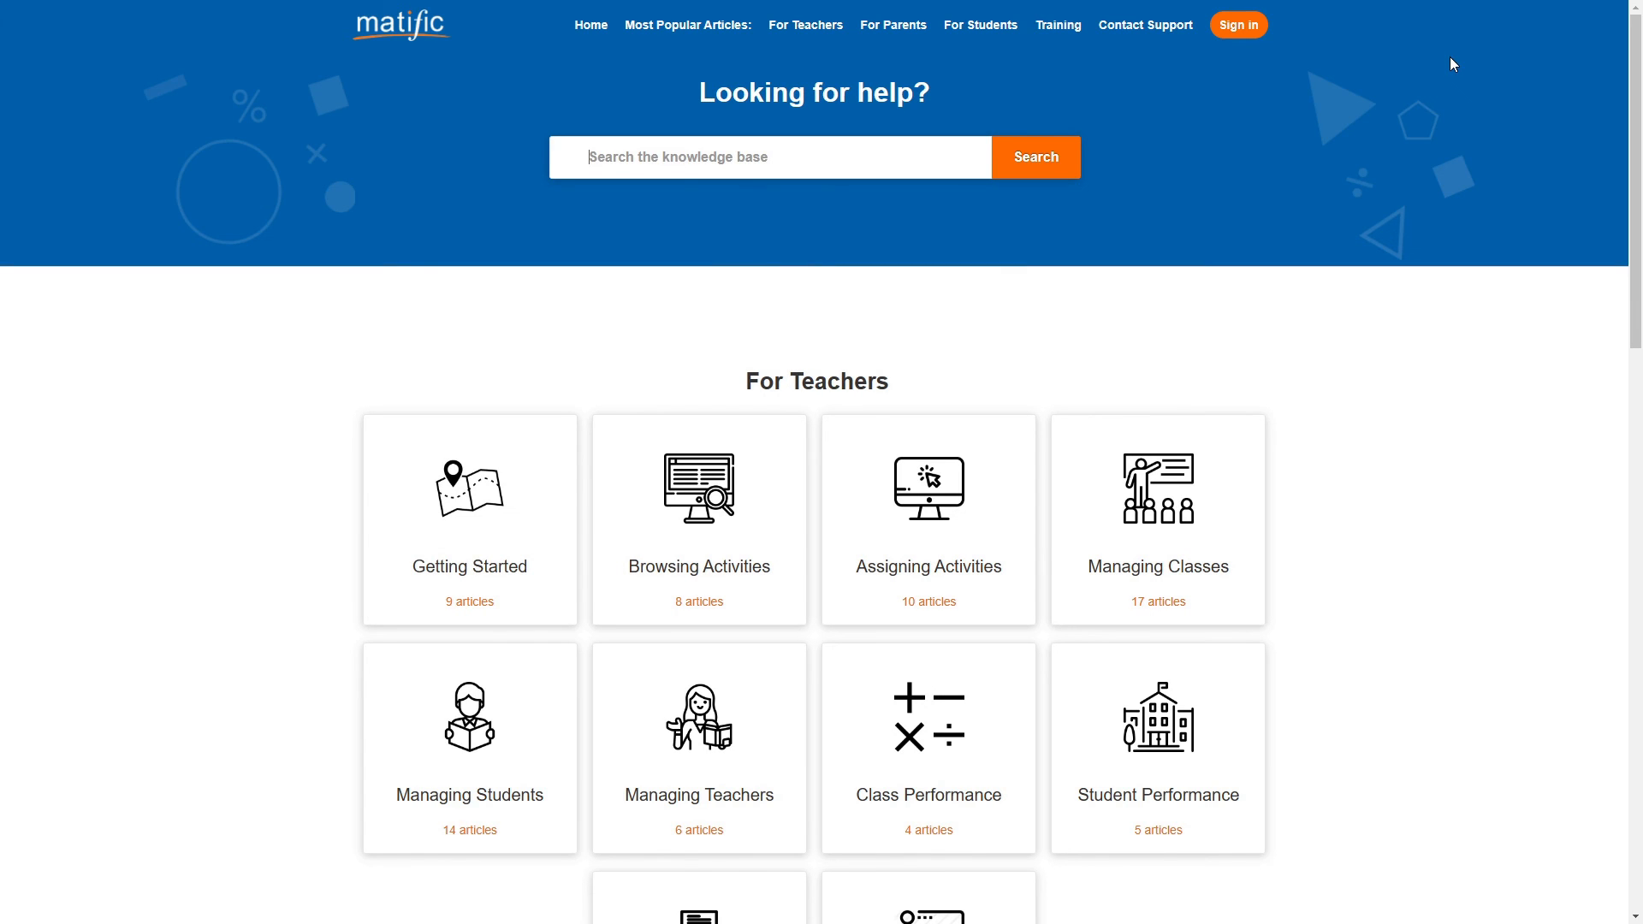
{"action": "scroll", "coordinate": [968, 286], "scroll_direction": "down", "scroll_amount": 3}
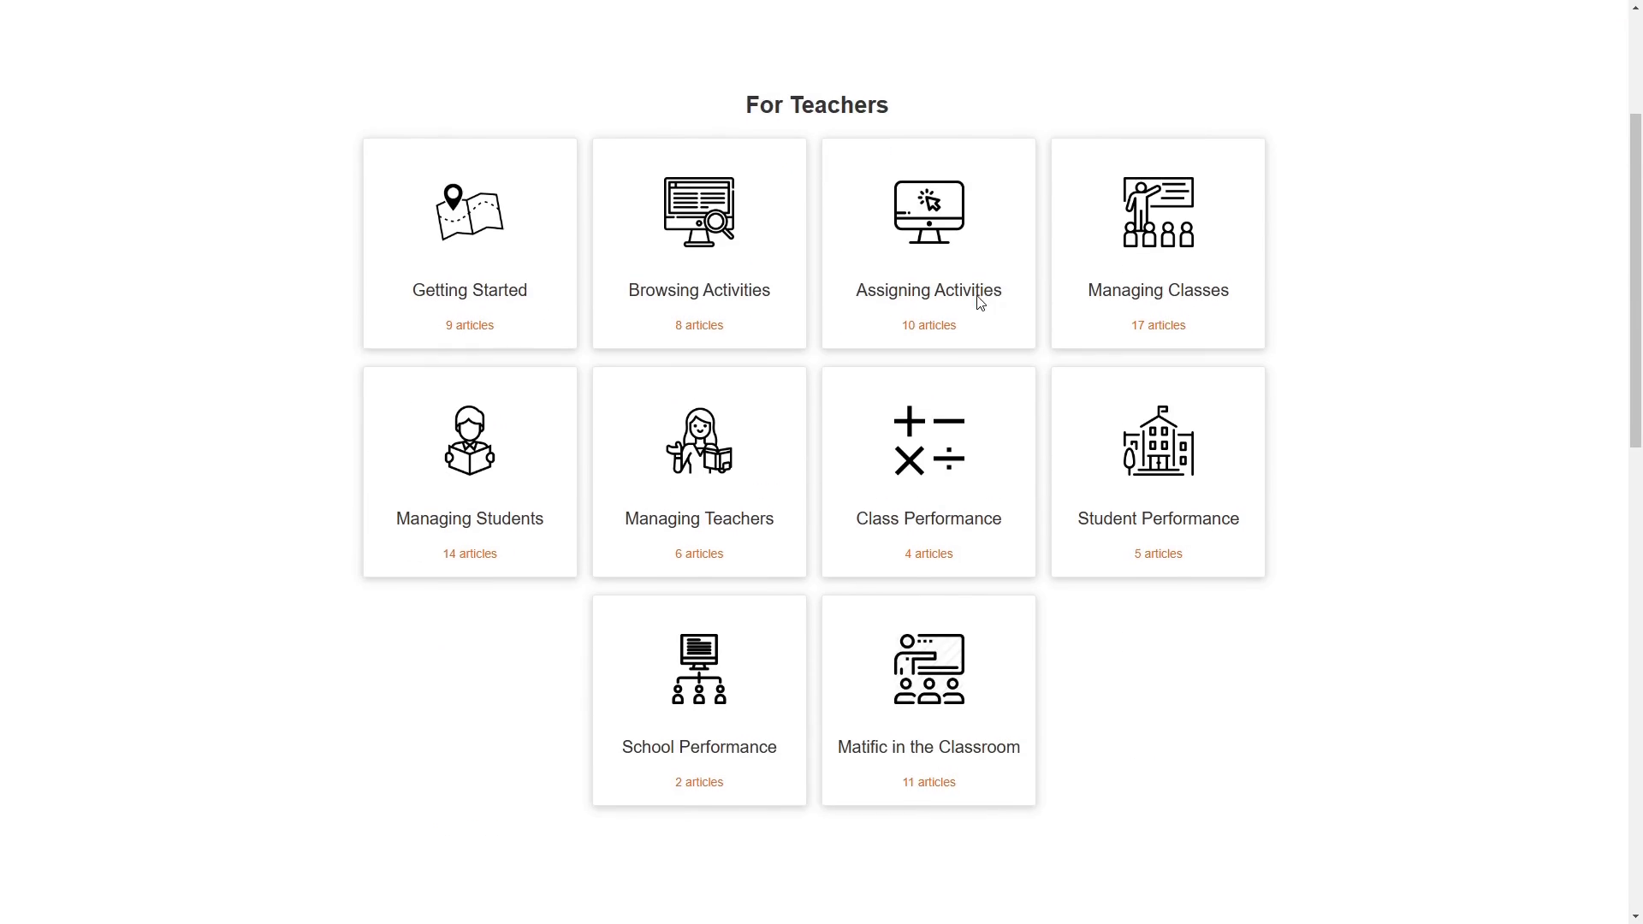
- Search the knowledge base for "move" and read the article "How can I move a student to another group?"
{"action": "scroll", "coordinate": [856, 257], "scroll_direction": "up", "scroll_amount": 3}
{"action": "left_click", "coordinate": [786, 163]}
{"action": "type", "text": "move"}
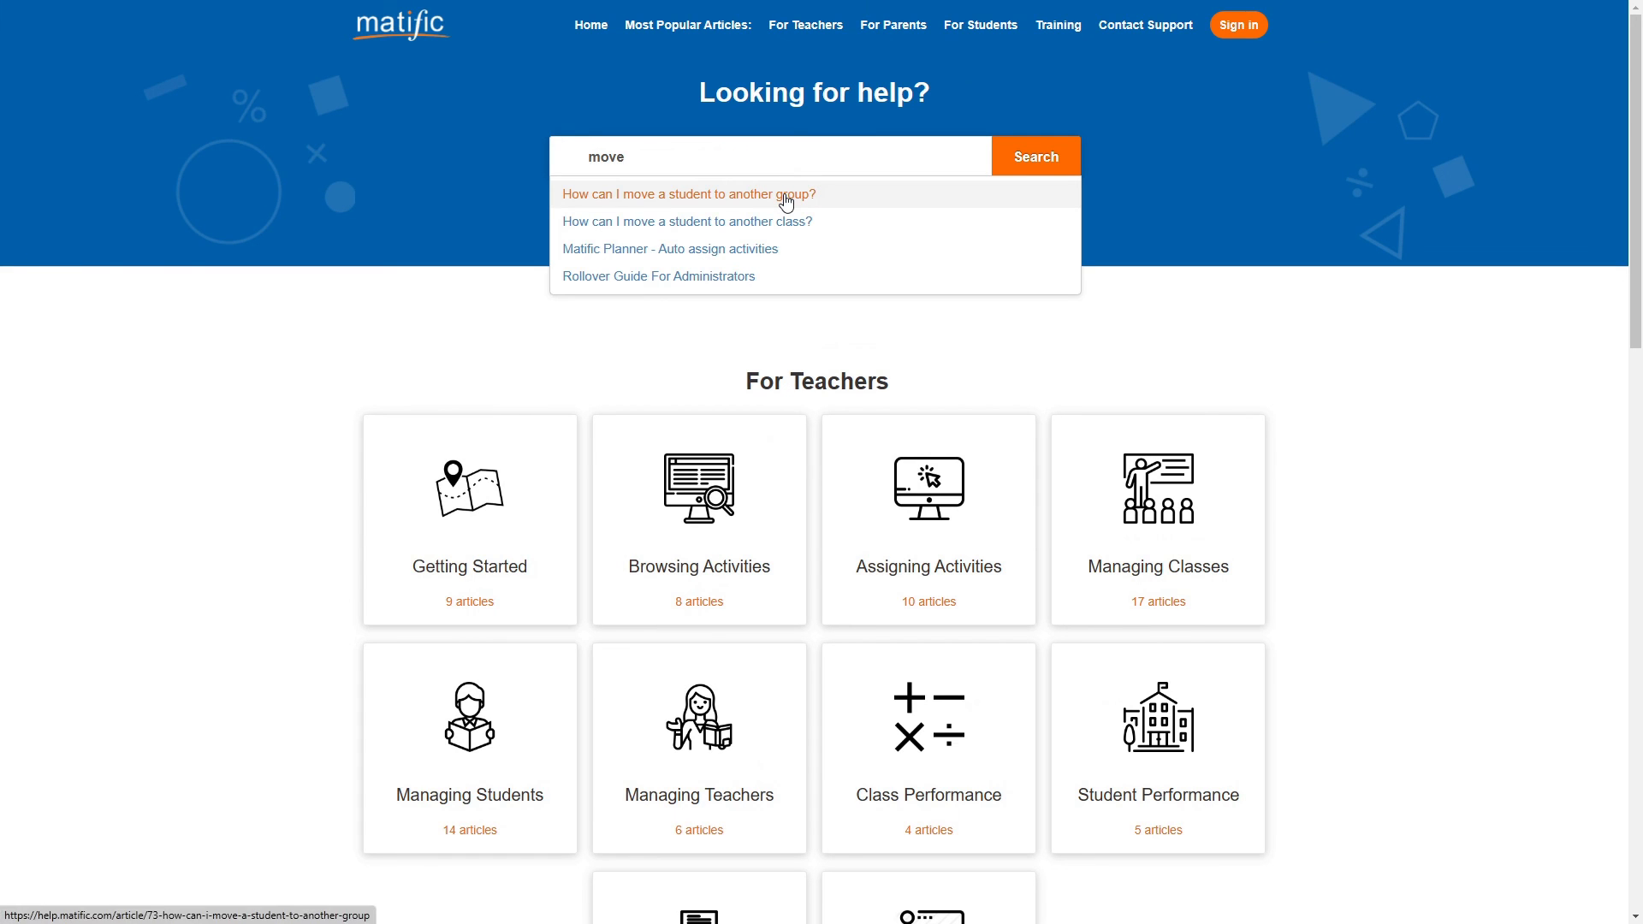
{"action": "left_click", "coordinate": [782, 196]}
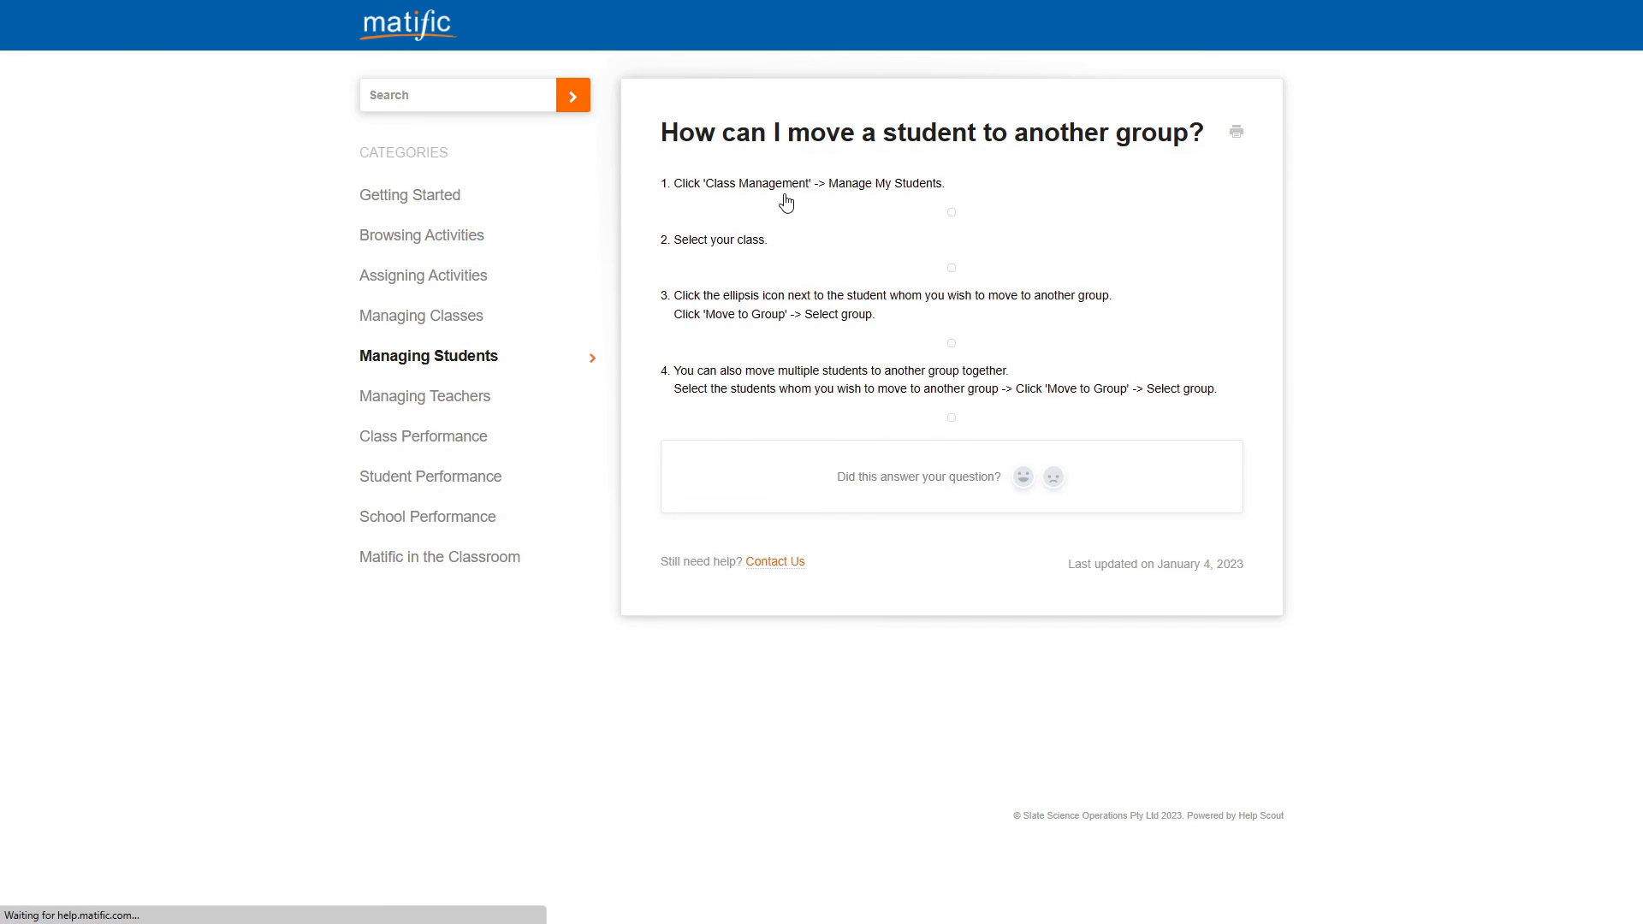
{"action": "scroll", "coordinate": [1184, 346], "scroll_direction": "down", "scroll_amount": 2}
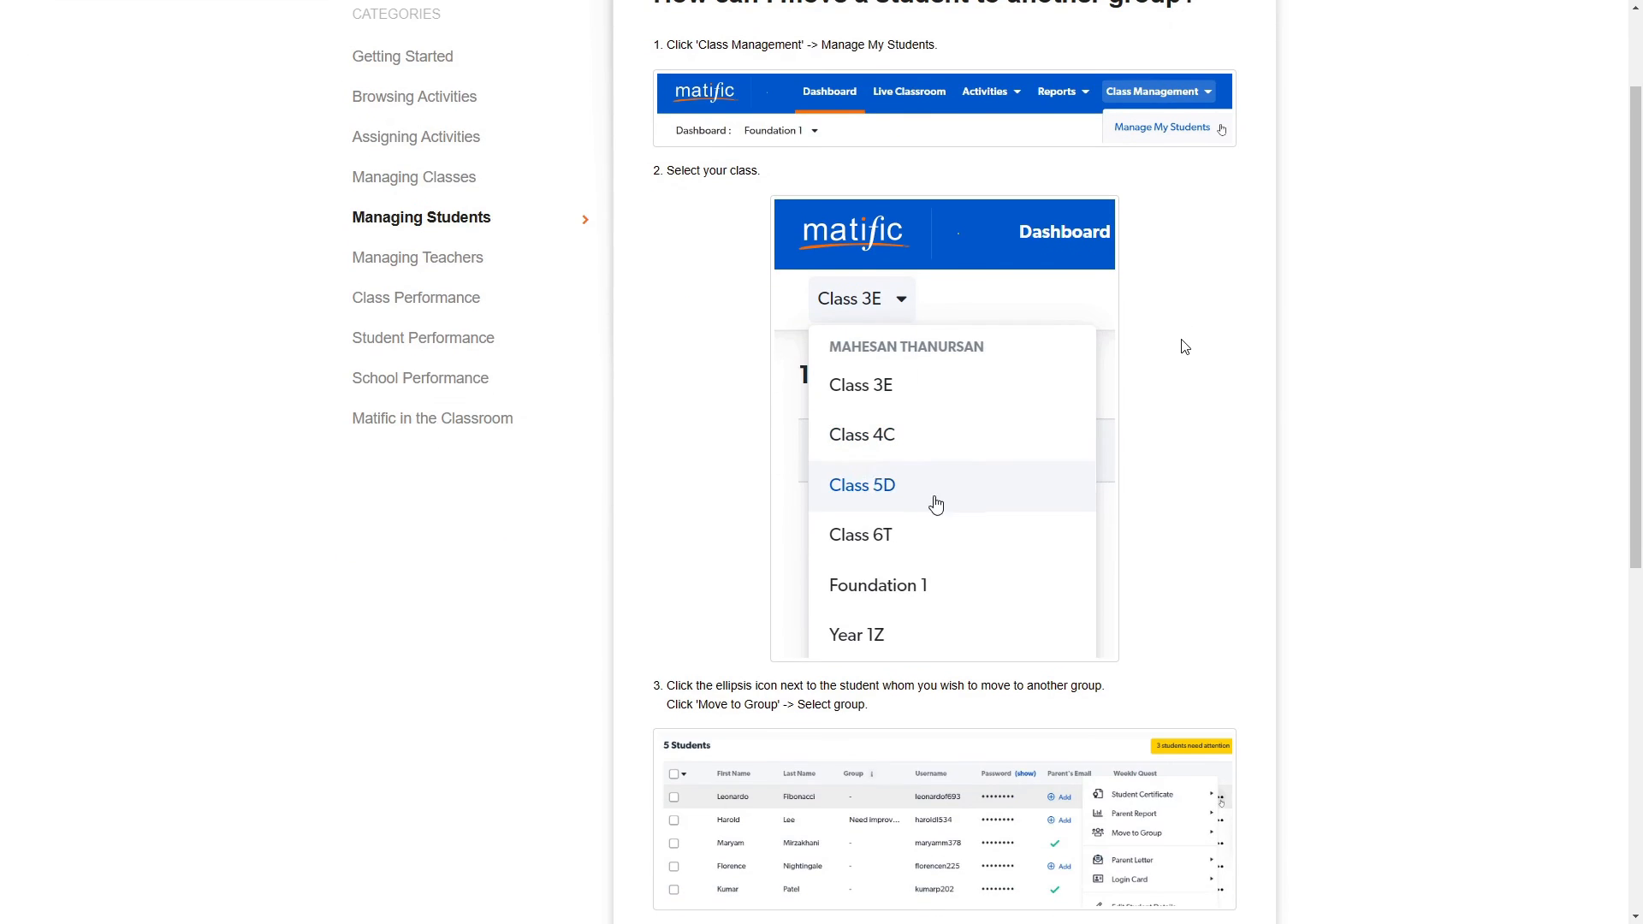
{"action": "scroll", "coordinate": [1170, 368], "scroll_direction": "up", "scroll_amount": 2}
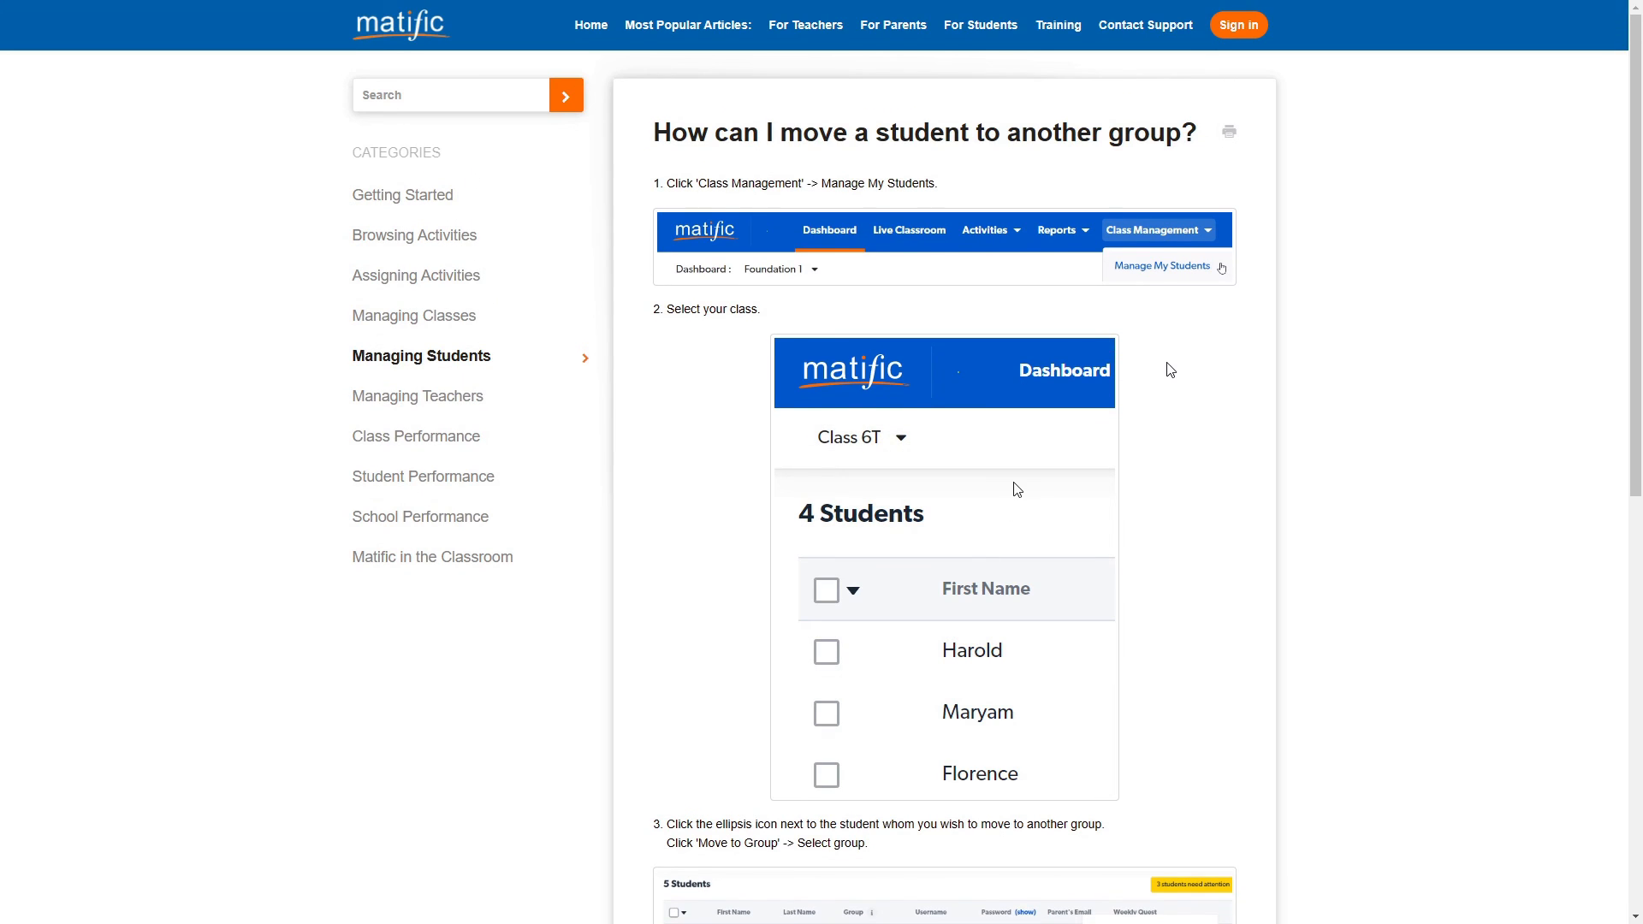
- Return to the Live Classroom, open the support chat's instant answers and view the Ask form for sending a message
{"action": "key", "text": "ctrl+Tab"}
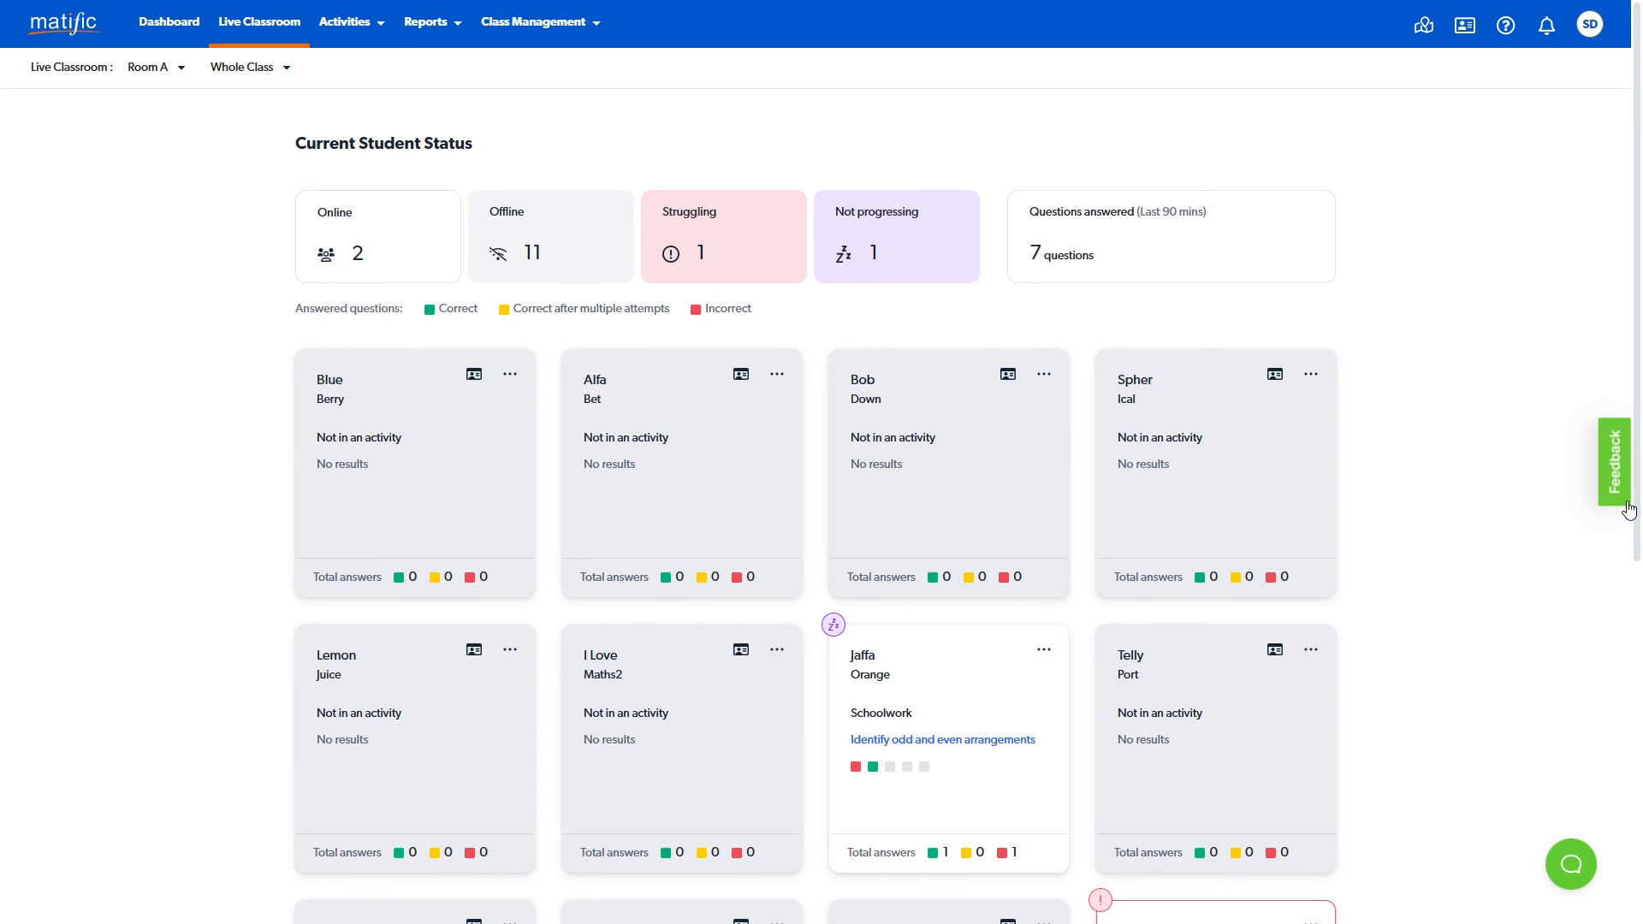
{"action": "left_click", "coordinate": [1573, 866]}
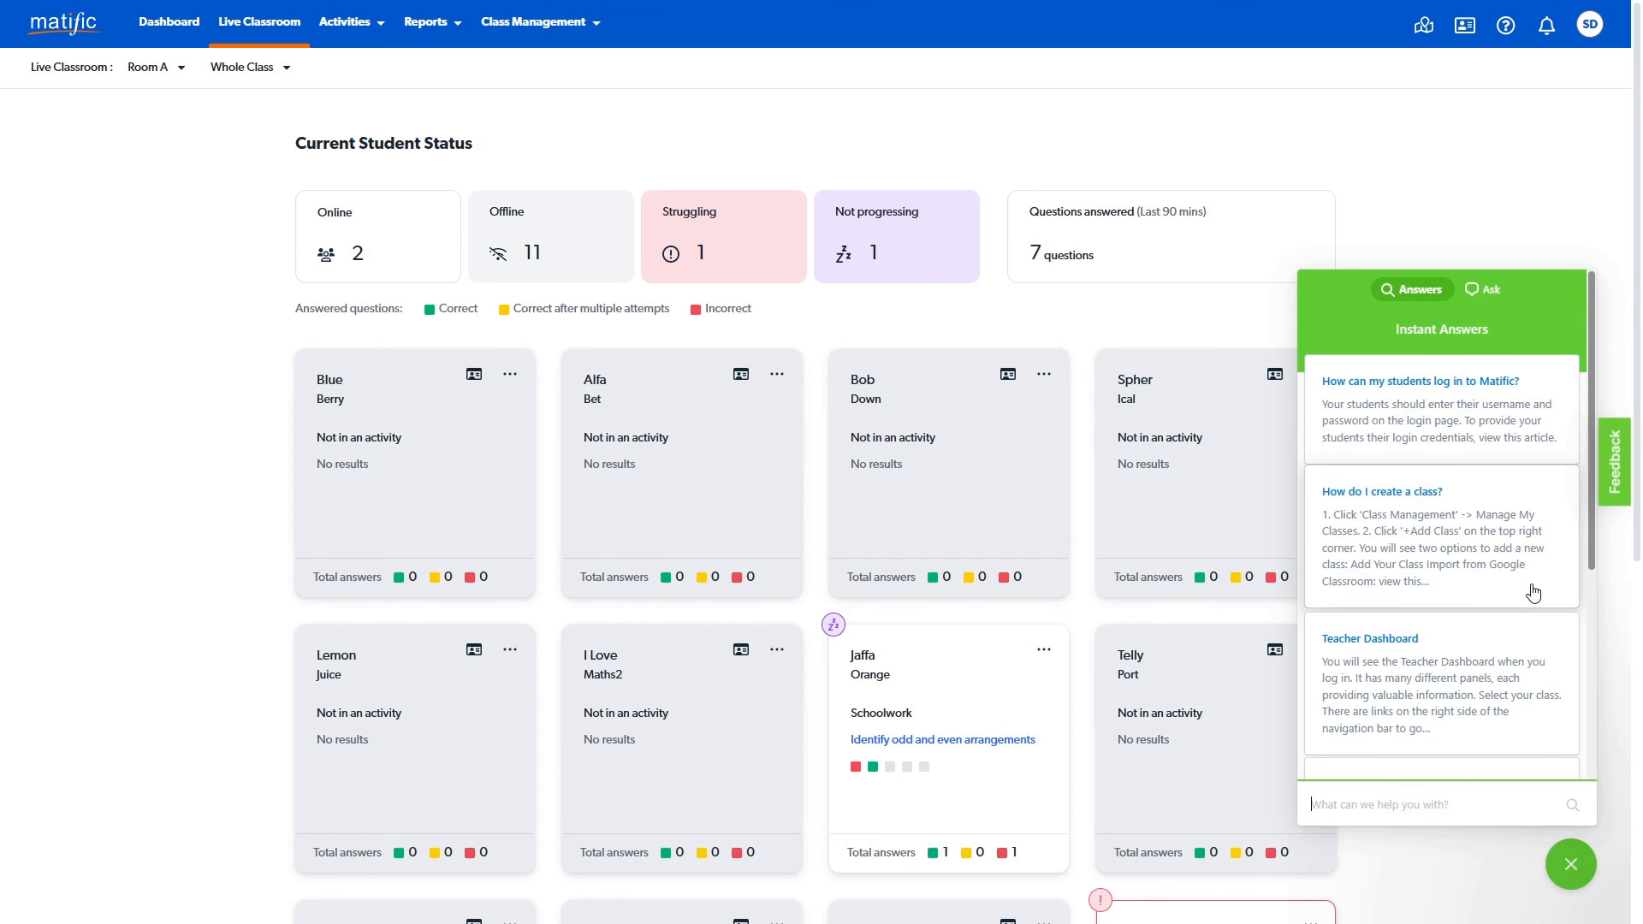
{"action": "left_click", "coordinate": [1494, 293]}
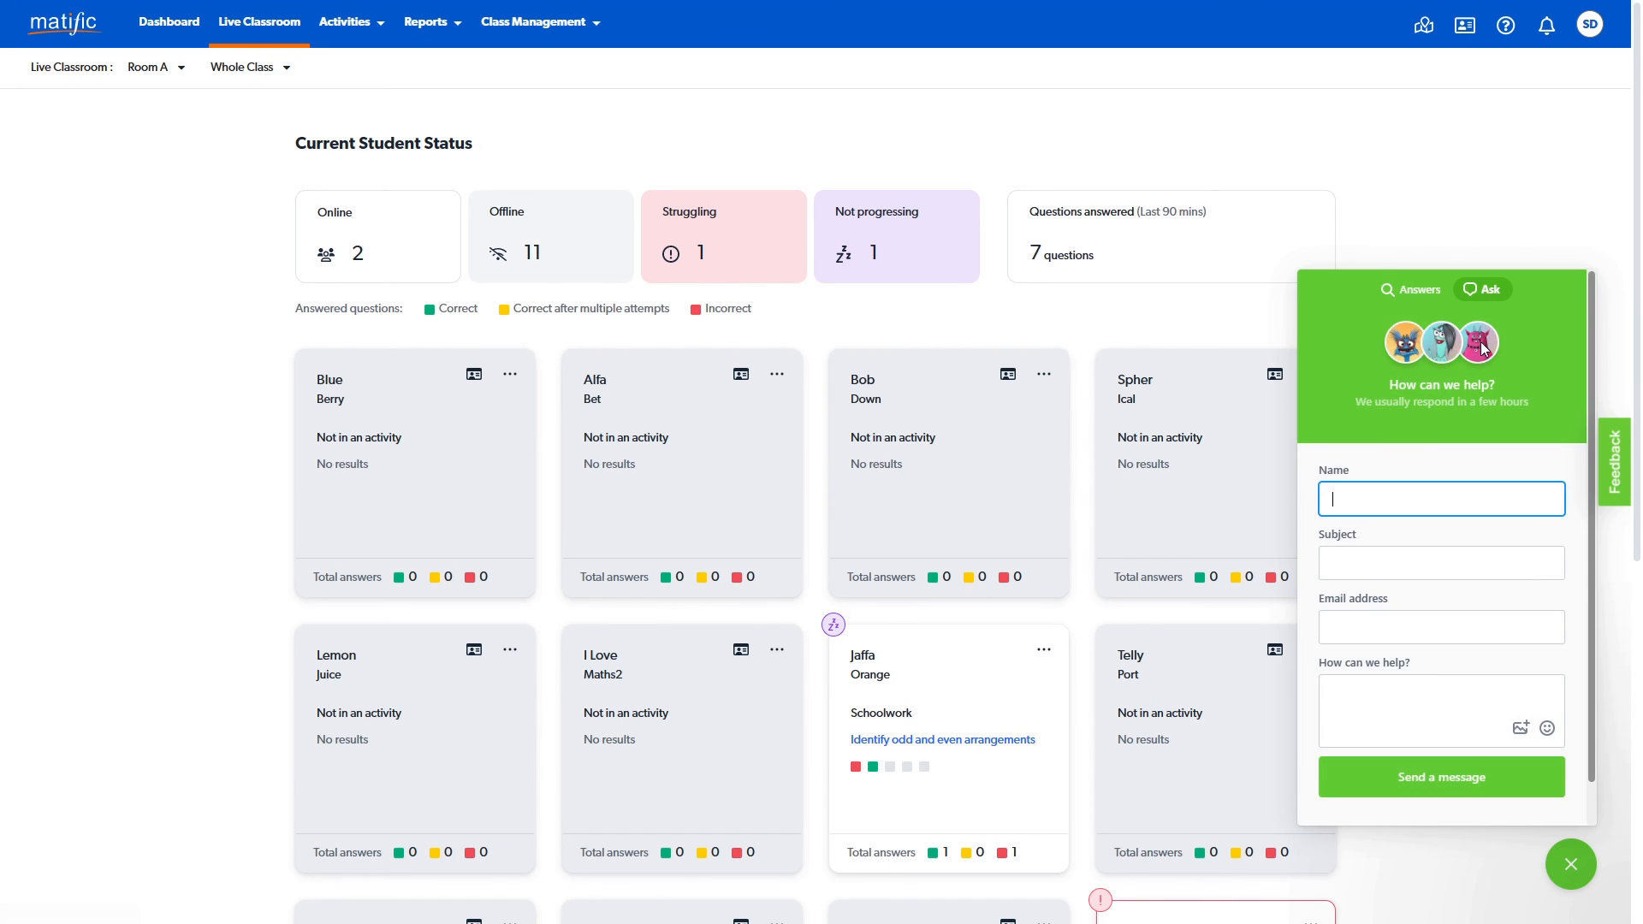
{"action": "scroll", "coordinate": [1489, 379], "scroll_direction": "down", "scroll_amount": 1}
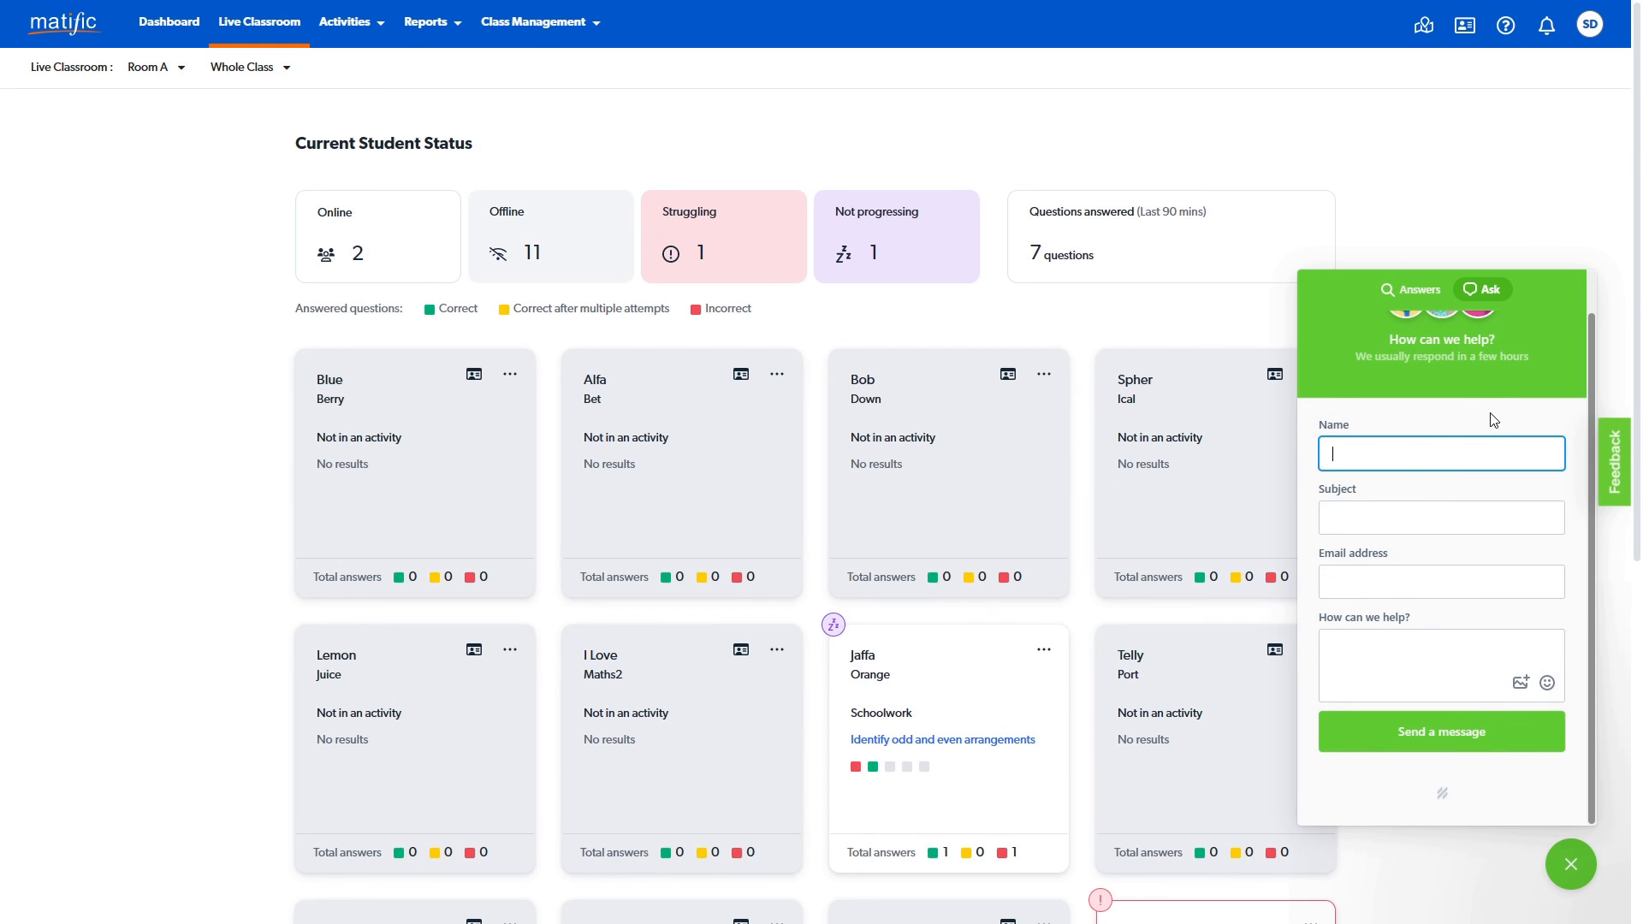